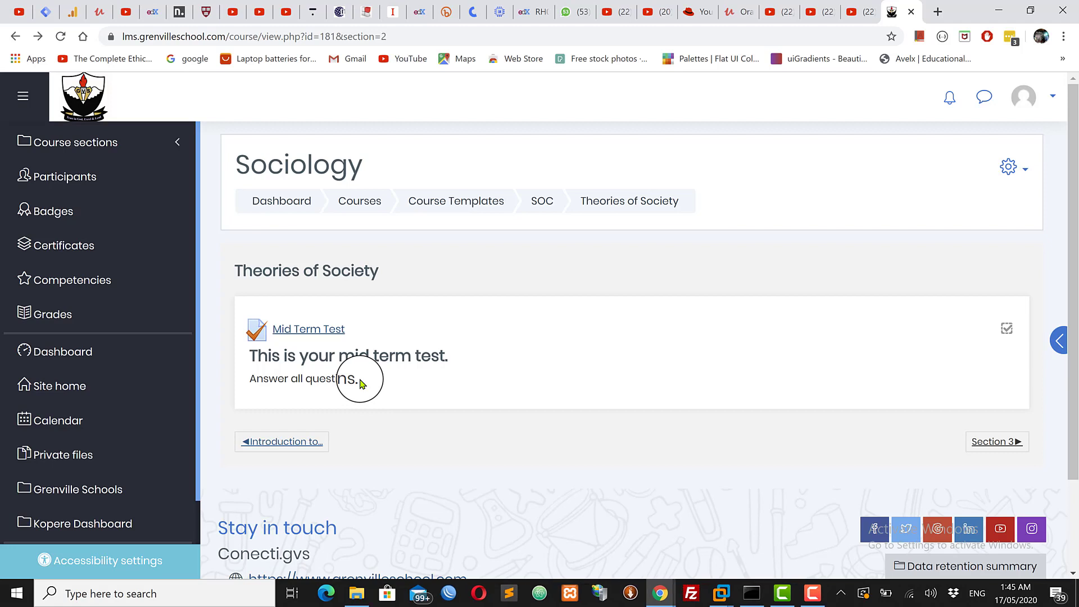
{"action": "left_click_drag", "start_coordinate": [360, 384], "coordinate": [254, 326]}
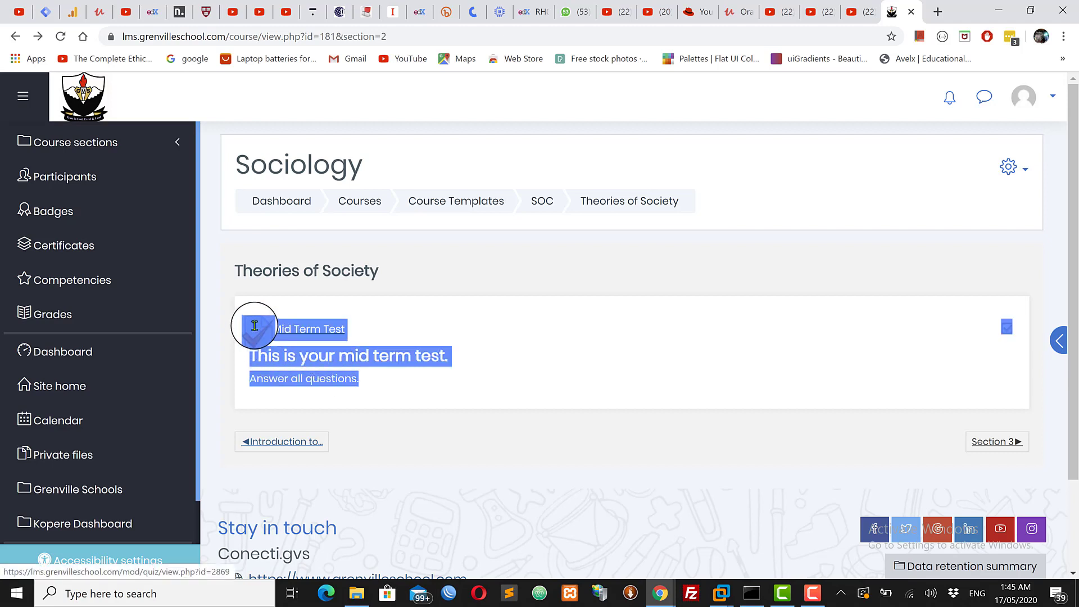
{"action": "left_click", "coordinate": [413, 405]}
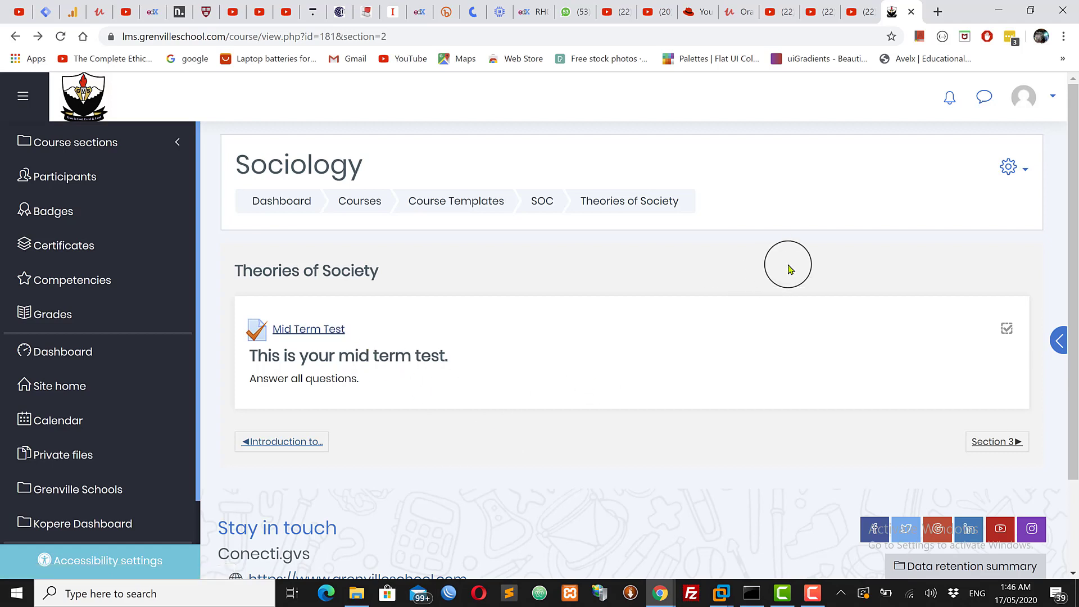
Switch to Word by opening the Quiz 1 document from the desktop and dismiss the Office activation wizard
{"action": "left_click", "coordinate": [994, 13]}
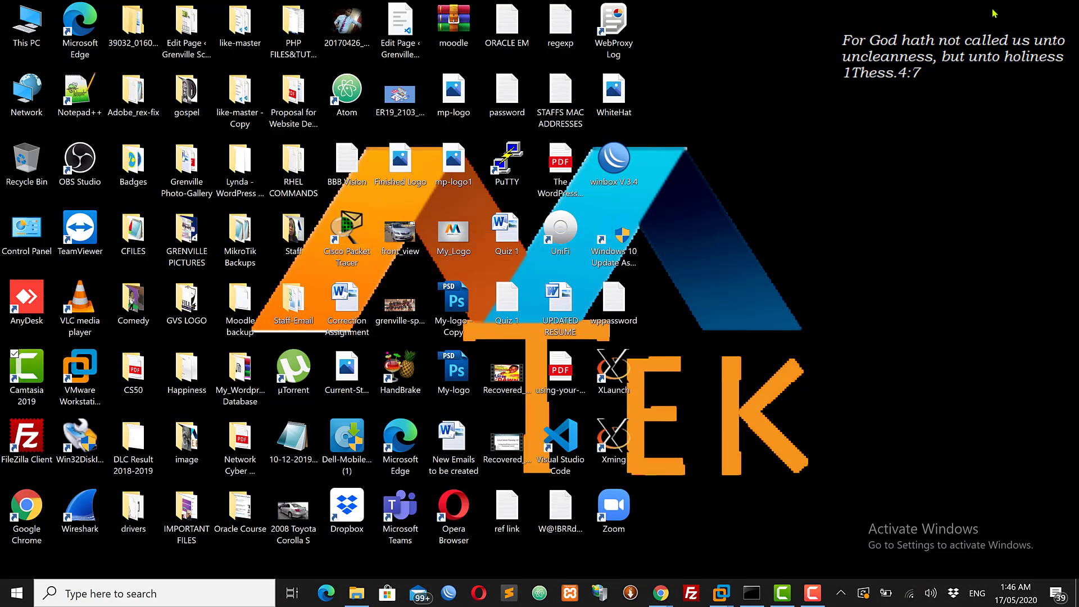
{"action": "left_click", "coordinate": [505, 239]}
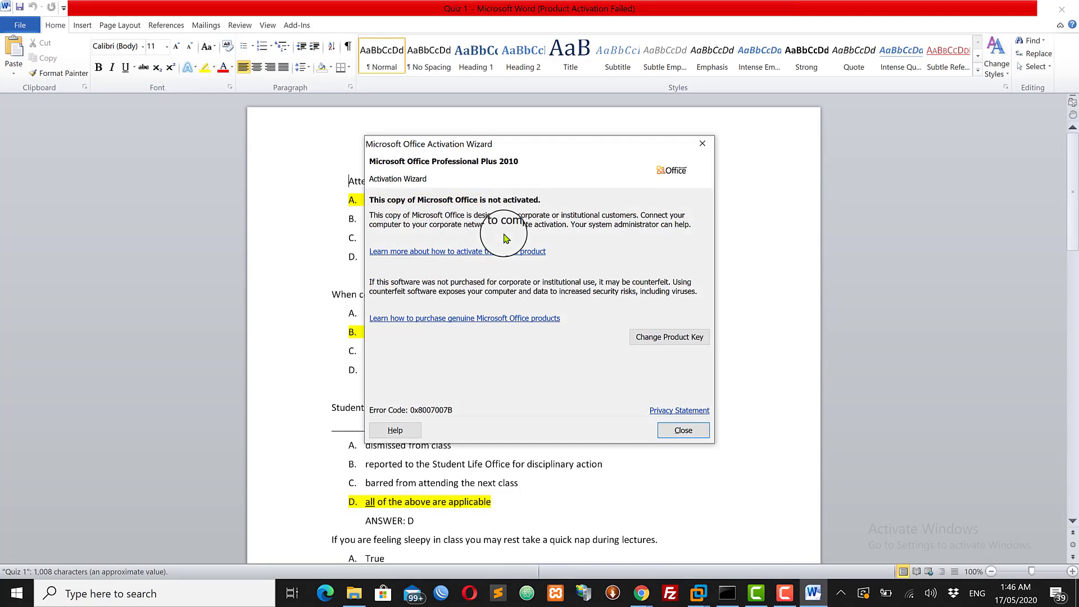
{"action": "left_click", "coordinate": [683, 430]}
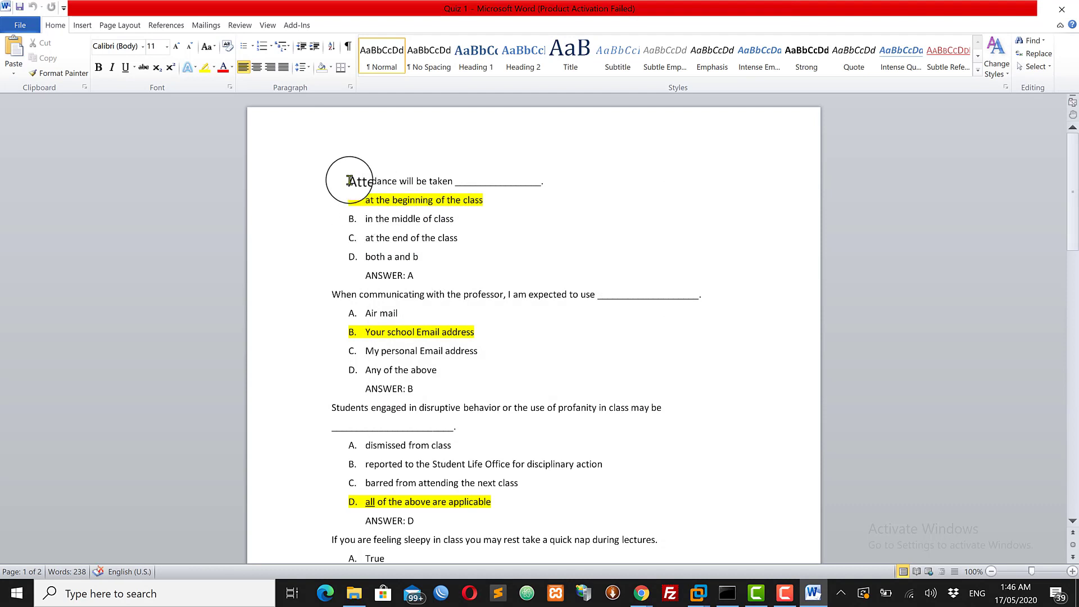
{"action": "left_click_drag", "start_coordinate": [348, 181], "coordinate": [430, 240]}
{"action": "left_click", "coordinate": [430, 240]}
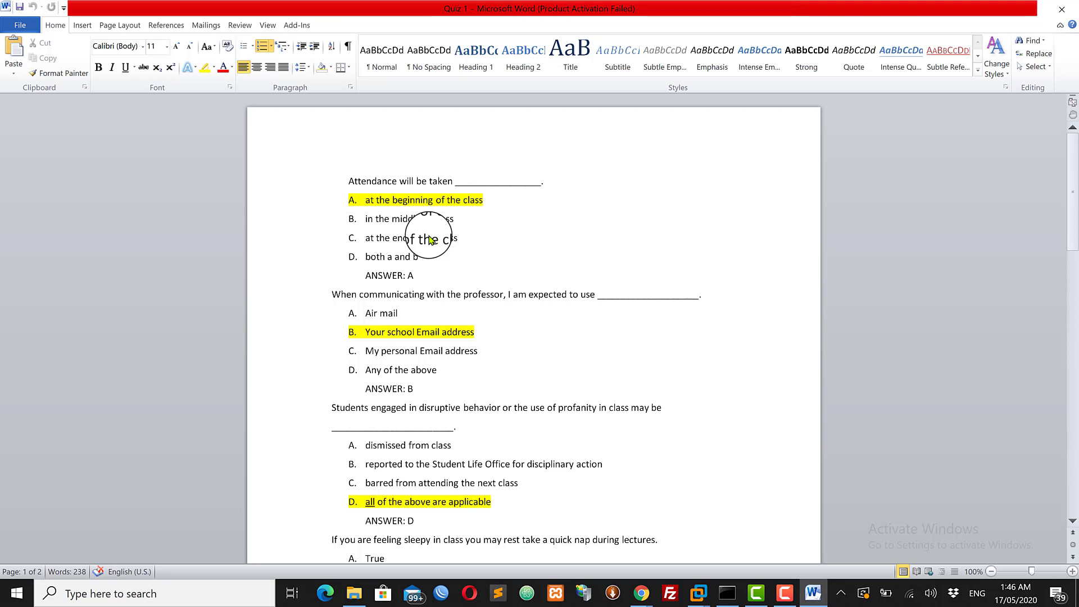
{"action": "left_click", "coordinate": [429, 235]}
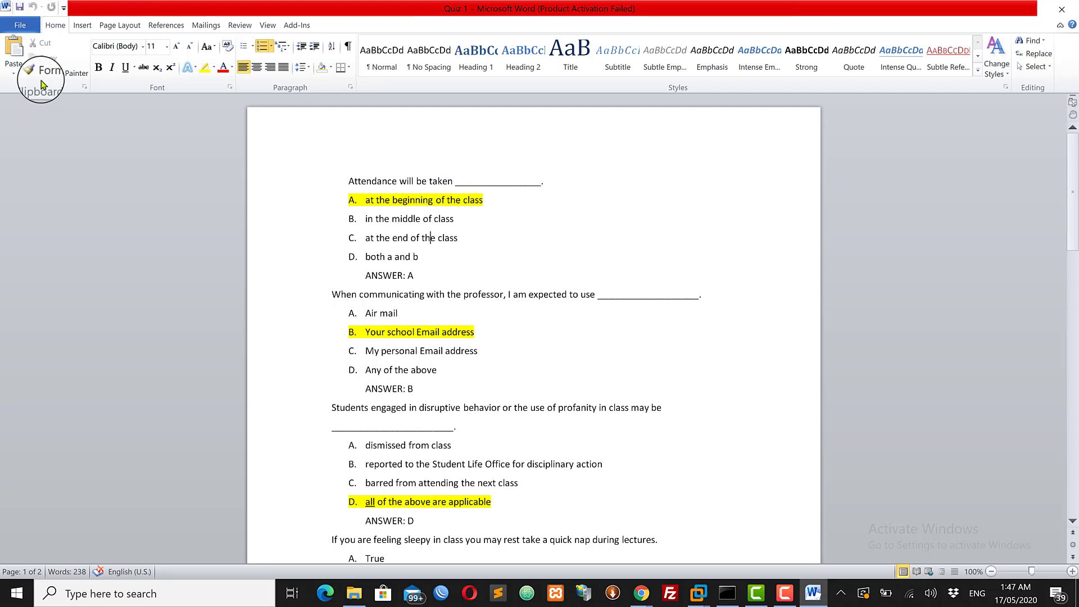
Try to save the document as a Word document under the file name Quiz 1.docx
{"action": "left_click", "coordinate": [20, 27]}
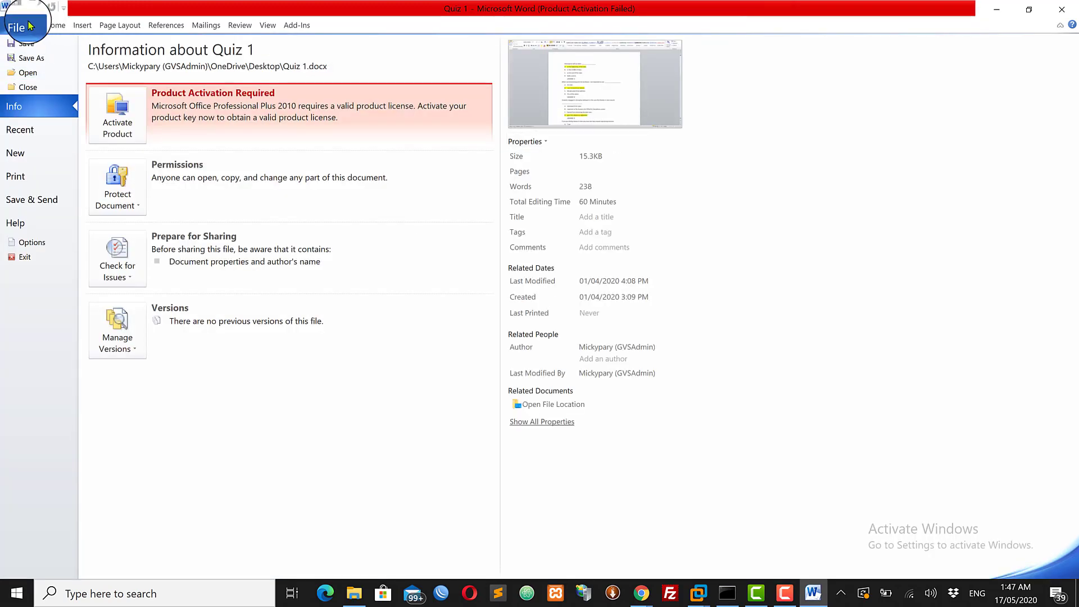
{"action": "left_click", "coordinate": [49, 28]}
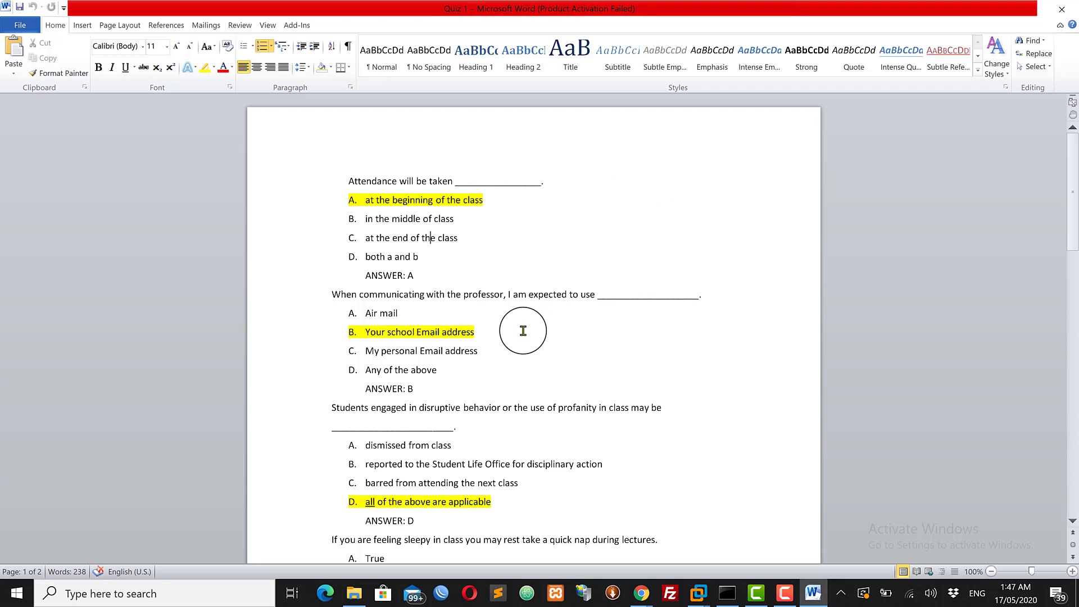
{"action": "left_click", "coordinate": [19, 26]}
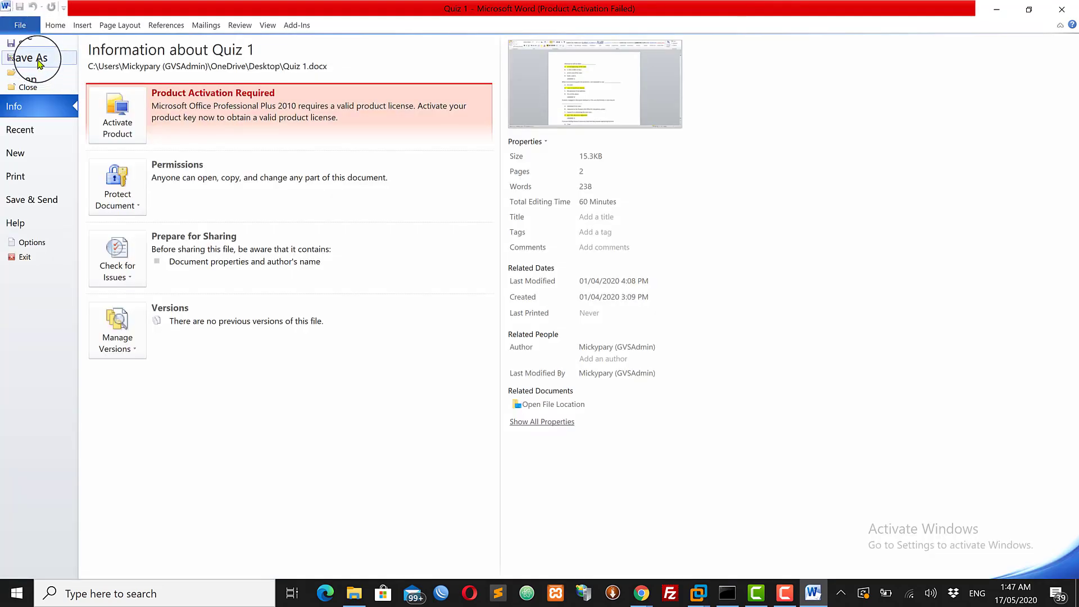
{"action": "left_click", "coordinate": [39, 59]}
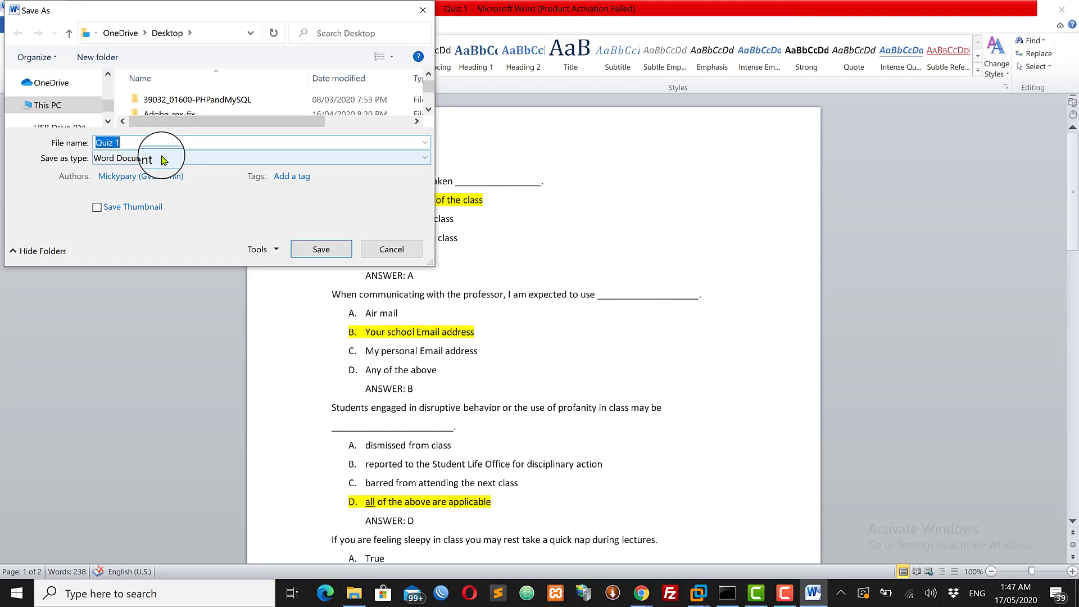
{"action": "left_click", "coordinate": [110, 144]}
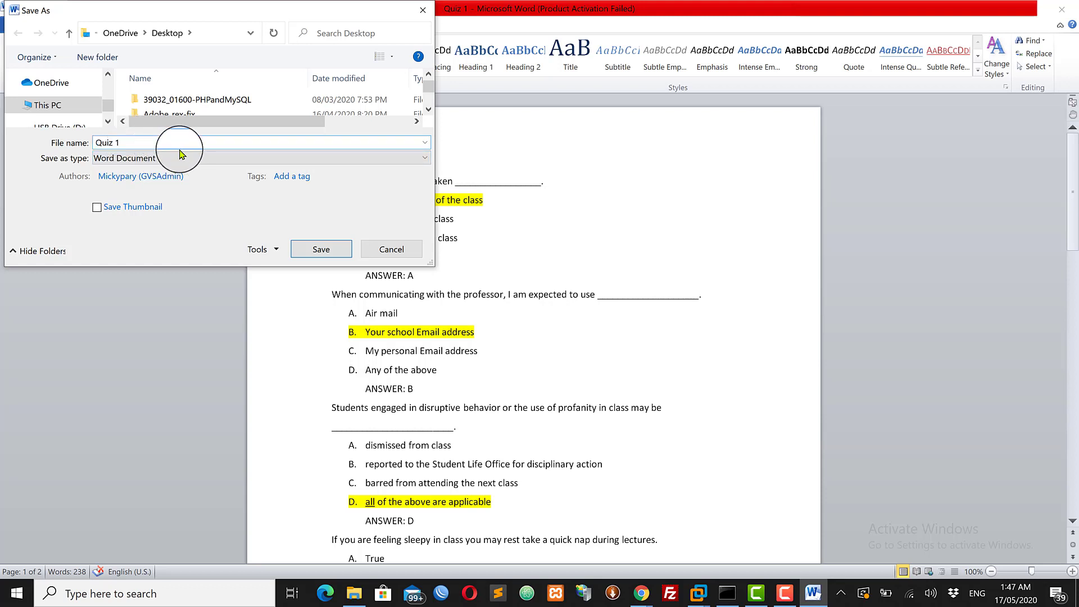
{"action": "type", "text": "."}
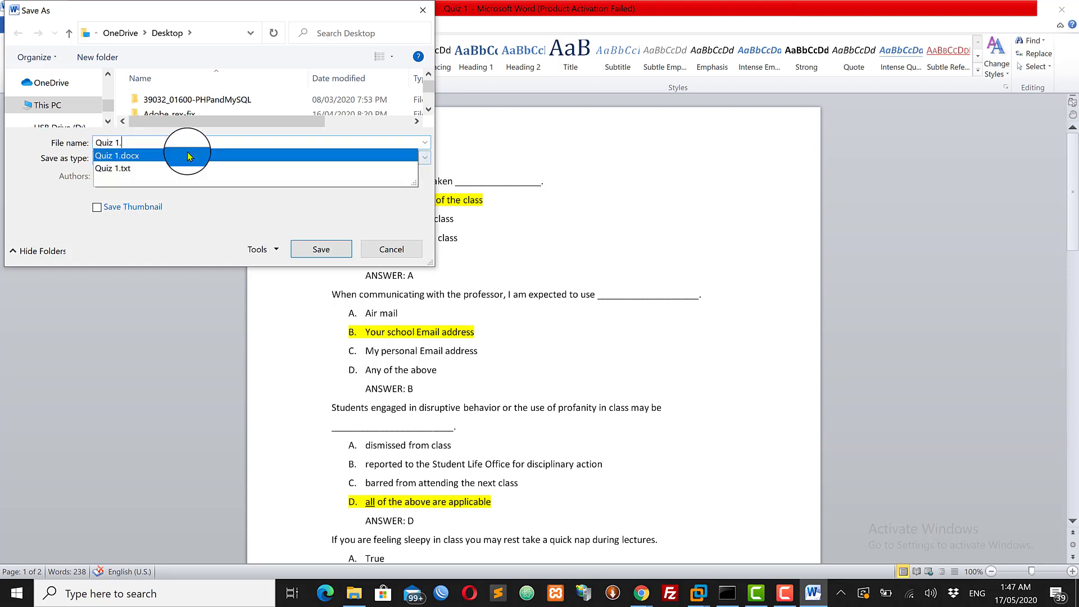
{"action": "type", "text": "doc"}
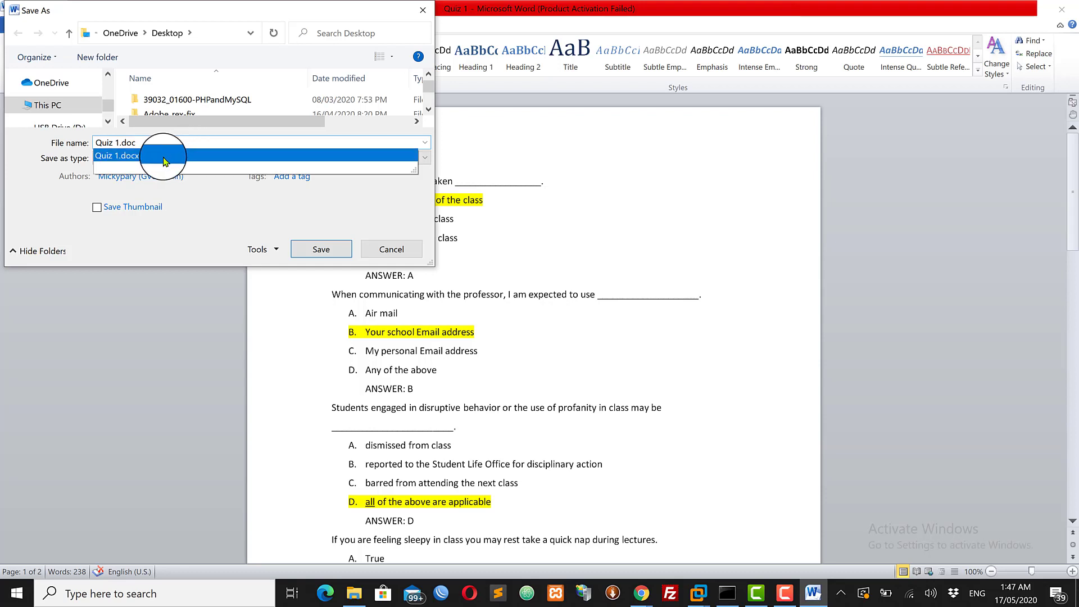
{"action": "left_click", "coordinate": [165, 162]}
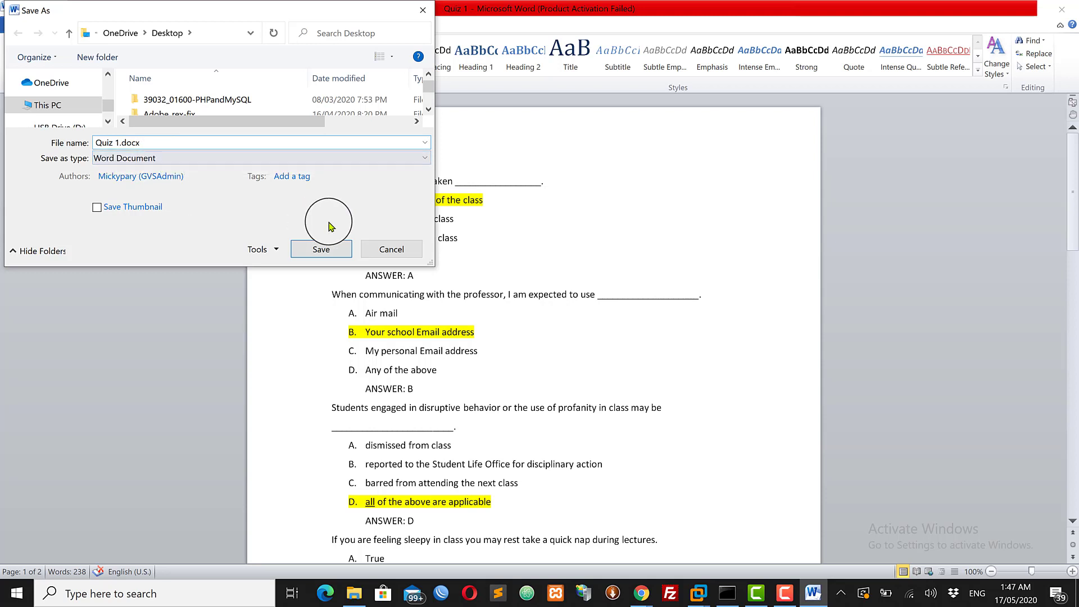
{"action": "left_click", "coordinate": [404, 251]}
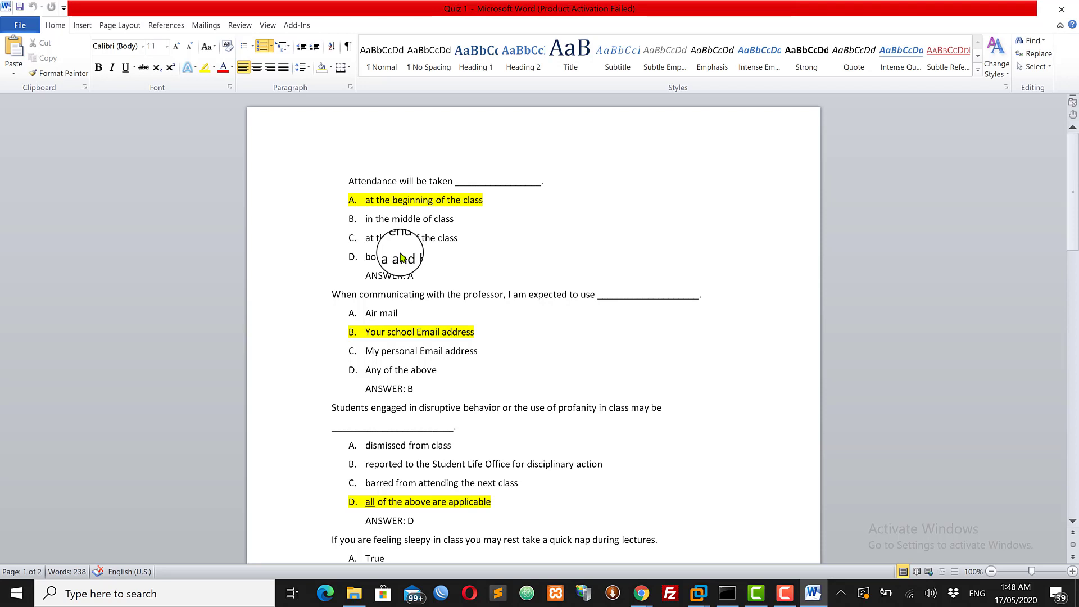
Try numbering the first question with "1.", and restore its unnumbered, indented layout
{"action": "left_click", "coordinate": [349, 181]}
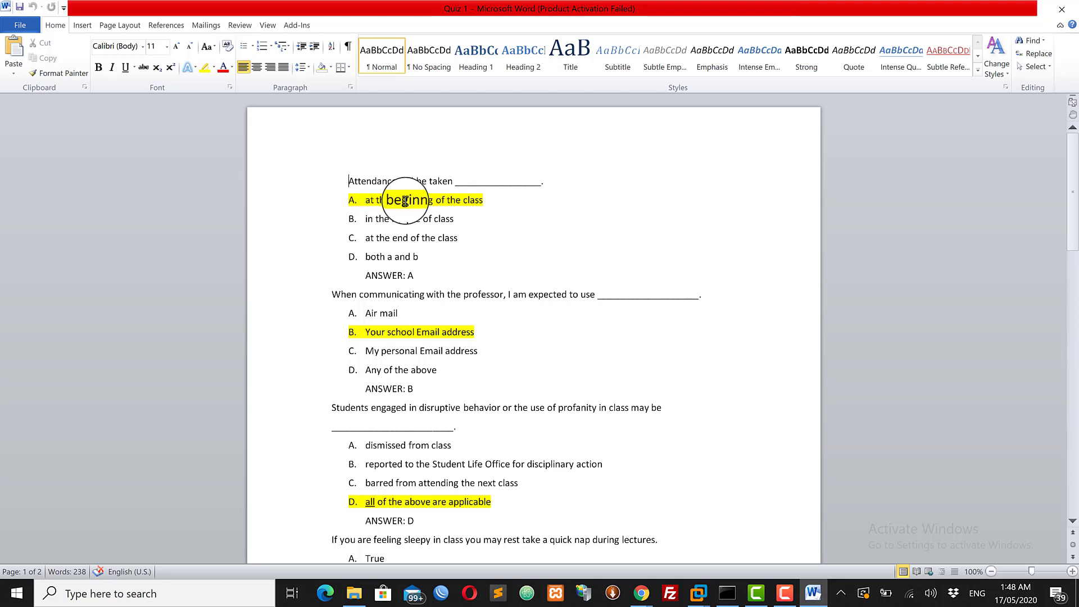
{"action": "type", "text": "1."}
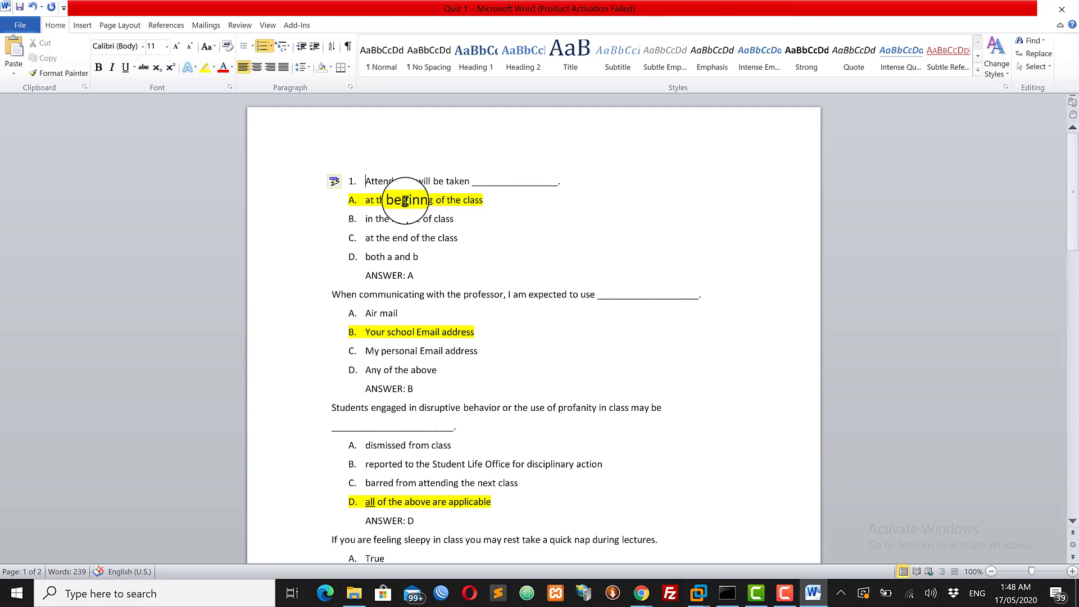
{"action": "key", "text": "BackSpace"}
{"action": "key", "text": "BackSpace"}
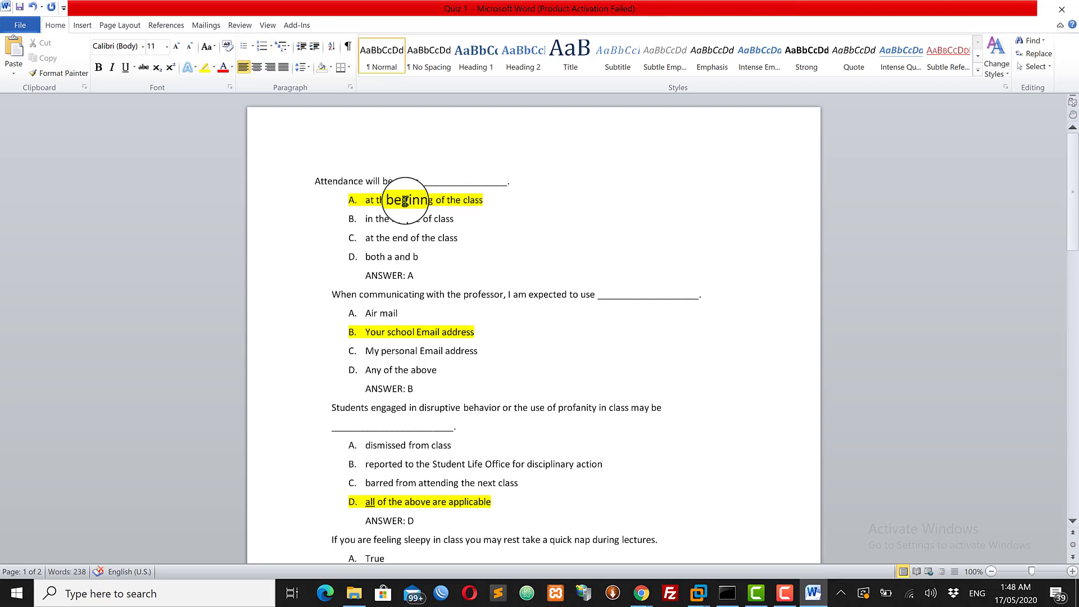
{"action": "key", "text": "Tab"}
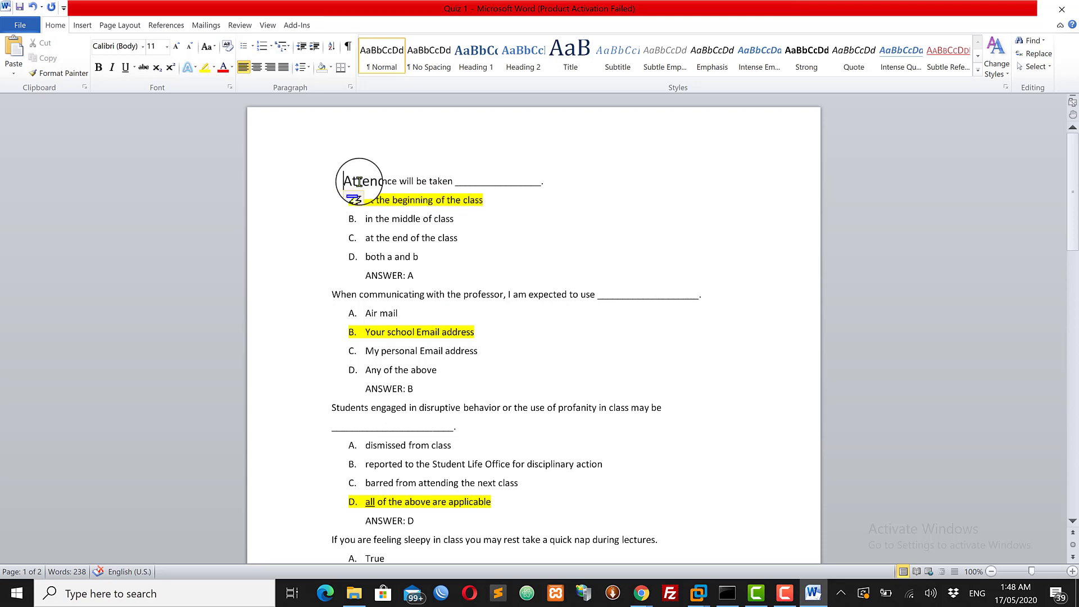
Examine the first question's wording, its lettered options and the format of its ANSWER line
{"action": "left_click_drag", "start_coordinate": [348, 179], "coordinate": [410, 197]}
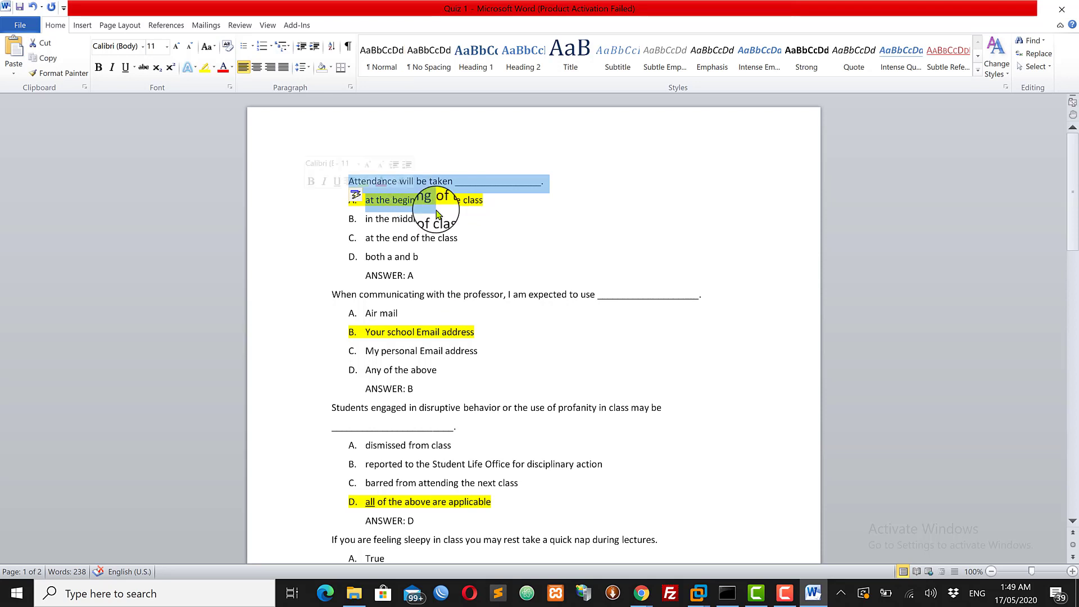
{"action": "left_click", "coordinate": [455, 219]}
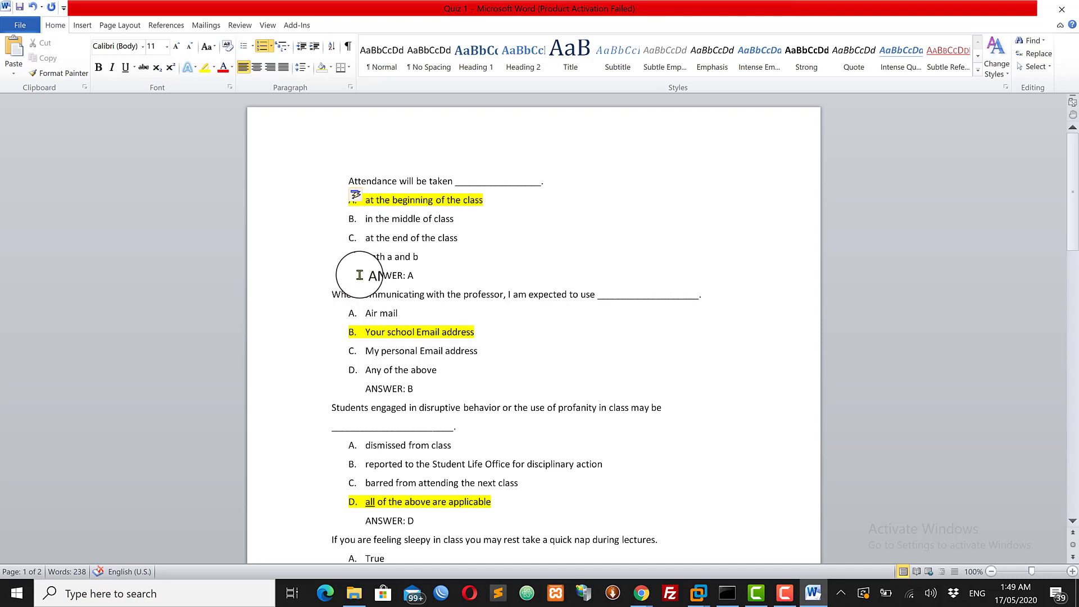
{"action": "left_click_drag", "start_coordinate": [361, 275], "coordinate": [420, 277]}
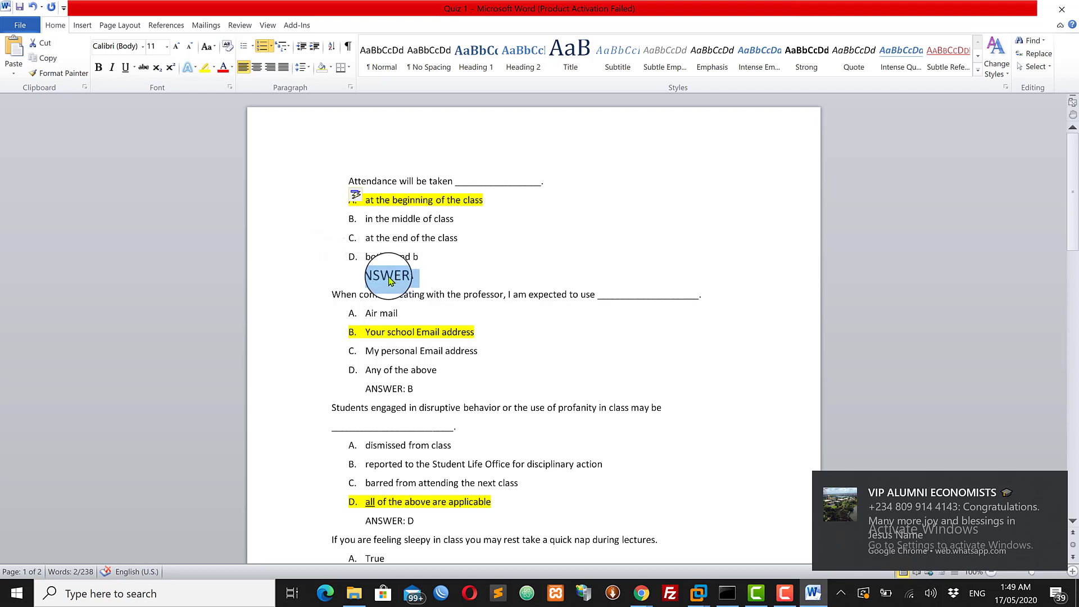
{"action": "left_click", "coordinate": [389, 279]}
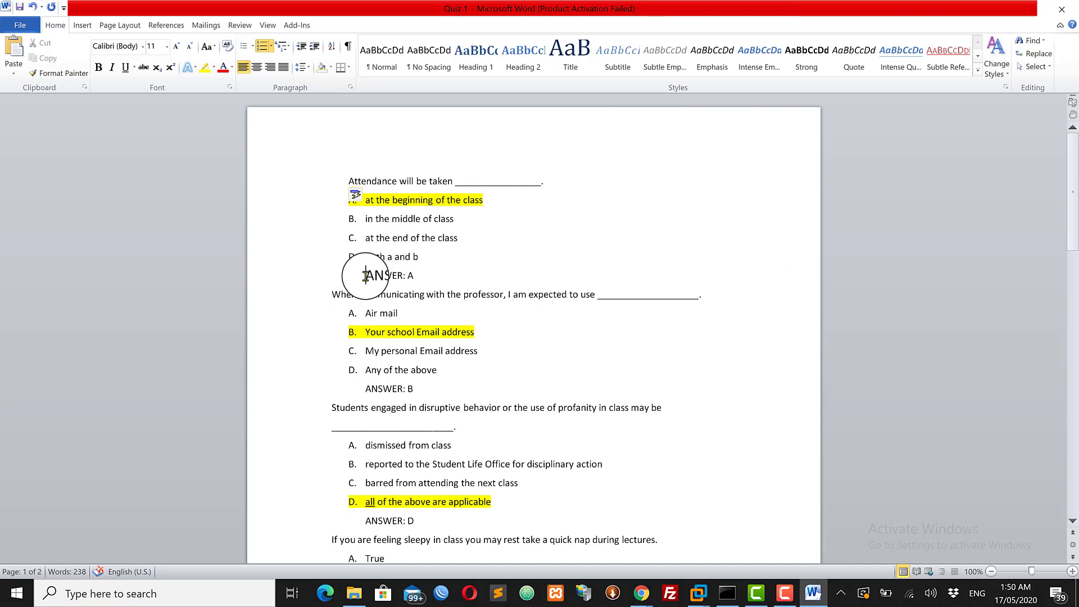
{"action": "left_click_drag", "start_coordinate": [365, 276], "coordinate": [403, 277]}
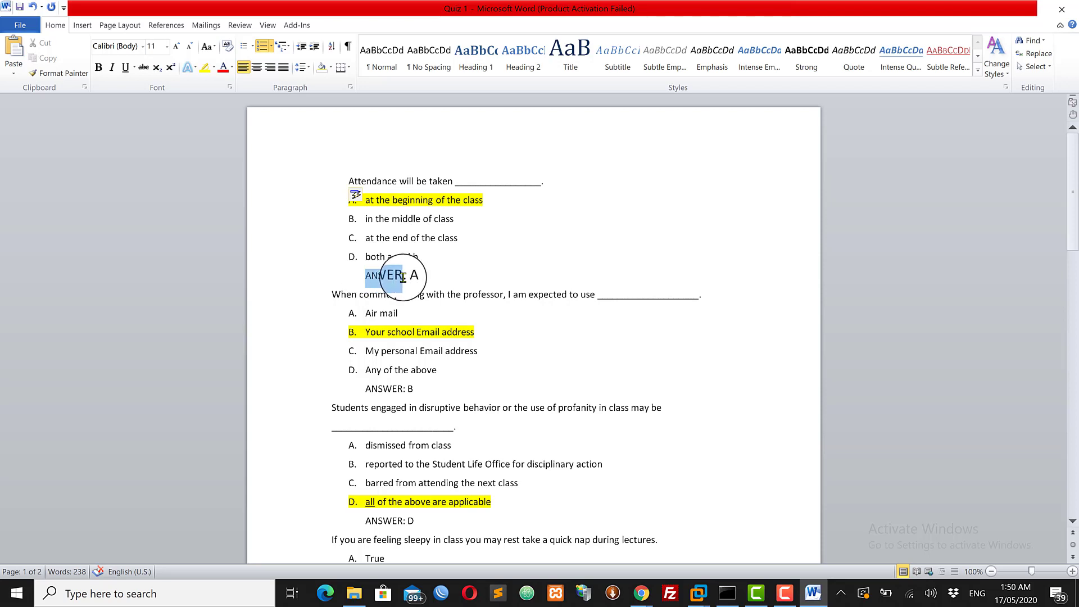
{"action": "left_click", "coordinate": [400, 275]}
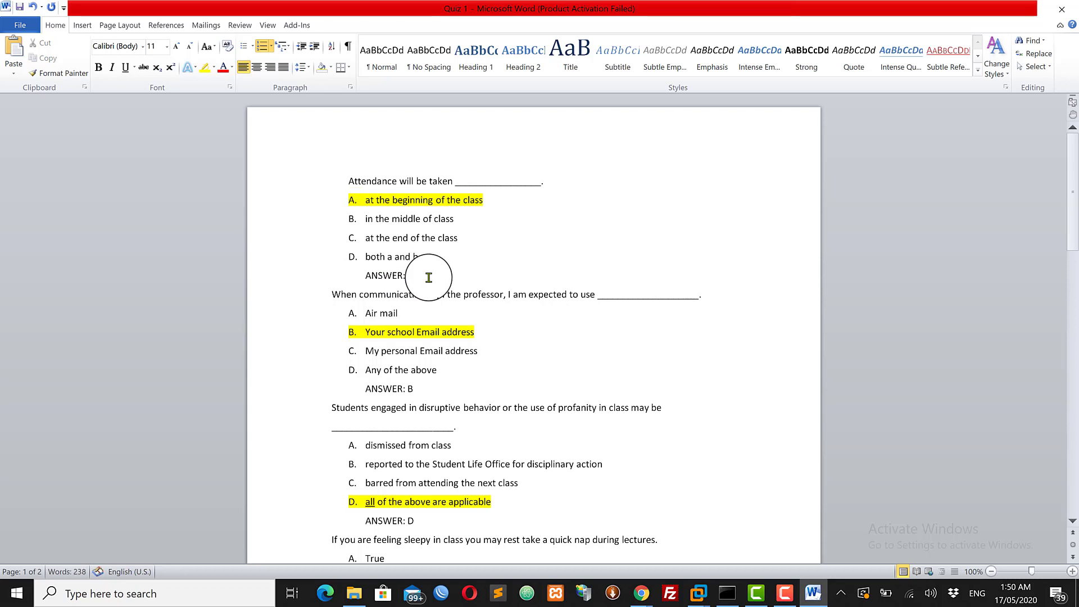
{"action": "double_click", "coordinate": [414, 277]}
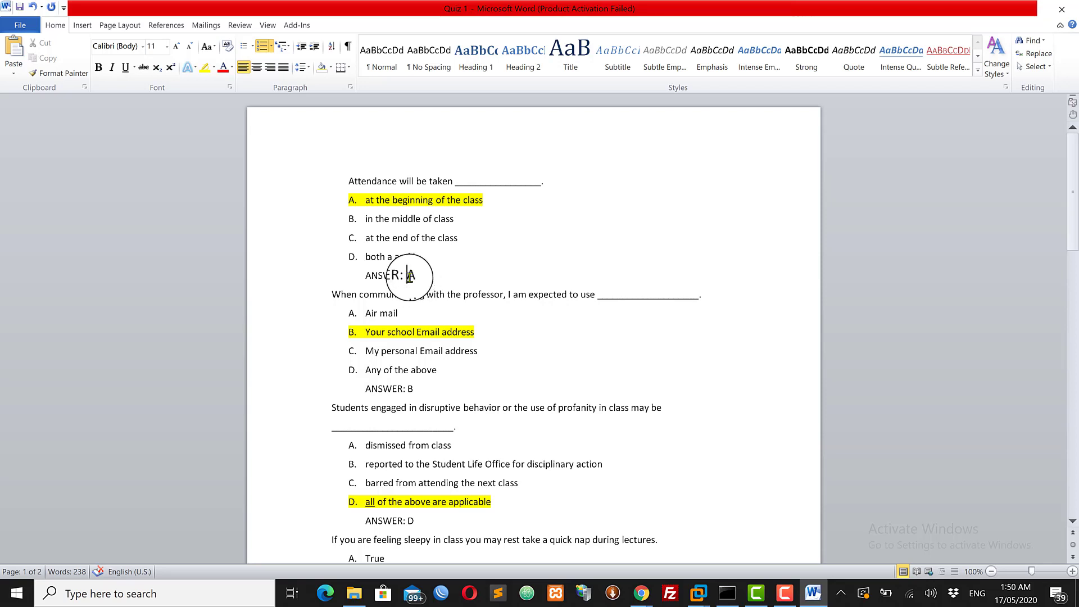
{"action": "left_click", "coordinate": [417, 282]}
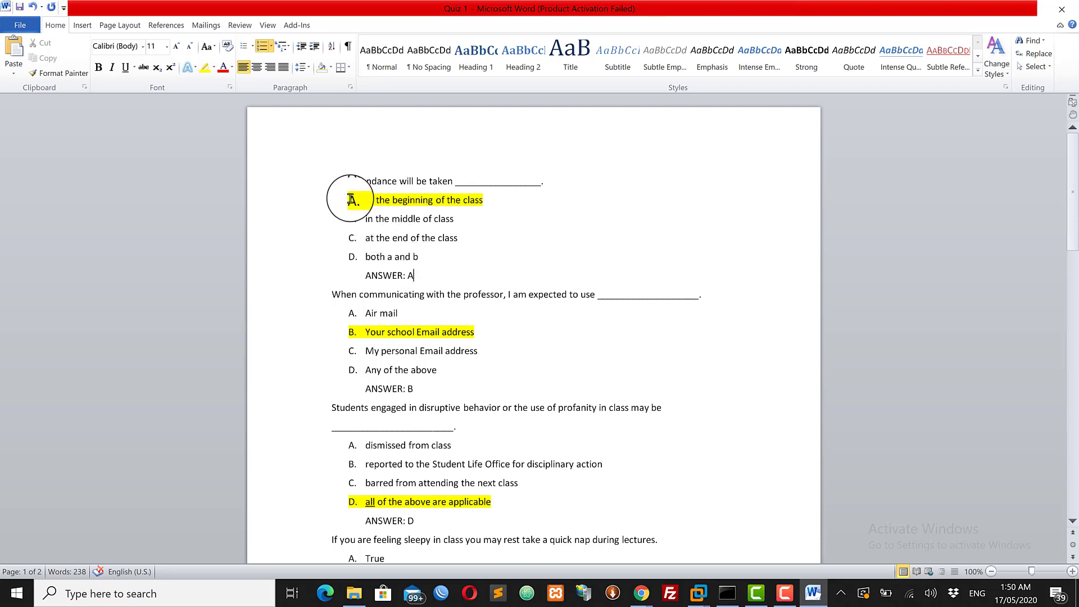
Remove the yellow highlight from option A, "at the beginning of the class", in the first question
{"action": "mouse_move", "coordinate": [367, 201]}
{"action": "left_mouse_down"}
{"action": "mouse_move", "coordinate": [477, 202]}
{"action": "mouse_move", "coordinate": [351, 201]}
{"action": "left_mouse_up"}
{"action": "left_click", "coordinate": [488, 201]}
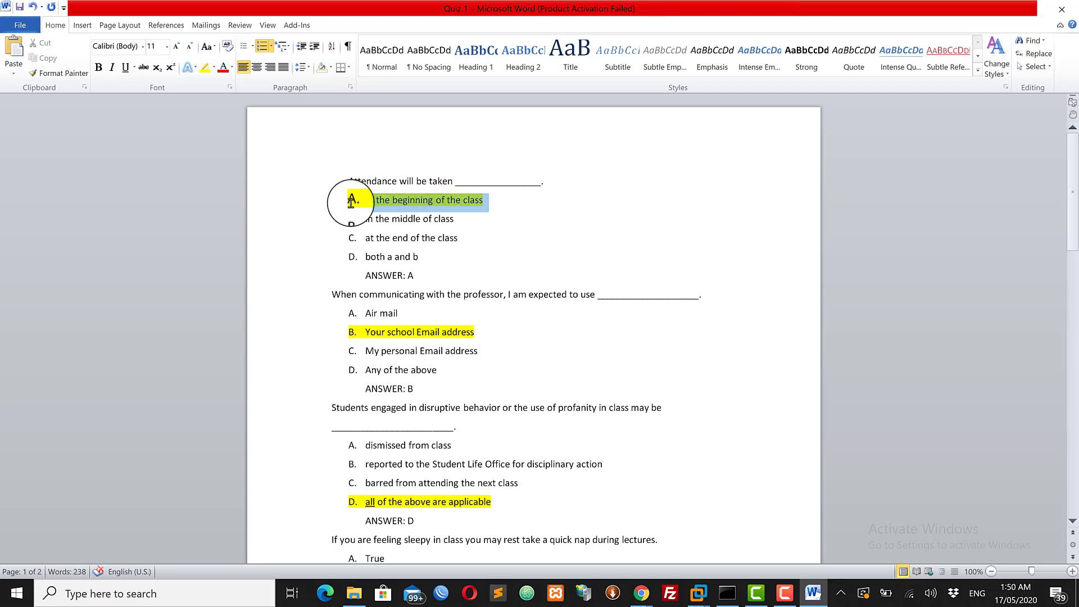
{"action": "left_click", "coordinate": [214, 67]}
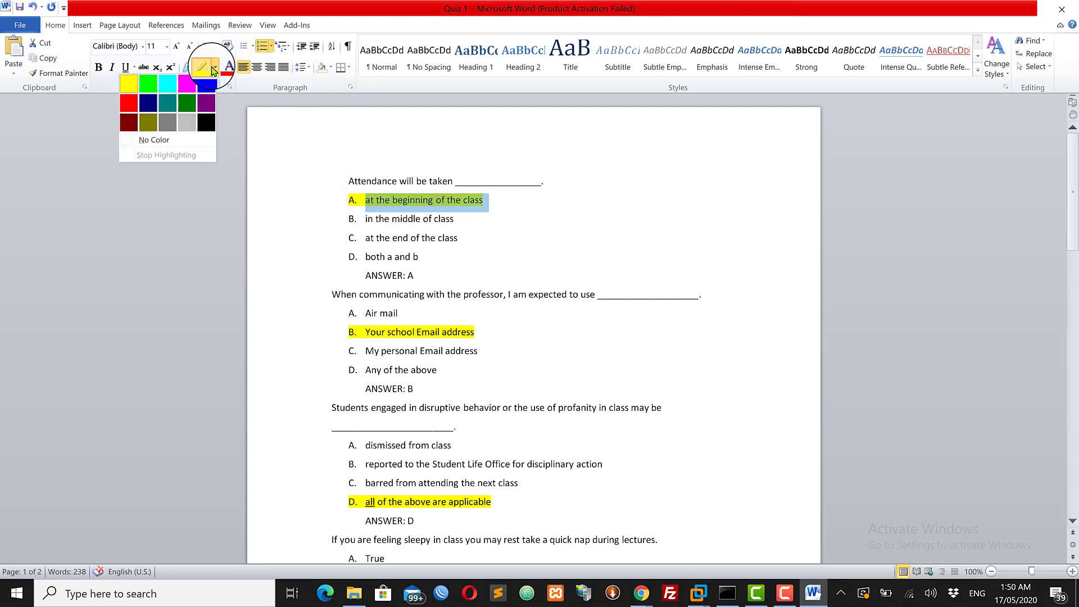
{"action": "left_click", "coordinate": [158, 141]}
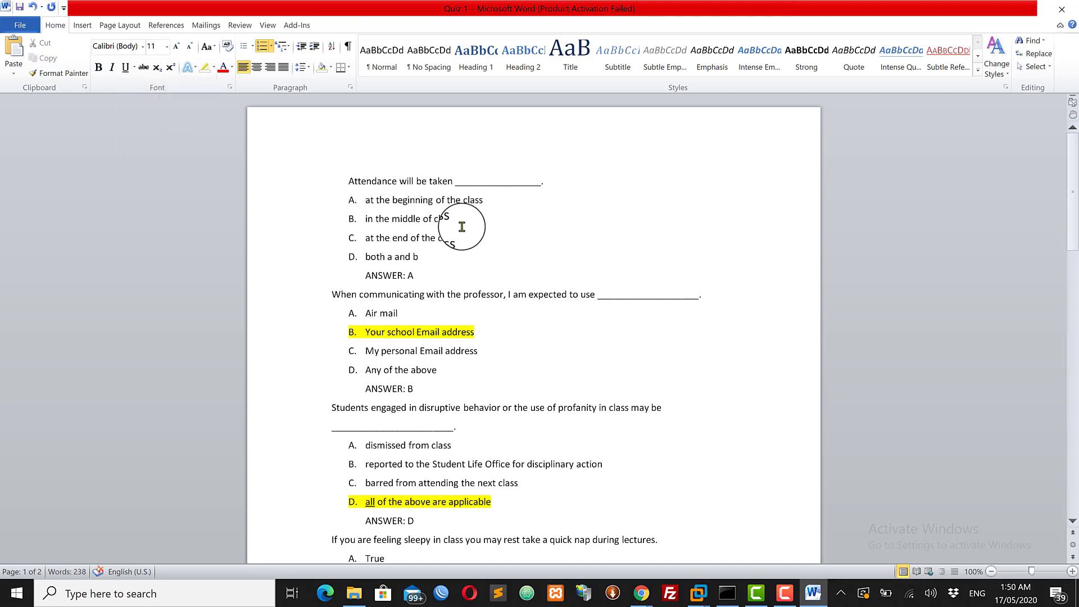
{"action": "left_click", "coordinate": [548, 275]}
{"action": "left_click_drag", "start_coordinate": [493, 199], "coordinate": [355, 194]}
{"action": "left_click", "coordinate": [426, 276]}
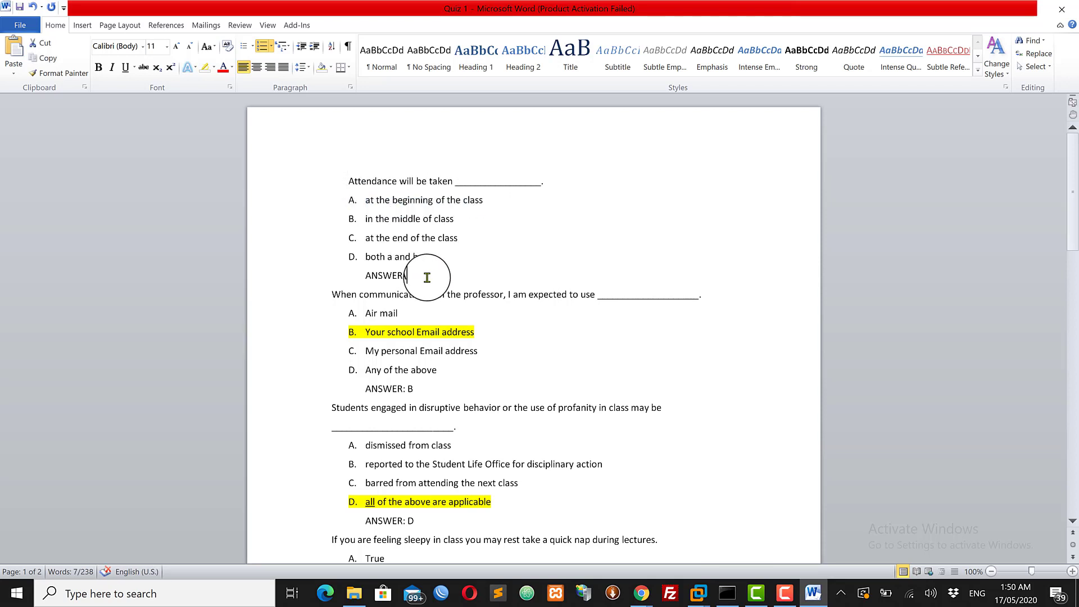
{"action": "left_click_drag", "start_coordinate": [427, 278], "coordinate": [363, 275]}
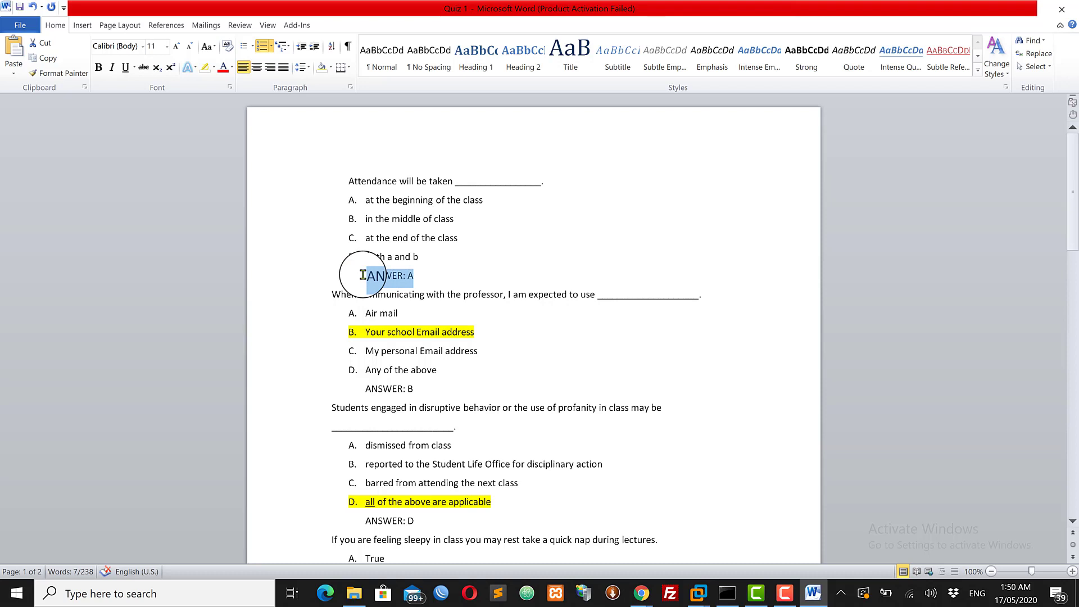
{"action": "left_click", "coordinate": [353, 313]}
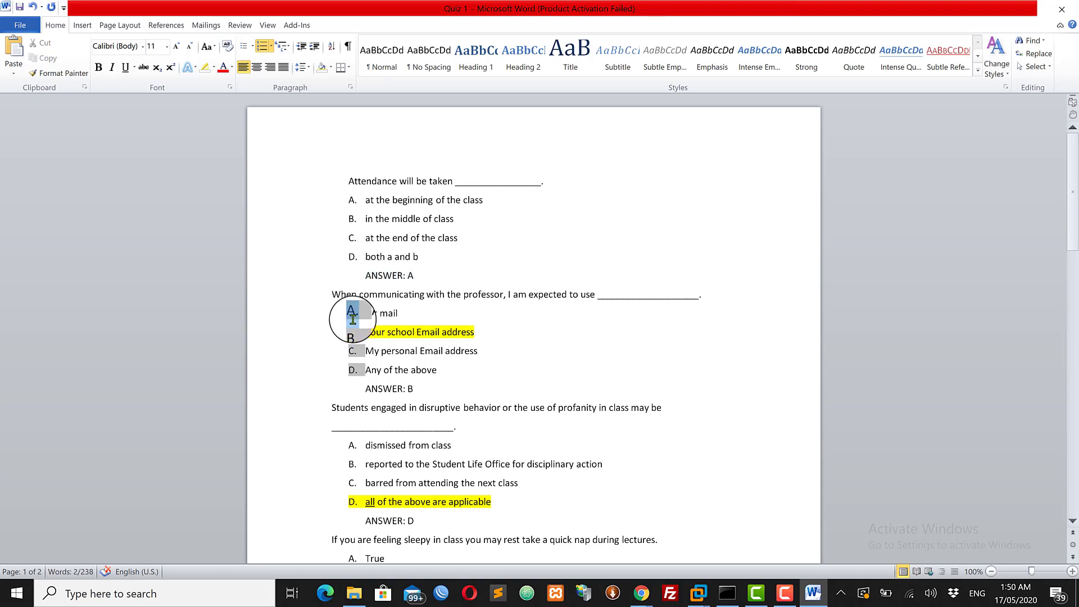
{"action": "left_click", "coordinate": [333, 295]}
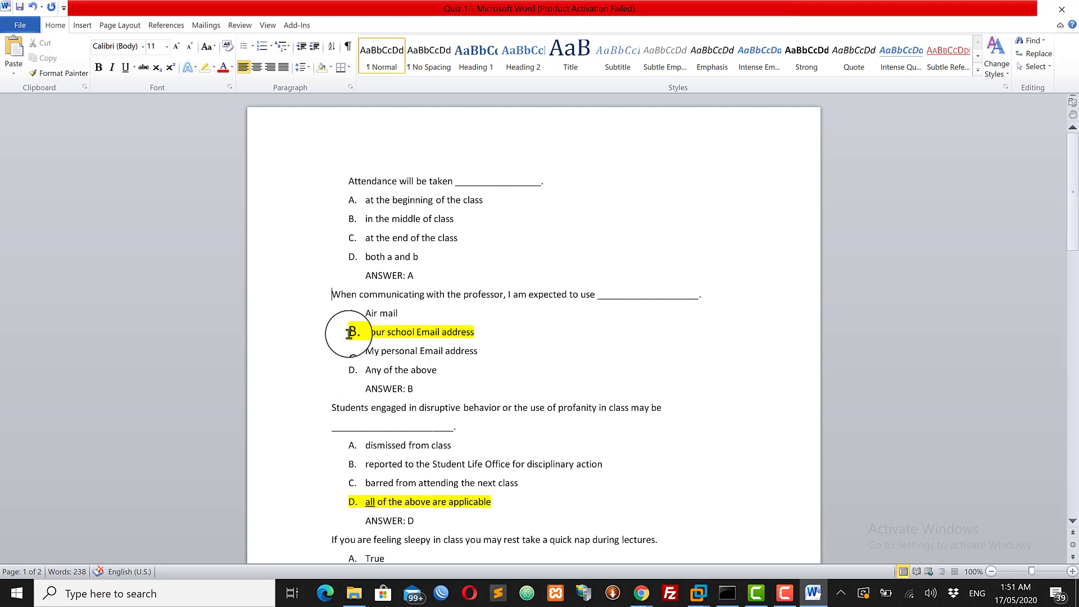
Examine the wording, lettered options and ANSWER line layout of the first two questions
{"action": "left_click", "coordinate": [475, 332]}
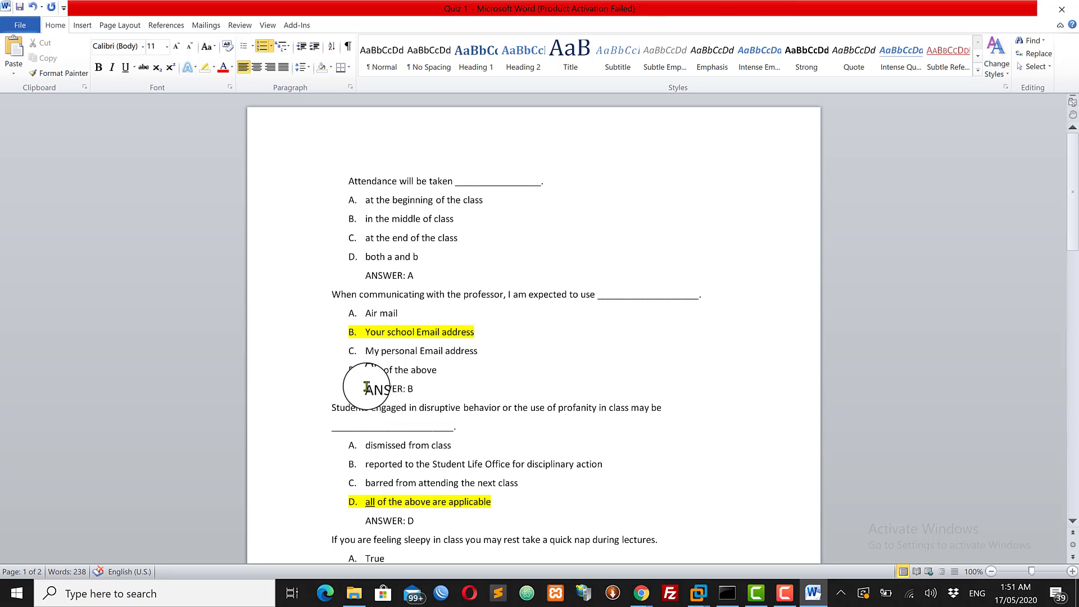
{"action": "left_click_drag", "start_coordinate": [367, 387], "coordinate": [402, 388]}
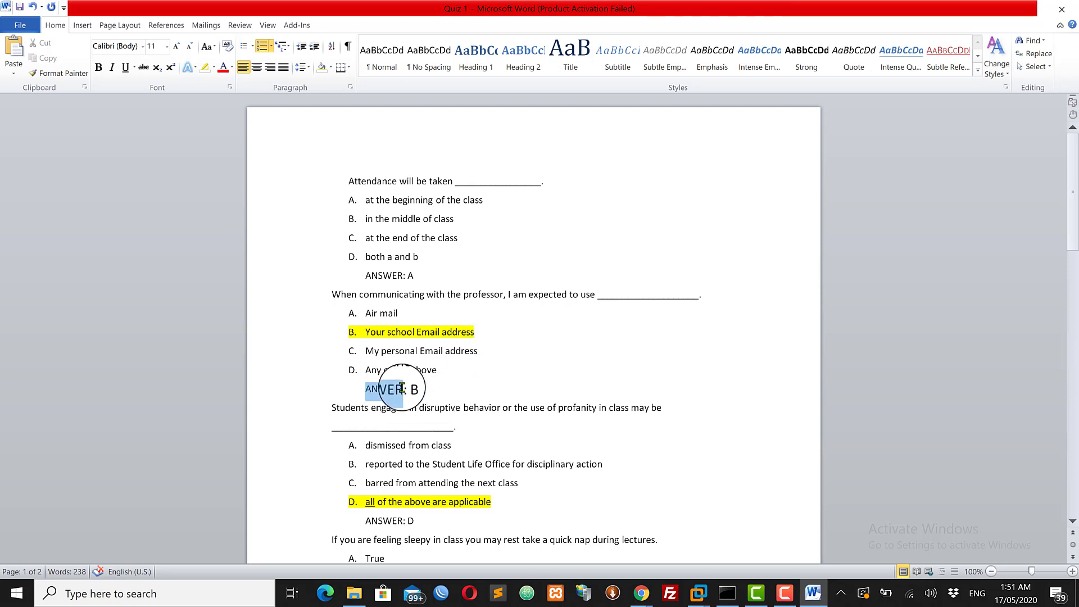
{"action": "left_click", "coordinate": [412, 388]}
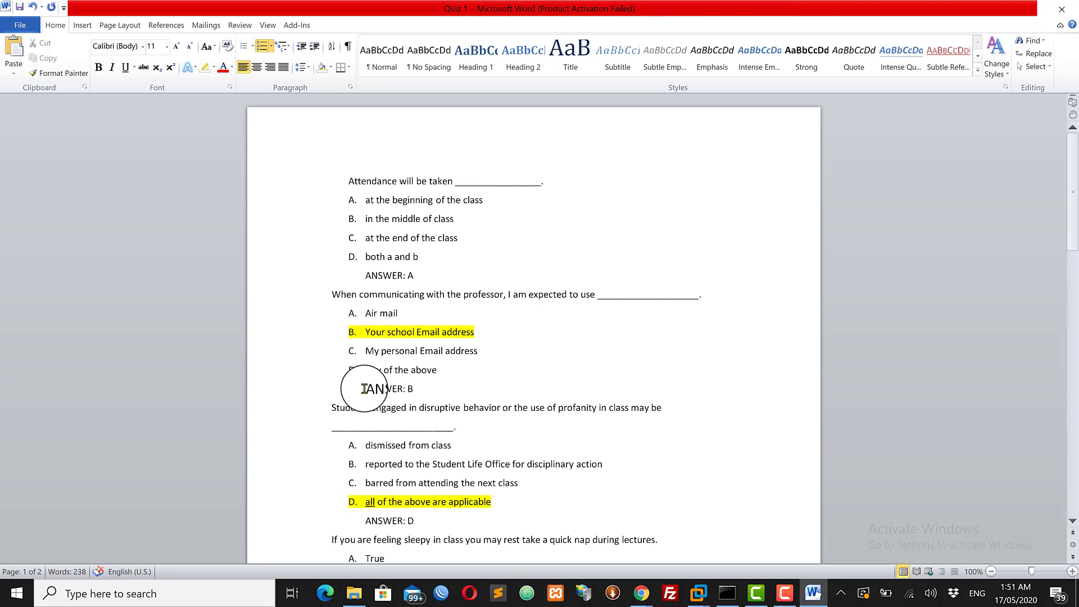
{"action": "left_click_drag", "start_coordinate": [415, 274], "coordinate": [364, 275]}
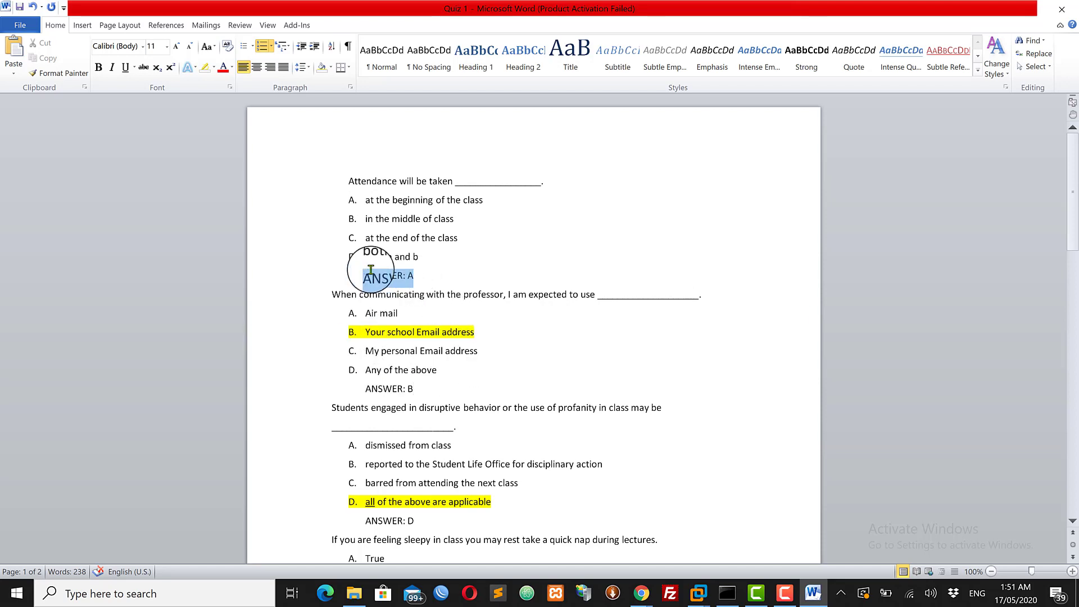
{"action": "left_click_drag", "start_coordinate": [366, 389], "coordinate": [433, 390]}
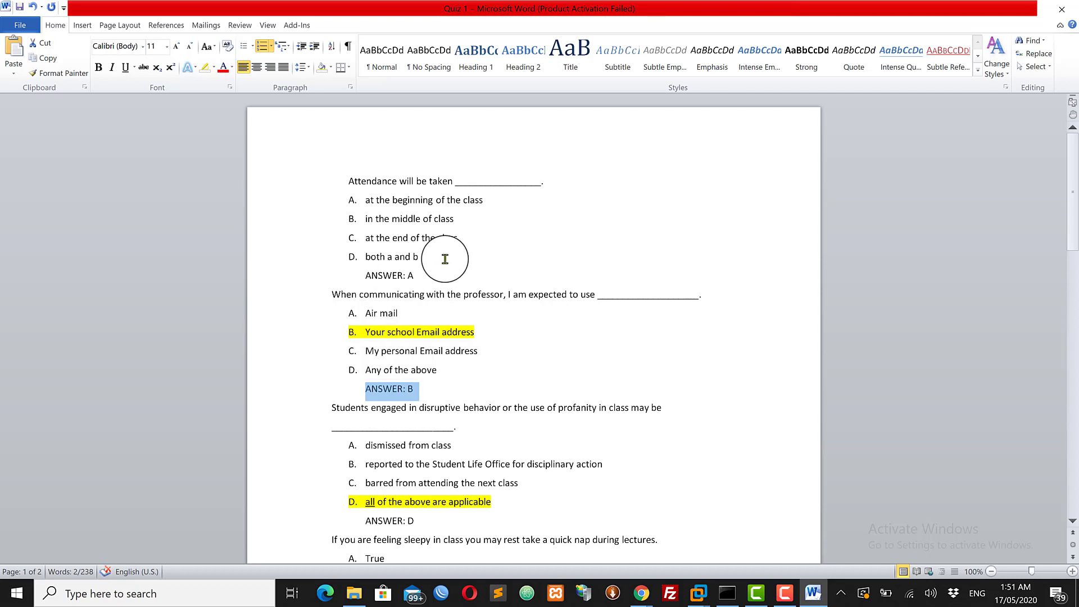
{"action": "left_click_drag", "start_coordinate": [443, 259], "coordinate": [351, 198]}
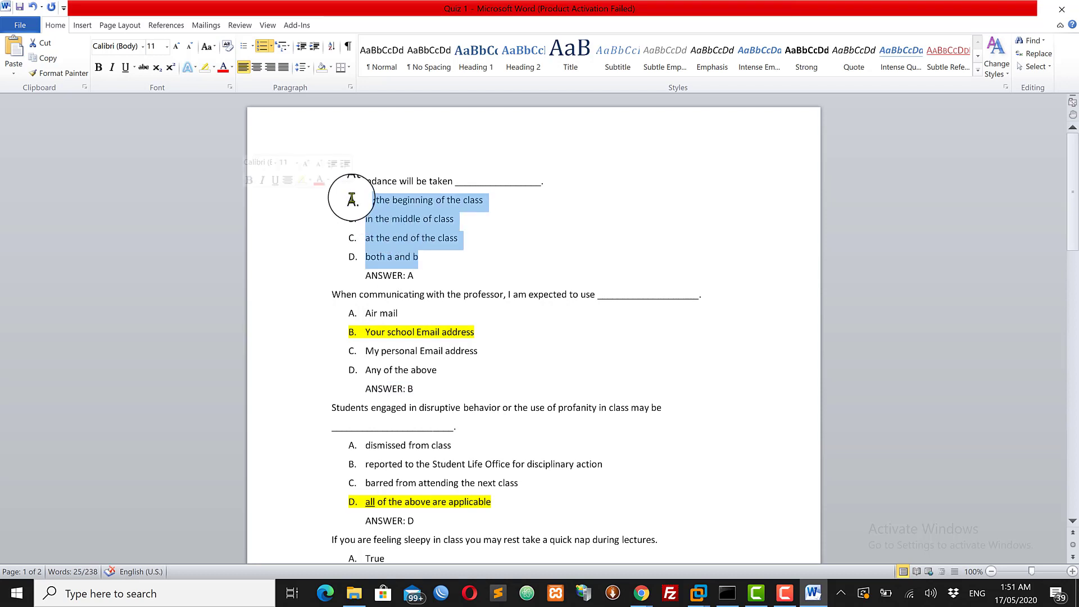
{"action": "left_click", "coordinate": [498, 236]}
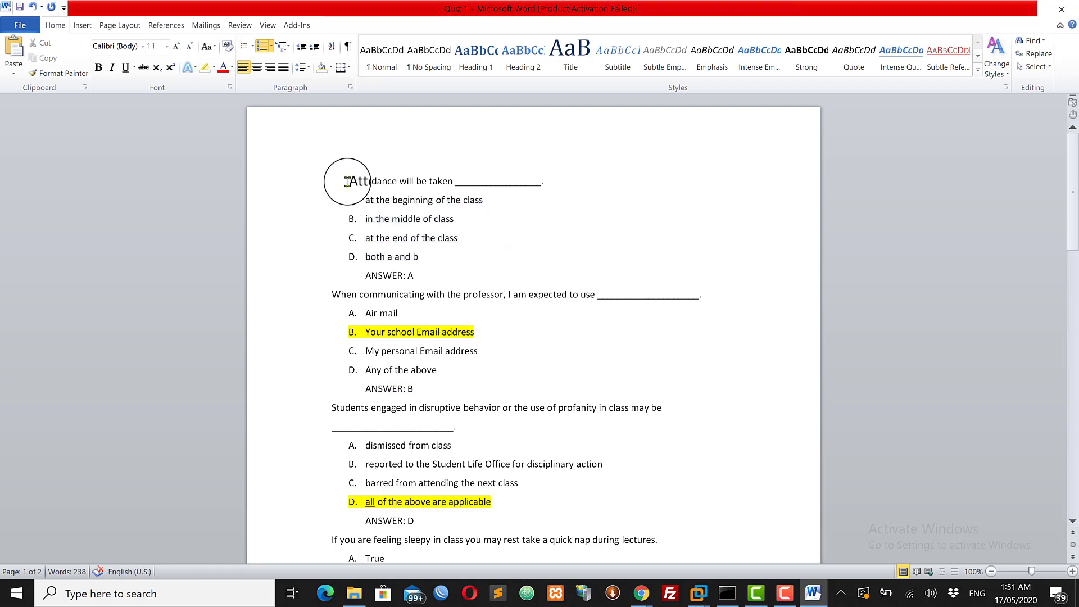
{"action": "left_click_drag", "start_coordinate": [349, 181], "coordinate": [513, 181]}
{"action": "left_click", "coordinate": [476, 219]}
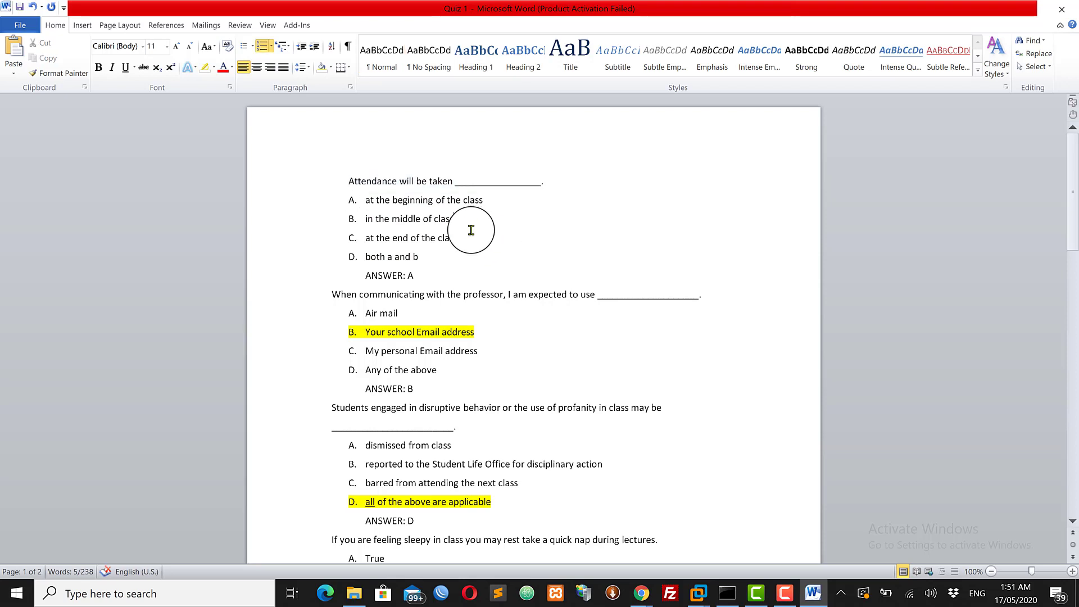
{"action": "left_click", "coordinate": [334, 179]}
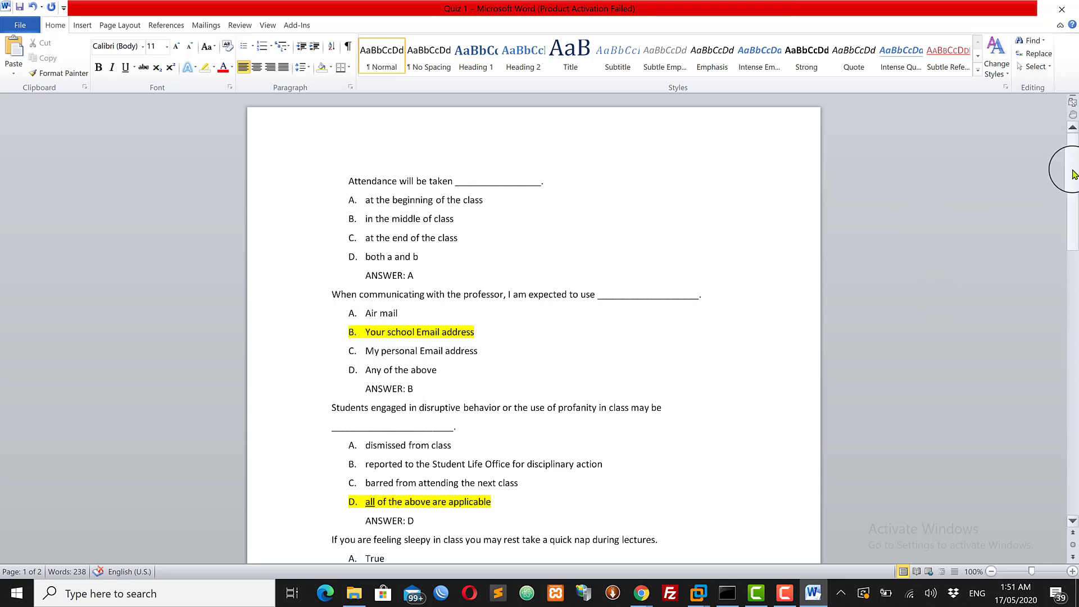
Remove the number "1." from the question "If I want to withdraw from the class all I have to do is"
{"action": "mouse_move", "coordinate": [1073, 174]}
{"action": "left_mouse_down"}
{"action": "mouse_move", "coordinate": [1073, 268]}
{"action": "mouse_move", "coordinate": [1074, 168]}
{"action": "left_mouse_up"}
{"action": "left_click_drag", "start_coordinate": [1075, 170], "coordinate": [1023, 284]}
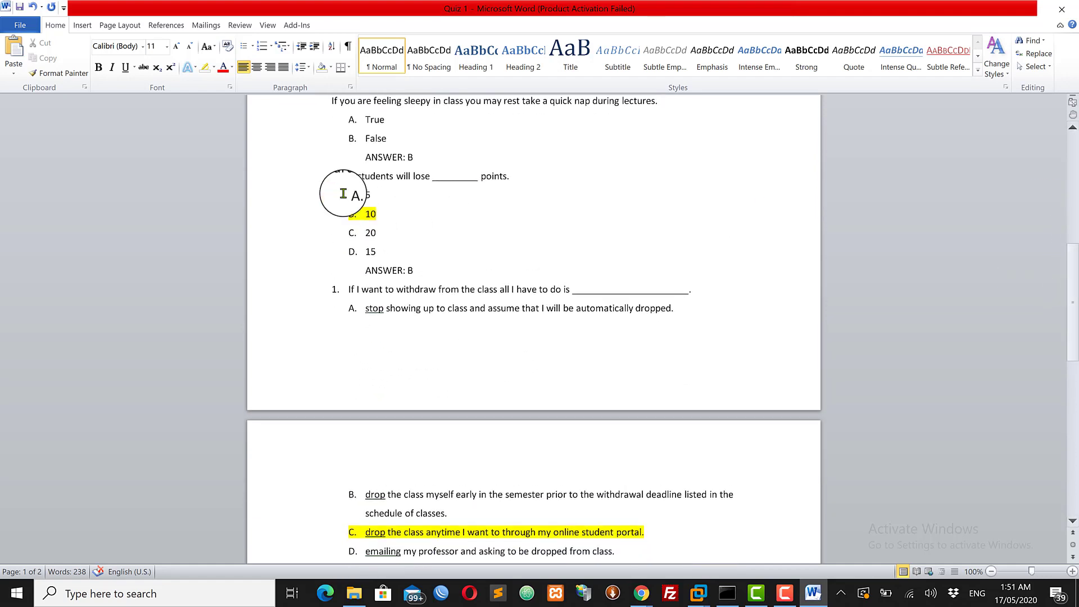
{"action": "left_click_drag", "start_coordinate": [335, 176], "coordinate": [395, 246]}
{"action": "left_click", "coordinate": [395, 246]}
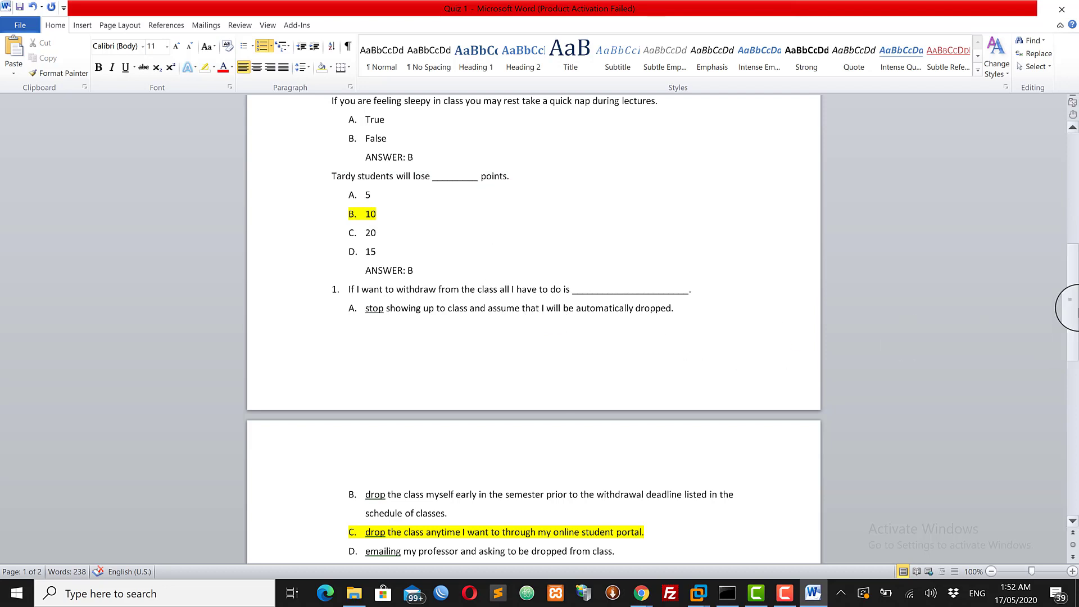
{"action": "mouse_move", "coordinate": [1073, 296]}
{"action": "left_mouse_down"}
{"action": "mouse_move", "coordinate": [1074, 343]}
{"action": "mouse_move", "coordinate": [1073, 293]}
{"action": "left_mouse_up"}
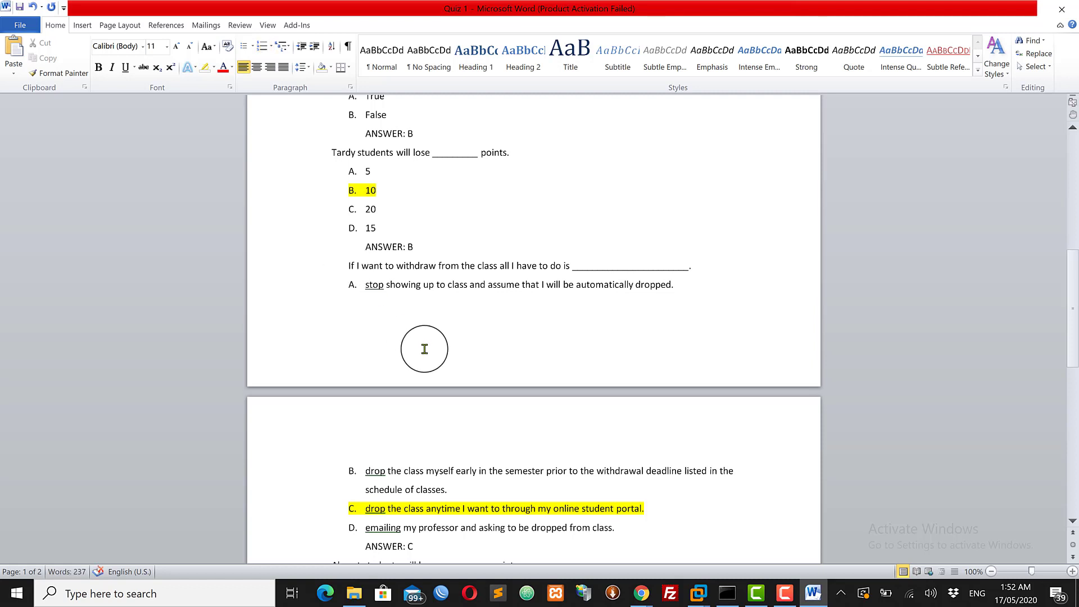
Examine the final question, "Absent students will lose", with its options and the format of its ANSWER line
{"action": "left_click_drag", "start_coordinate": [1073, 289], "coordinate": [1074, 344]}
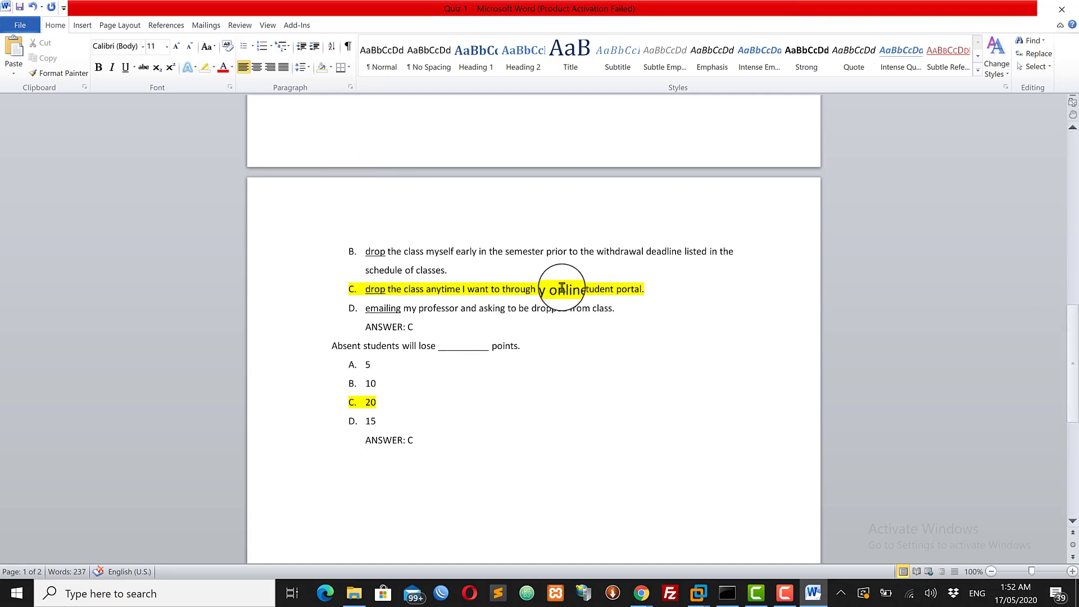
{"action": "left_click_drag", "start_coordinate": [331, 347], "coordinate": [519, 348]}
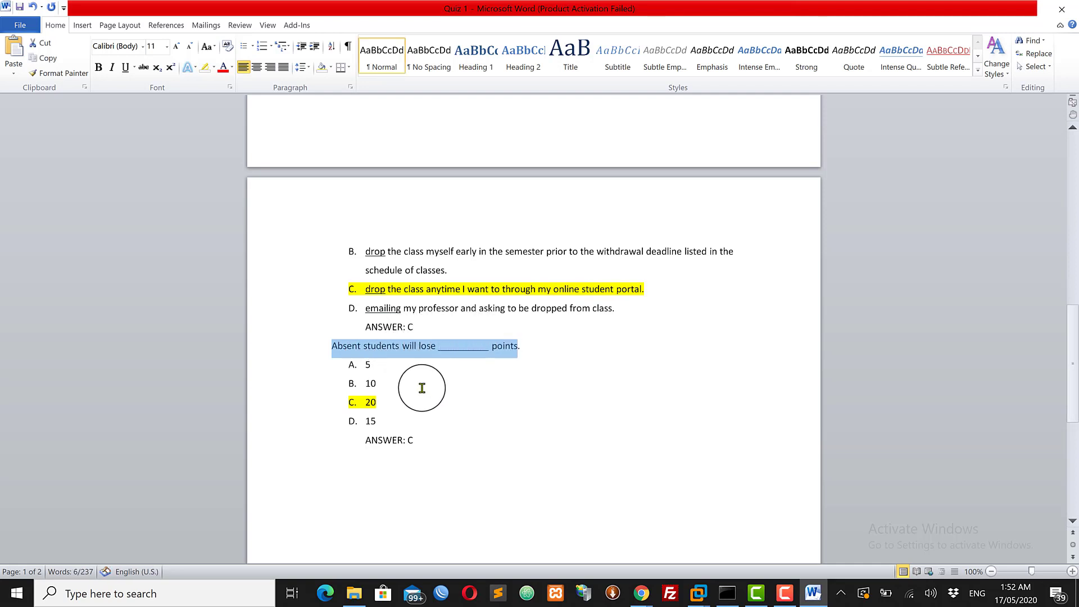
{"action": "left_click", "coordinate": [421, 383]}
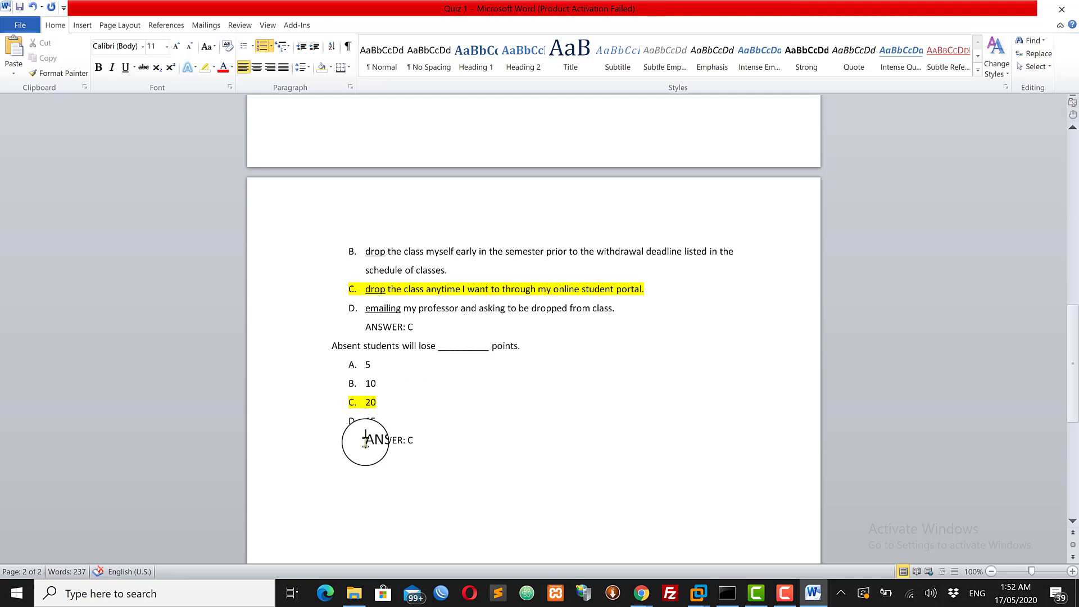
{"action": "left_click_drag", "start_coordinate": [366, 442], "coordinate": [439, 443]}
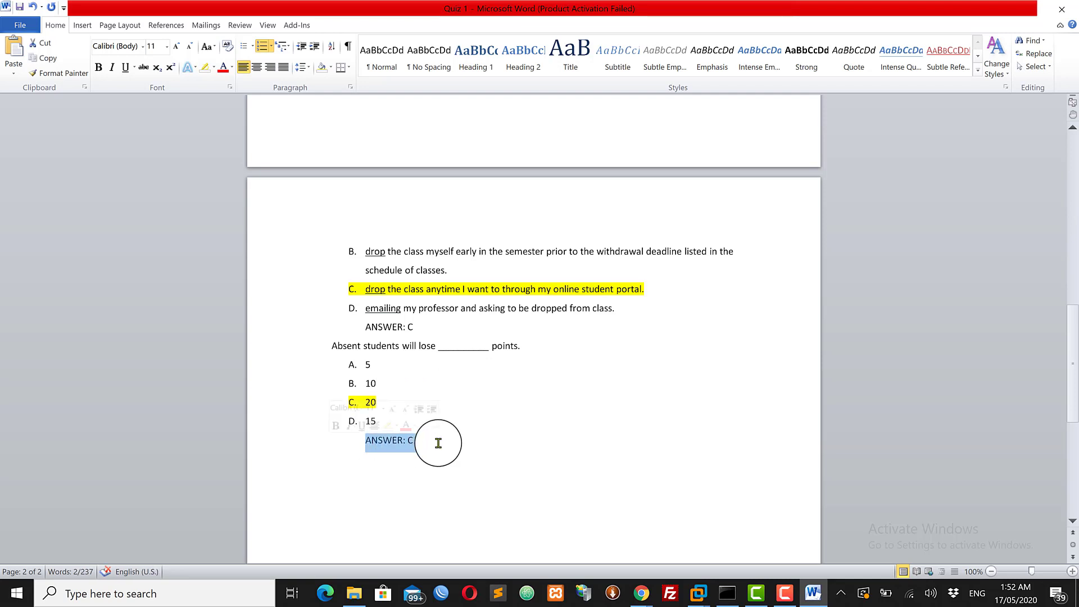
{"action": "left_click", "coordinate": [407, 454]}
{"action": "left_click_drag", "start_coordinate": [368, 444], "coordinate": [415, 443]}
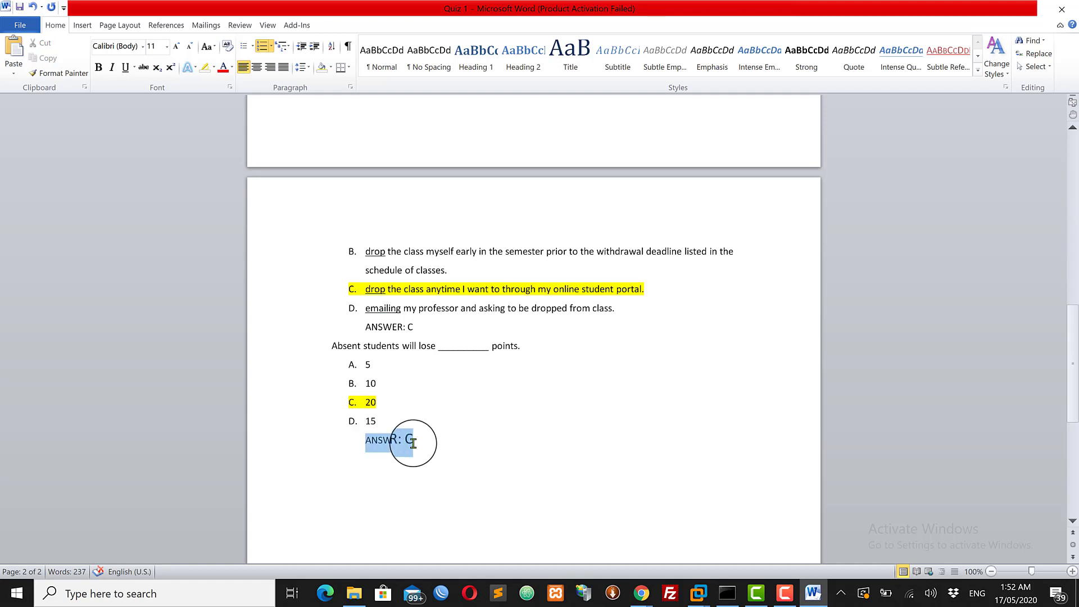
{"action": "left_click", "coordinate": [425, 443]}
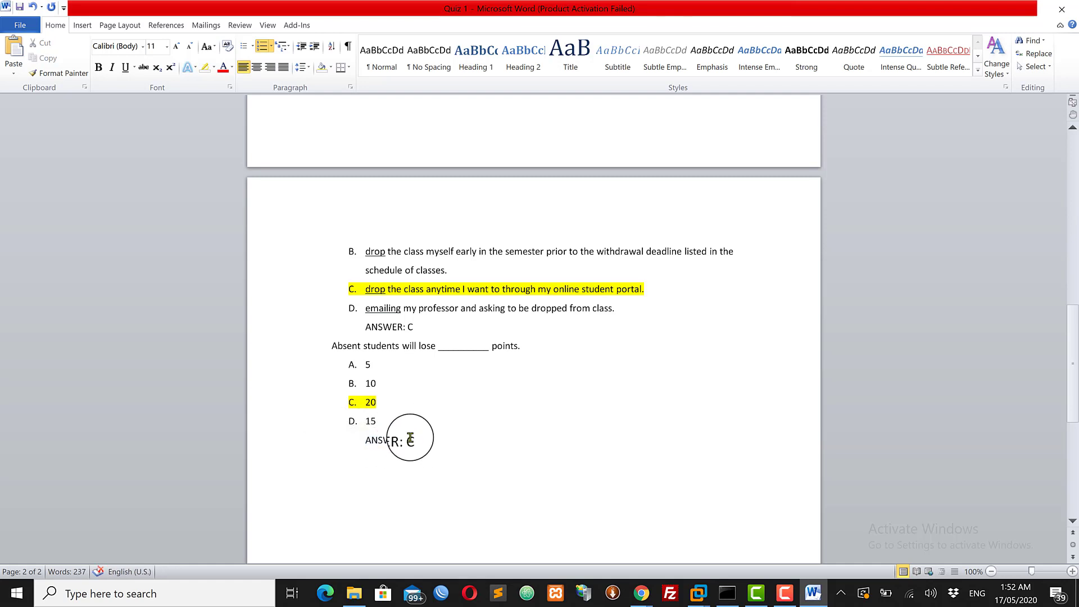
{"action": "left_click_drag", "start_coordinate": [421, 440], "coordinate": [369, 441]}
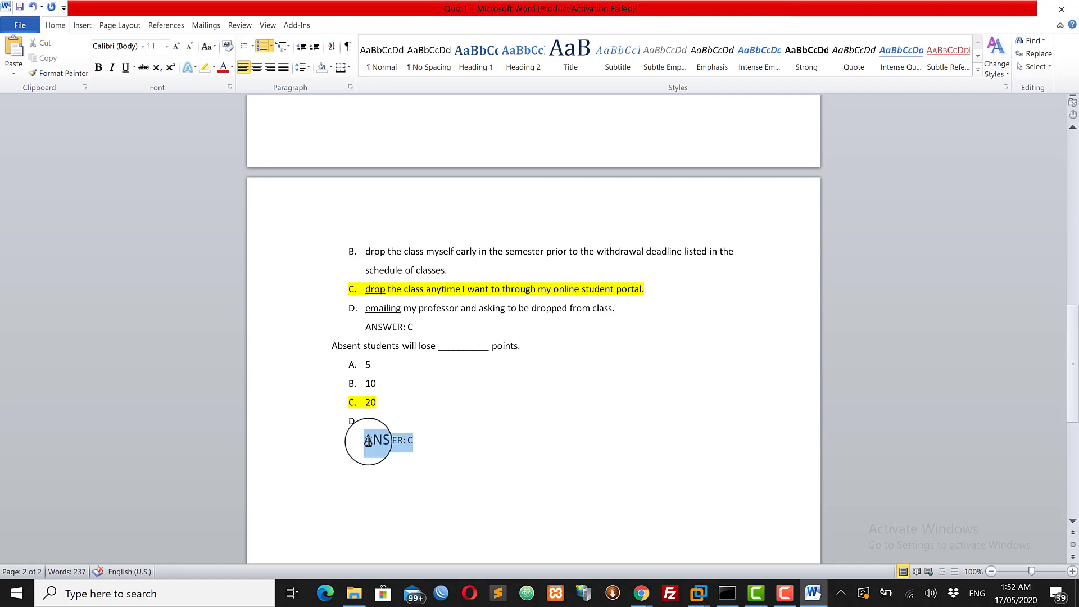
{"action": "left_click", "coordinate": [447, 434]}
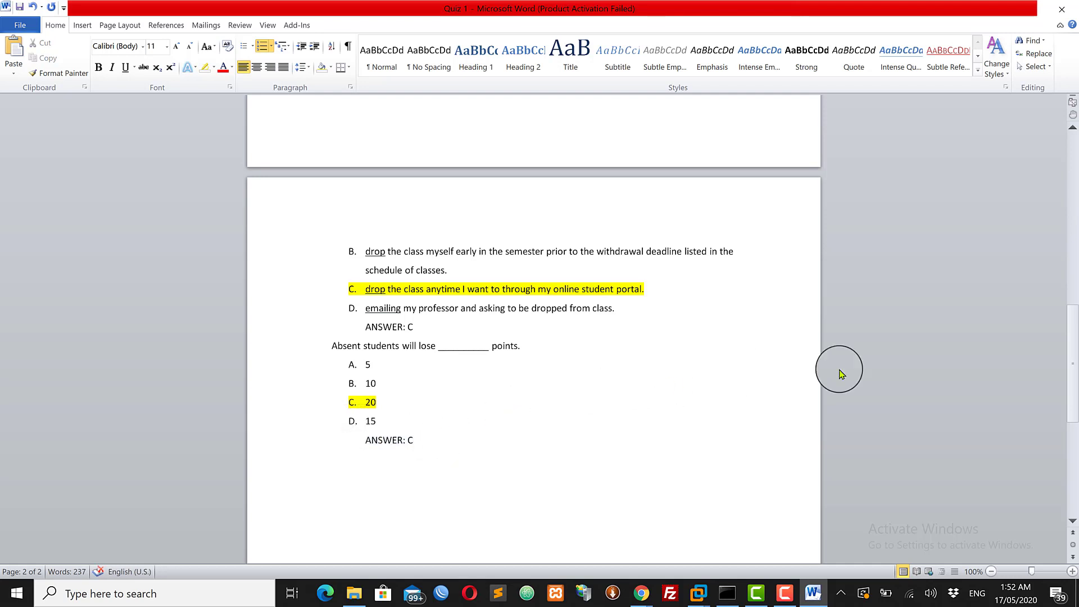
Save the quiz to the Desktop as Plain Text under the file name Quiz 1, replacing the existing file
{"action": "left_click_drag", "start_coordinate": [1074, 362], "coordinate": [1071, 185]}
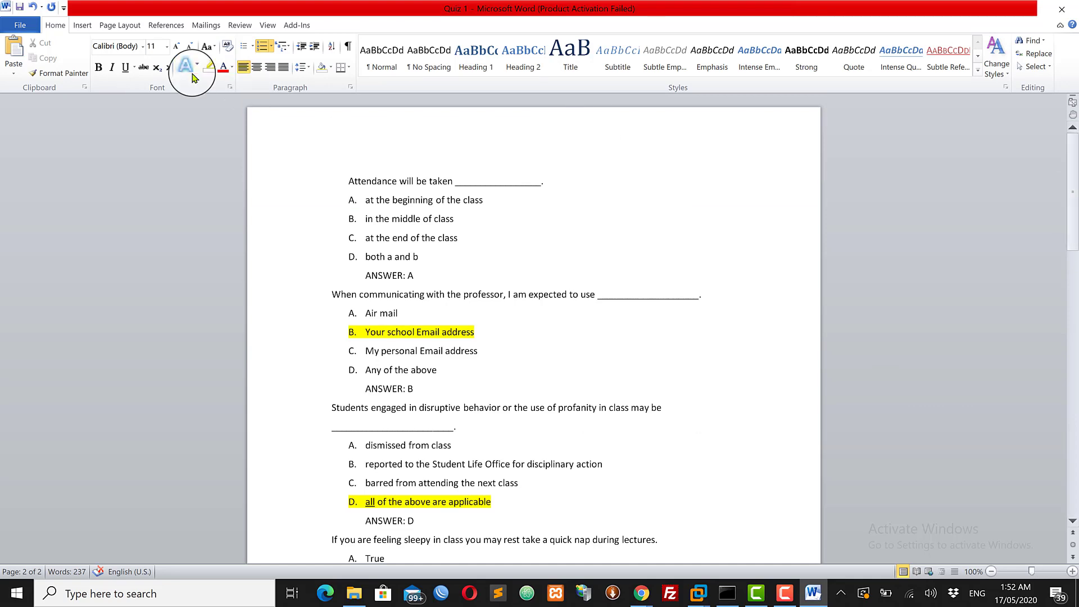
{"action": "left_click", "coordinate": [25, 29]}
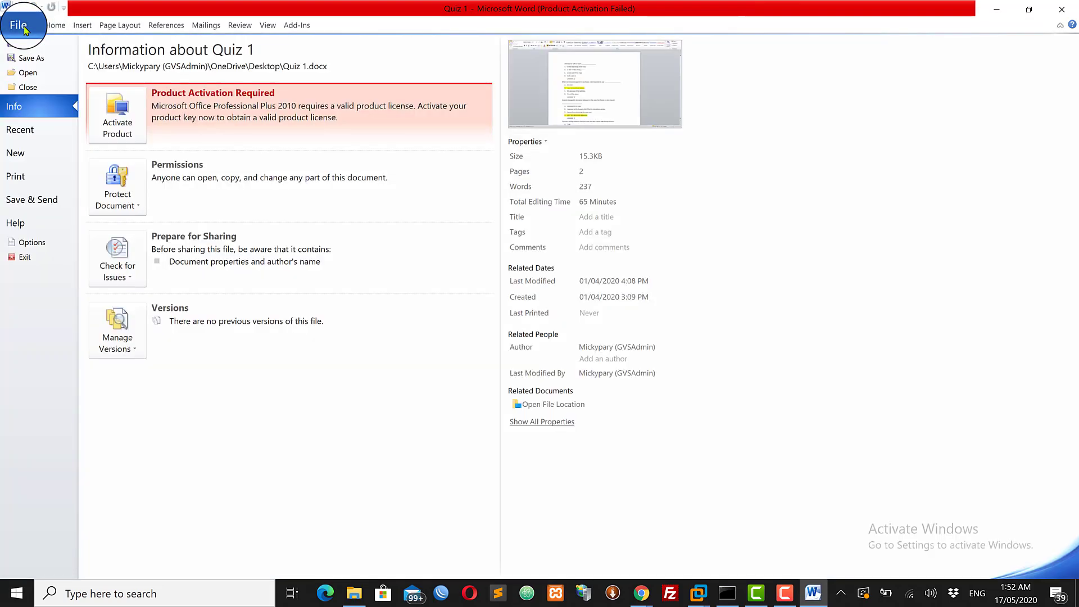
{"action": "left_click", "coordinate": [39, 59]}
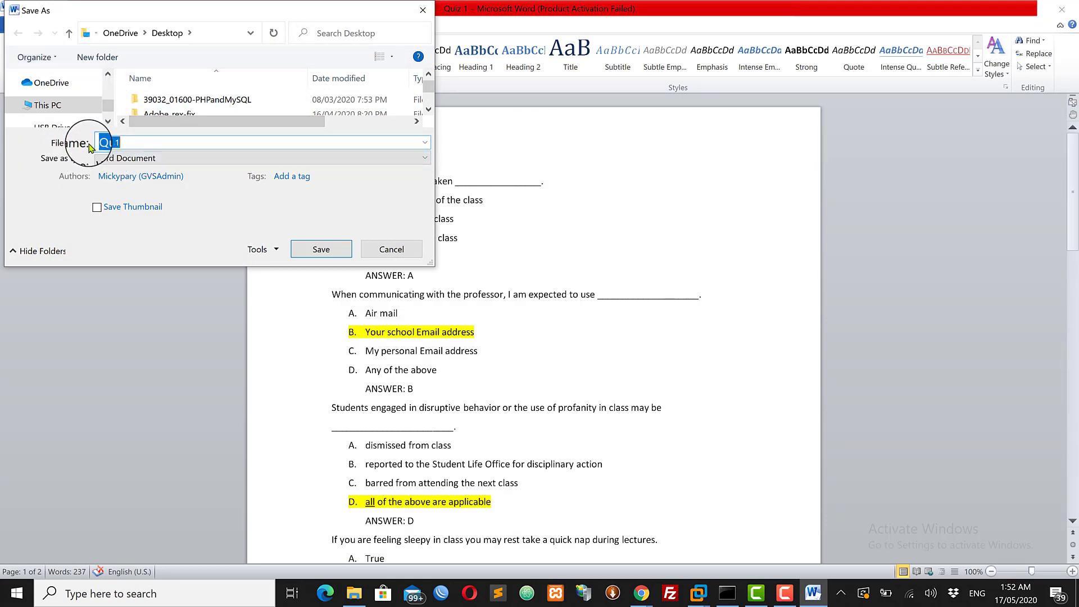
{"action": "left_click", "coordinate": [168, 159]}
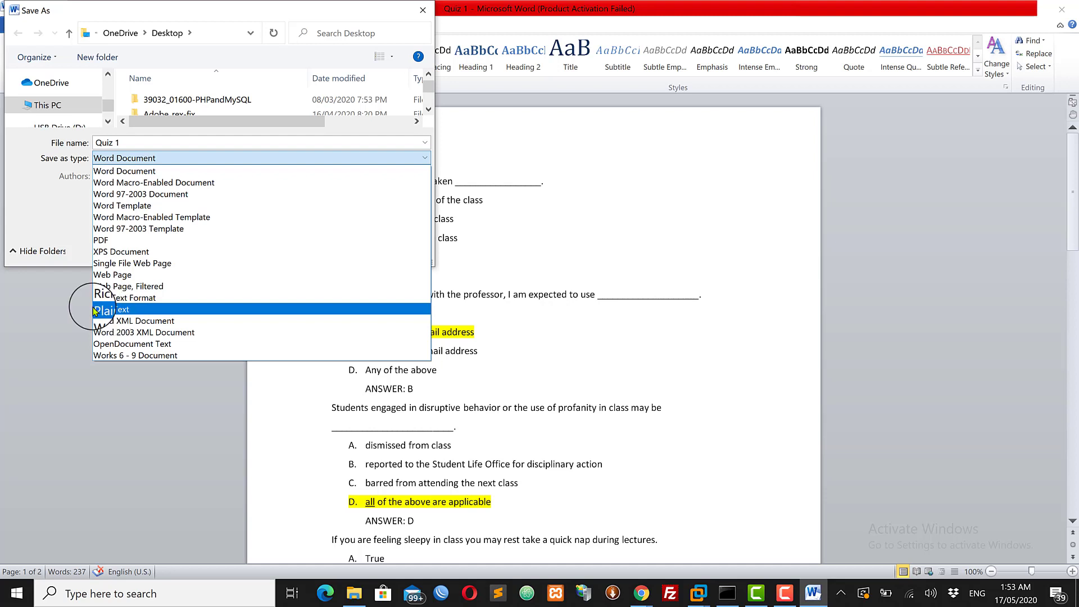
{"action": "left_click", "coordinate": [115, 310]}
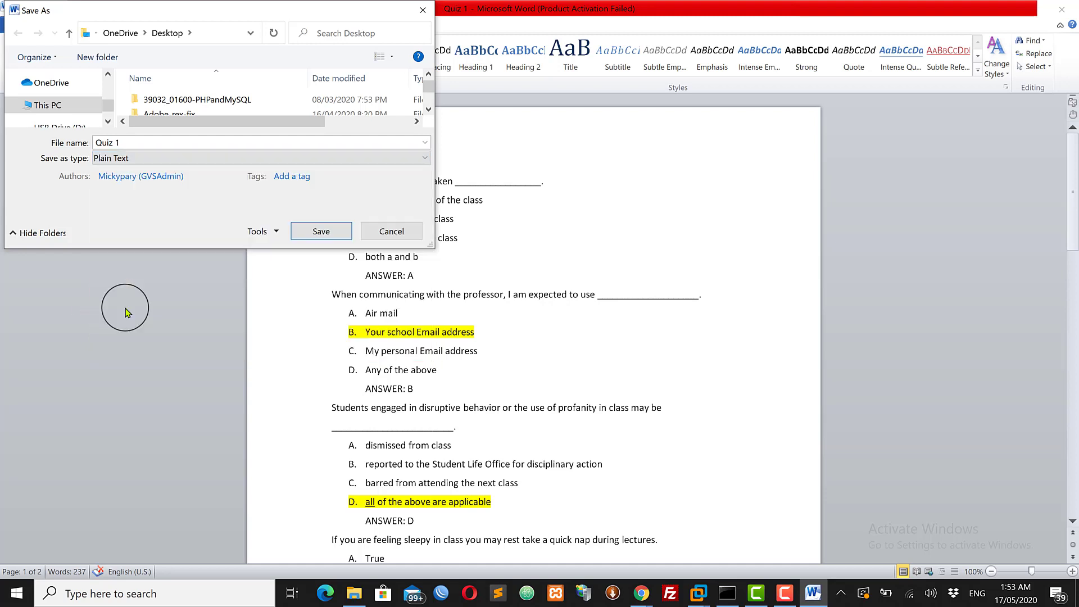
{"action": "left_click", "coordinate": [316, 234]}
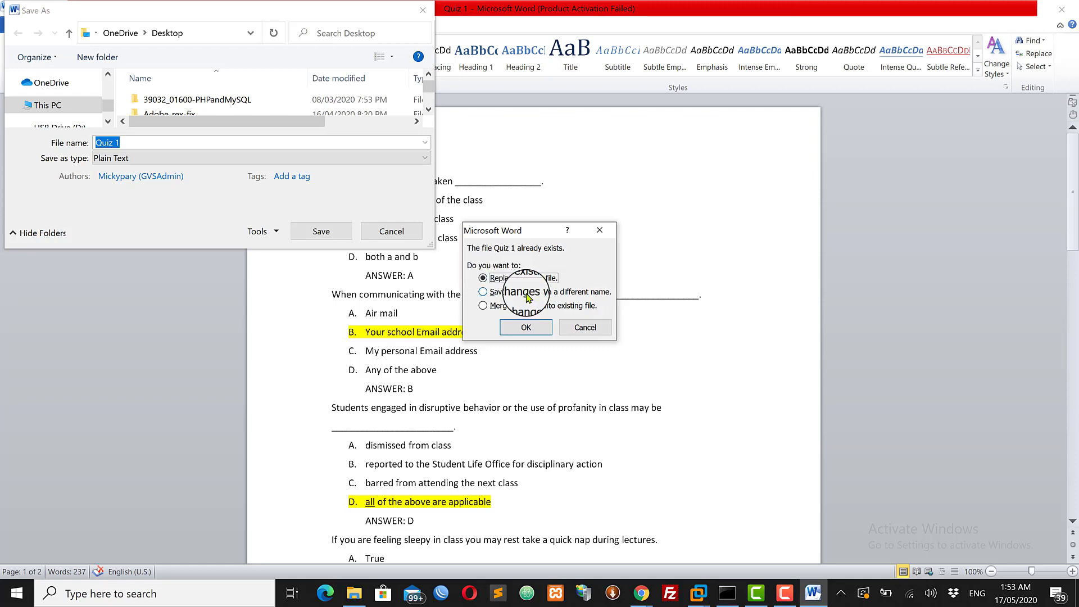
{"action": "left_click", "coordinate": [526, 328]}
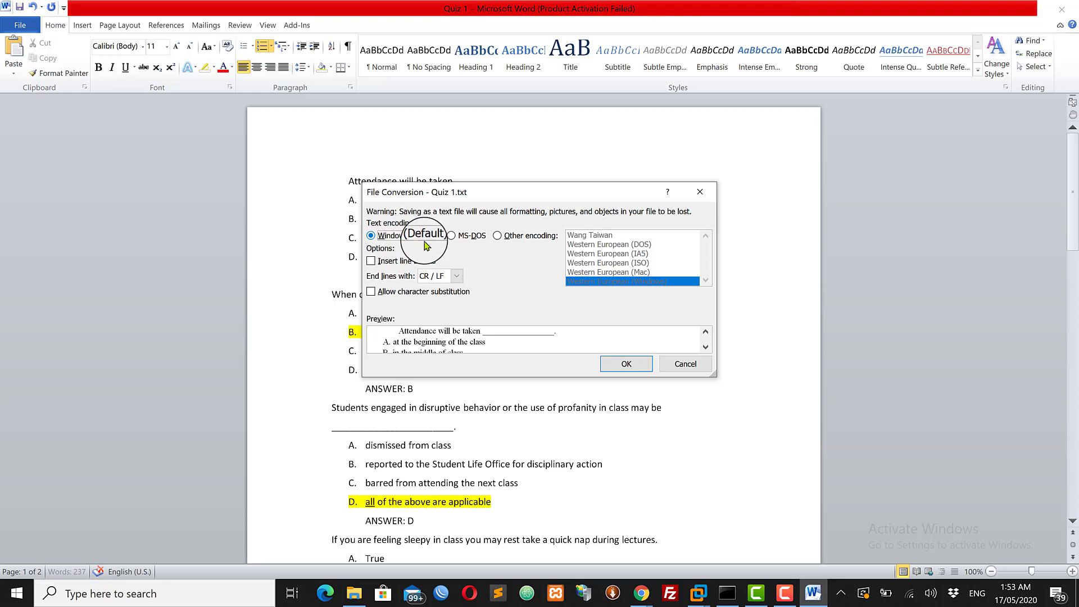
Enlarge the File Conversion dialog and compare its plain-text preview of the questions, options and ANSWER lines with the document
{"action": "left_click", "coordinate": [706, 347]}
{"action": "left_click", "coordinate": [706, 347]}
{"action": "left_click", "coordinate": [706, 347]}
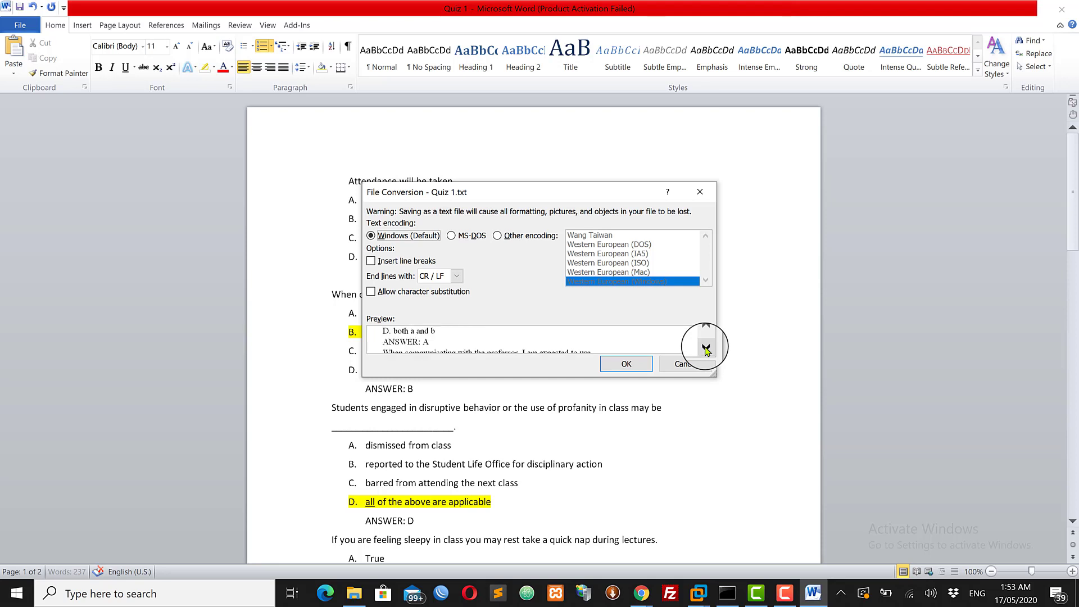
{"action": "left_click_drag", "start_coordinate": [713, 374], "coordinate": [844, 529]}
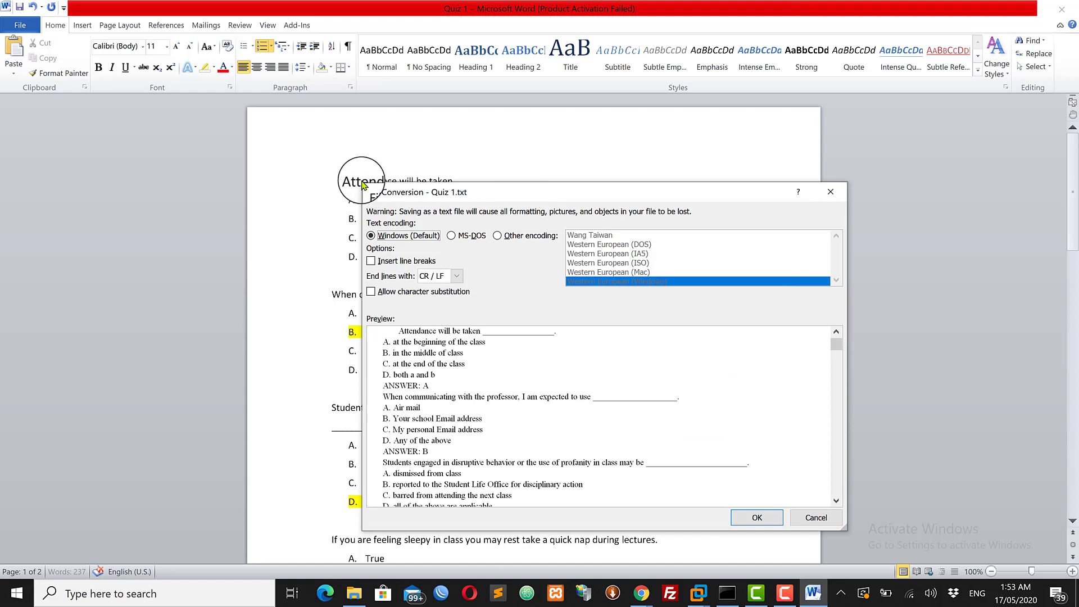
{"action": "left_click_drag", "start_coordinate": [363, 185], "coordinate": [362, 110]}
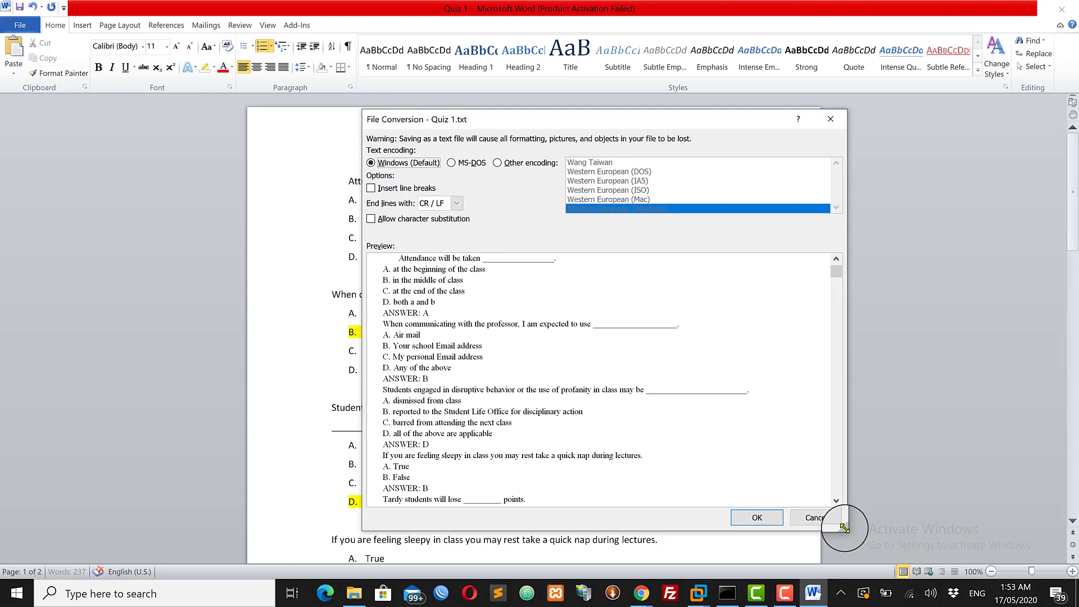
{"action": "left_click_drag", "start_coordinate": [845, 528], "coordinate": [975, 562]}
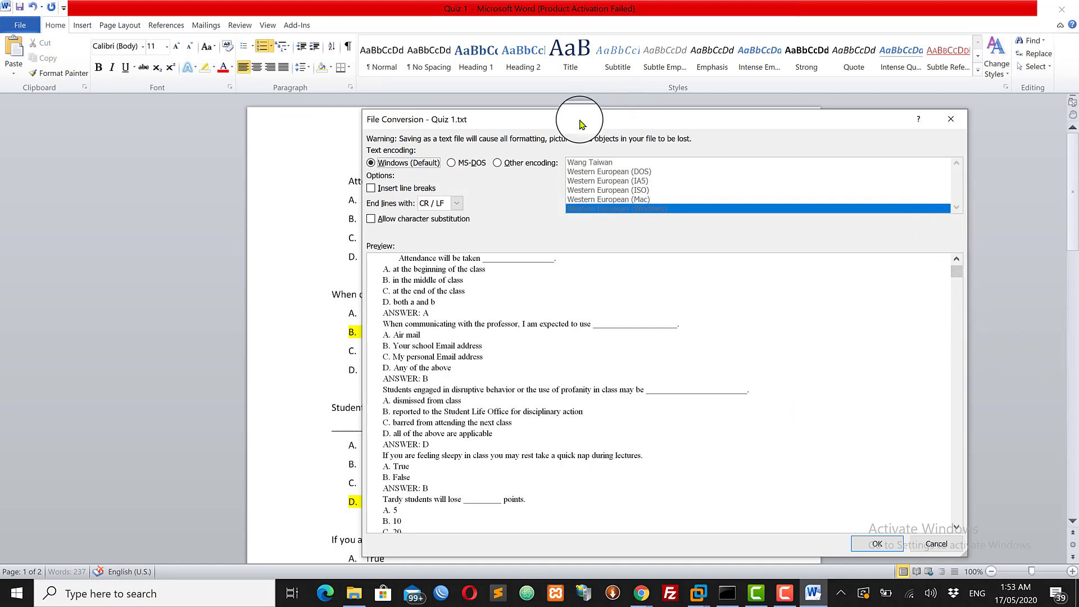
{"action": "left_click_drag", "start_coordinate": [603, 129], "coordinate": [729, 153]}
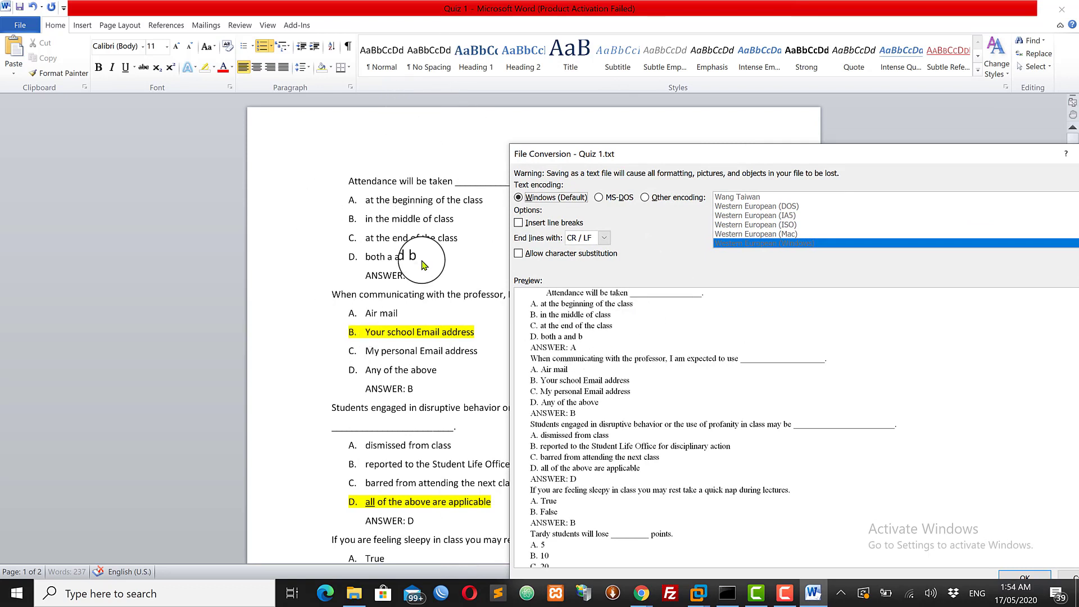
{"action": "left_click_drag", "start_coordinate": [847, 162], "coordinate": [608, 137]}
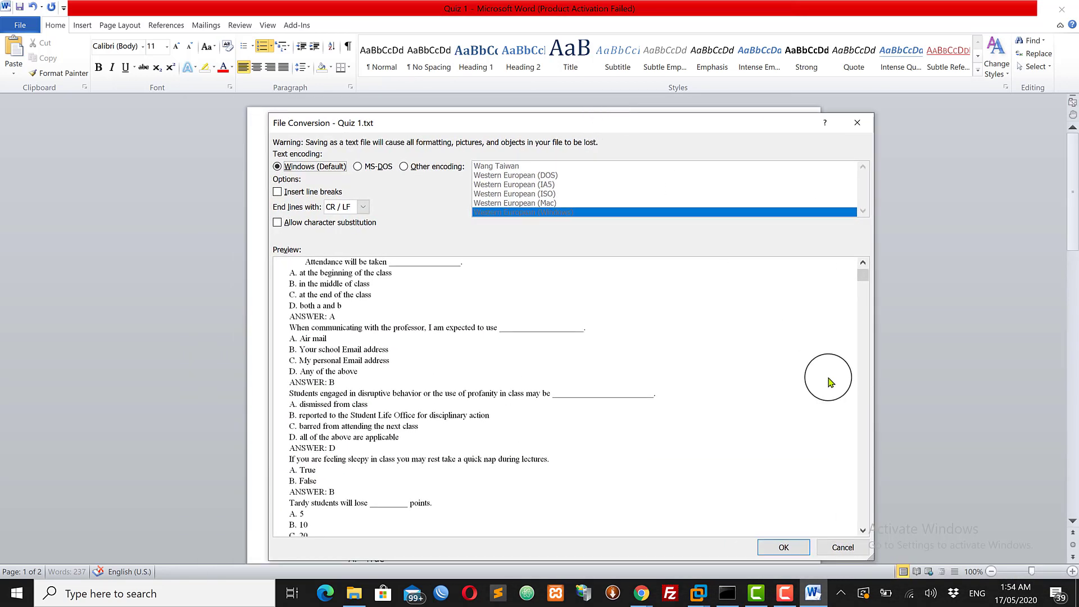
Complete the text conversion with Windows (Default) encoding and close the document
{"action": "left_click", "coordinate": [782, 547]}
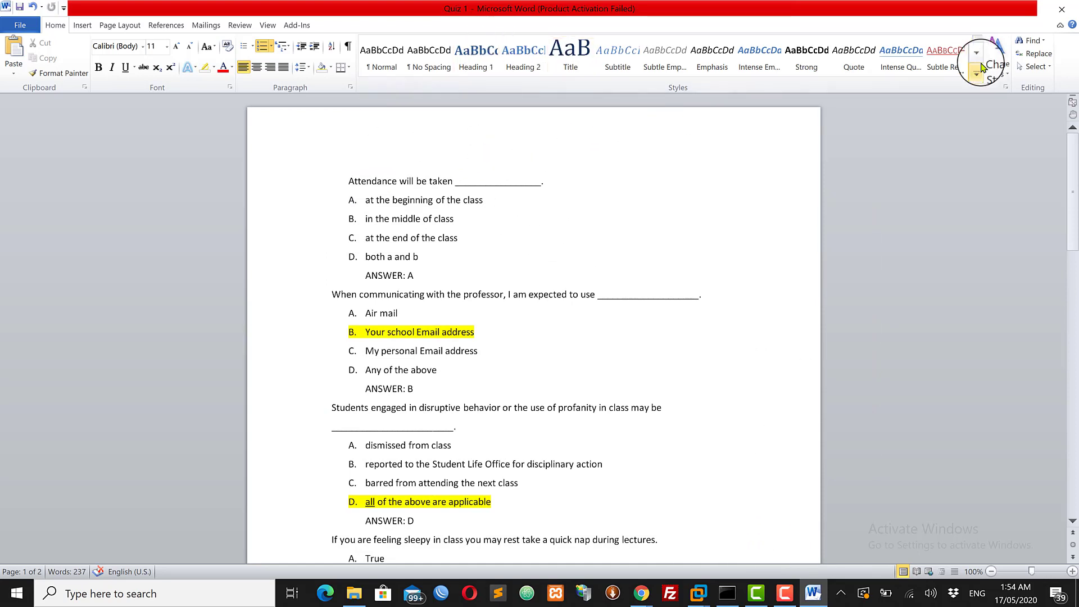
{"action": "left_click", "coordinate": [1059, 16]}
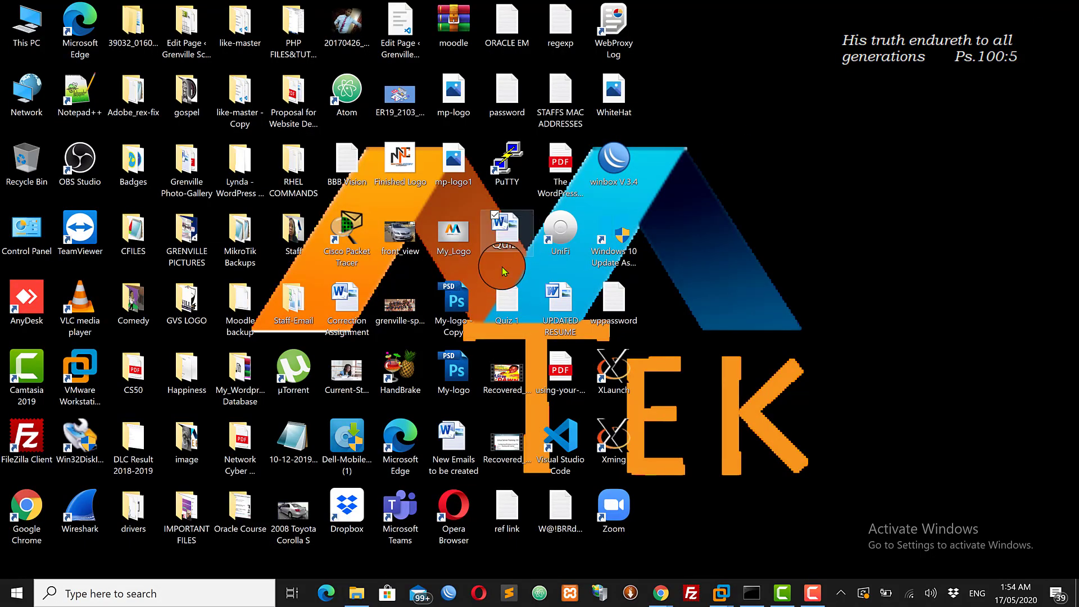
Compare the file details of the Quiz 1 Word document and the Quiz 1 text document on the desktop
{"action": "left_click", "coordinate": [511, 302]}
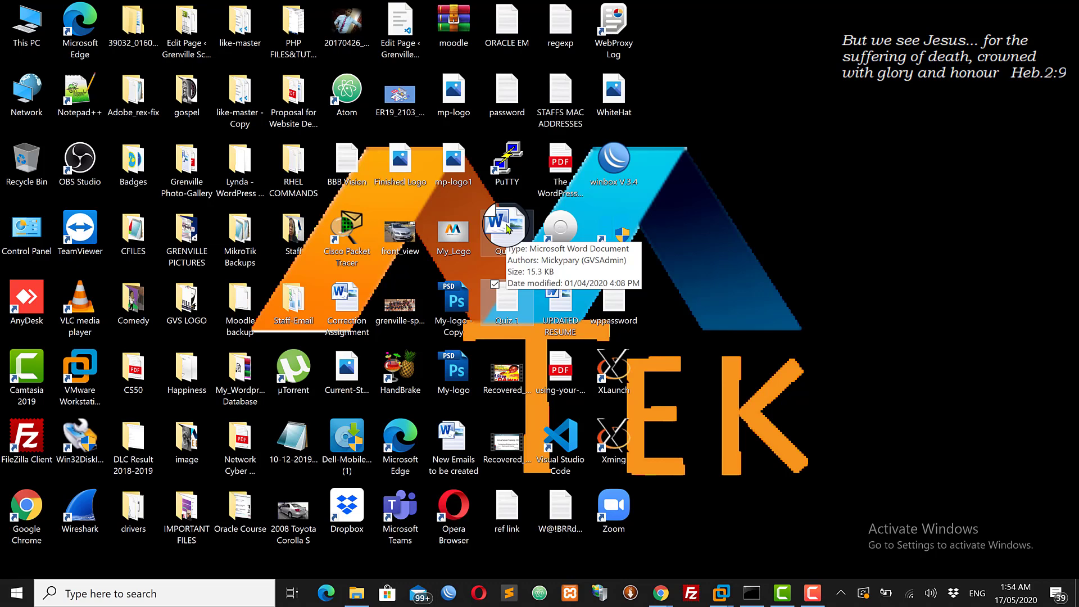
{"action": "left_click", "coordinate": [512, 305]}
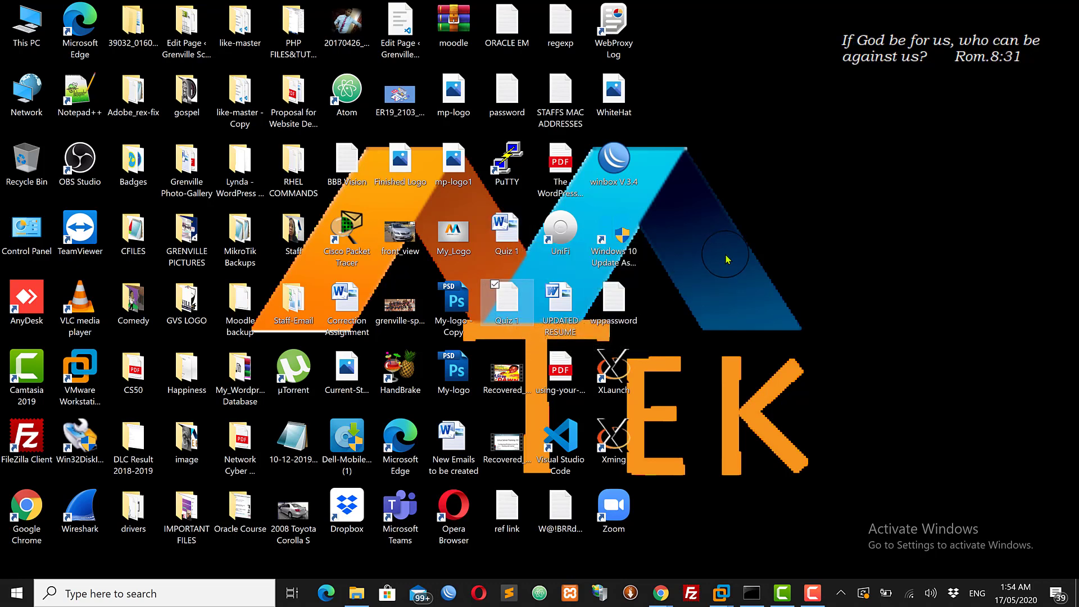
{"action": "left_click", "coordinate": [749, 176]}
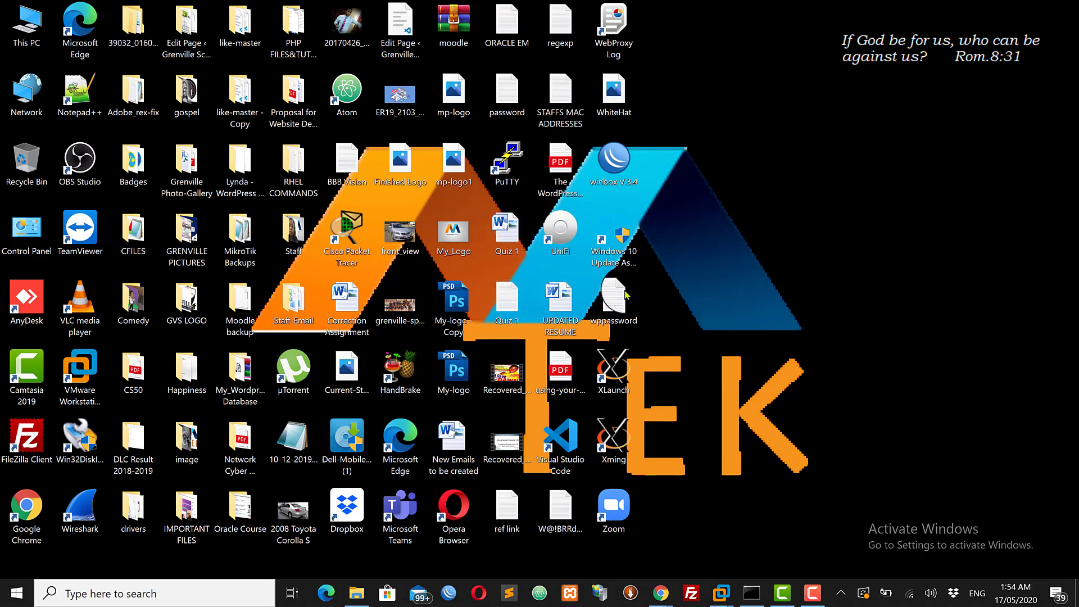
{"action": "left_click", "coordinate": [509, 239]}
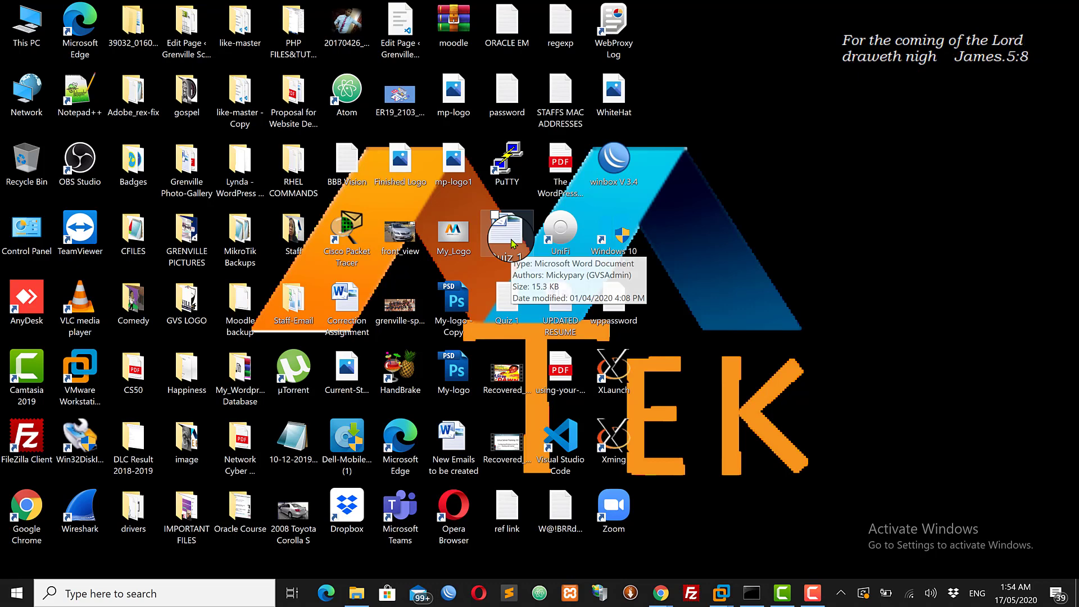
{"action": "left_click", "coordinate": [505, 297]}
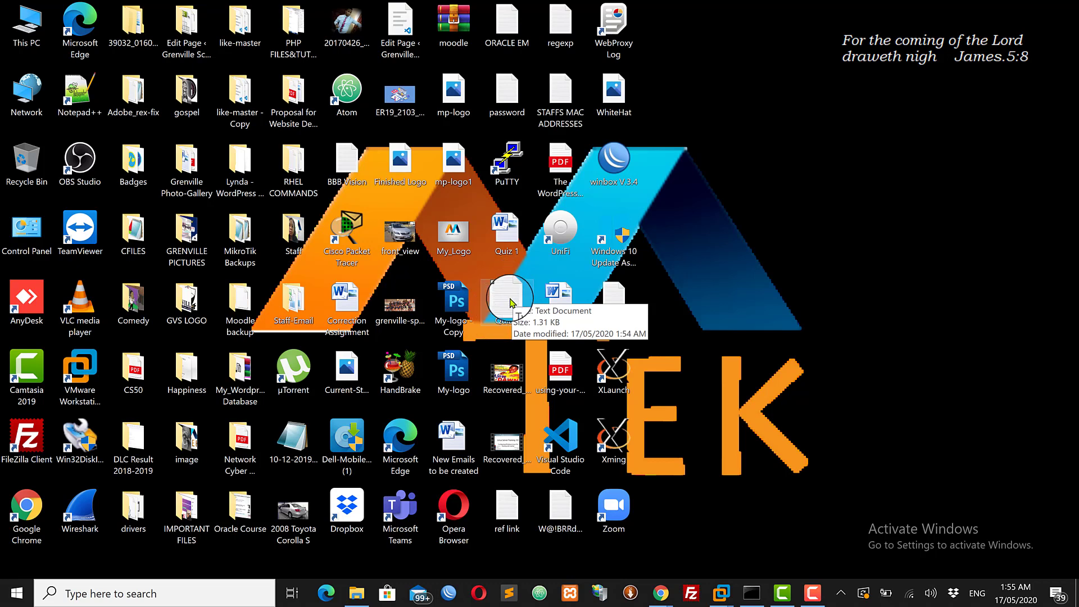
{"action": "left_click", "coordinate": [511, 322]}
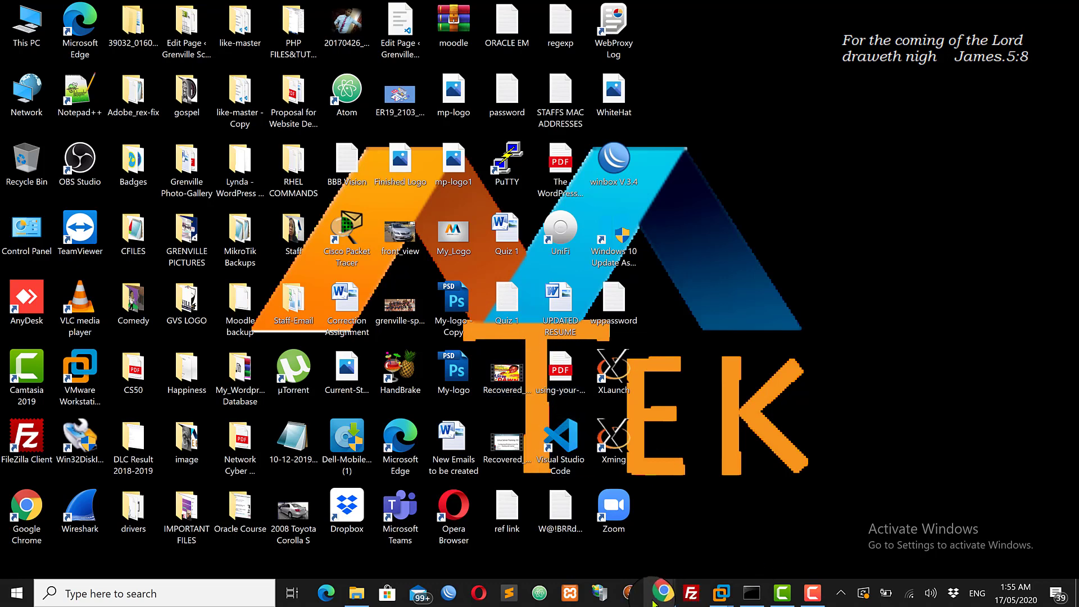
Switch to the school LMS in Chrome, search the courses for "sociology" and open the Sociology course
{"action": "mouse_move", "coordinate": [654, 601]}
{"action": "left_click", "coordinate": [605, 541]}
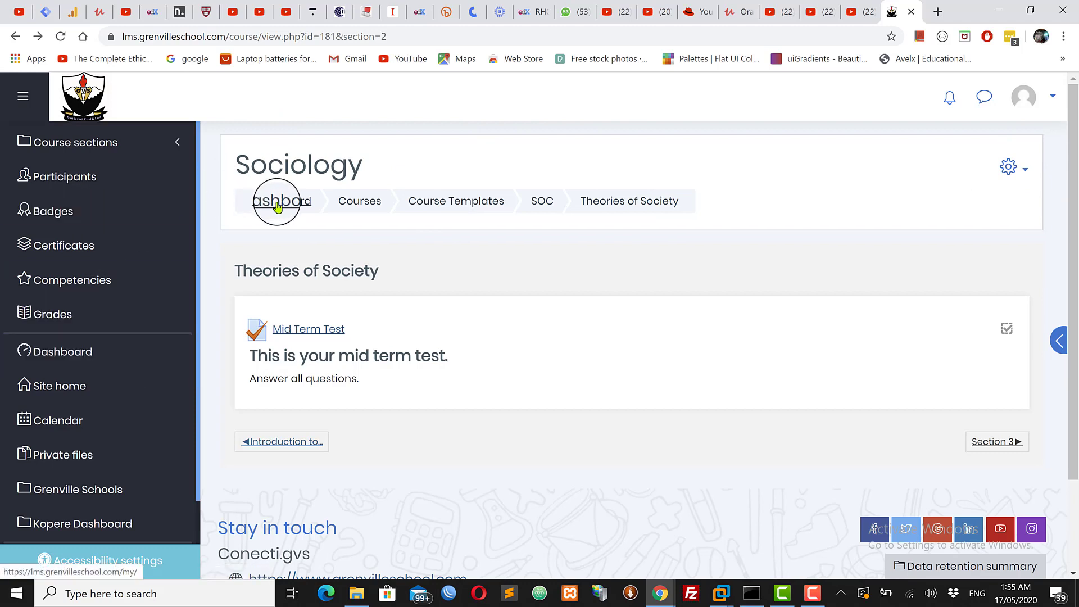
{"action": "left_click", "coordinate": [350, 202]}
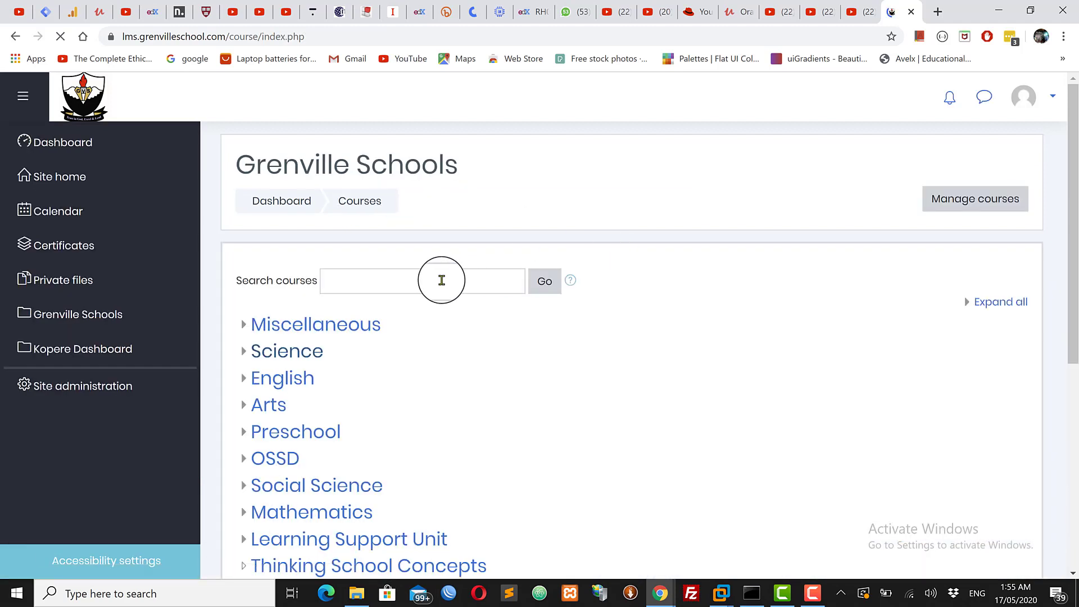
{"action": "left_click", "coordinate": [411, 282]}
{"action": "type", "text": "sociology"}
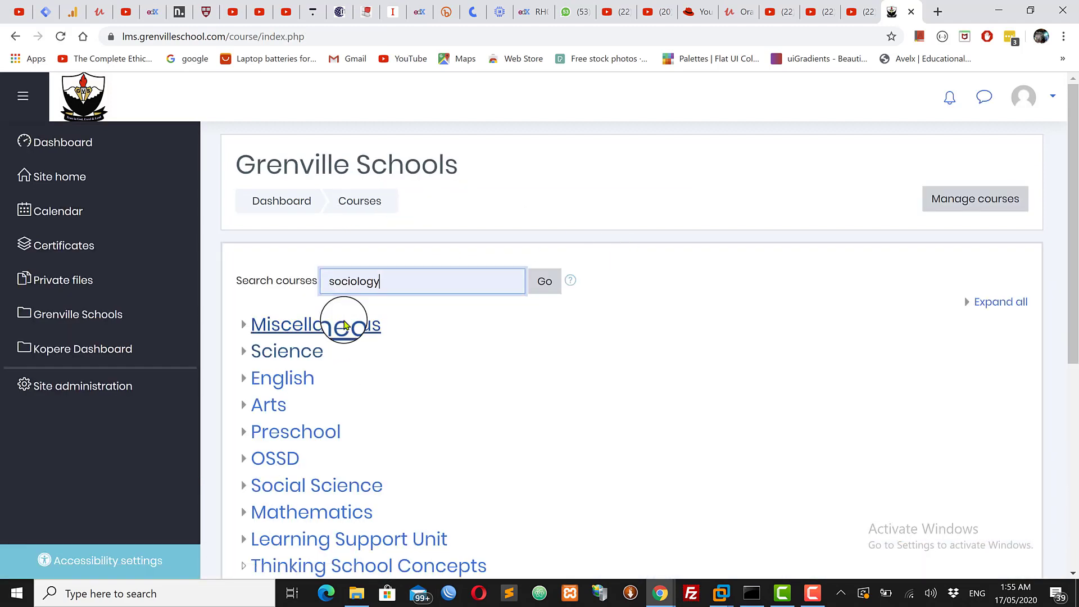
{"action": "left_click", "coordinate": [540, 287]}
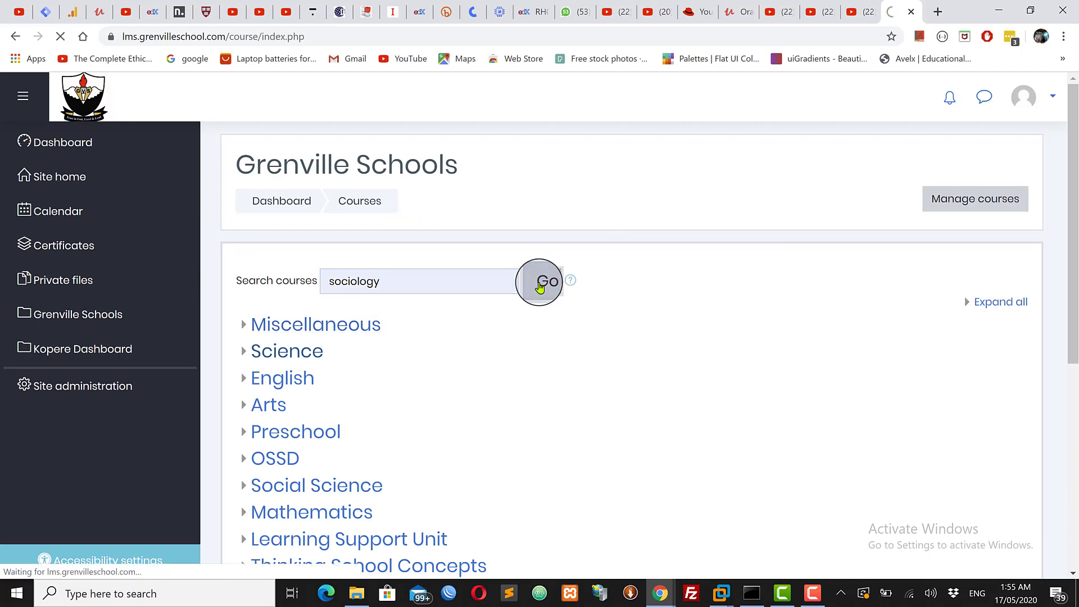
{"action": "left_click", "coordinate": [319, 391]}
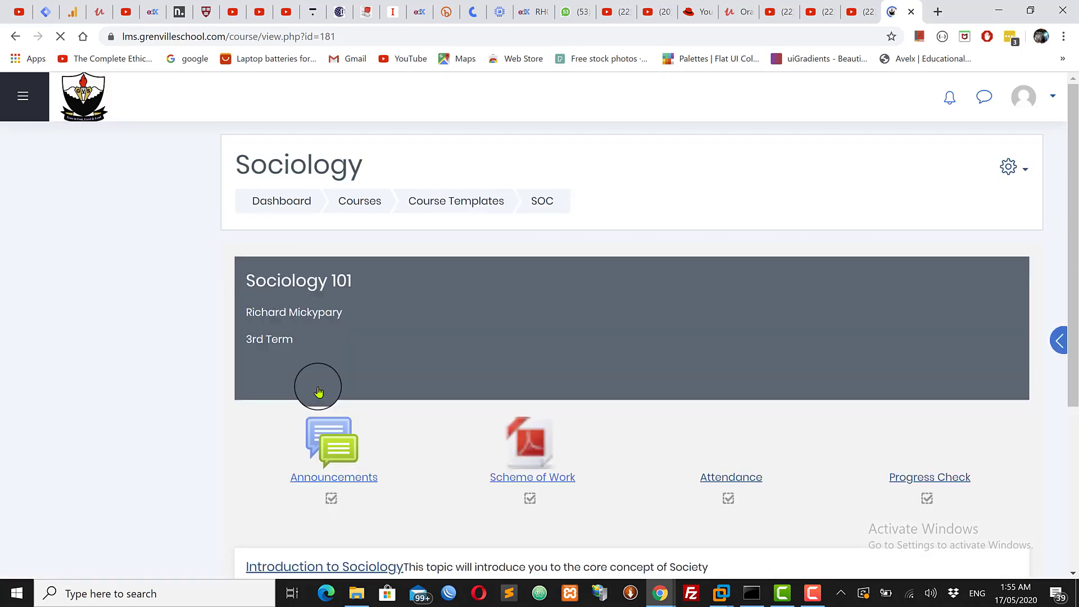
Open the Sociology course's full administration page and go to its question bank categories
{"action": "left_click", "coordinate": [1010, 170]}
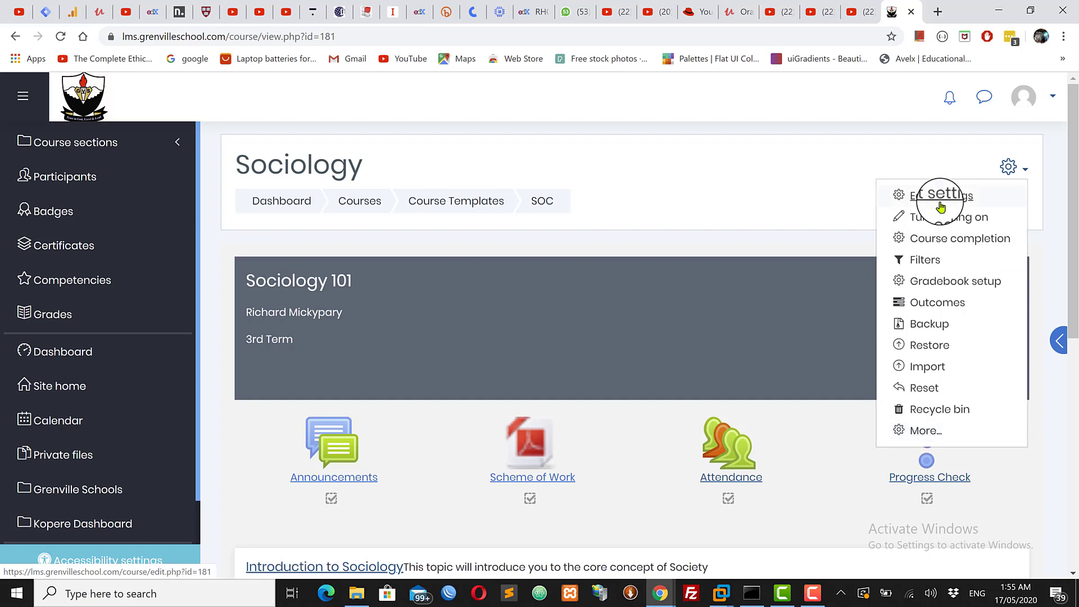
{"action": "left_click", "coordinate": [927, 165]}
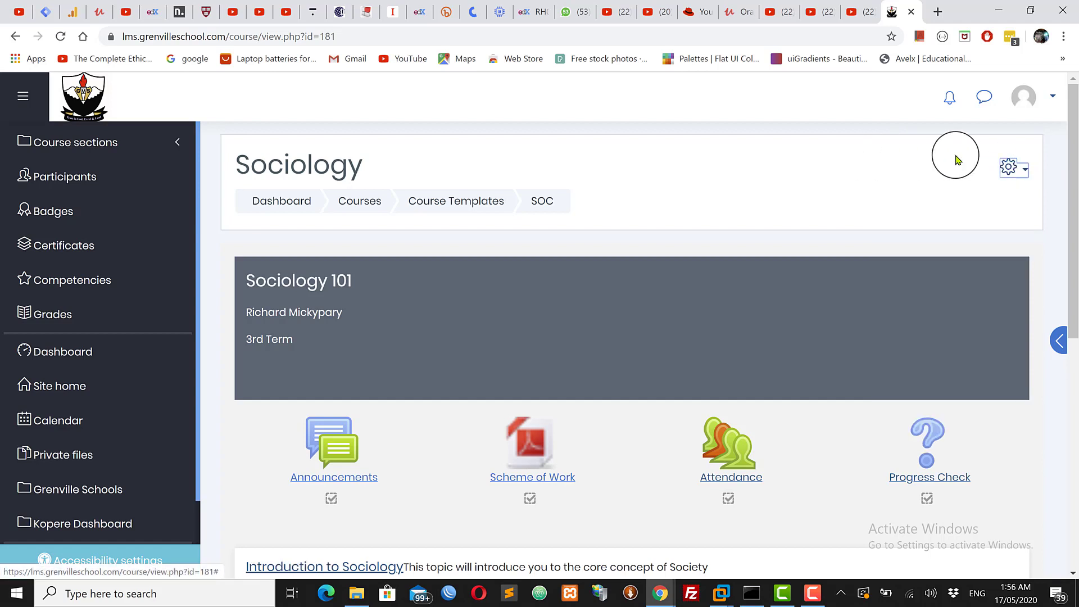
{"action": "left_click", "coordinate": [1009, 166]}
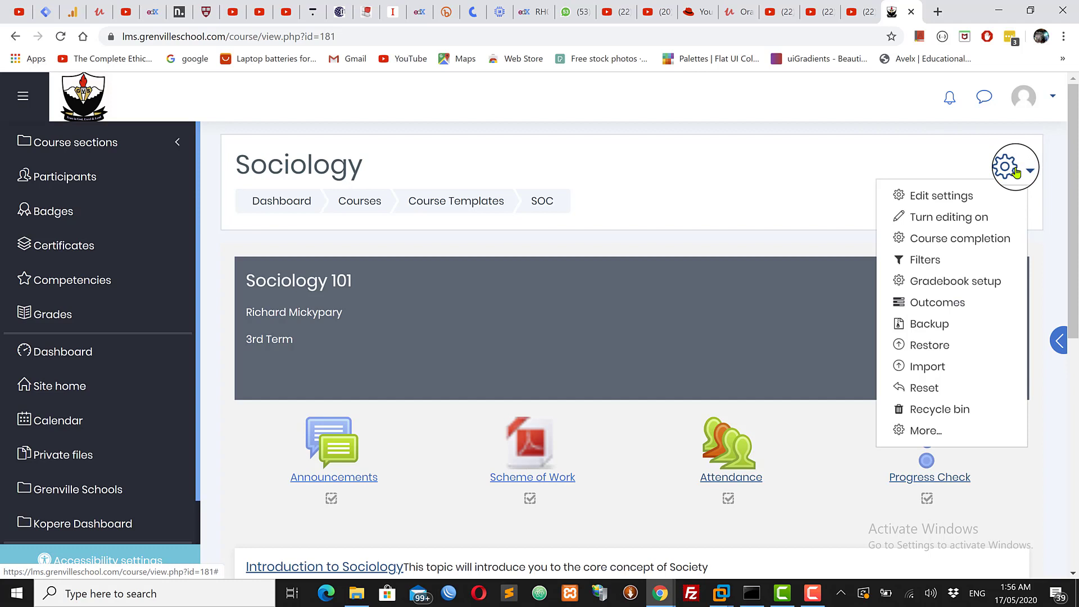
{"action": "left_click", "coordinate": [931, 434]}
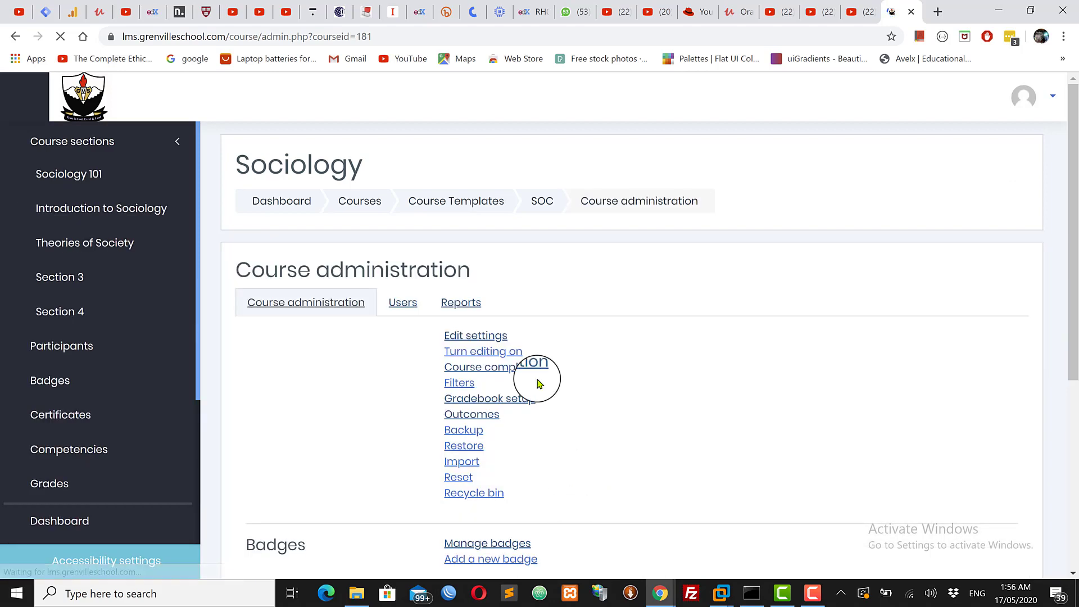
{"action": "left_click_drag", "start_coordinate": [1075, 161], "coordinate": [1063, 219]}
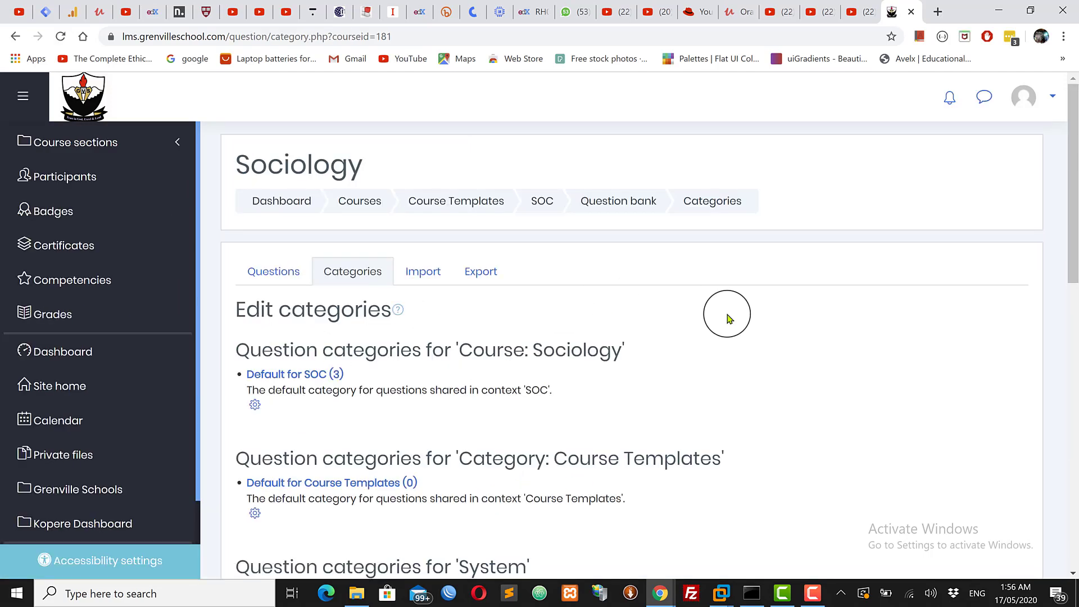
Open the Default for System category and examine the questions it contains
{"action": "left_click_drag", "start_coordinate": [1073, 187], "coordinate": [1050, 217]}
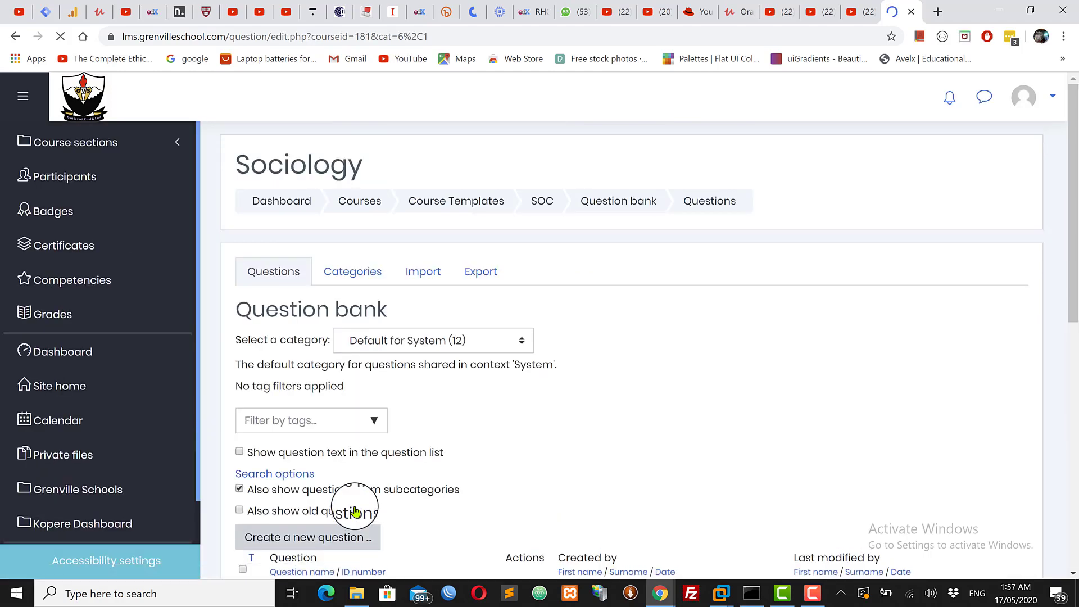
{"action": "left_click_drag", "start_coordinate": [1073, 197], "coordinate": [1074, 334]}
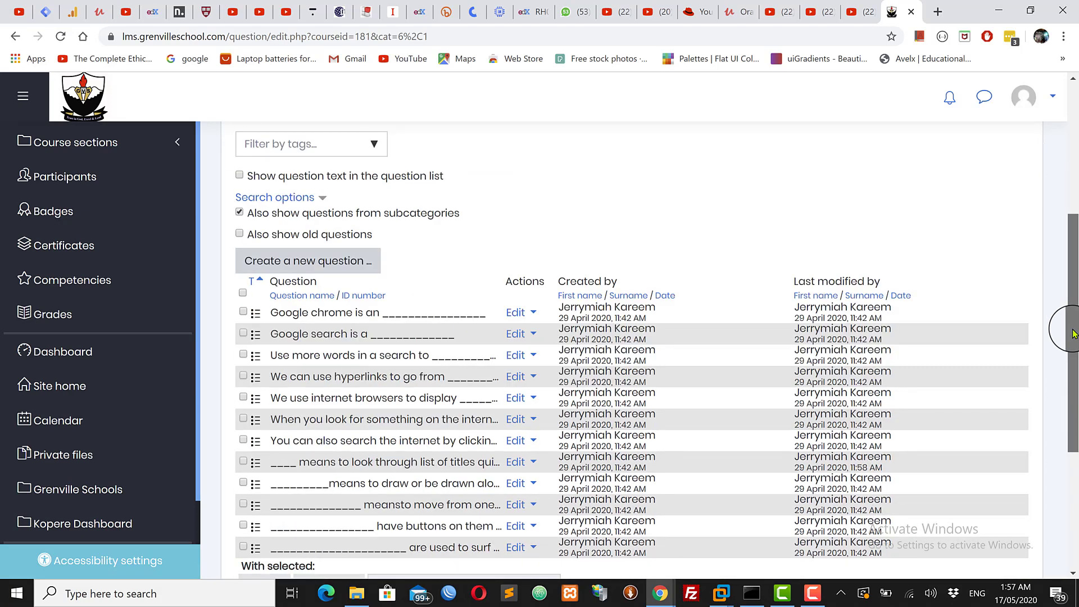
{"action": "left_click_drag", "start_coordinate": [1074, 334], "coordinate": [1073, 151]}
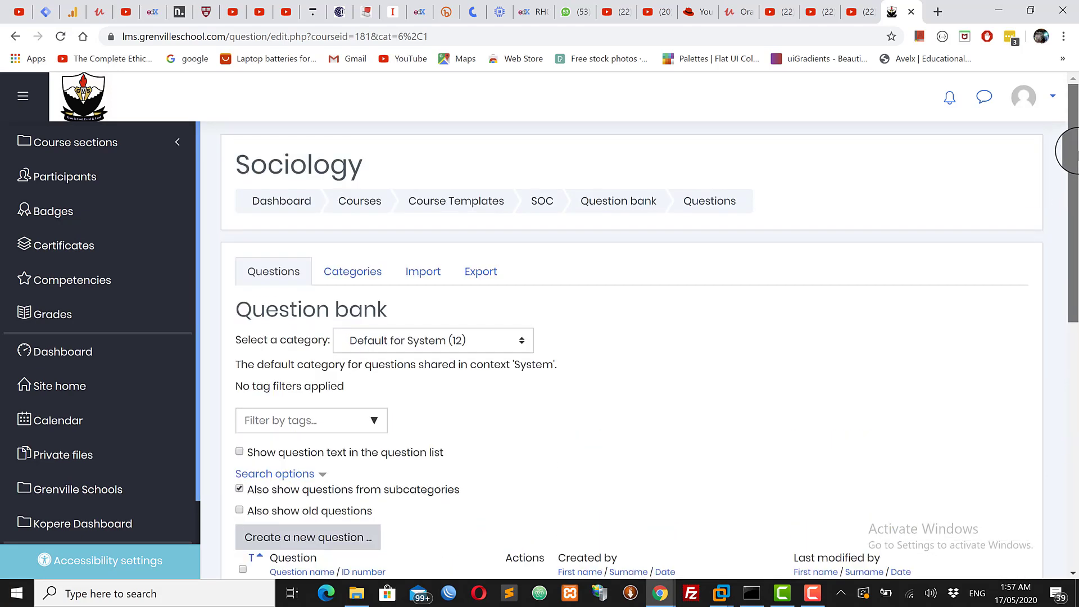
Return to the question categories and look over the category list and the Add category form
{"action": "left_click_drag", "start_coordinate": [1074, 198], "coordinate": [1074, 204]}
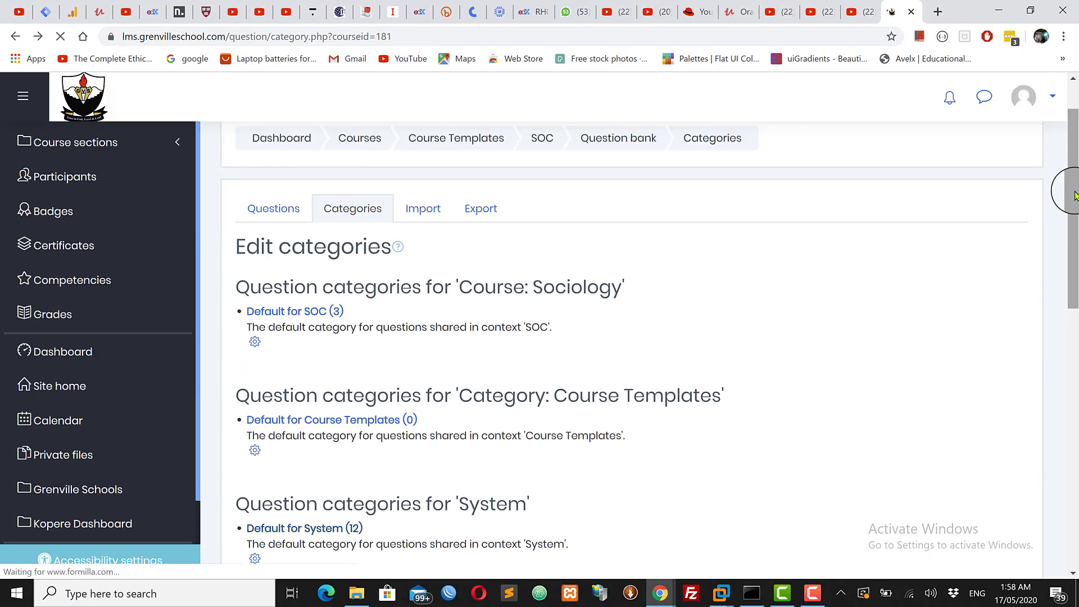
{"action": "left_click_drag", "start_coordinate": [1075, 200], "coordinate": [1076, 256]}
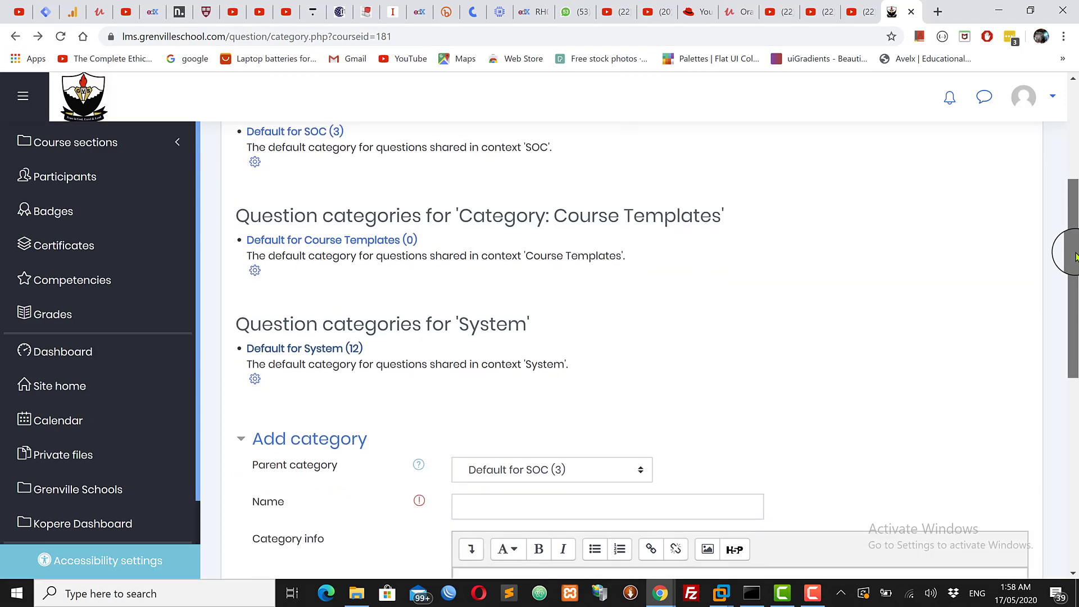
{"action": "scroll", "coordinate": [1075, 256], "scroll_direction": "down", "scroll_amount": 8}
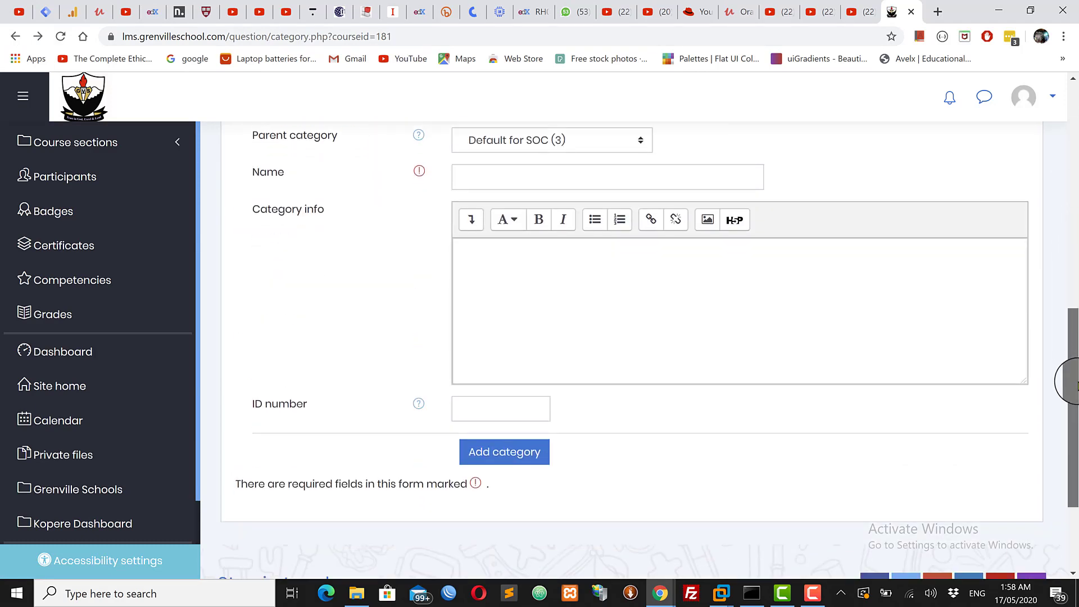
{"action": "scroll", "coordinate": [1074, 337], "scroll_direction": "up", "scroll_amount": 9}
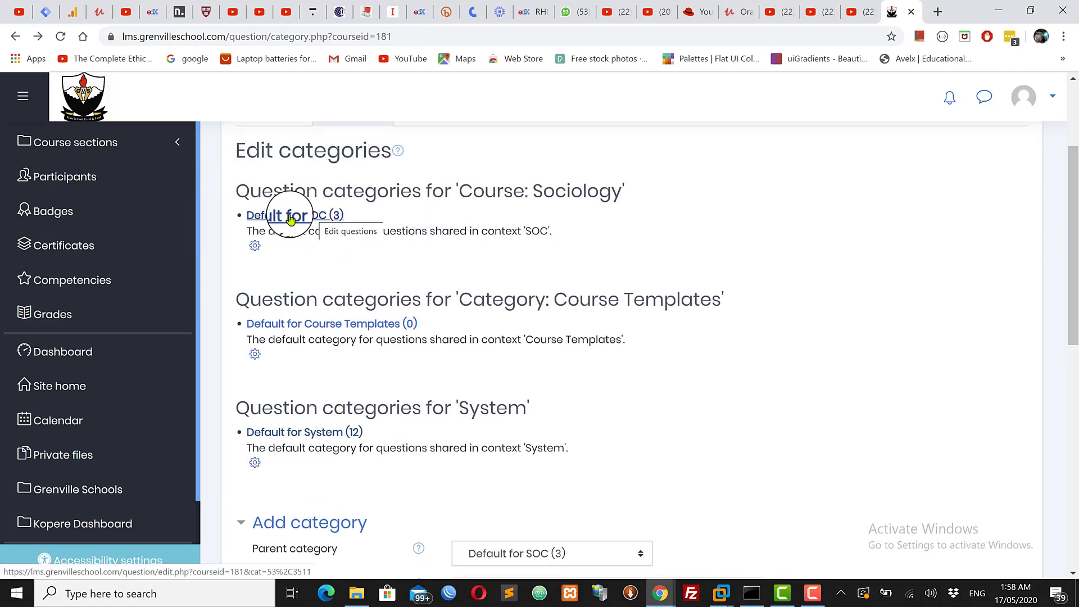
Open the Default for SOC category and examine its questions in the question bank
{"action": "left_click", "coordinate": [336, 218]}
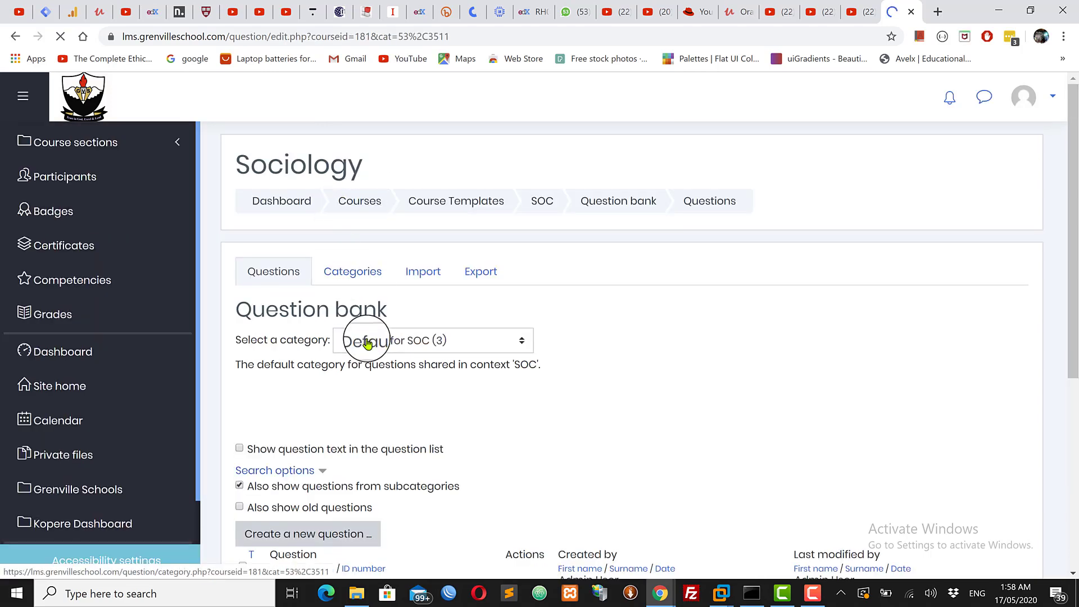
{"action": "left_click_drag", "start_coordinate": [1073, 293], "coordinate": [1073, 429]}
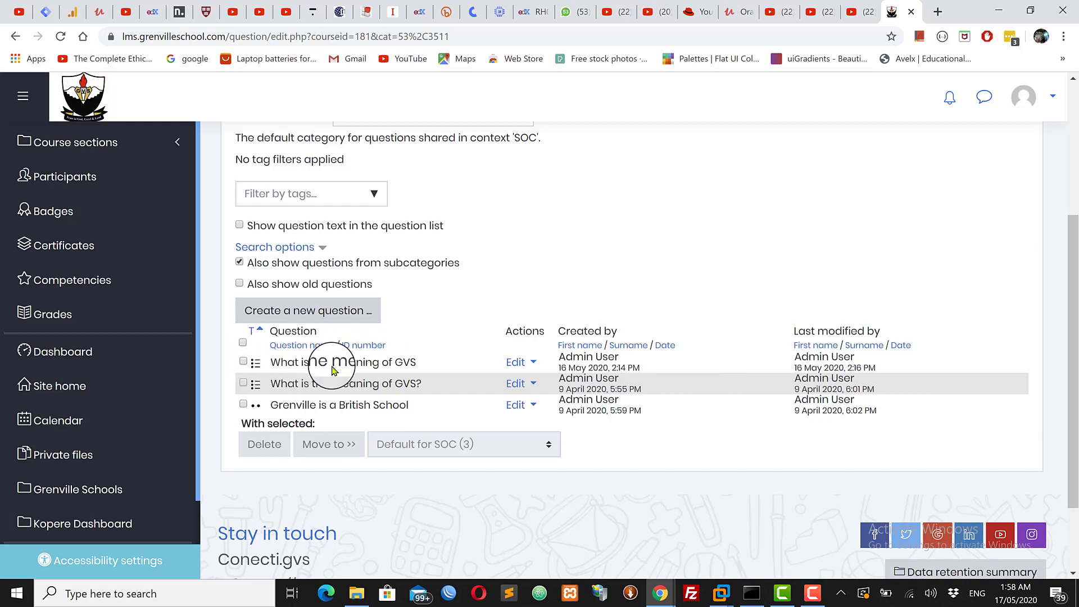
{"action": "left_click_drag", "start_coordinate": [1074, 362], "coordinate": [1074, 204]}
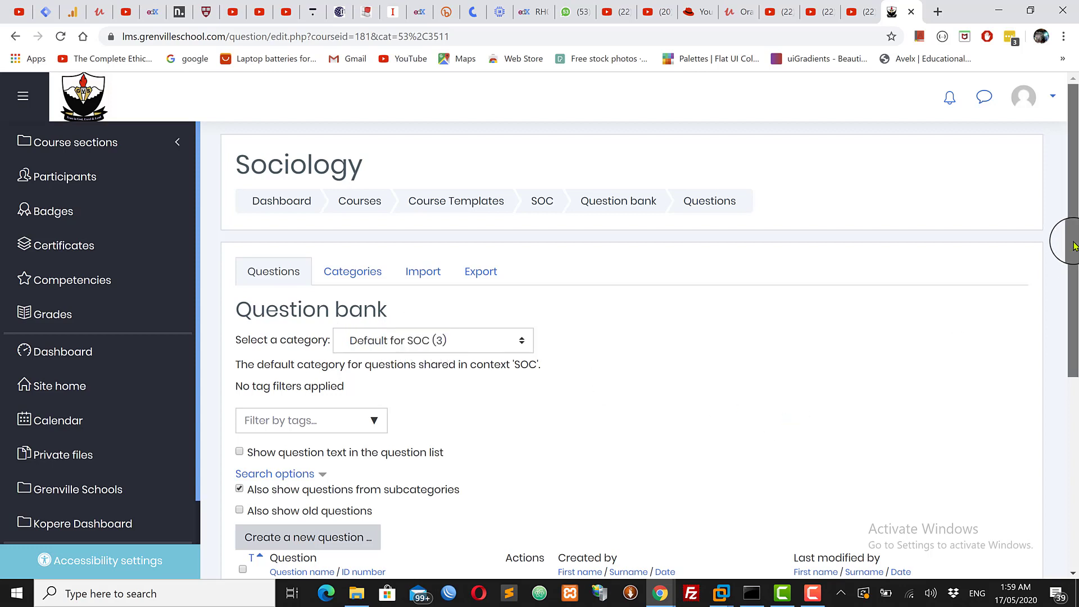
{"action": "left_click_drag", "start_coordinate": [1073, 246], "coordinate": [1074, 360]}
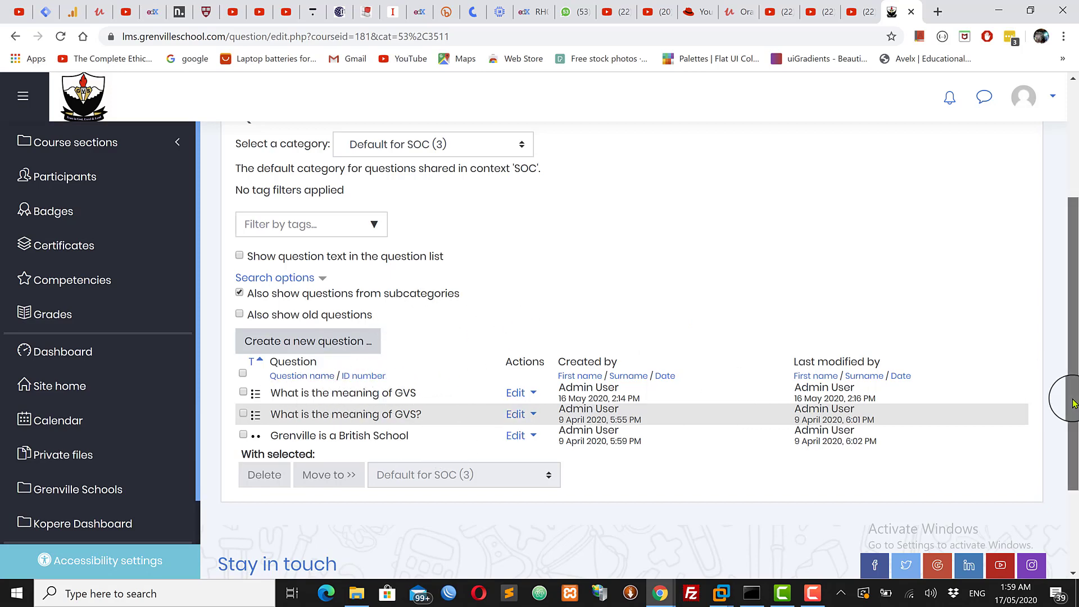
{"action": "left_click_drag", "start_coordinate": [1073, 388], "coordinate": [1071, 236]}
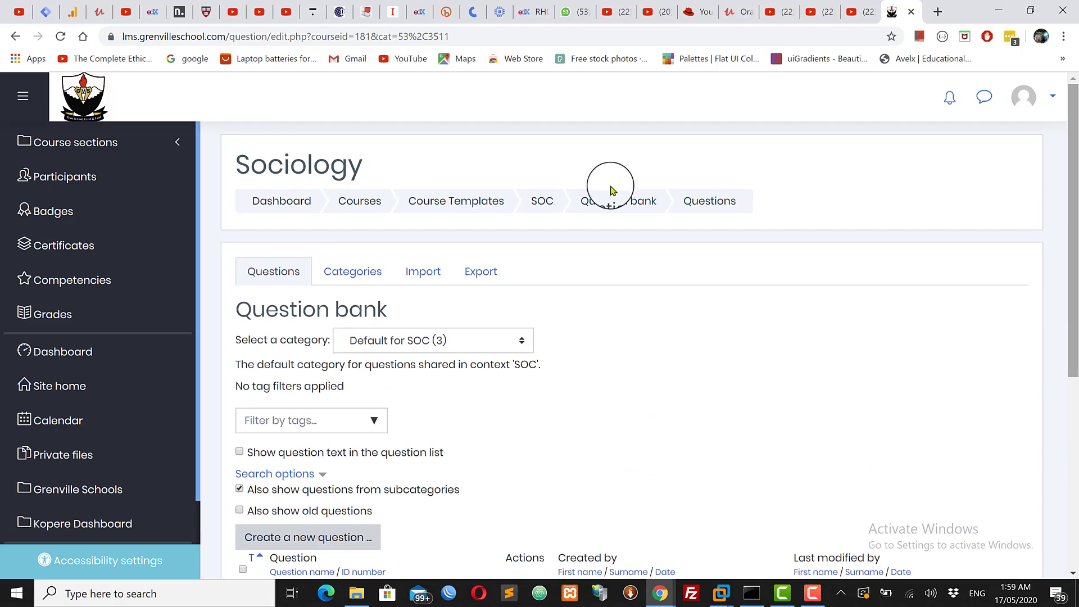
Return to the Sociology question bank categories and bring up the form for adding a category
{"action": "left_click", "coordinate": [15, 38]}
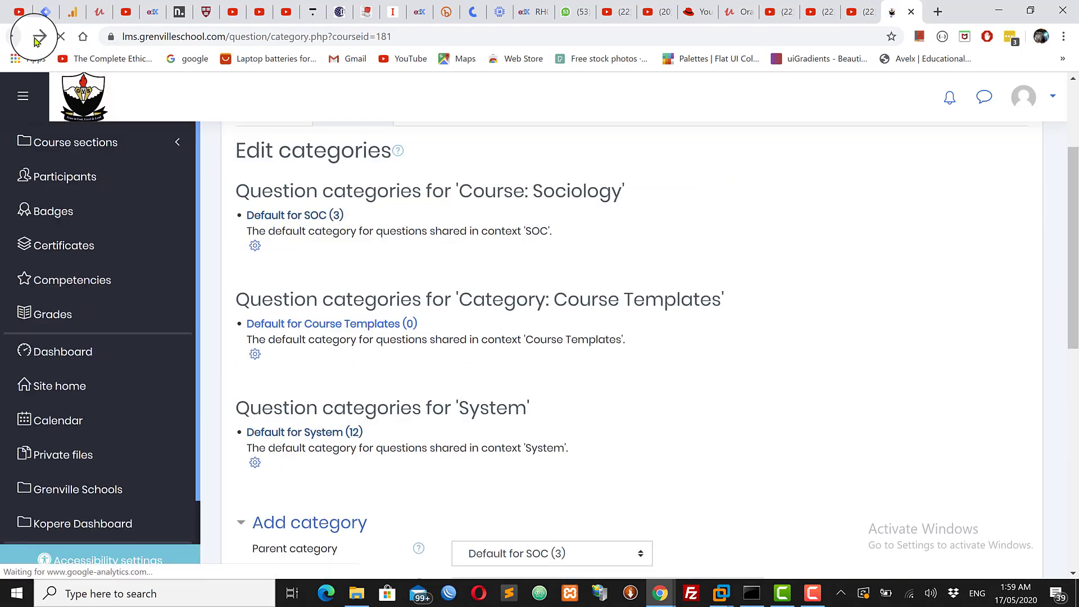
{"action": "left_click", "coordinate": [15, 37]}
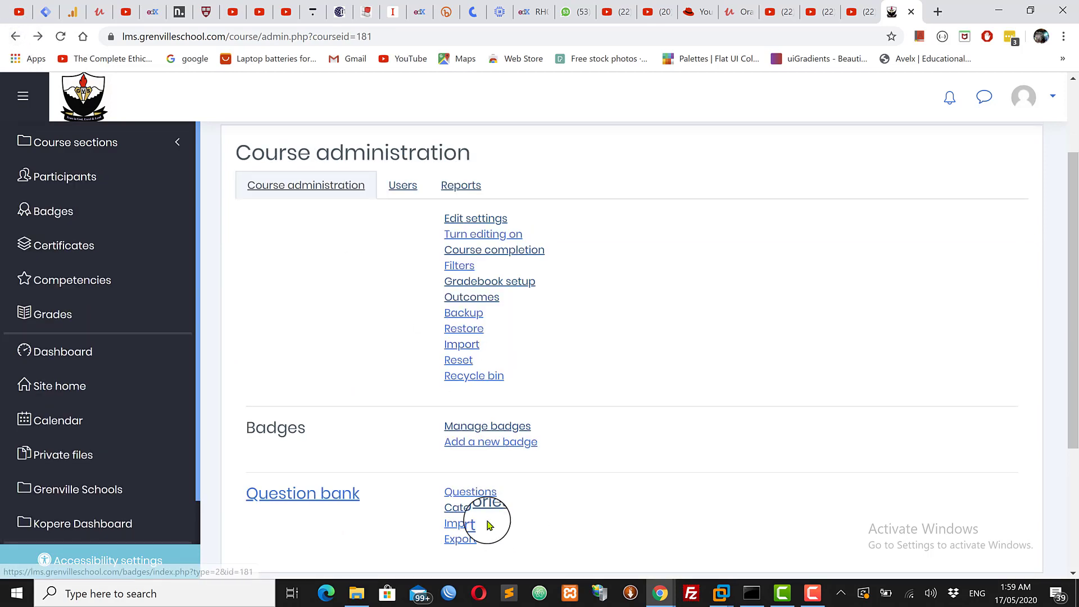
{"action": "left_click", "coordinate": [480, 514]}
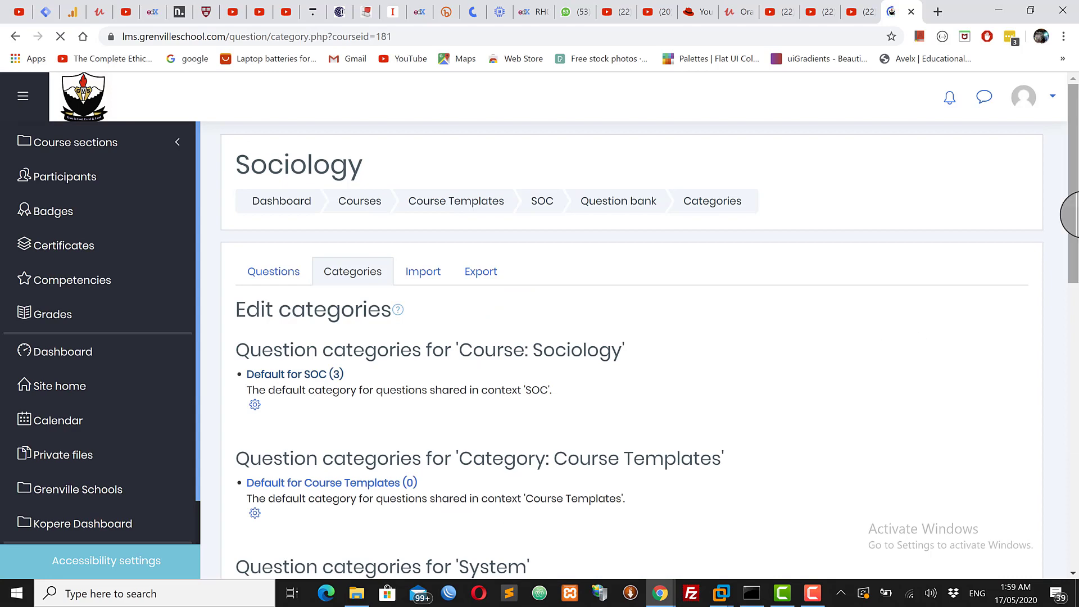
{"action": "left_click_drag", "start_coordinate": [1074, 214], "coordinate": [1074, 376]}
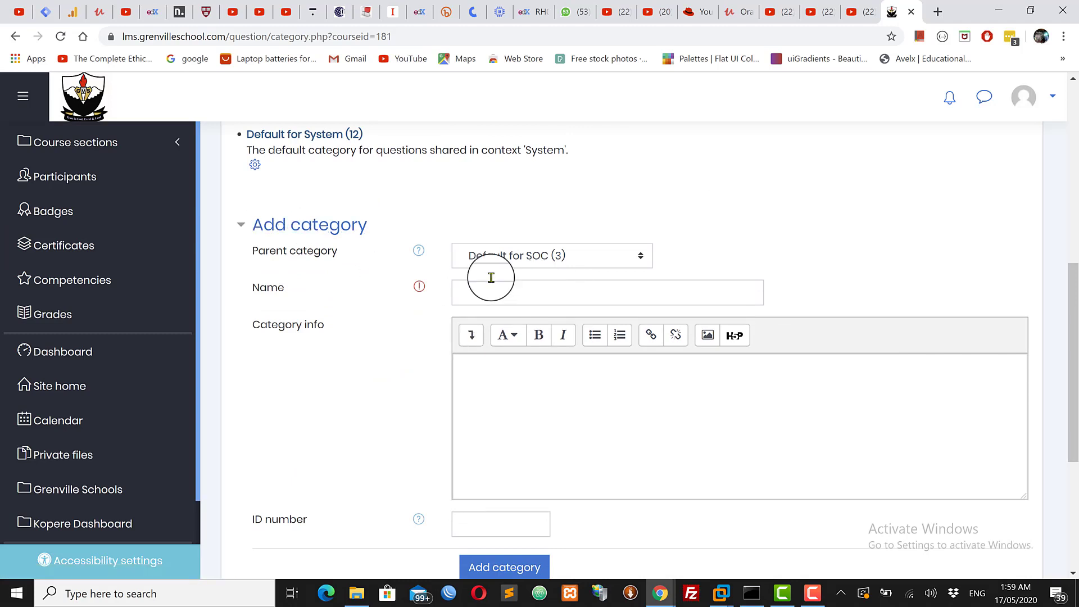
Set the new question category's parent category to Top for Sociology
{"action": "left_click", "coordinate": [543, 256]}
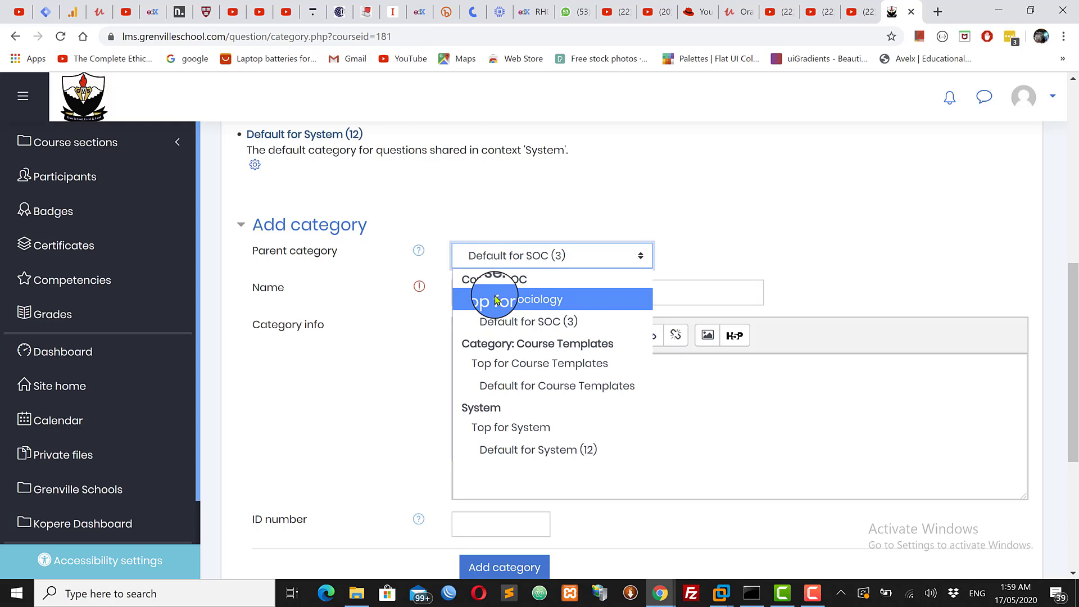
{"action": "left_click", "coordinate": [535, 303]}
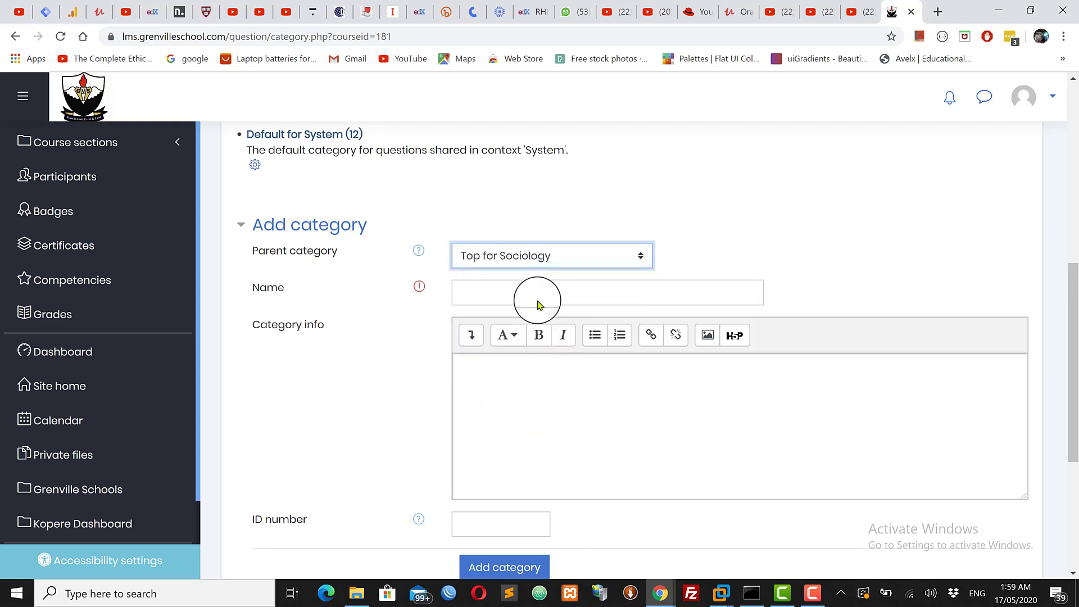
{"action": "left_click", "coordinate": [537, 256]}
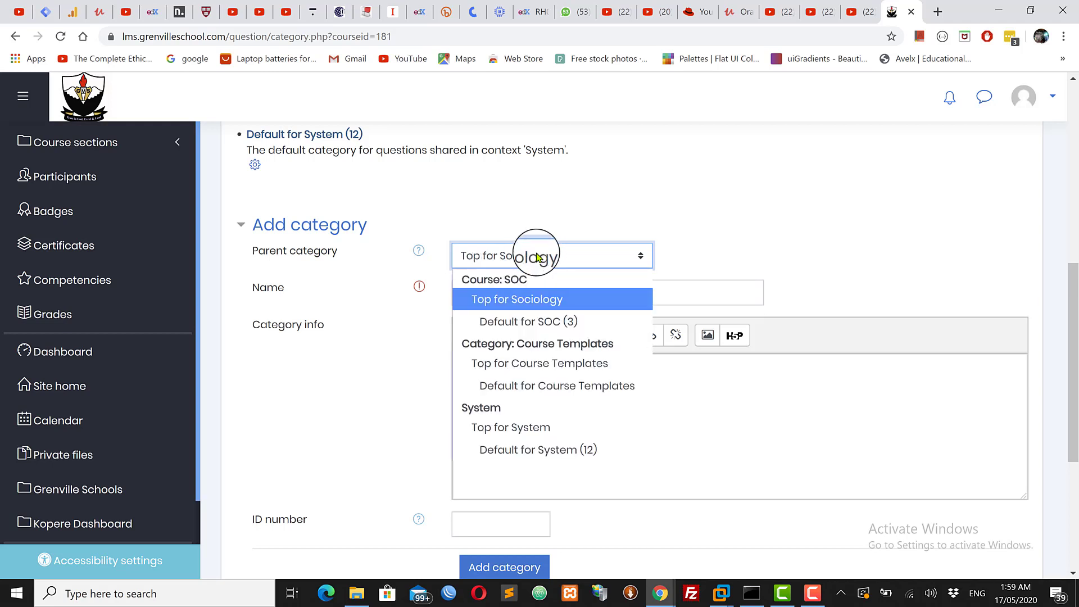
{"action": "left_click", "coordinate": [537, 256]}
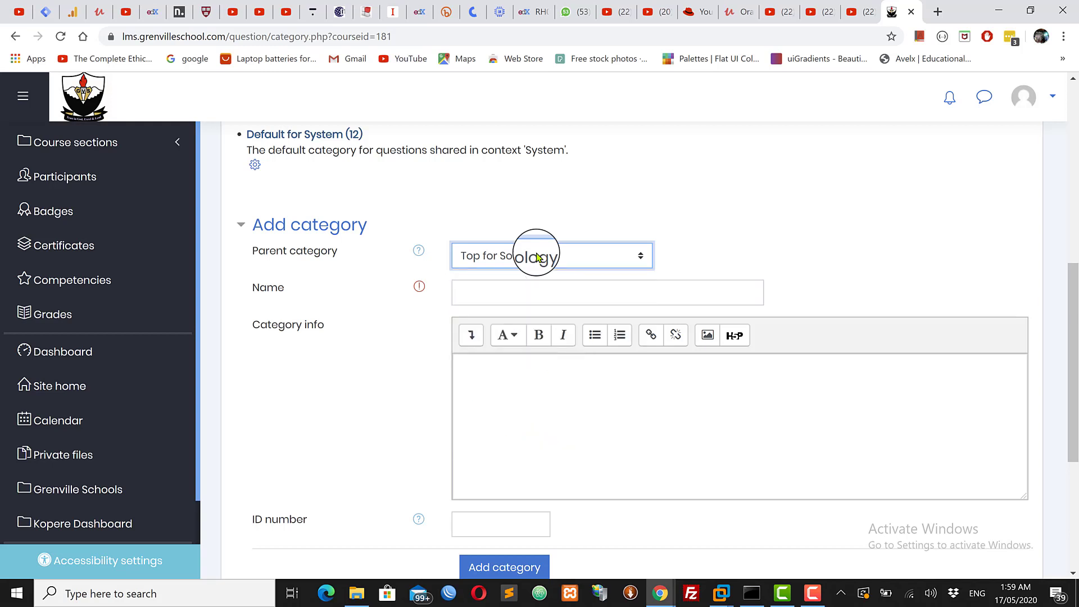
Name the category "My Mid-Term Qst", copy that name into its category info, and add the category
{"action": "left_click", "coordinate": [522, 296]}
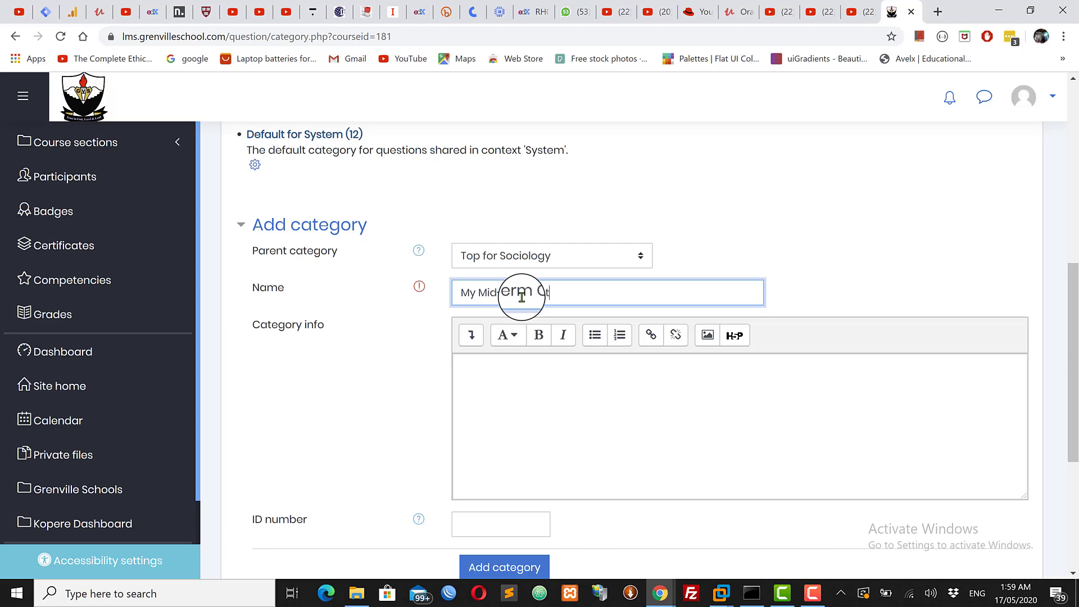
{"action": "left_click", "coordinate": [503, 371]}
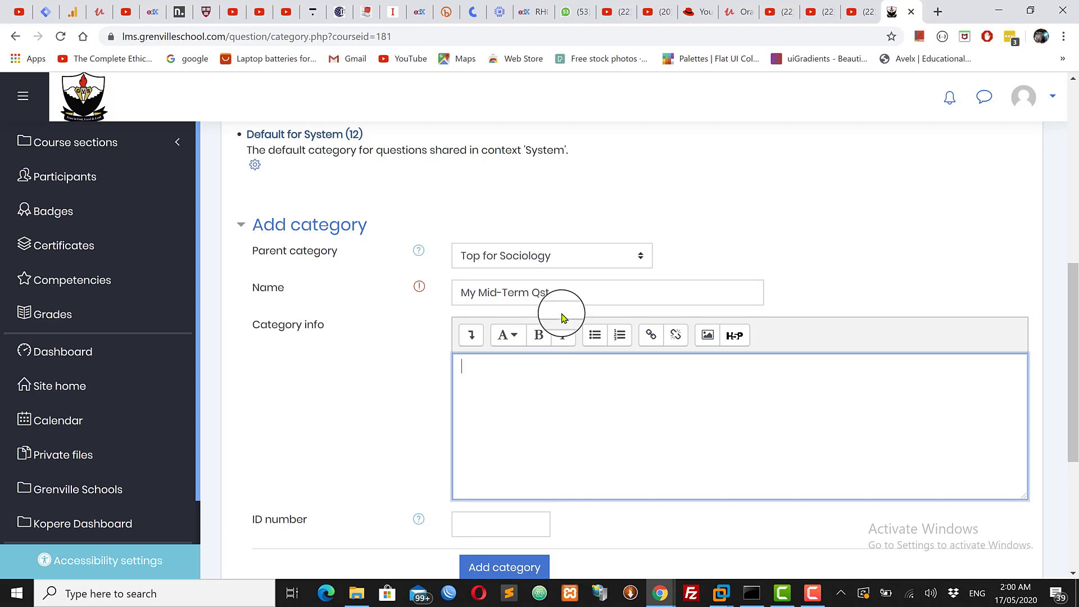
{"action": "left_click_drag", "start_coordinate": [558, 294], "coordinate": [301, 287]}
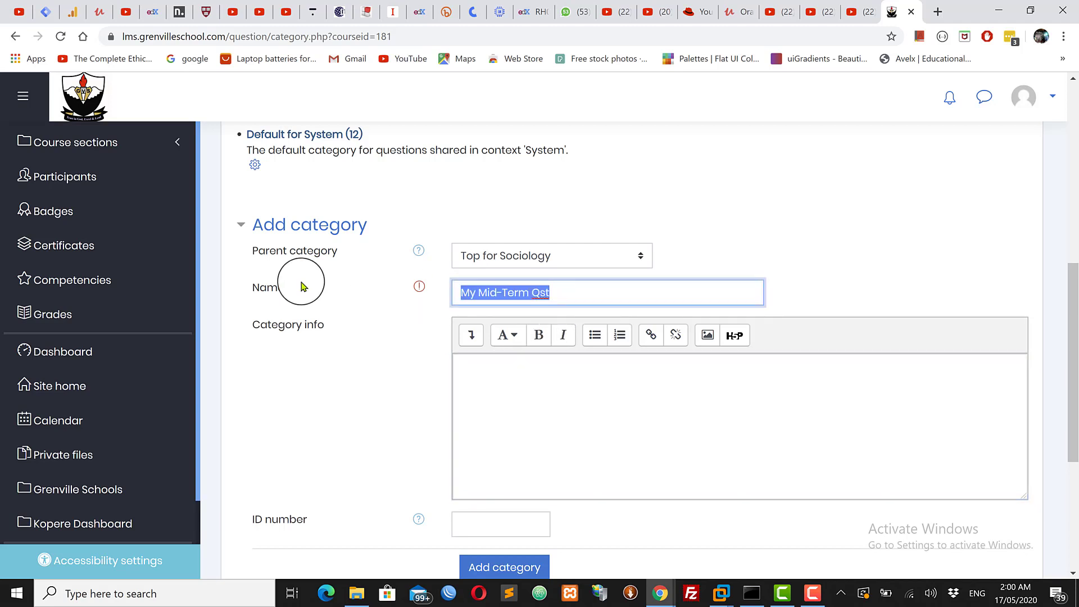
{"action": "left_click", "coordinate": [495, 378]}
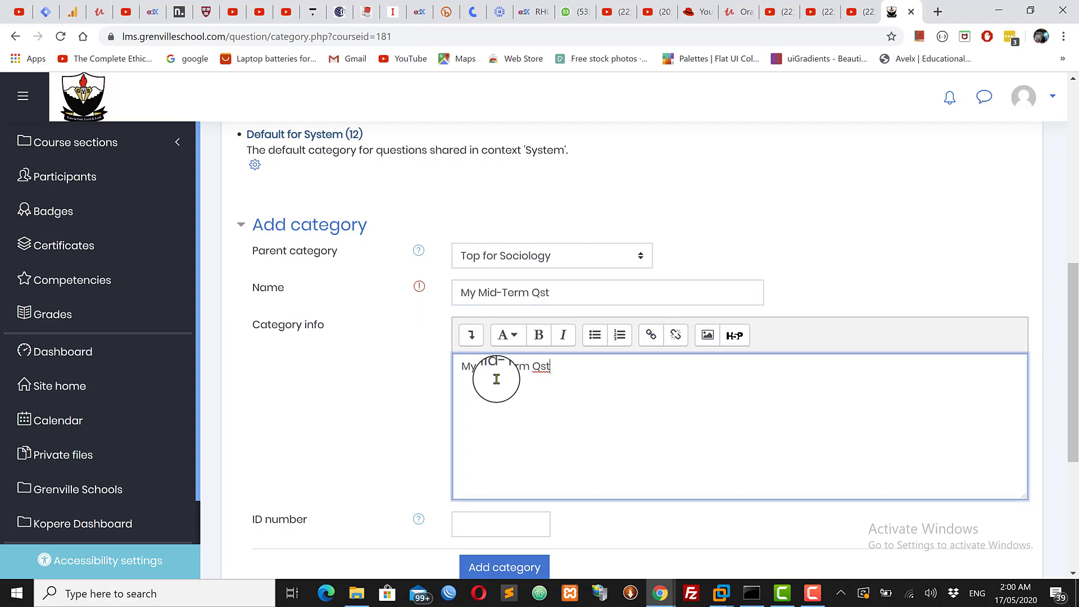
{"action": "left_click", "coordinate": [498, 573]}
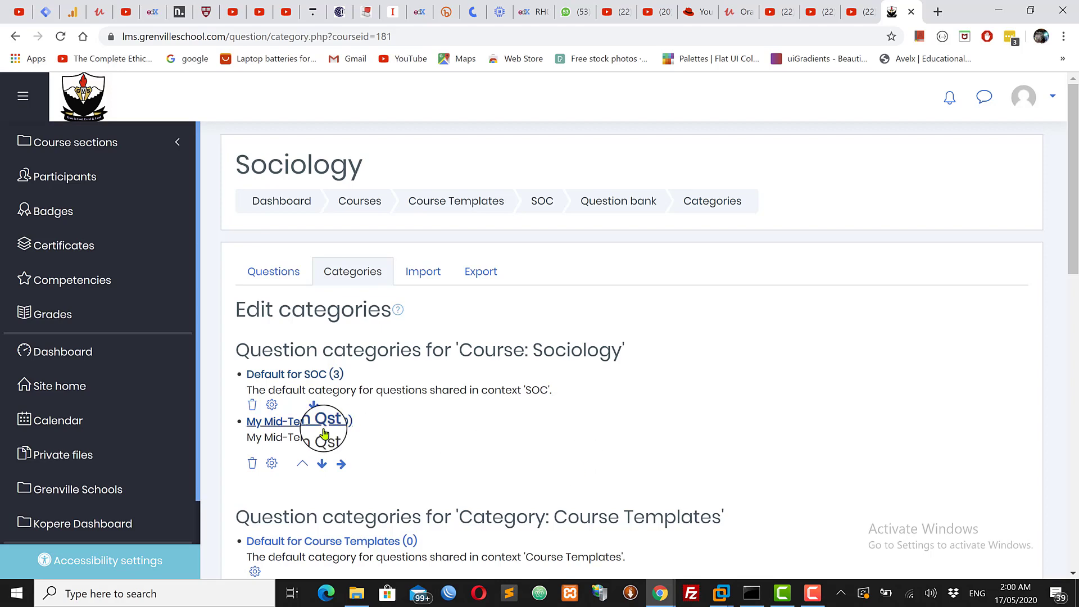
Look over the updated category list, then open the question bank's question list and examine the Default for SOC questions
{"action": "left_click_drag", "start_coordinate": [1073, 169], "coordinate": [1072, 194]}
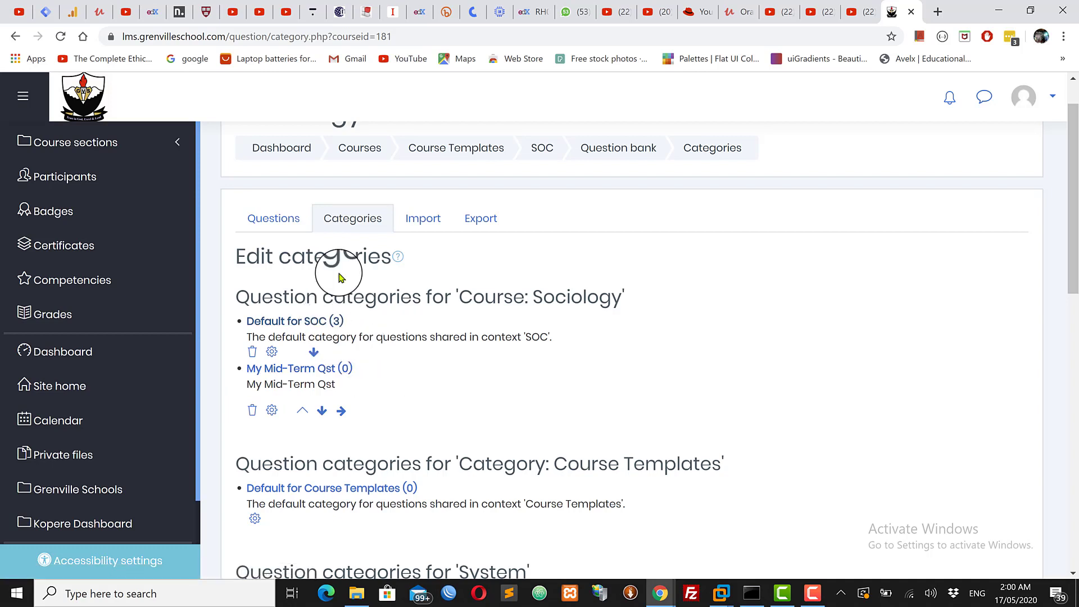
{"action": "left_click", "coordinate": [270, 220]}
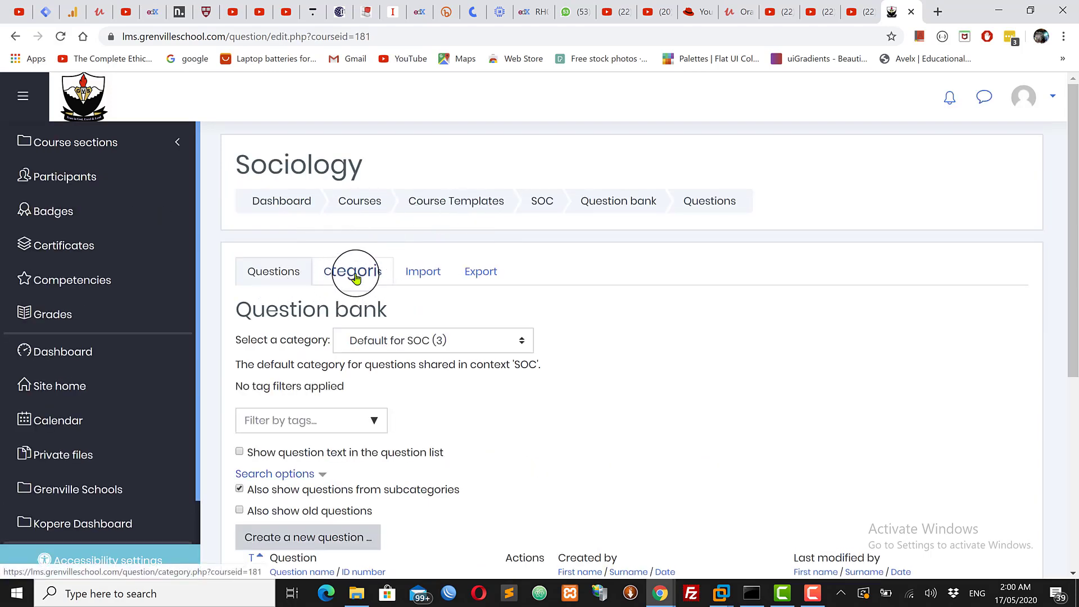
{"action": "left_click", "coordinate": [487, 274]}
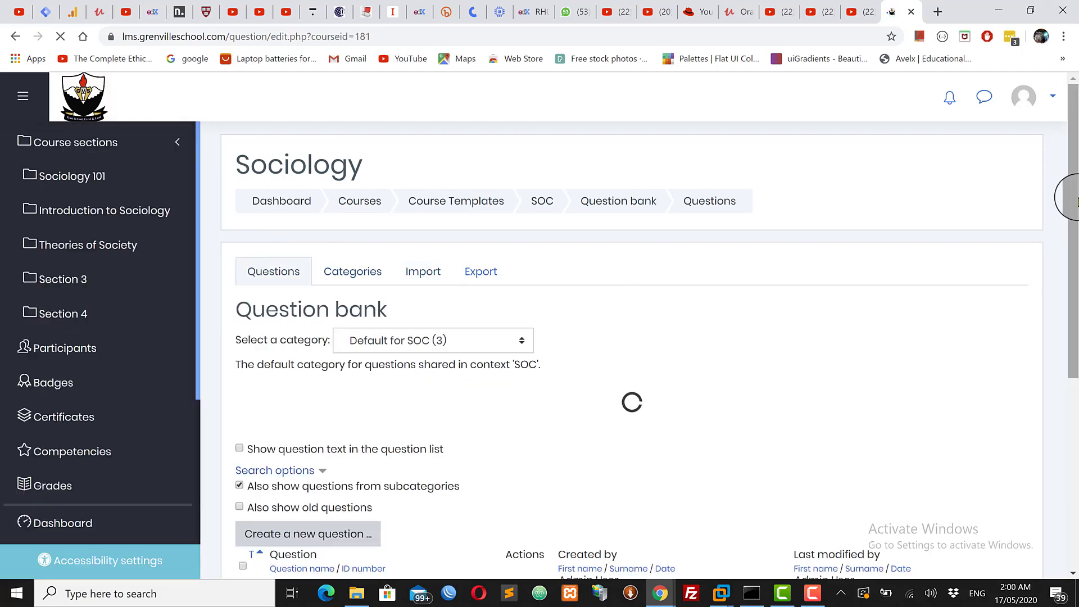
{"action": "mouse_move", "coordinate": [1075, 166]}
{"action": "left_mouse_down"}
{"action": "mouse_move", "coordinate": [1074, 284]}
{"action": "mouse_move", "coordinate": [1074, 179]}
{"action": "left_mouse_up"}
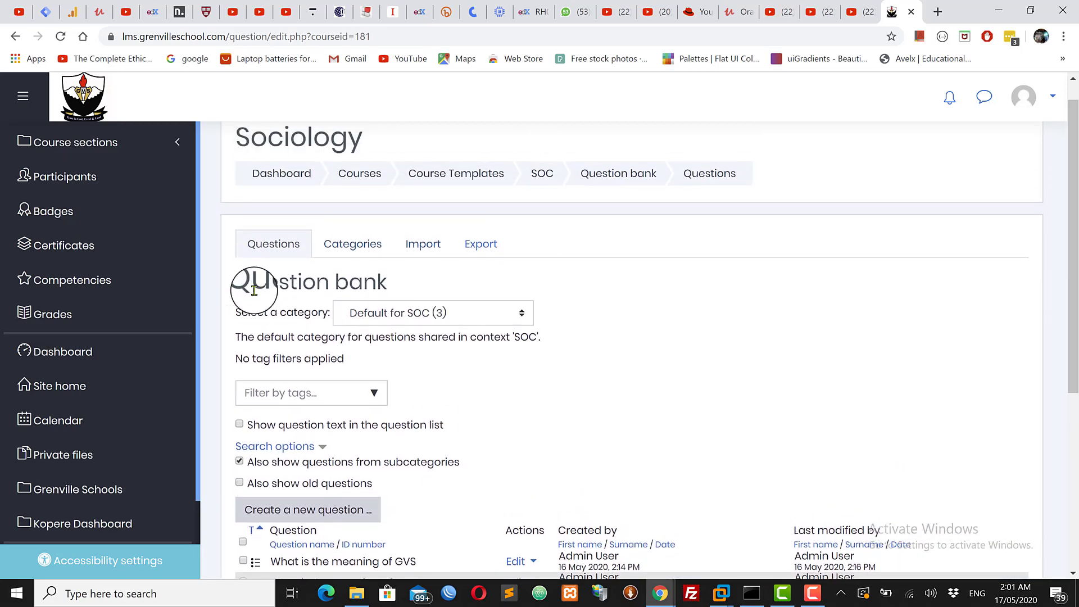
{"action": "left_click_drag", "start_coordinate": [237, 281], "coordinate": [387, 284]}
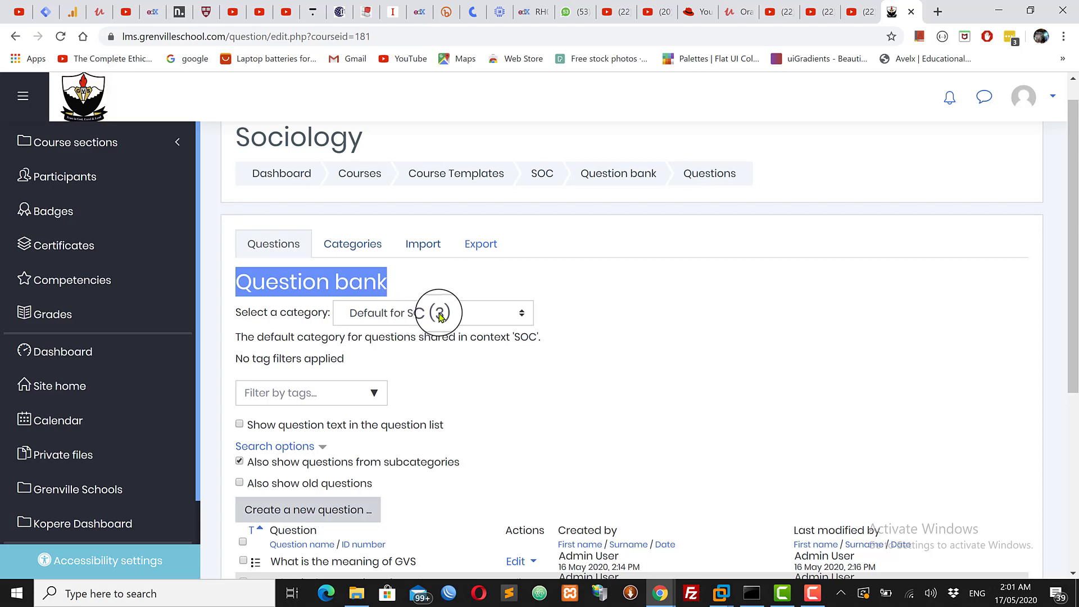
{"action": "left_click_drag", "start_coordinate": [1067, 289], "coordinate": [1070, 444]}
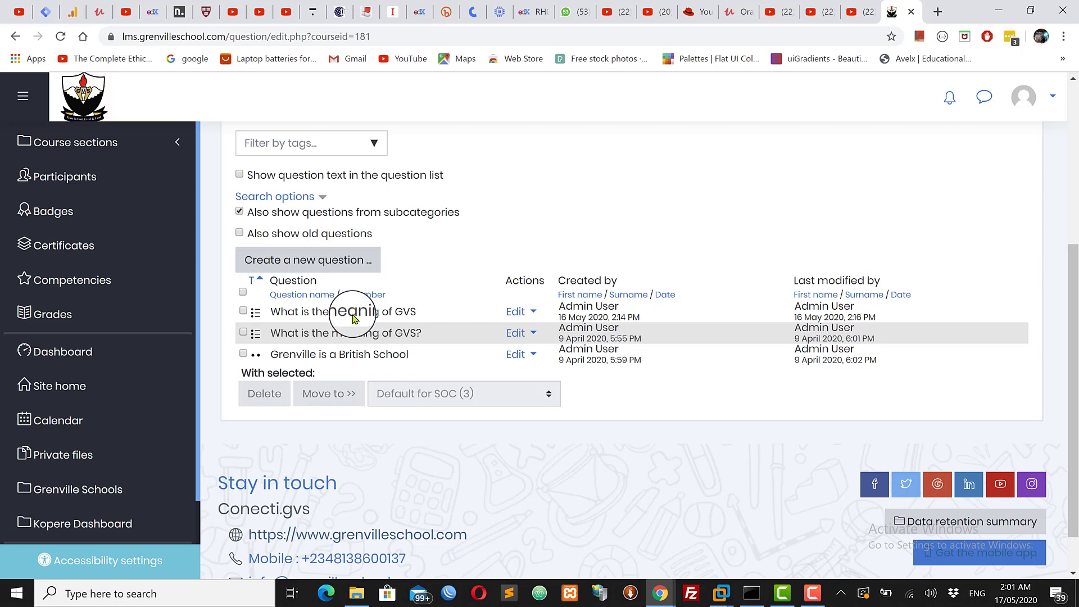
{"action": "scroll", "coordinate": [1073, 430], "scroll_direction": "up", "scroll_amount": 5}
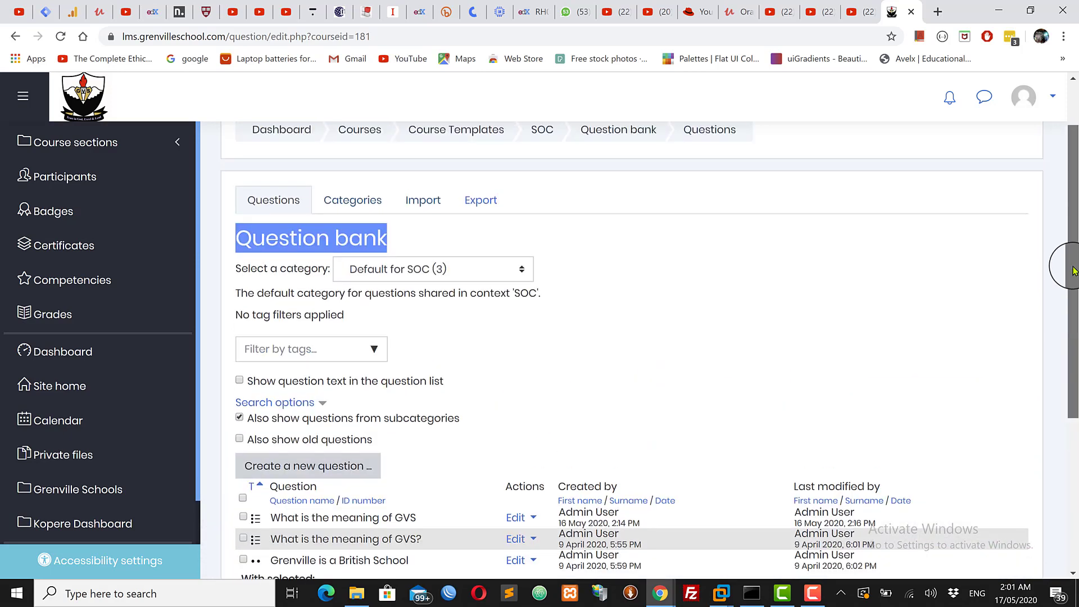
Switch the question bank to the Default for System category and look through its questions
{"action": "left_click", "coordinate": [381, 341]}
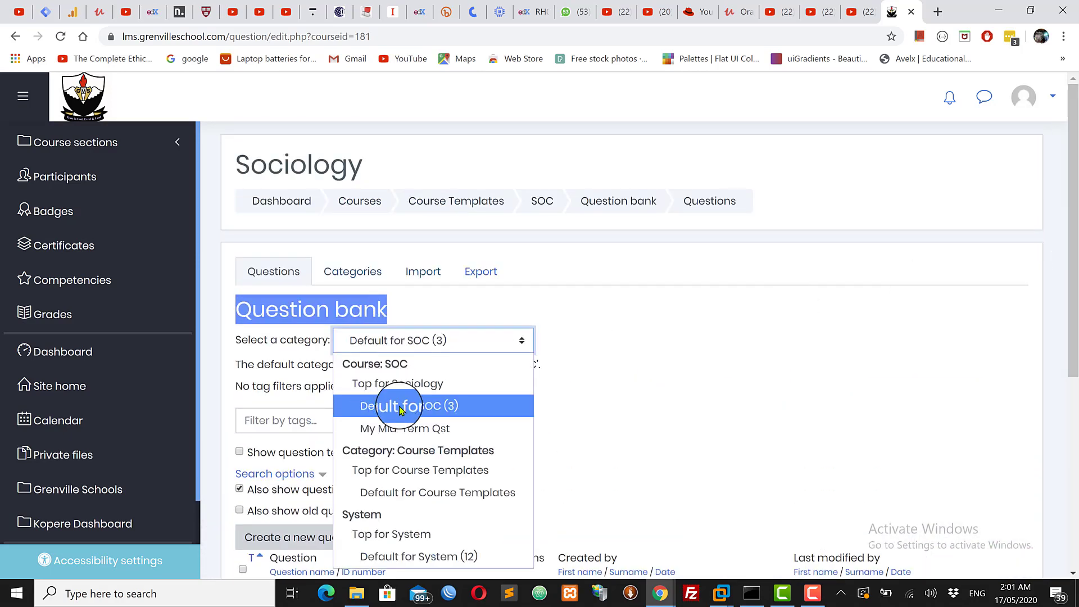
{"action": "left_click", "coordinate": [431, 558]}
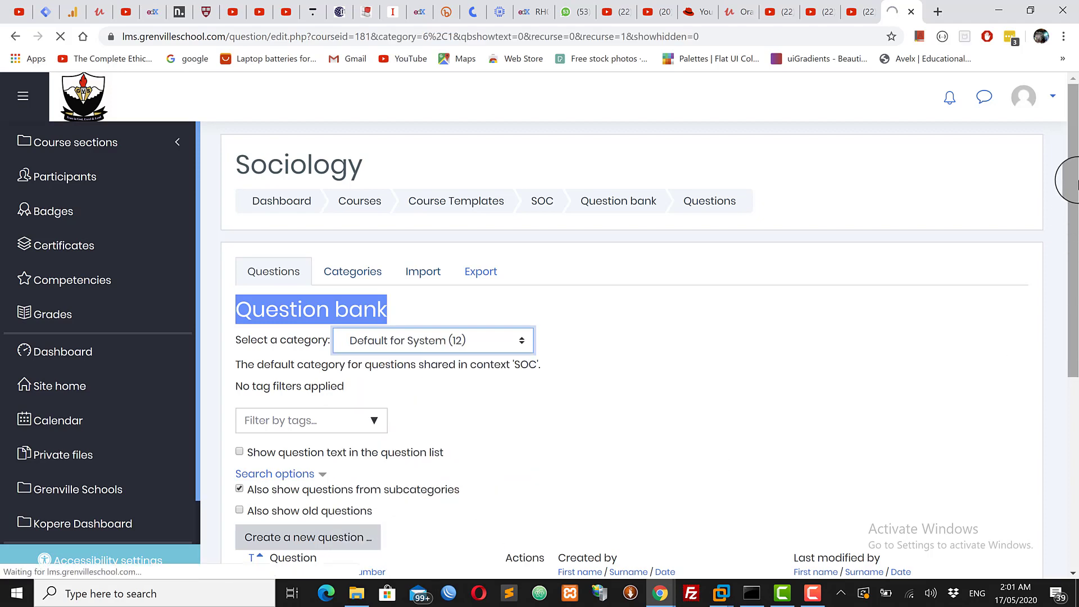
{"action": "scroll", "coordinate": [1074, 332], "scroll_direction": "down", "scroll_amount": 2}
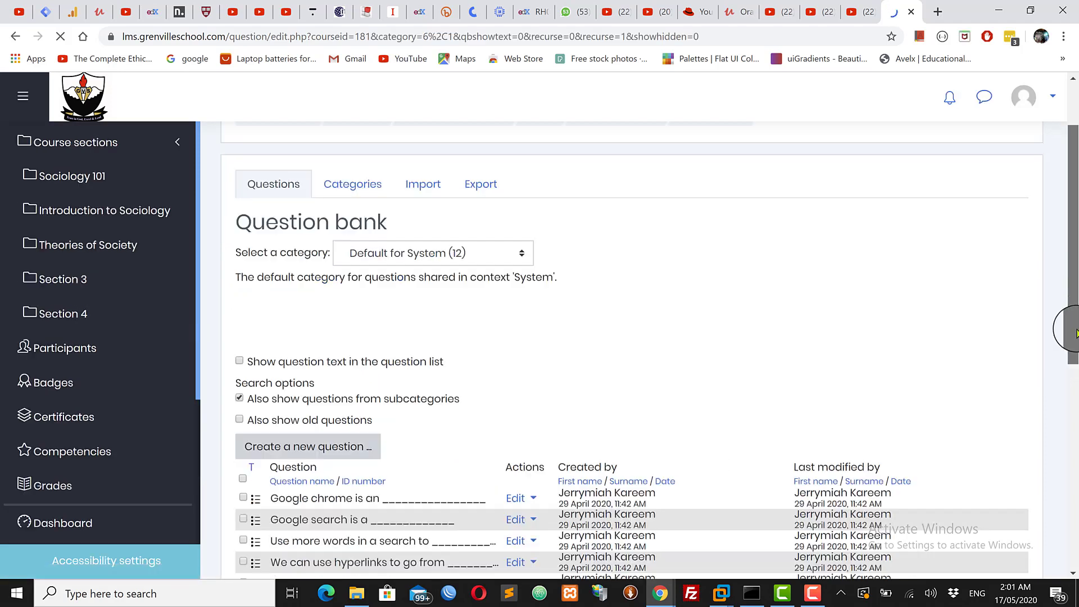
{"action": "scroll", "coordinate": [1071, 337], "scroll_direction": "down", "scroll_amount": 5}
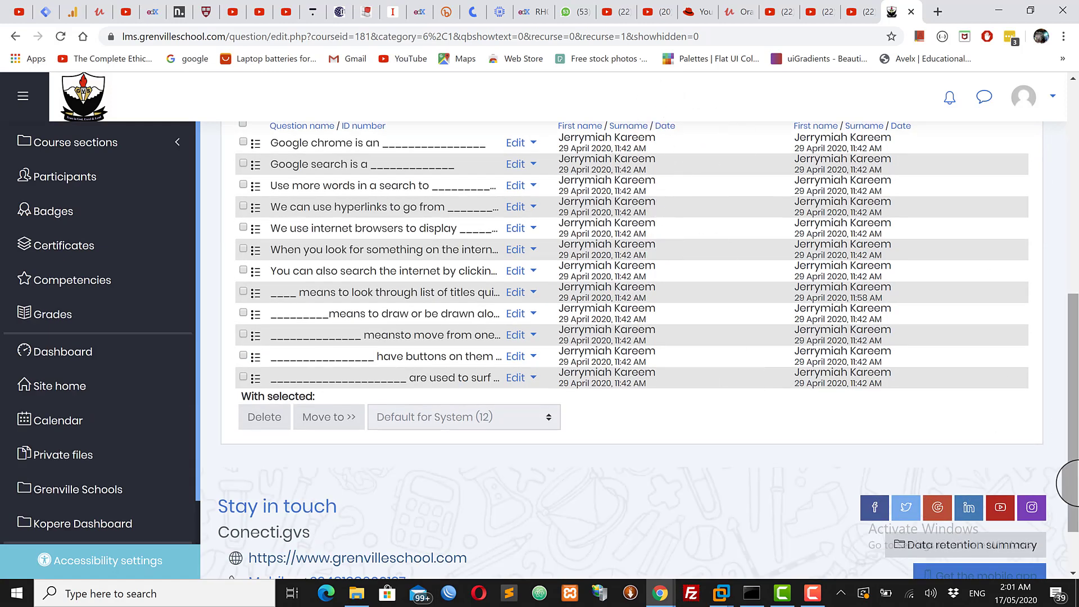
{"action": "left_click_drag", "start_coordinate": [1074, 495], "coordinate": [1073, 253]}
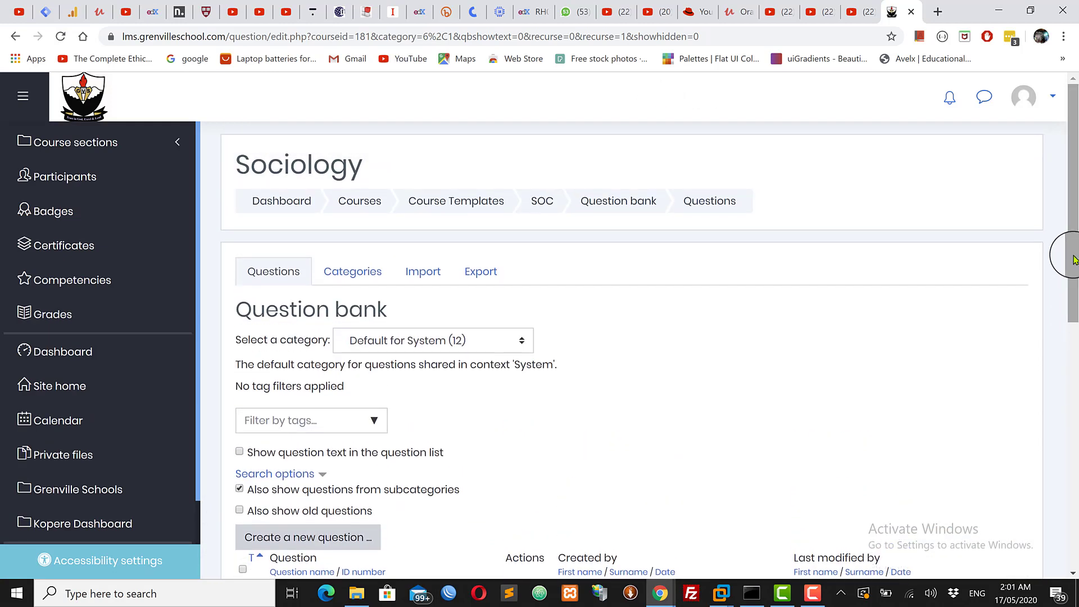
Switch the question bank to Top for Sociology, examine its questions, and review the selectable categories
{"action": "left_click", "coordinate": [397, 340]}
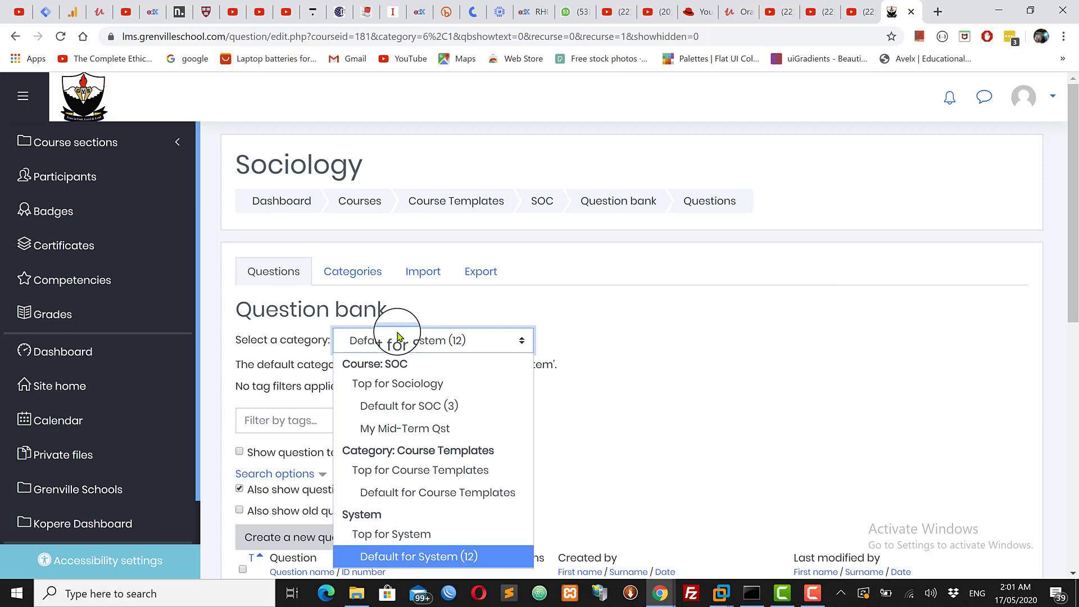
{"action": "left_click", "coordinate": [382, 385]}
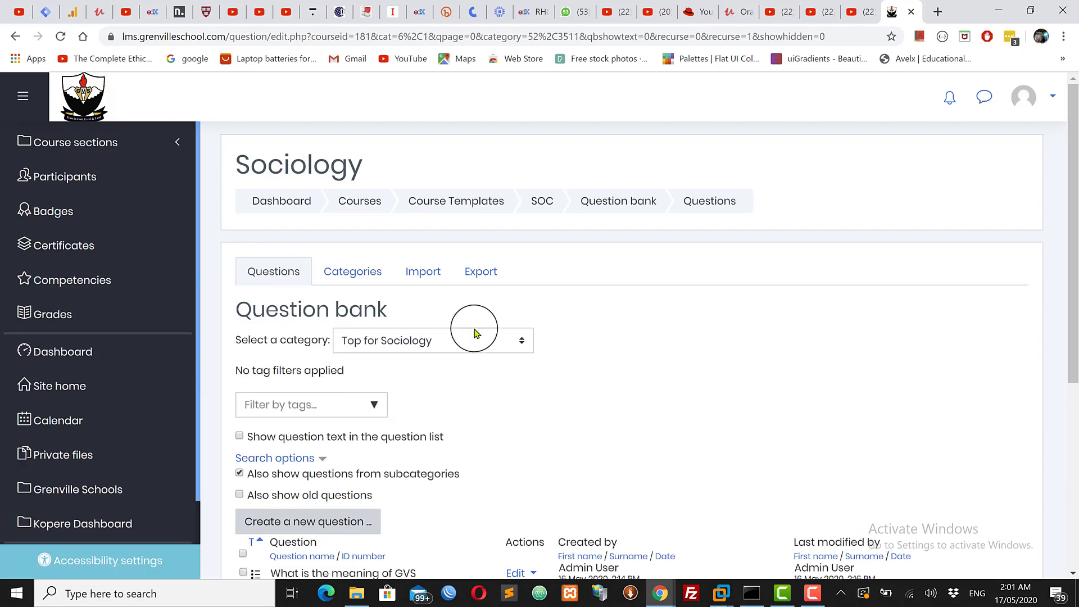
{"action": "scroll", "coordinate": [1073, 399], "scroll_direction": "down", "scroll_amount": 4}
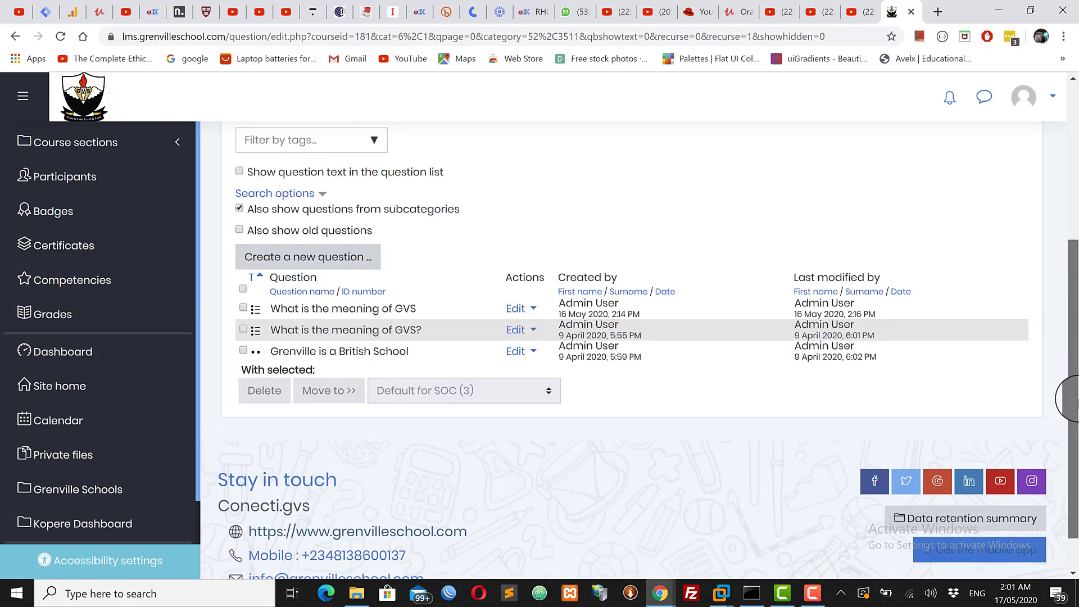
{"action": "left_click_drag", "start_coordinate": [1073, 399], "coordinate": [1073, 245]}
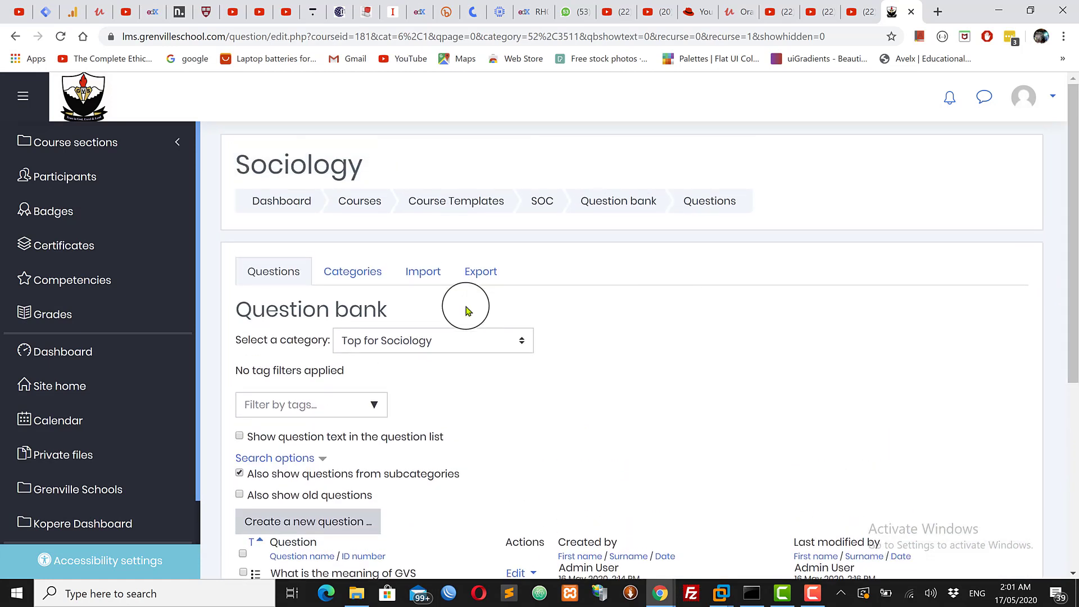
{"action": "left_click", "coordinate": [400, 340]}
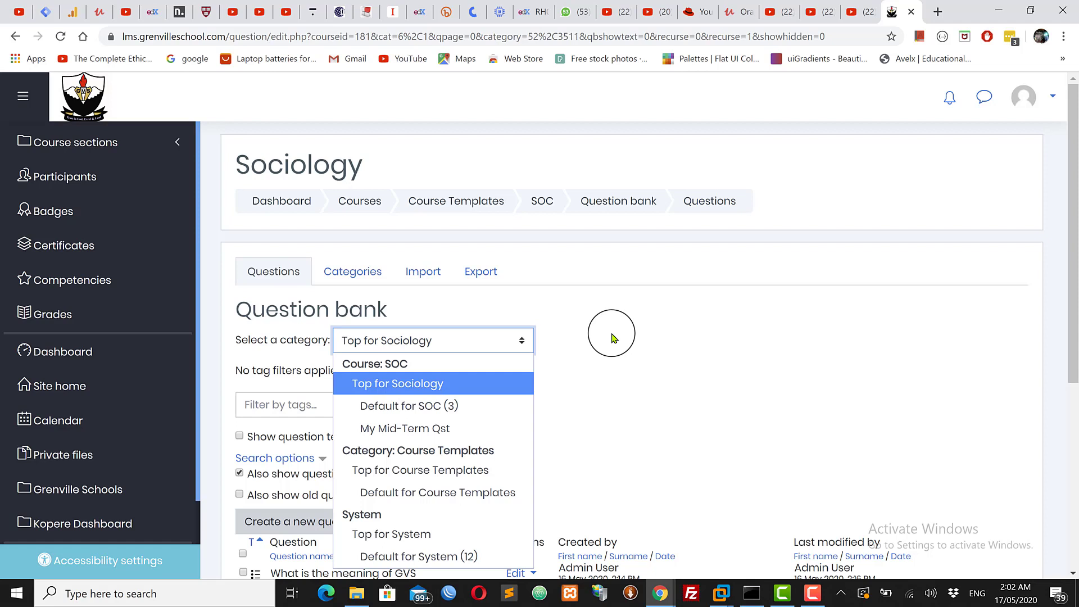
{"action": "left_click", "coordinate": [646, 371]}
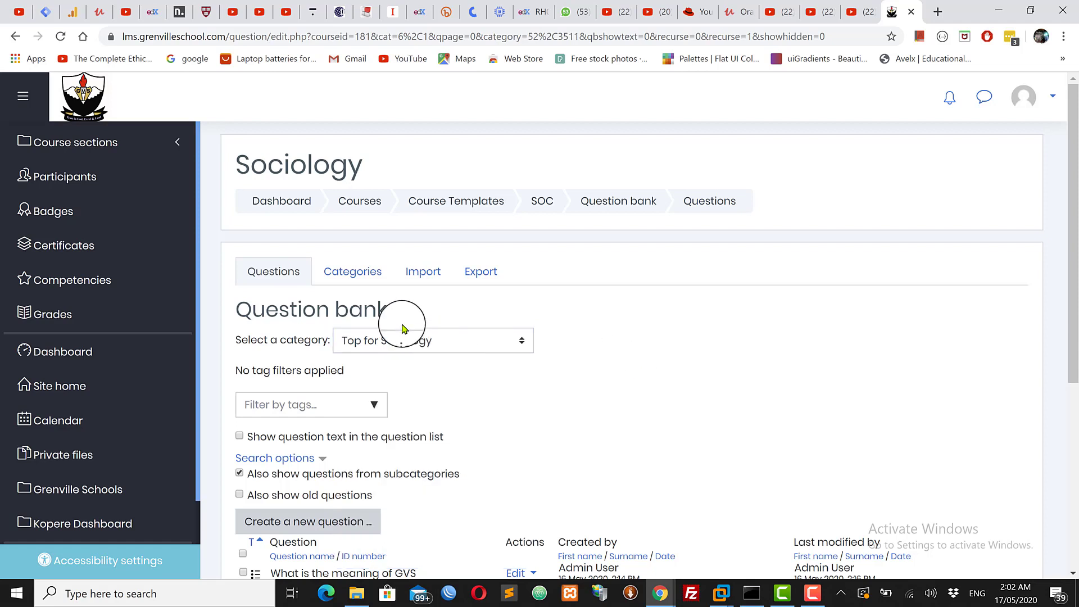
Open the question import page for the Sociology course and choose Aiken format as the file format
{"action": "left_click", "coordinate": [423, 273]}
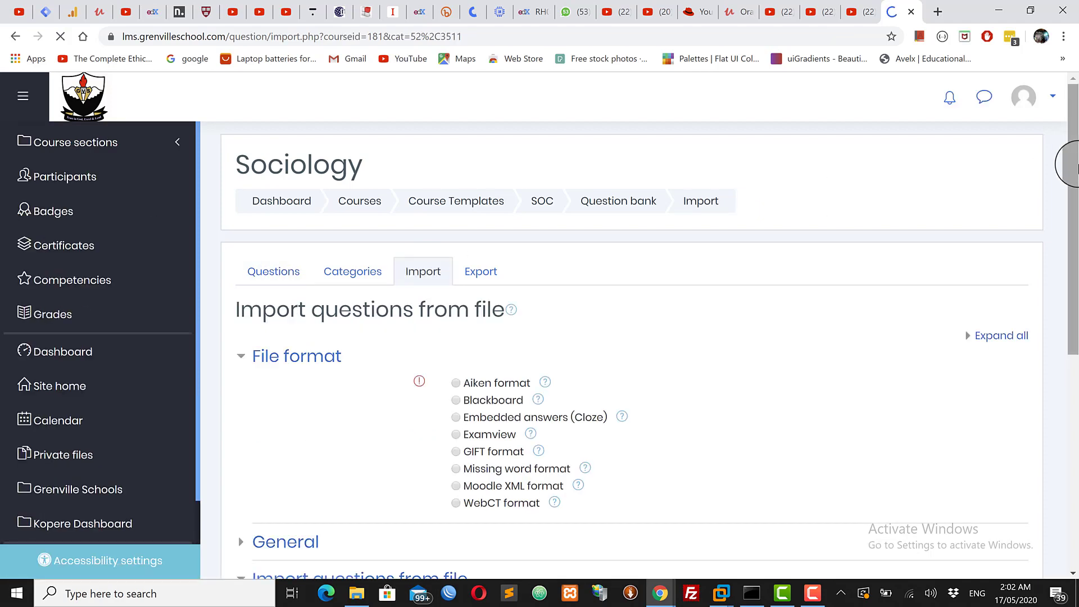
{"action": "left_click_drag", "start_coordinate": [1072, 161], "coordinate": [1071, 271]}
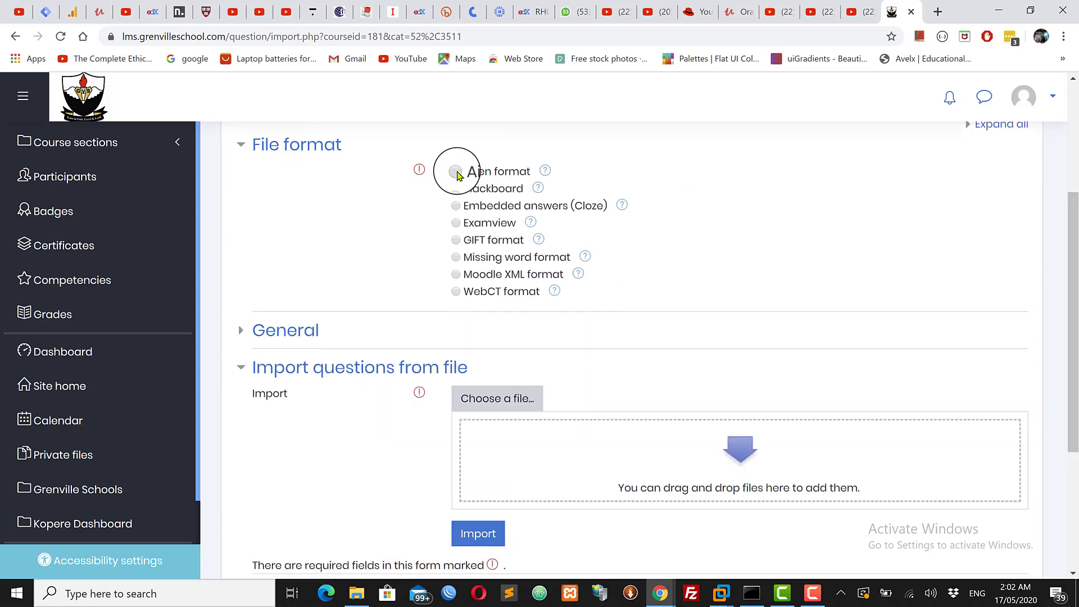
{"action": "left_click", "coordinate": [456, 171]}
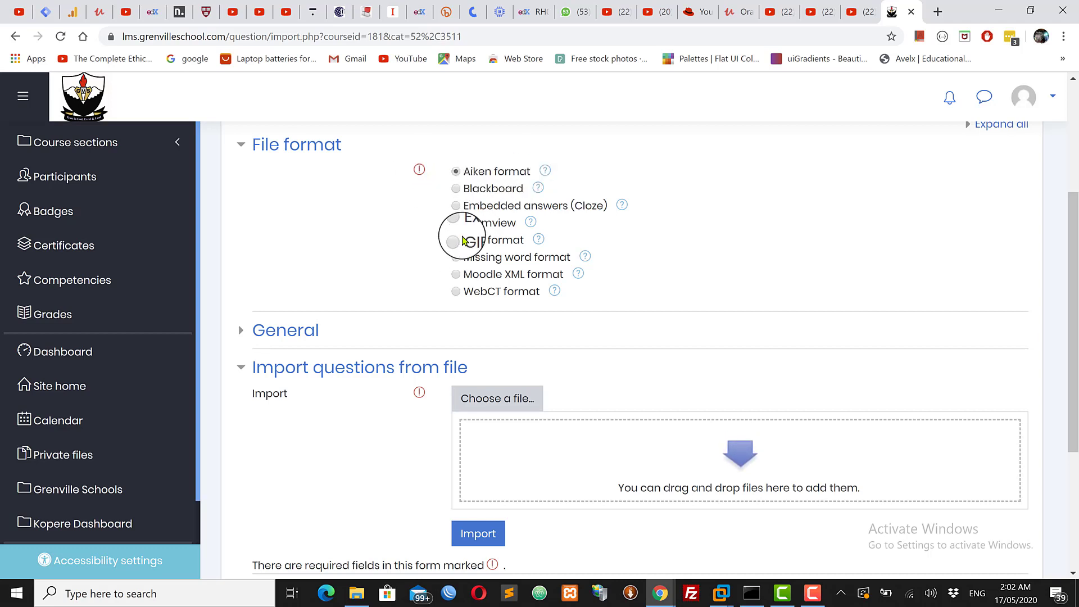
{"action": "left_click", "coordinate": [456, 190]}
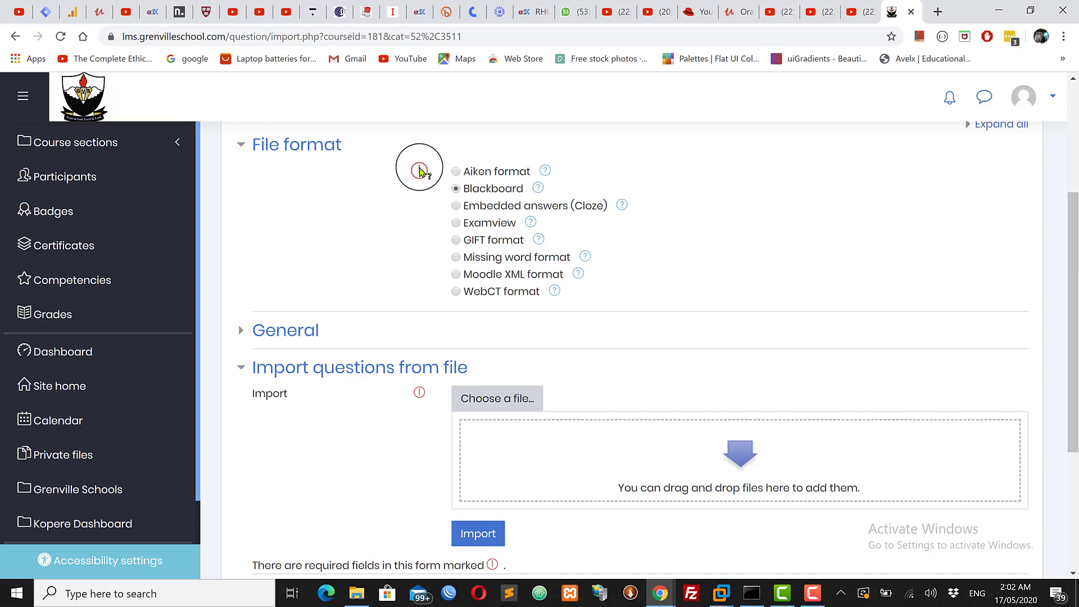
{"action": "left_click", "coordinate": [456, 172]}
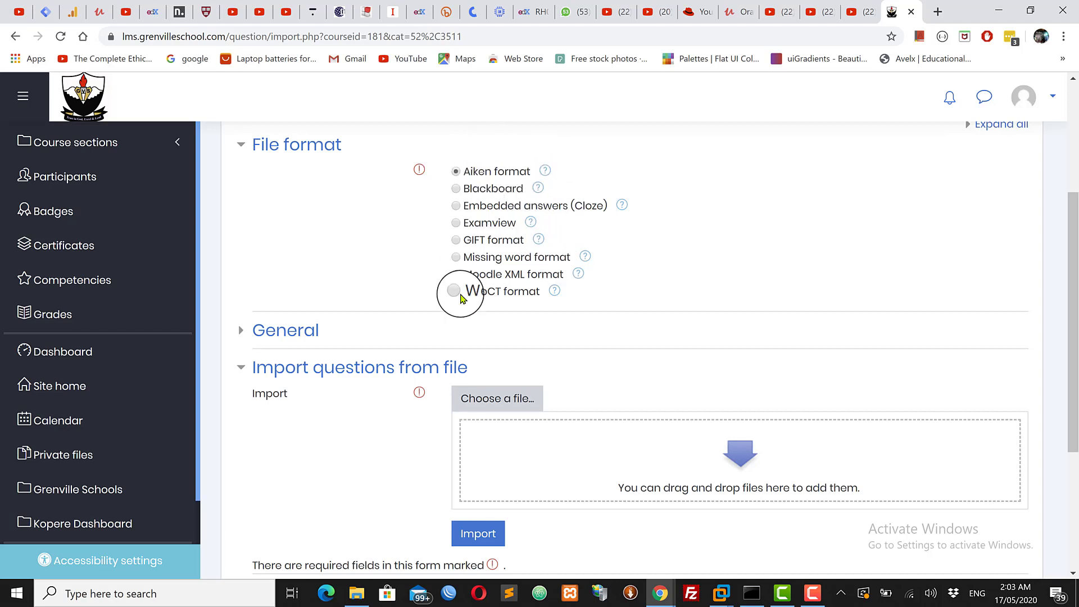
Expand the general import settings and set the import category to My Mid-Term Qst
{"action": "left_click", "coordinate": [251, 333]}
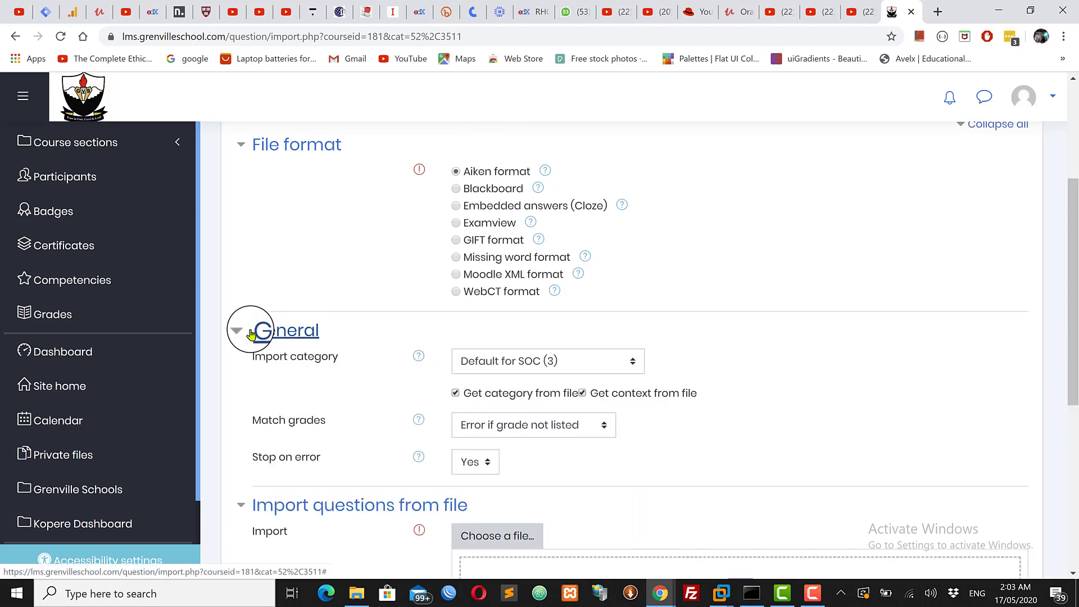
{"action": "left_click", "coordinate": [544, 364]}
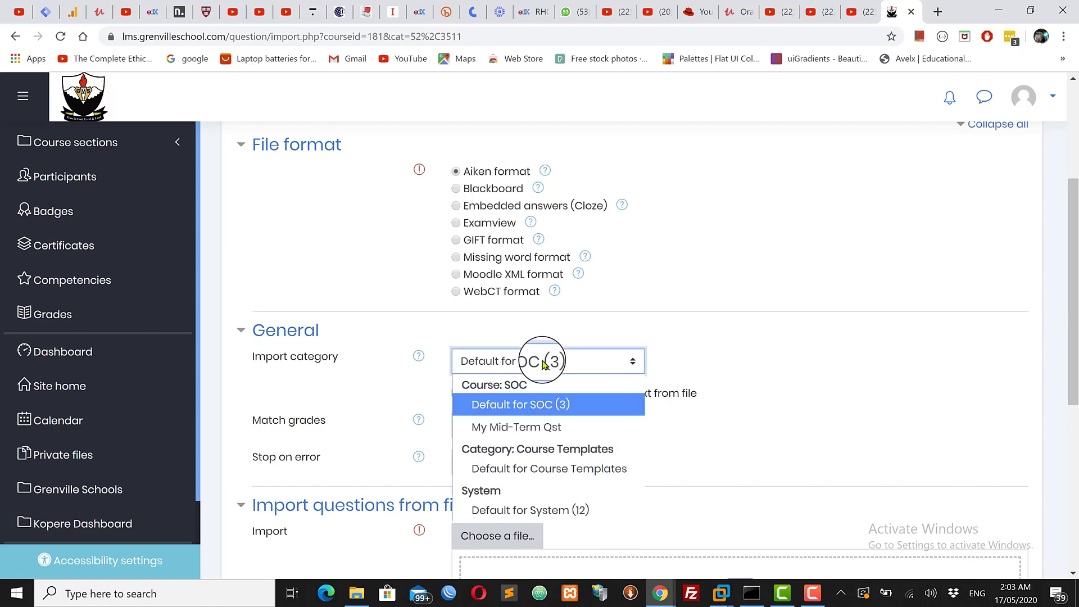
{"action": "left_click", "coordinate": [520, 429]}
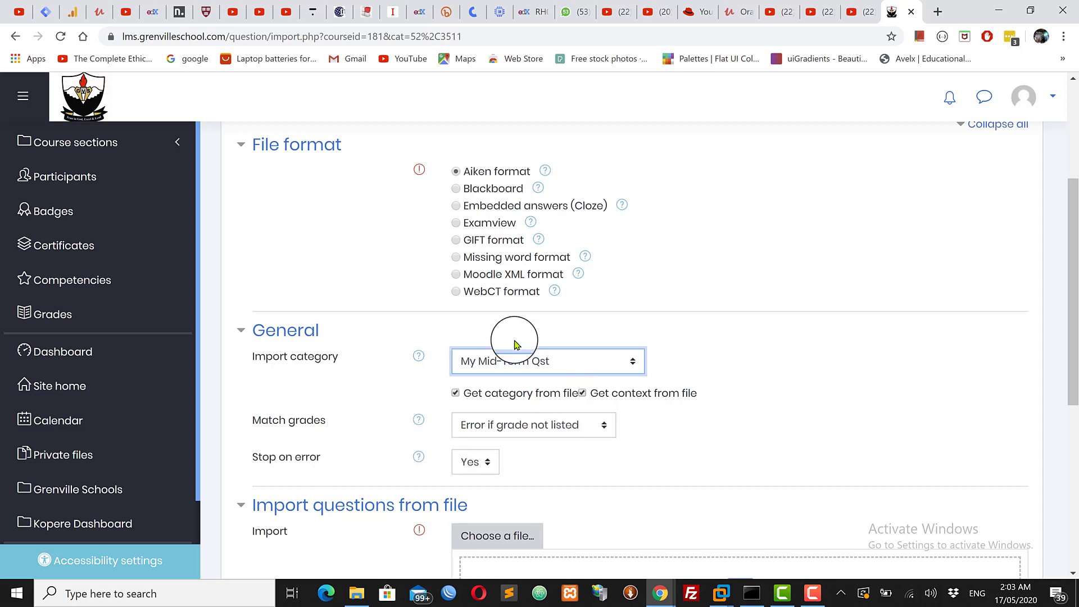
{"action": "scroll", "coordinate": [1064, 296], "scroll_direction": "down", "scroll_amount": 2}
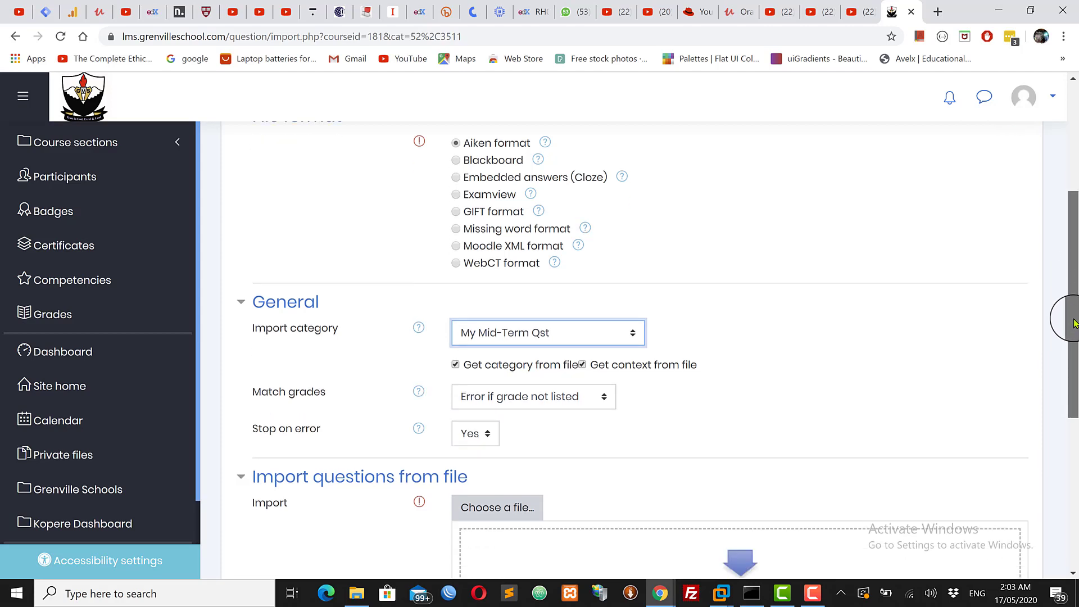
{"action": "scroll", "coordinate": [1075, 290], "scroll_direction": "up", "scroll_amount": 1}
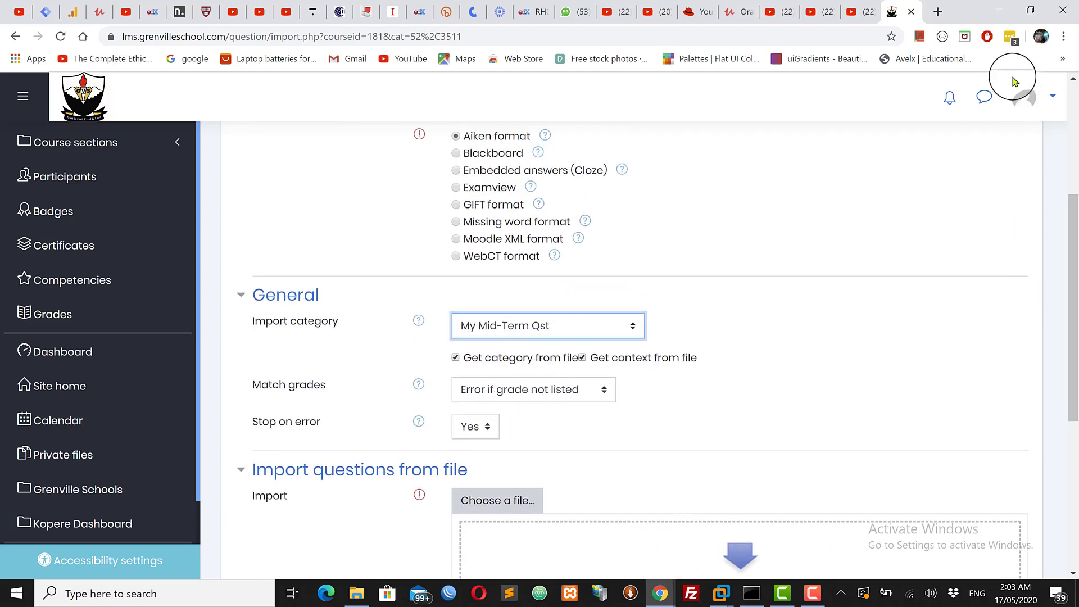
Open the Quiz 1 text file from the desktop, examine its question and answer layout, and return to the import page in Chrome
{"action": "left_click", "coordinate": [999, 10]}
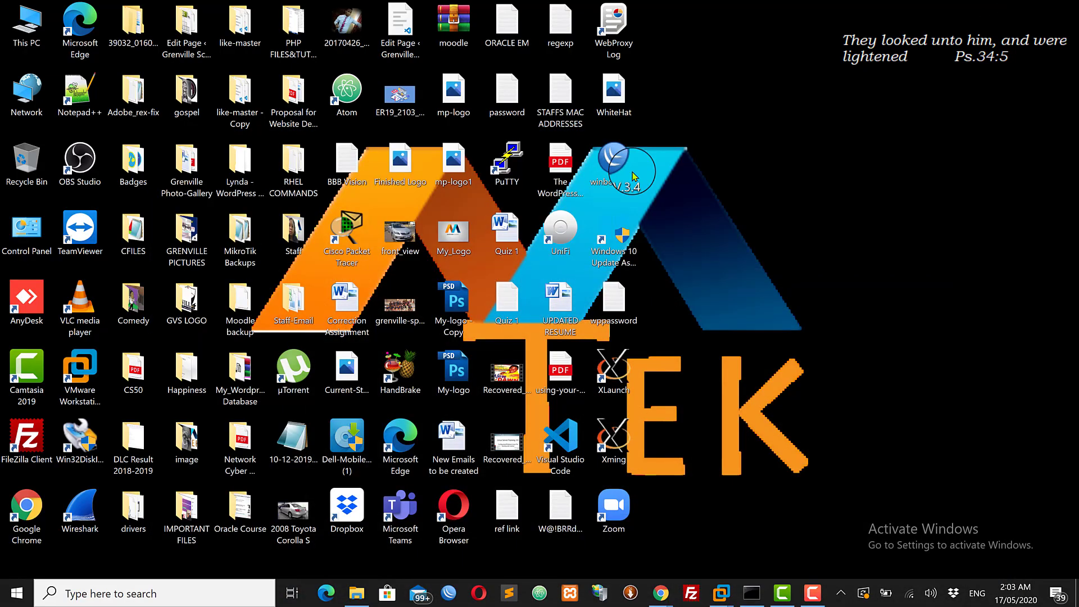
{"action": "double_click", "coordinate": [506, 295]}
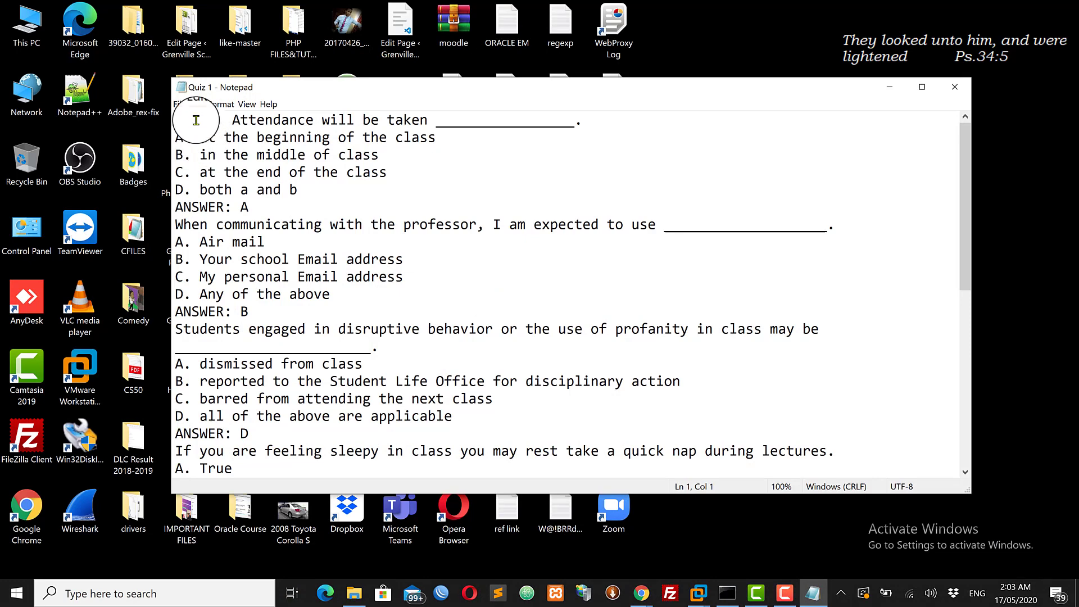
{"action": "left_click_drag", "start_coordinate": [201, 120], "coordinate": [494, 336]}
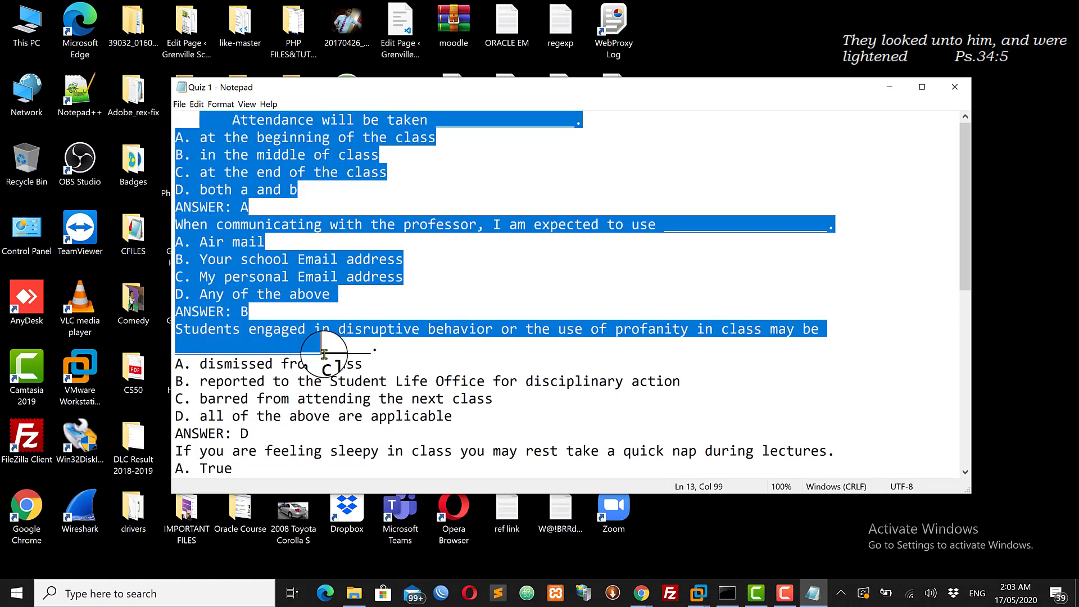
{"action": "left_click", "coordinate": [890, 86]}
{"action": "mouse_move", "coordinate": [641, 593]}
{"action": "left_click", "coordinate": [573, 528]}
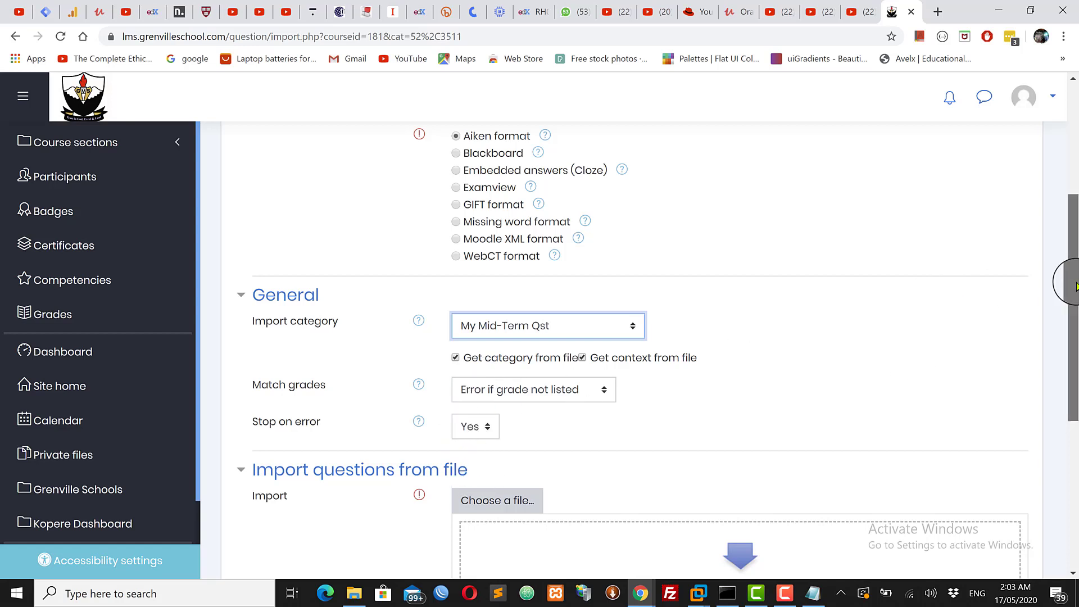
Add the Quiz 1.txt file from the desktop to the import form and import its questions
{"action": "left_click_drag", "start_coordinate": [1076, 284], "coordinate": [1063, 422]}
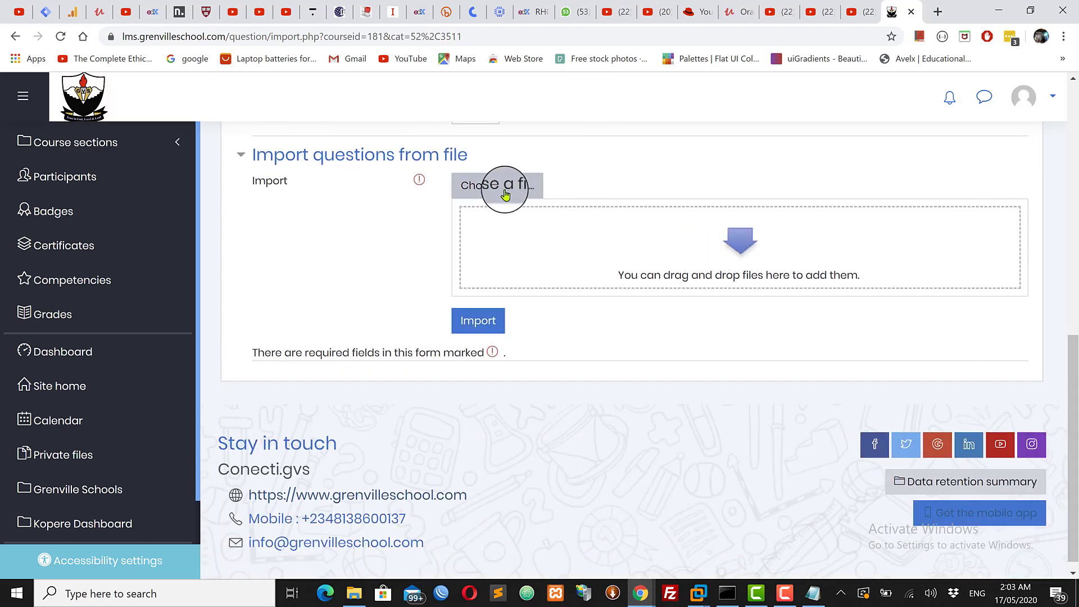
{"action": "left_click", "coordinate": [999, 11]}
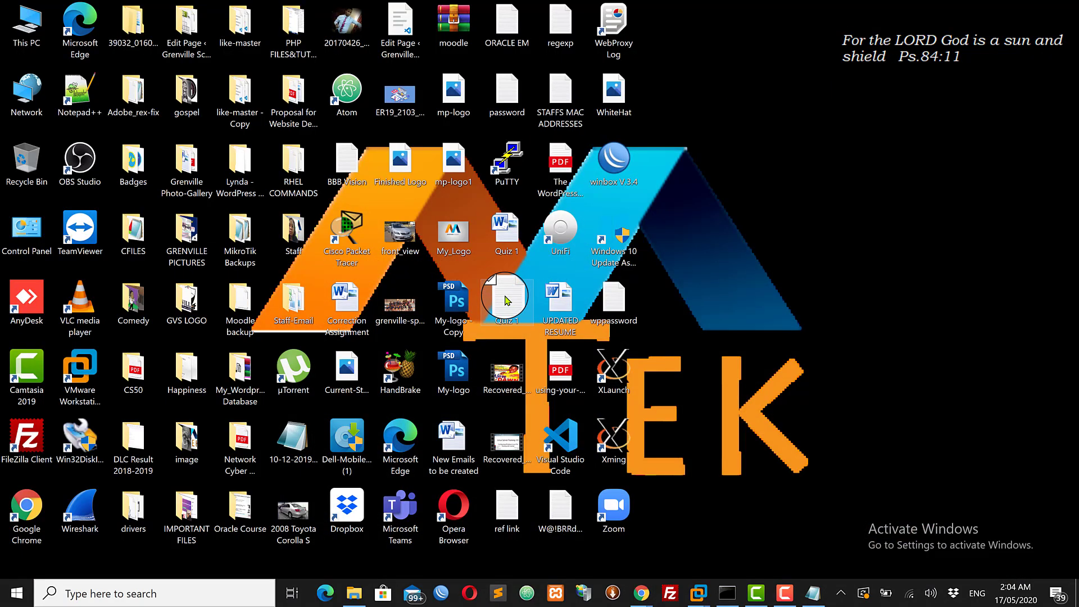
{"action": "left_click", "coordinate": [506, 301]}
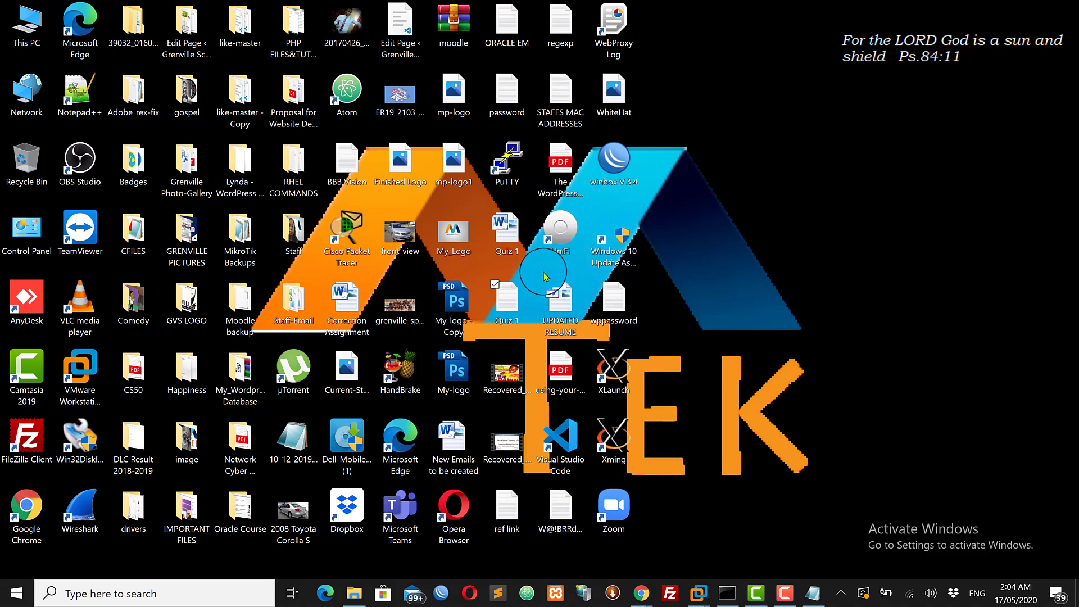
{"action": "left_click_drag", "start_coordinate": [508, 299], "coordinate": [507, 301]}
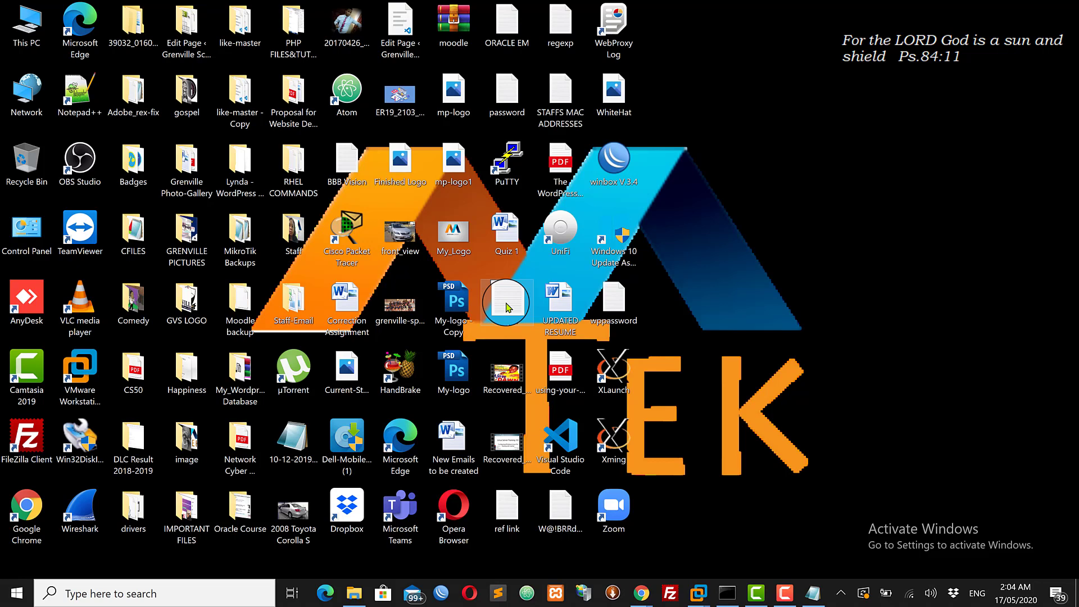
{"action": "left_click_drag", "start_coordinate": [508, 307], "coordinate": [647, 593]}
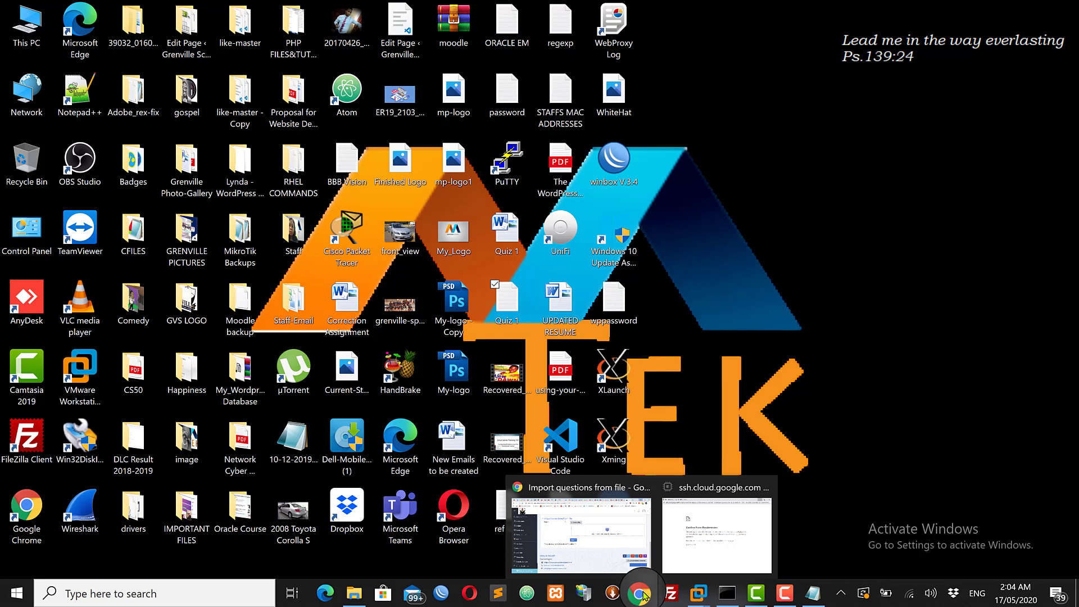
{"action": "left_click_drag", "start_coordinate": [635, 587], "coordinate": [679, 250]}
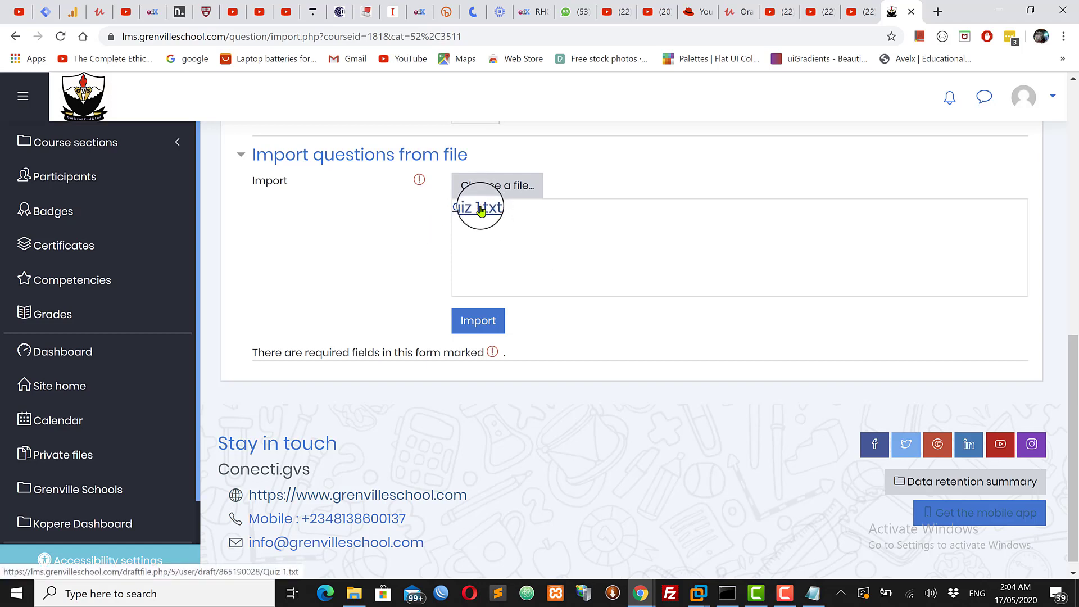
{"action": "left_click", "coordinate": [475, 329]}
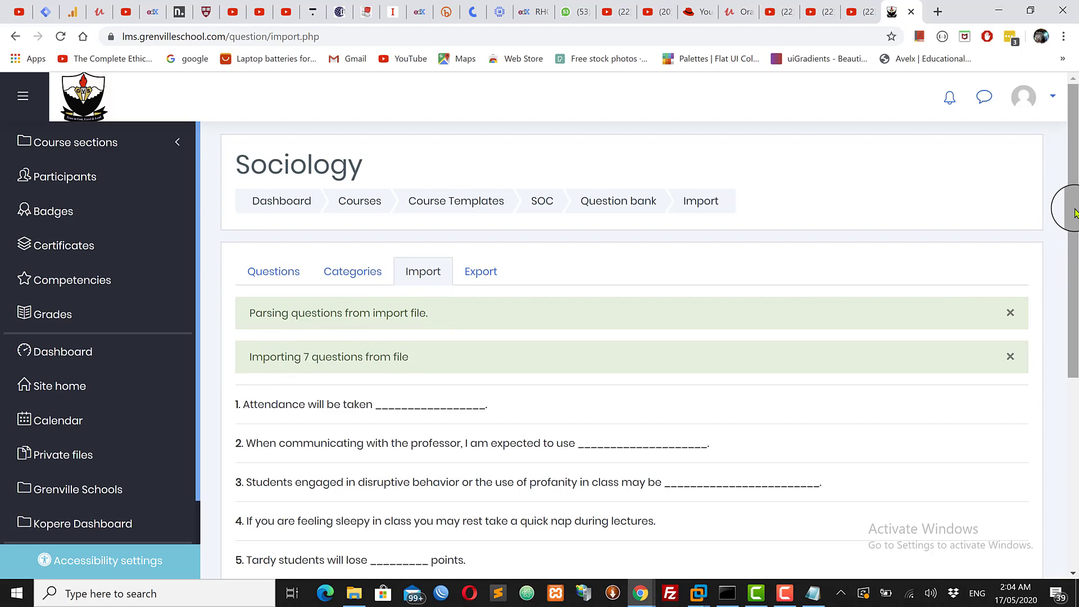
Review the imported questions and compare them with the contents of the Quiz 1 text file
{"action": "left_click_drag", "start_coordinate": [1073, 212], "coordinate": [1074, 304]}
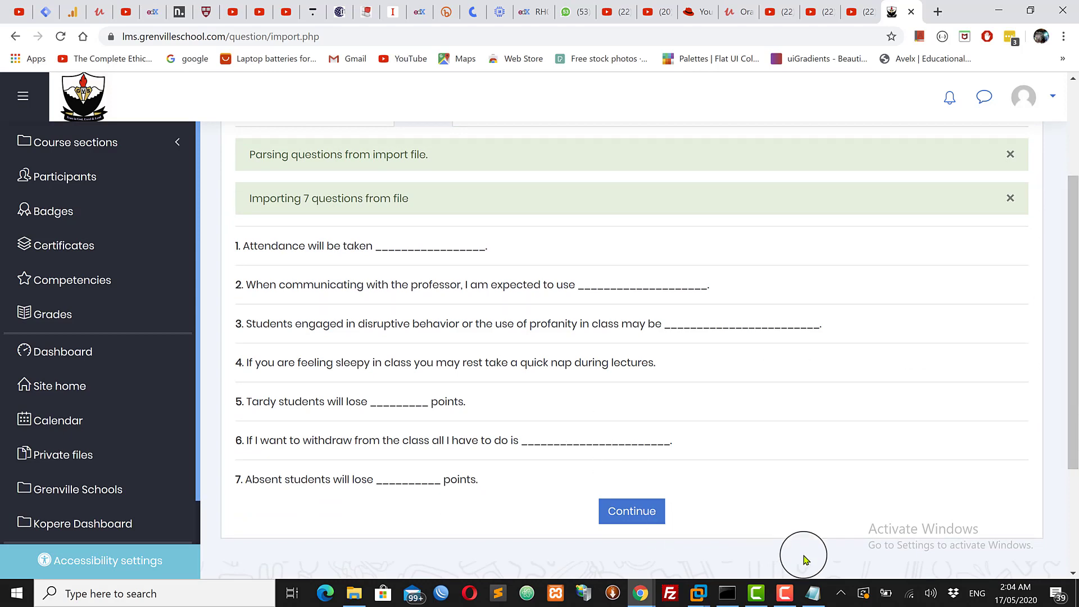
{"action": "left_click", "coordinate": [822, 591]}
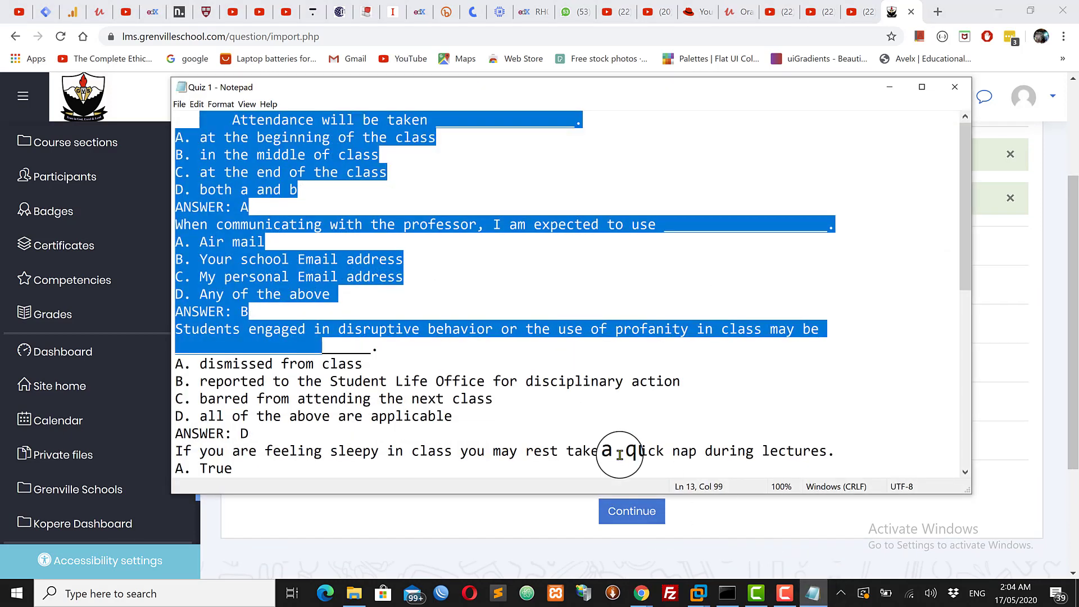
{"action": "left_click", "coordinate": [611, 340]}
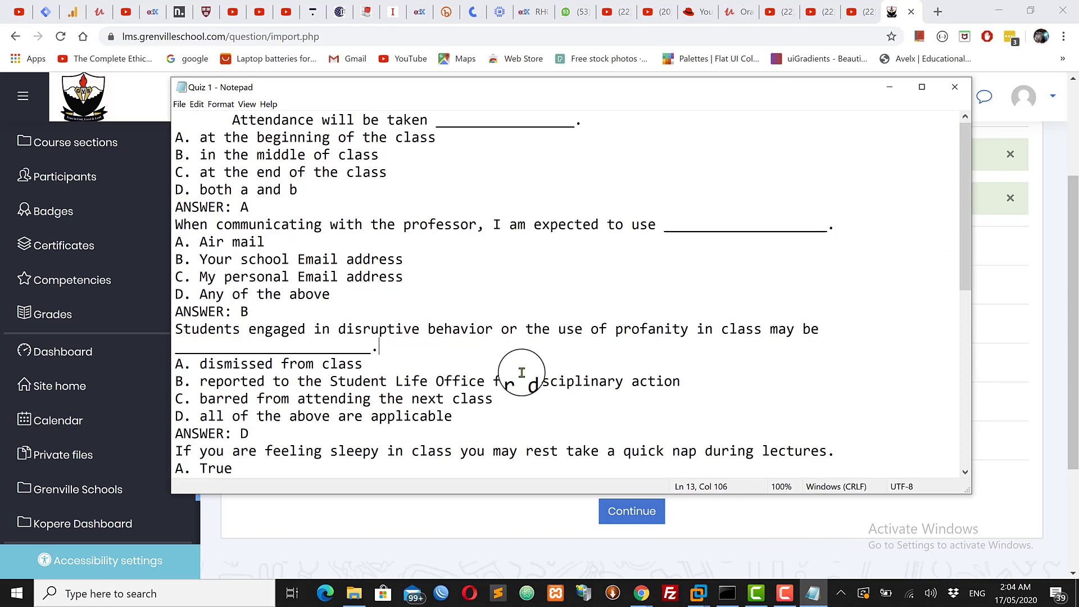
{"action": "left_click_drag", "start_coordinate": [968, 254], "coordinate": [956, 386]}
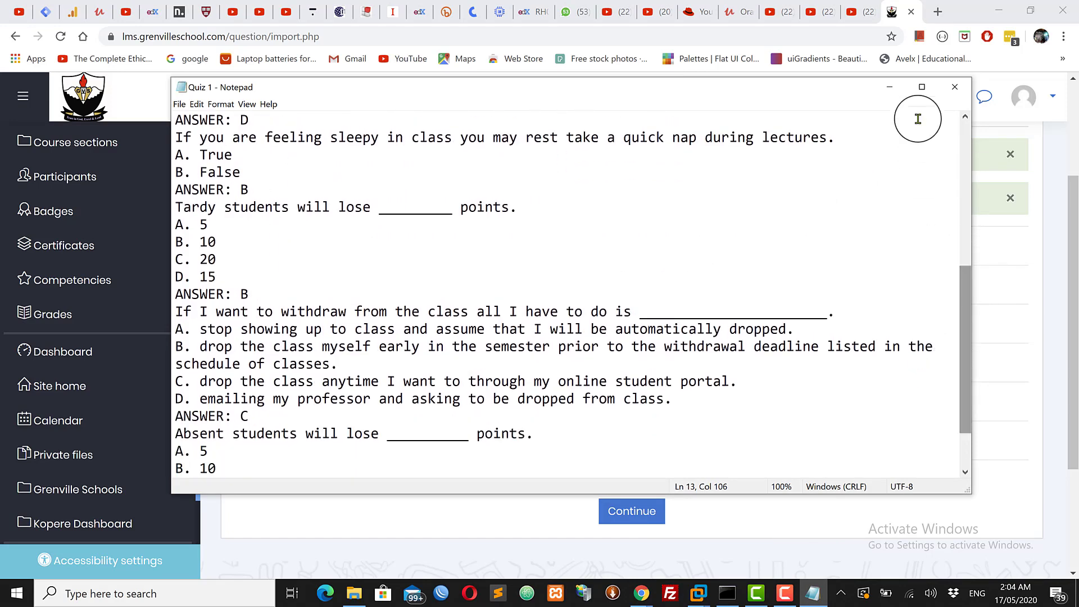
{"action": "left_click", "coordinate": [892, 89]}
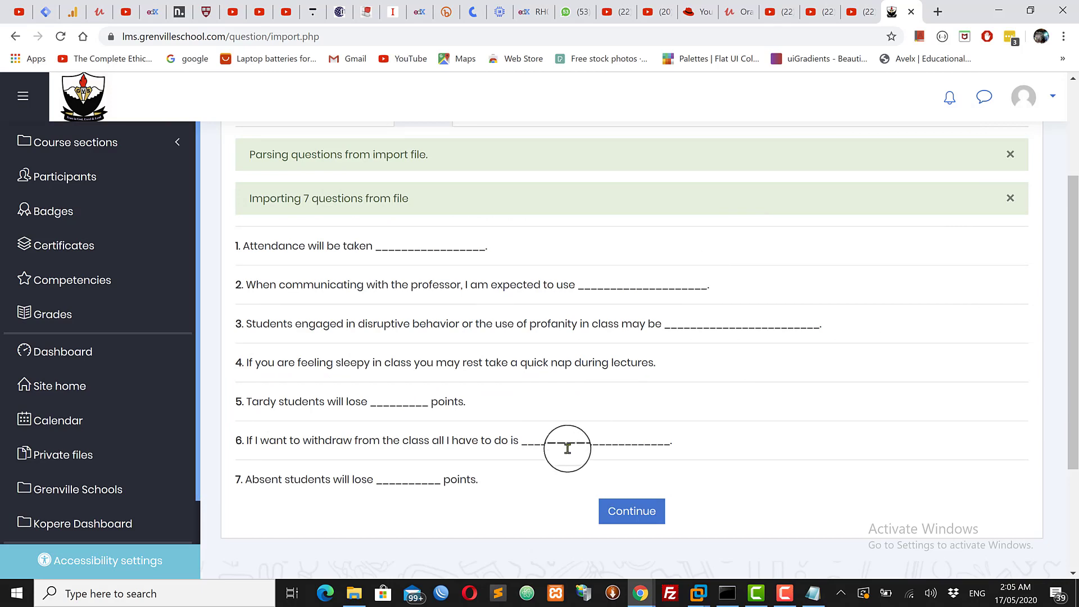
{"action": "left_click_drag", "start_coordinate": [1070, 298], "coordinate": [1071, 190]}
{"action": "scroll", "coordinate": [713, 330], "scroll_direction": "down", "scroll_amount": 5}
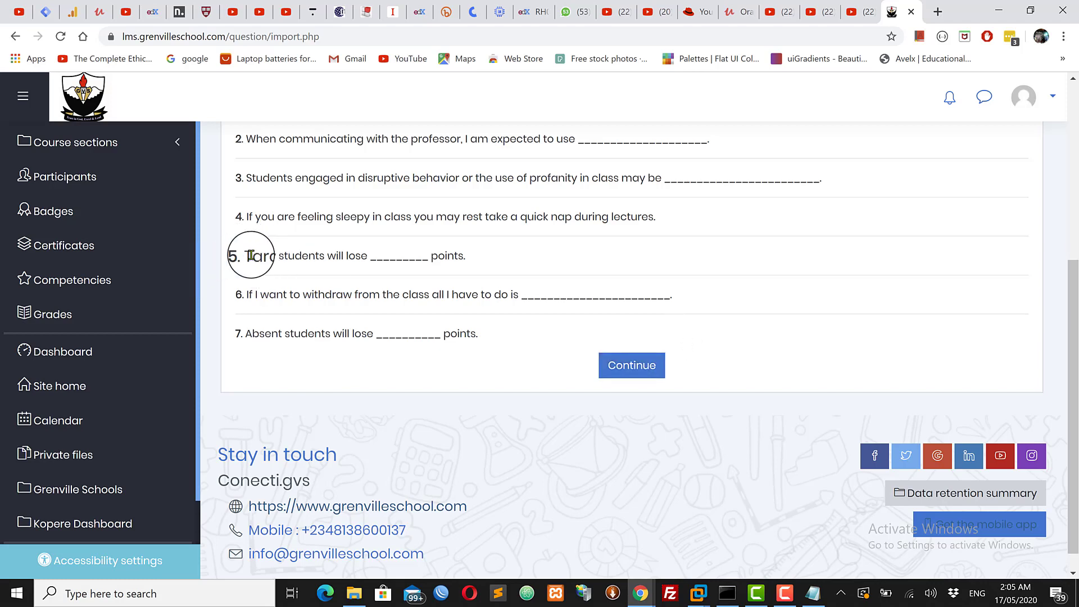
Bring back the Quiz 1 text file, highlight the tardy students question's answer options, and move the Notepad window beside the imported list
{"action": "left_click", "coordinate": [815, 597]}
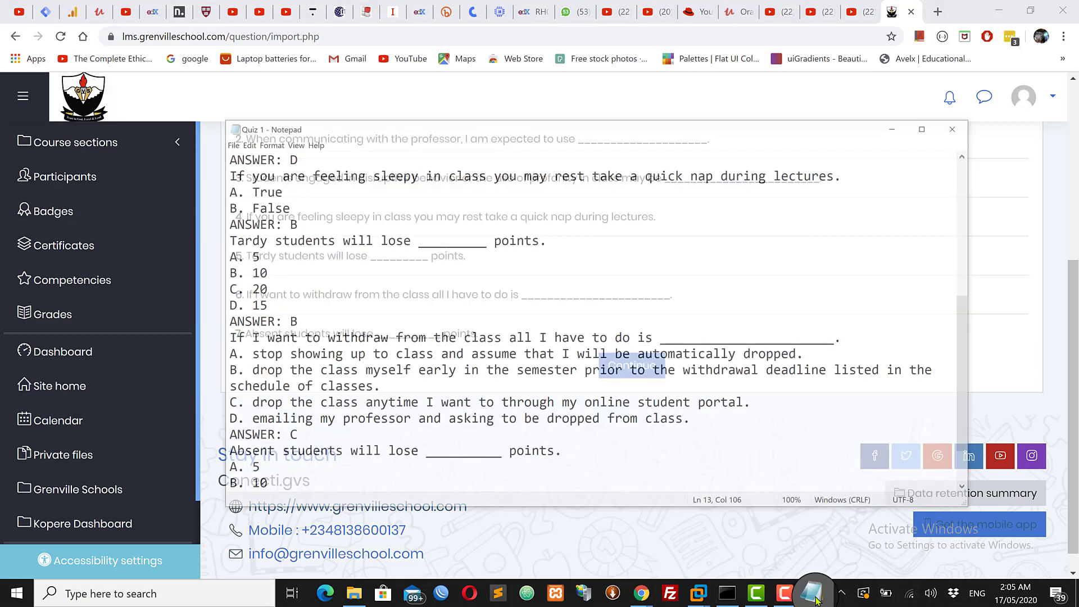
{"action": "left_click_drag", "start_coordinate": [224, 277], "coordinate": [175, 225]}
{"action": "left_click_drag", "start_coordinate": [467, 92], "coordinate": [798, 124]}
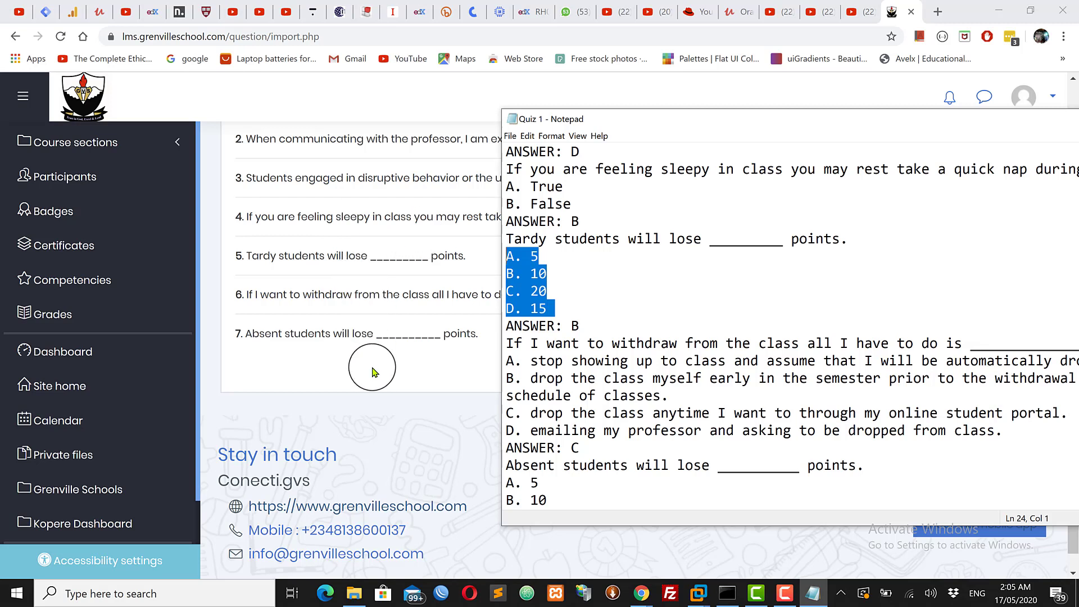
Return to the import results, continue to the question bank, and examine the questions in My Mid-Term Qst
{"action": "left_click", "coordinate": [331, 364]}
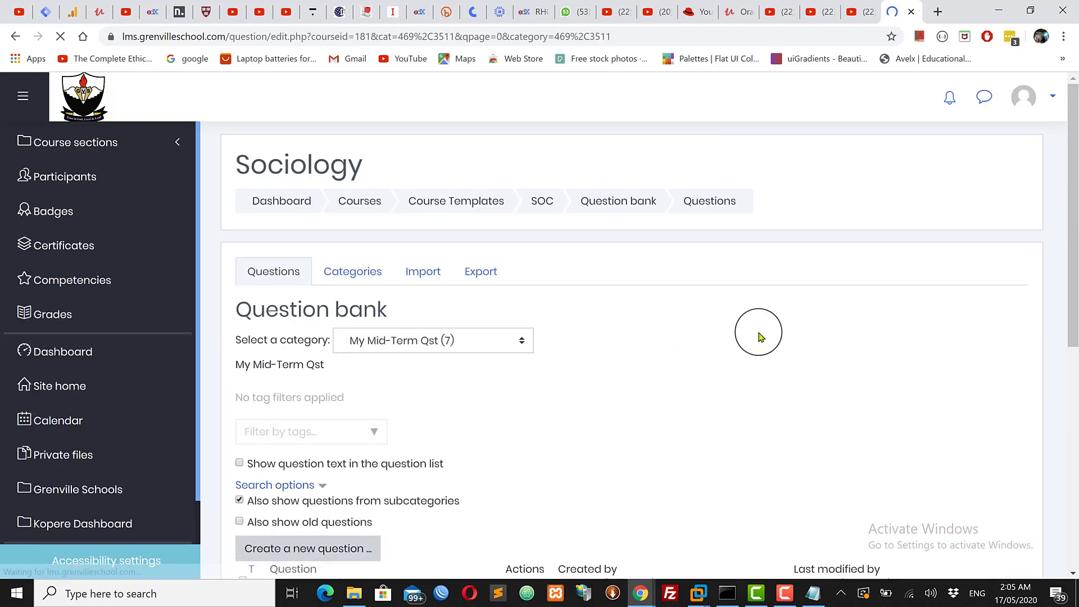
{"action": "left_click_drag", "start_coordinate": [1073, 186], "coordinate": [1072, 265]}
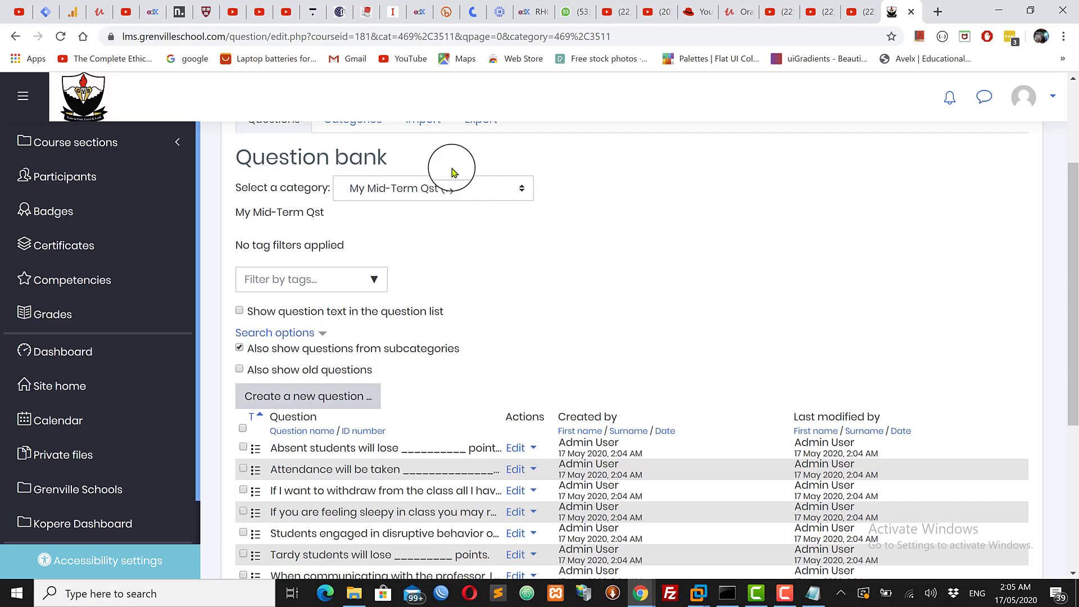
{"action": "left_click_drag", "start_coordinate": [1070, 212], "coordinate": [1074, 236]}
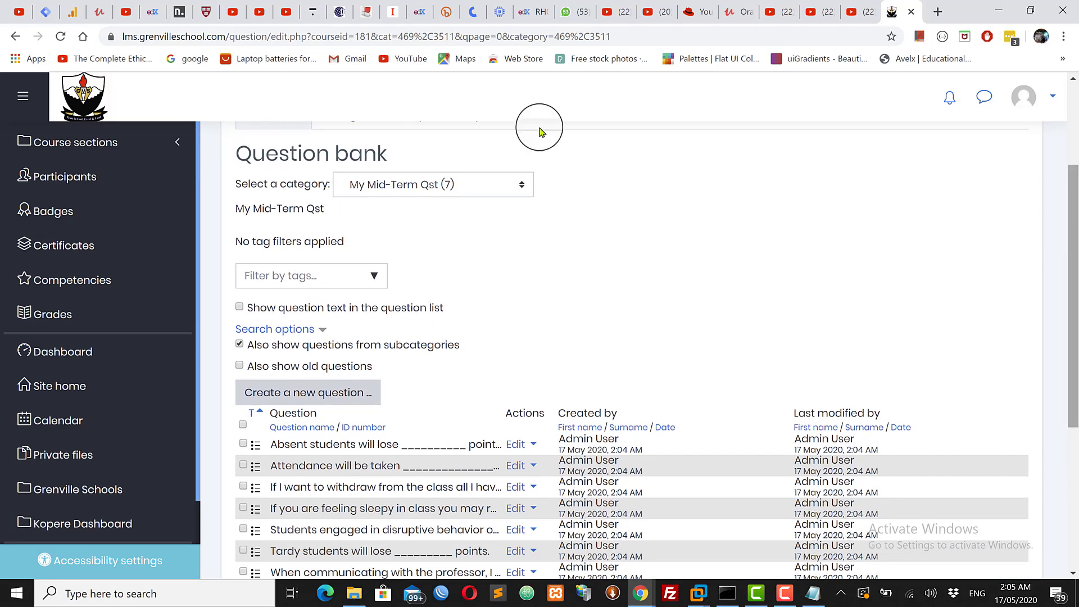
Switch the question bank to the Default for SOC category and look through its questions
{"action": "left_click", "coordinate": [403, 186]}
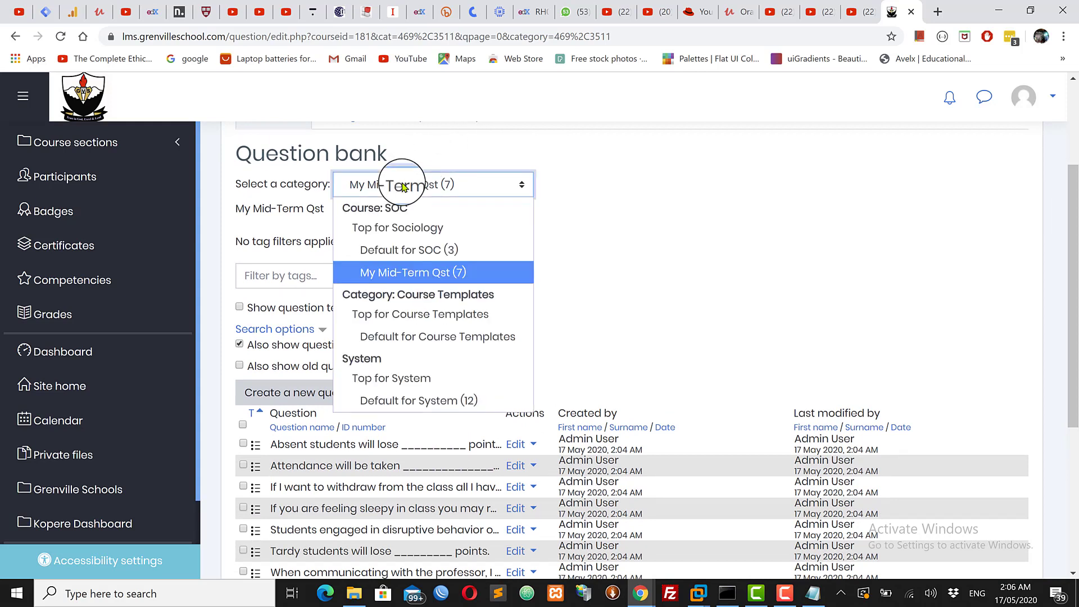
{"action": "left_click", "coordinate": [410, 249]}
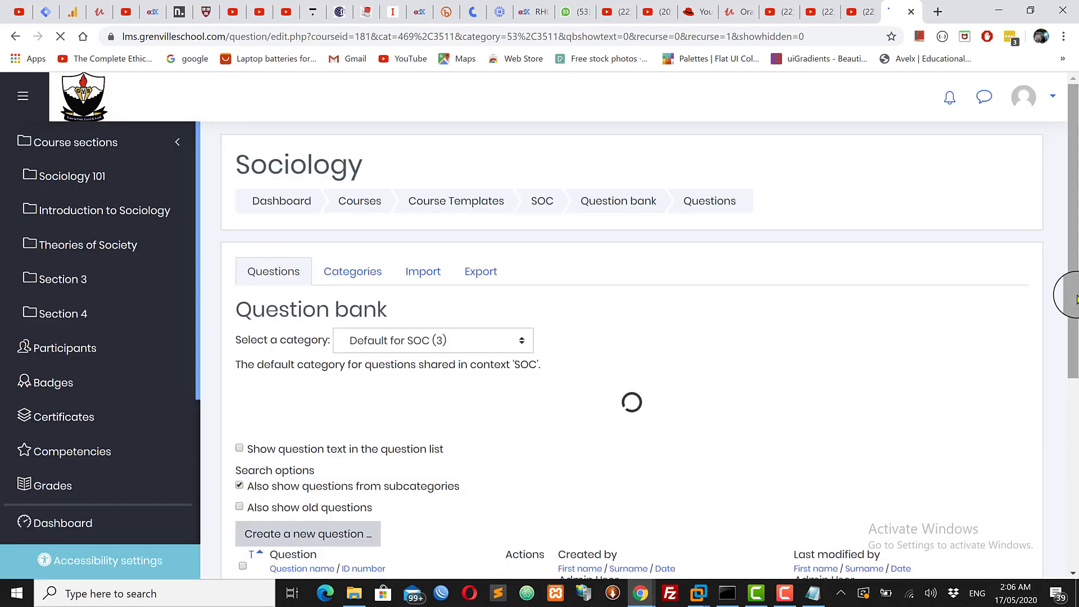
{"action": "left_click_drag", "start_coordinate": [1078, 299], "coordinate": [1071, 447]}
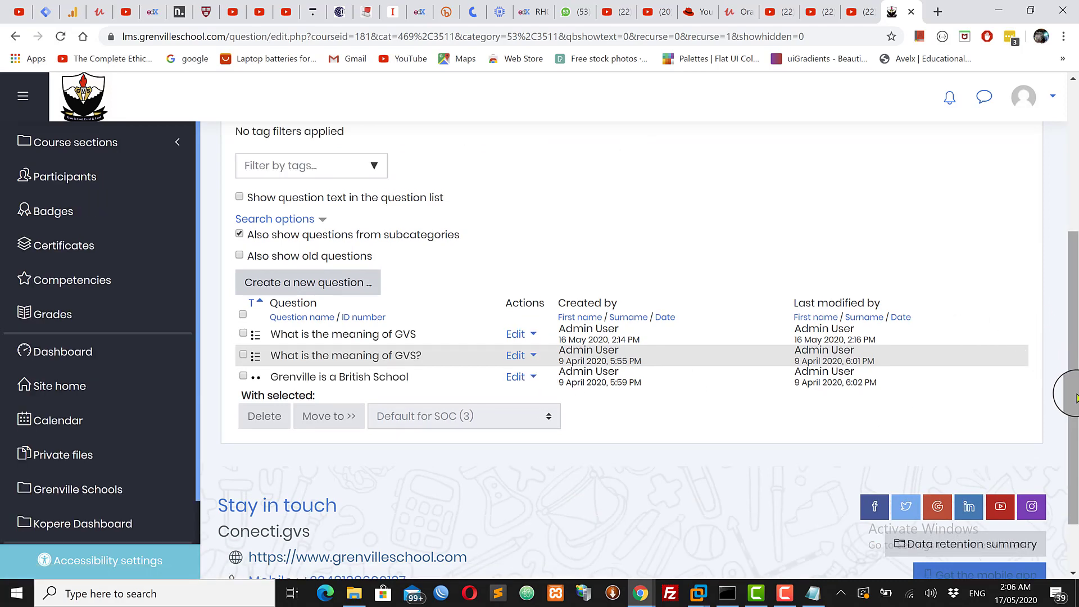
Switch the question bank back to the My Mid-Term Qst category and look over its page
{"action": "left_click_drag", "start_coordinate": [1076, 396], "coordinate": [922, 225]}
{"action": "left_click", "coordinate": [389, 341]}
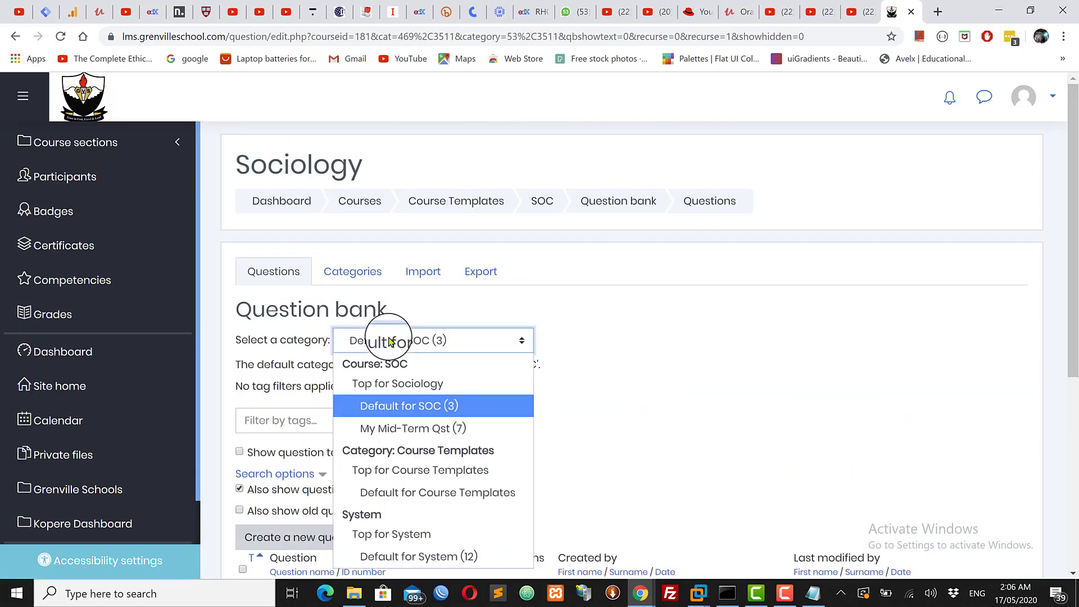
{"action": "left_click", "coordinate": [417, 429]}
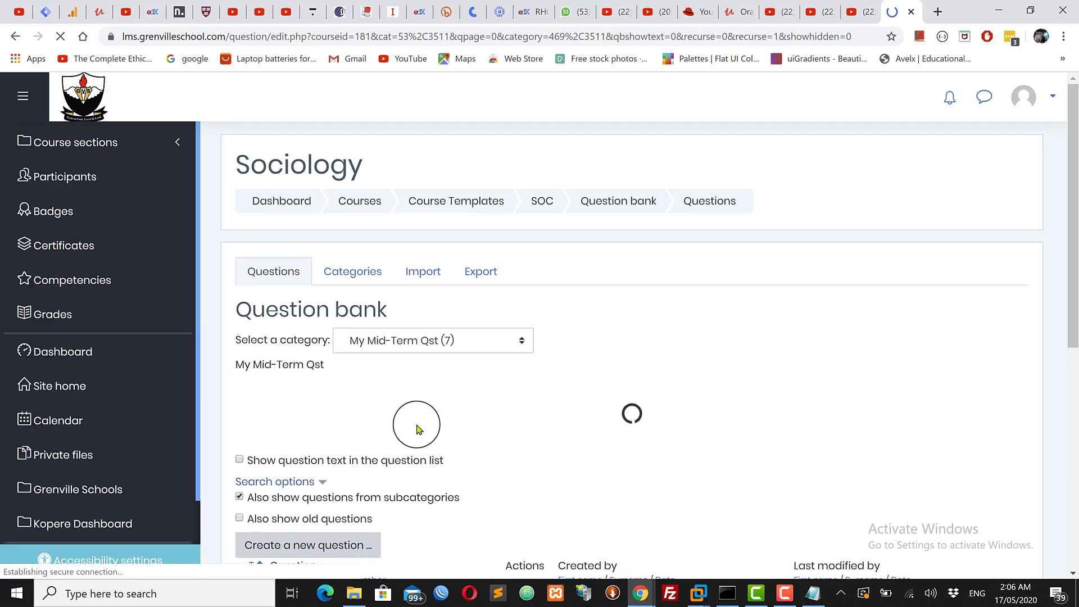
{"action": "mouse_move", "coordinate": [1074, 211]}
{"action": "left_mouse_down"}
{"action": "mouse_move", "coordinate": [1074, 426]}
{"action": "mouse_move", "coordinate": [1073, 216]}
{"action": "left_mouse_up"}
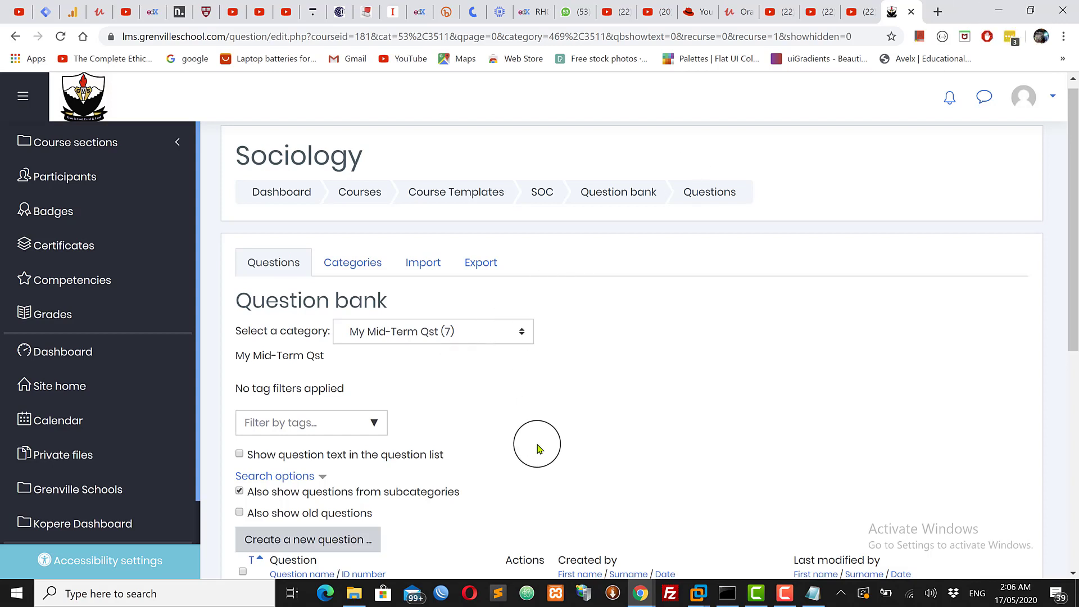
{"action": "left_click_drag", "start_coordinate": [1074, 207], "coordinate": [1070, 185]}
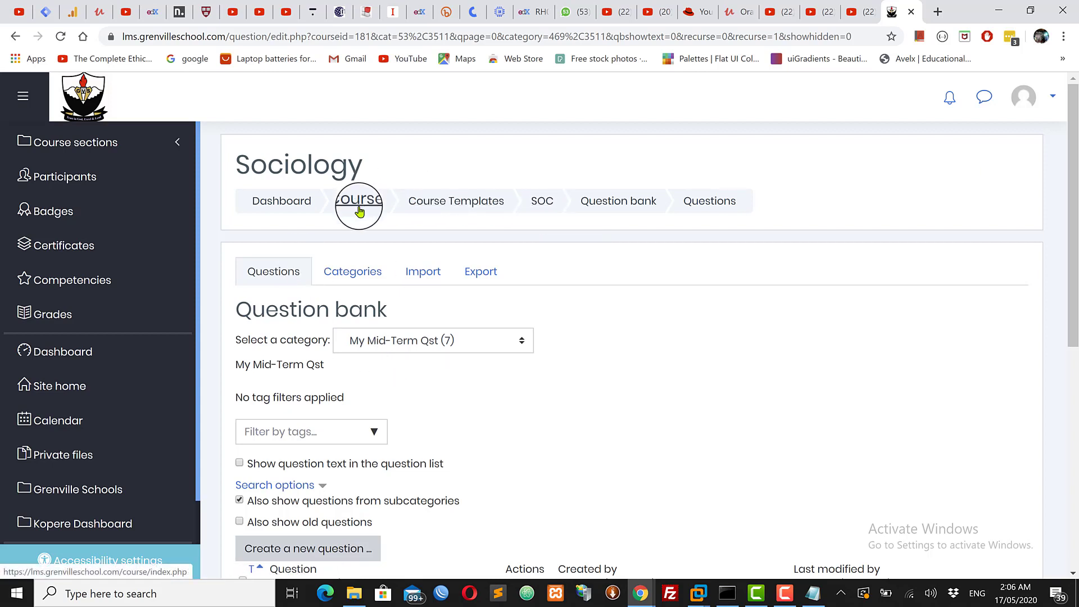
Open the Theories of Society section of the SOC course and turn editing on
{"action": "left_click", "coordinate": [550, 204]}
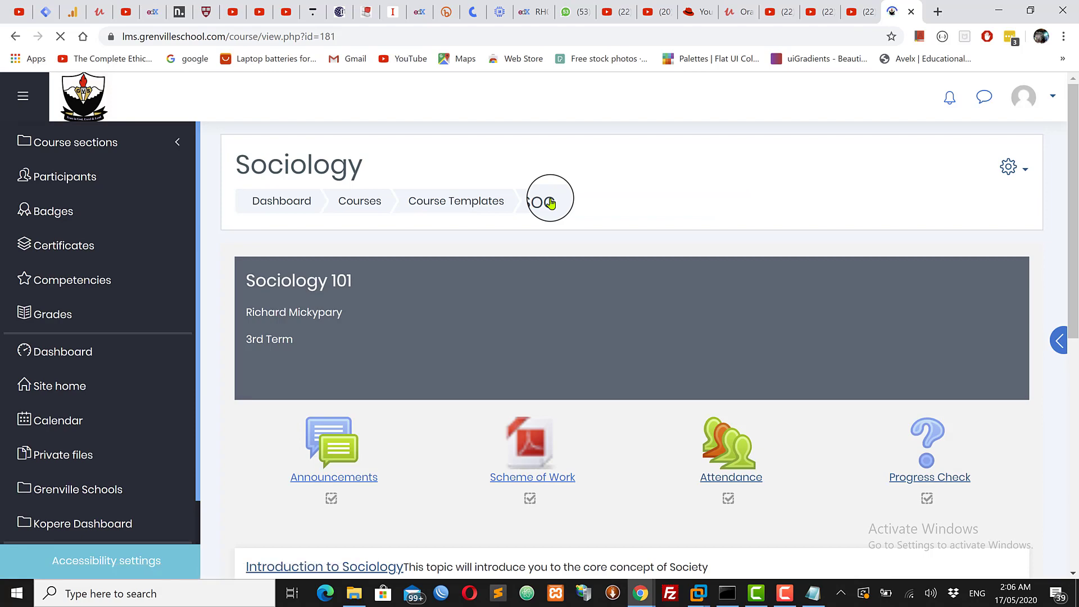
{"action": "left_click_drag", "start_coordinate": [1073, 195], "coordinate": [1072, 376]}
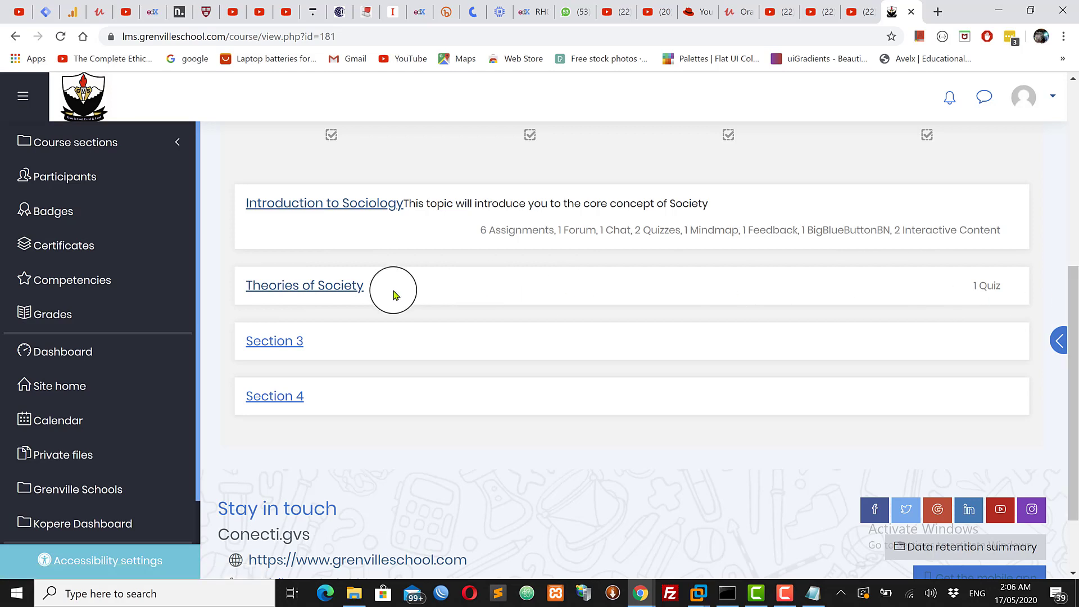
{"action": "left_click", "coordinate": [330, 293]}
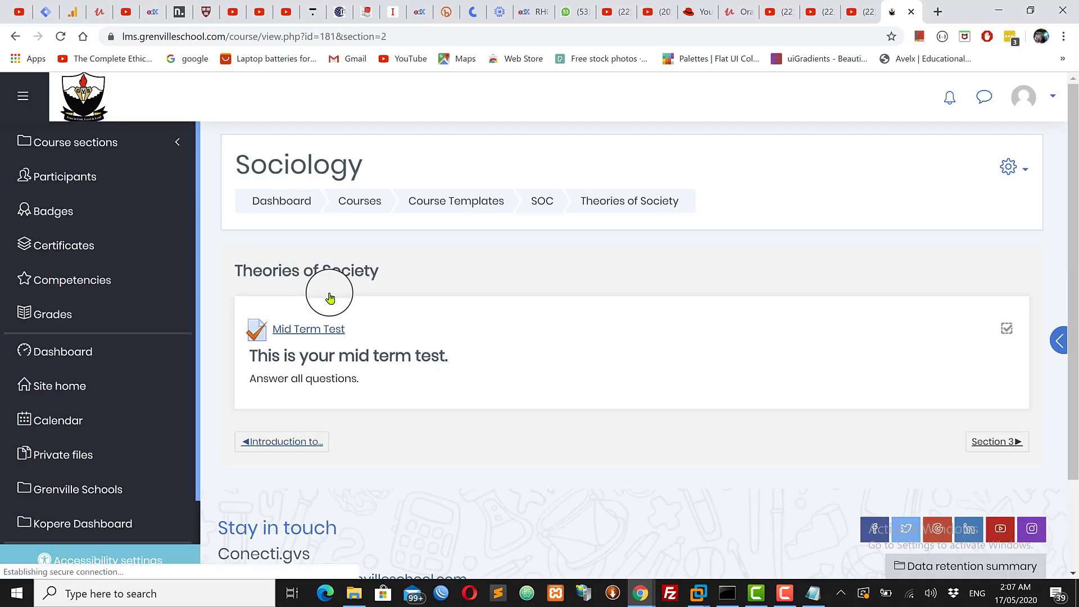
{"action": "left_click", "coordinate": [1010, 167]}
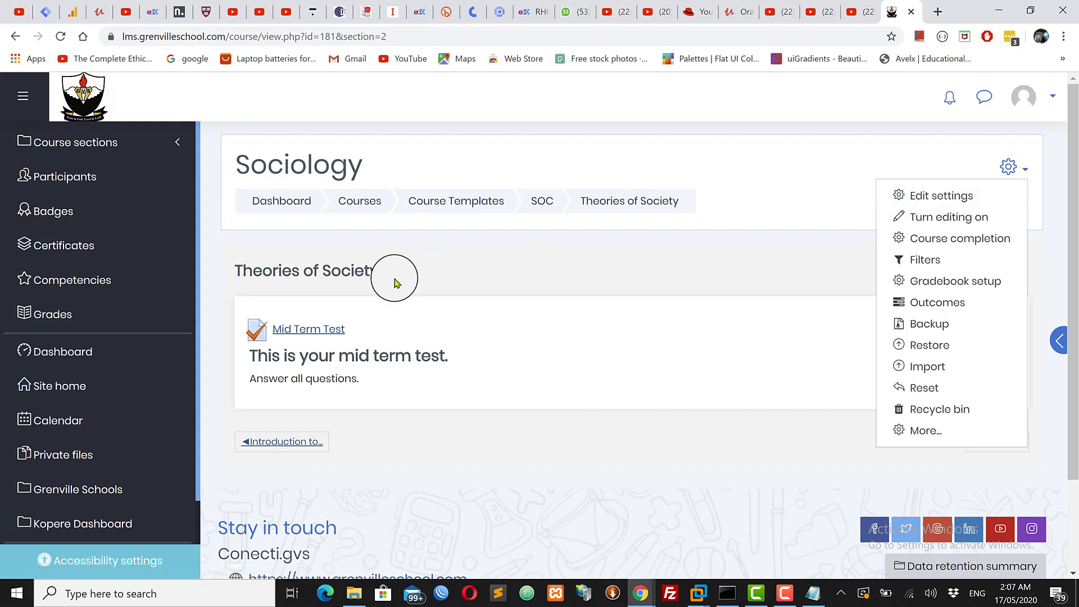
{"action": "left_click", "coordinate": [943, 218]}
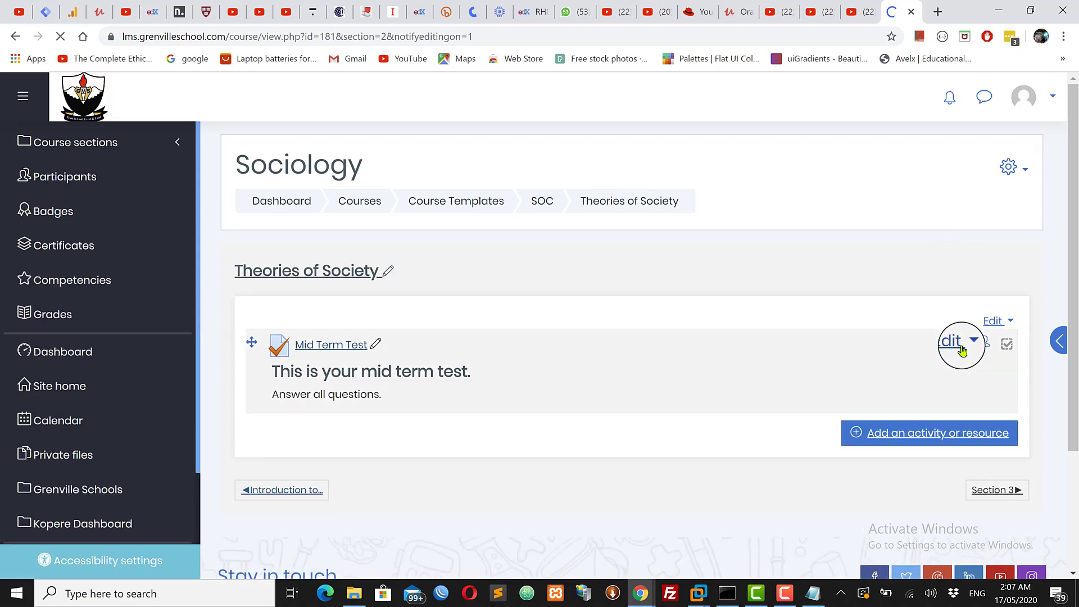
Open the Mid Term Test quiz, look over its details, and open its questions for editing
{"action": "left_click", "coordinate": [953, 342]}
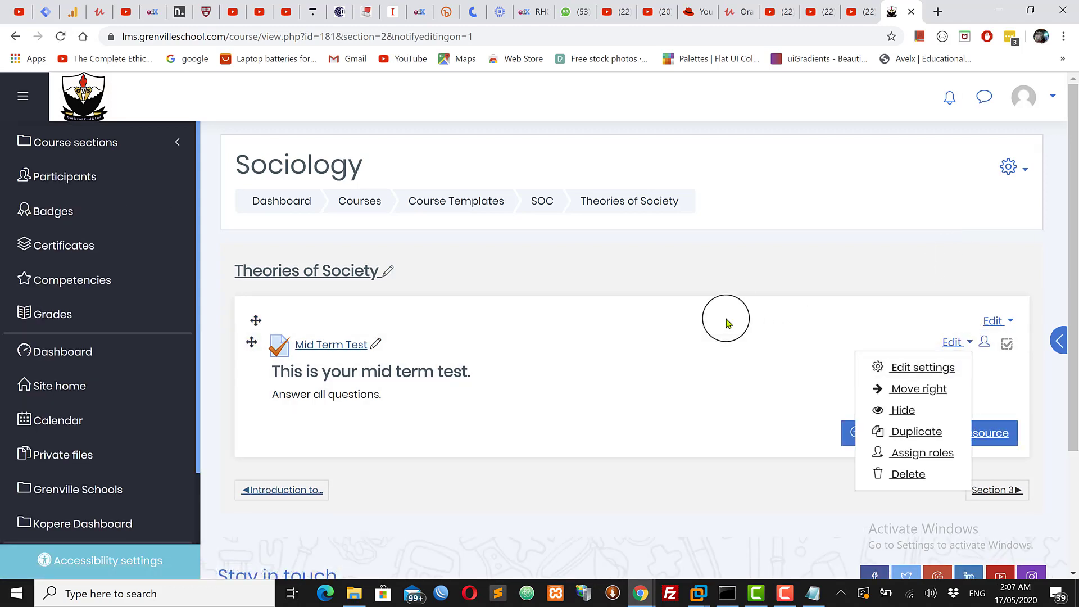
{"action": "key", "text": "Escape"}
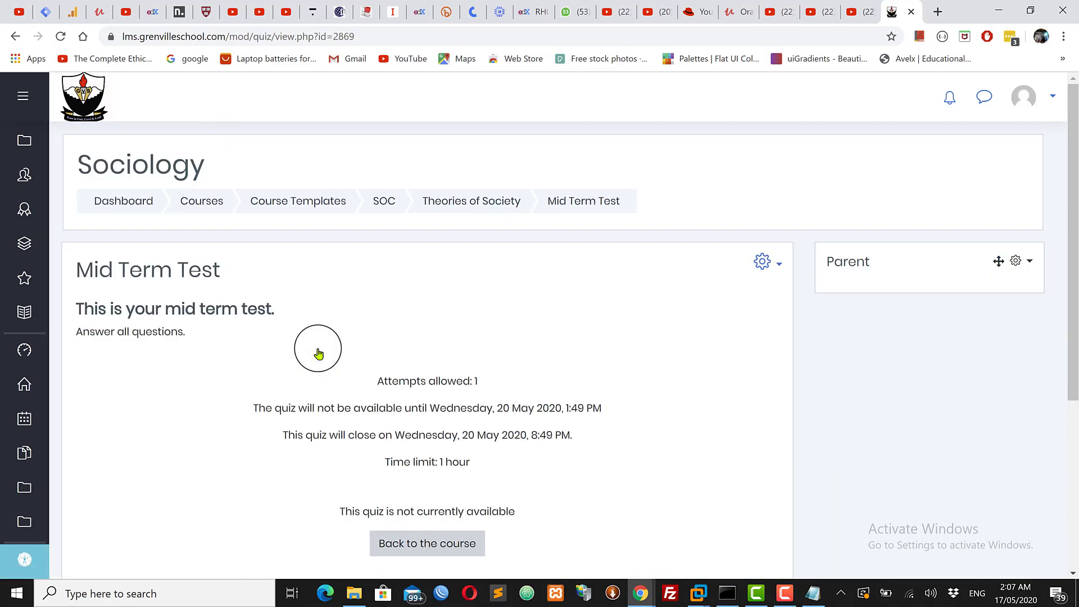
{"action": "left_click_drag", "start_coordinate": [1075, 191], "coordinate": [1070, 240]}
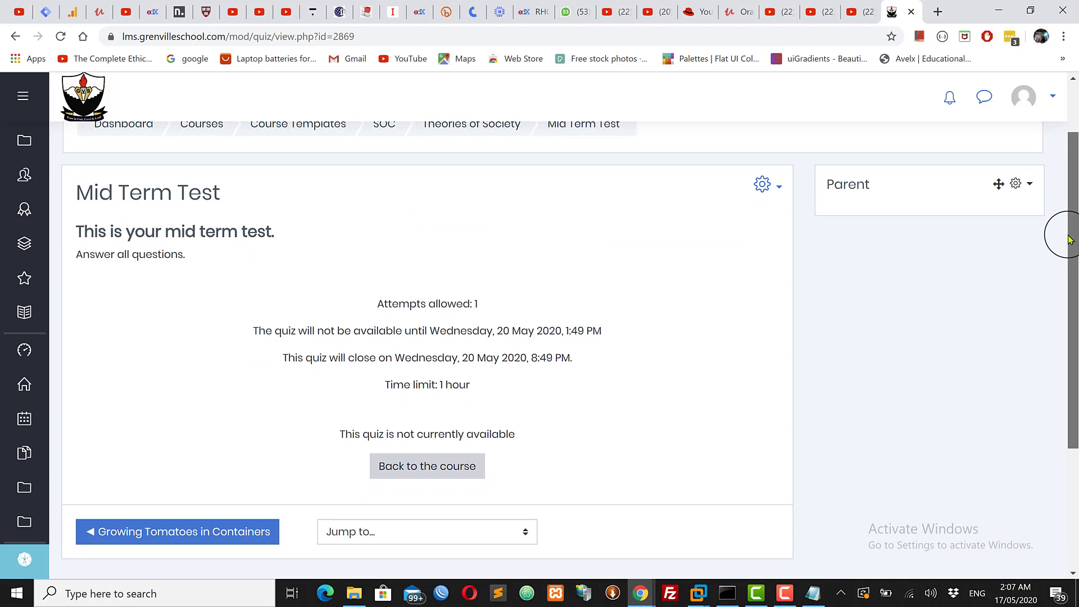
{"action": "left_click_drag", "start_coordinate": [1070, 240], "coordinate": [1074, 248]}
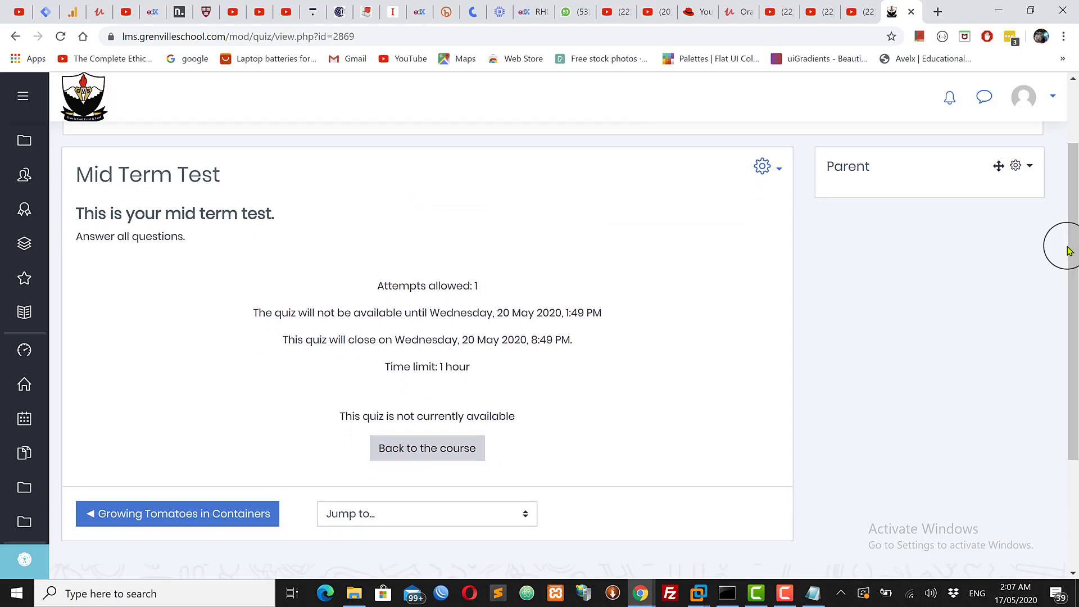
{"action": "left_click", "coordinate": [769, 171]}
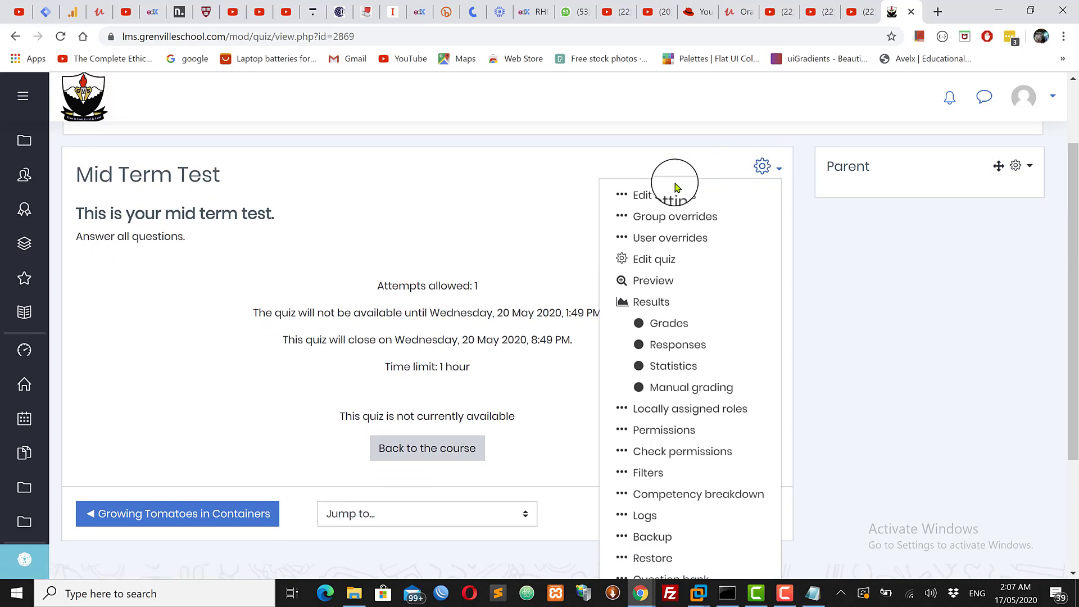
{"action": "left_click", "coordinate": [657, 261]}
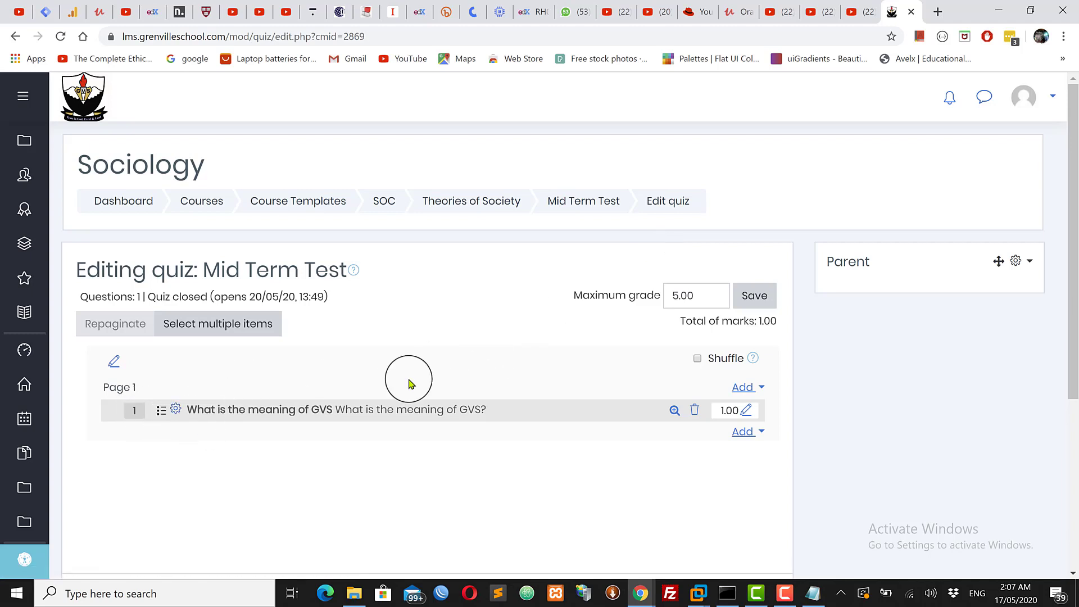
Start adding questions from the question bank at the end of the quiz and choose the My Mid-Term Qst category
{"action": "left_click", "coordinate": [741, 440]}
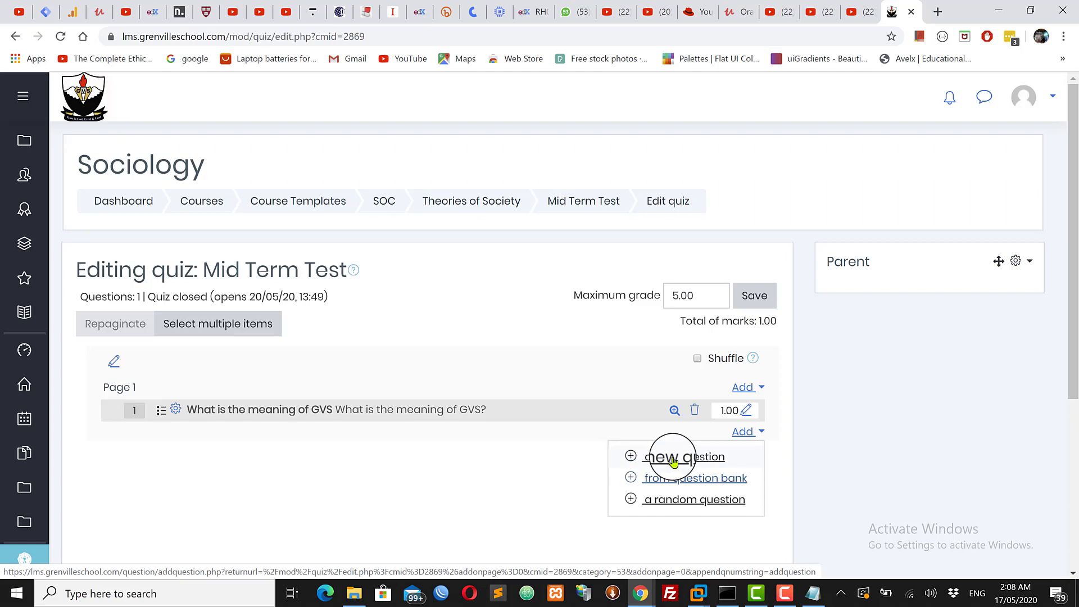
{"action": "left_click", "coordinate": [674, 483]}
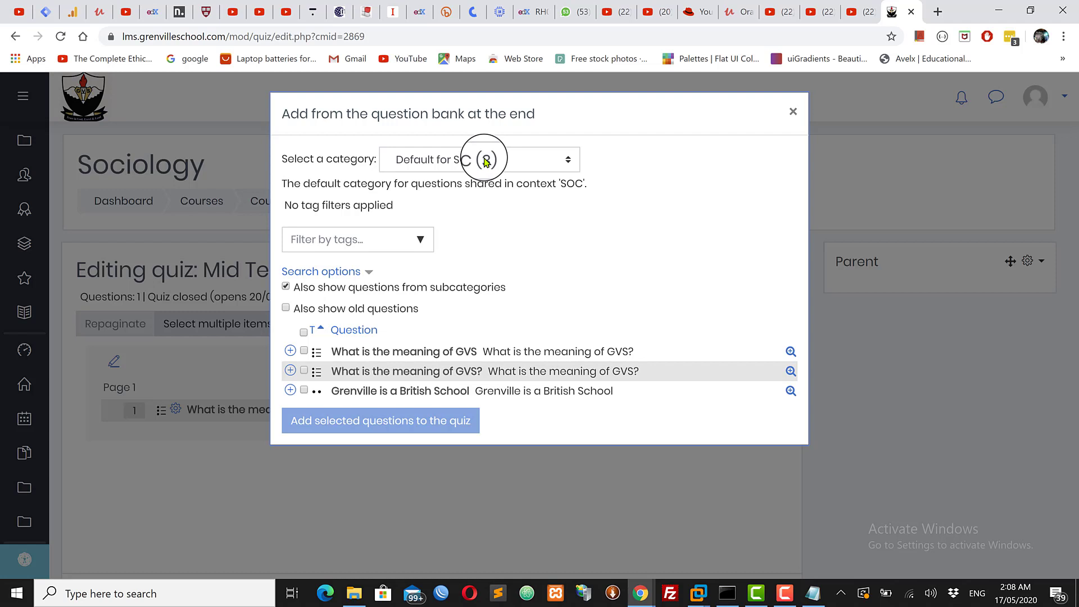
{"action": "left_click", "coordinate": [304, 372]}
{"action": "left_click", "coordinate": [304, 371]}
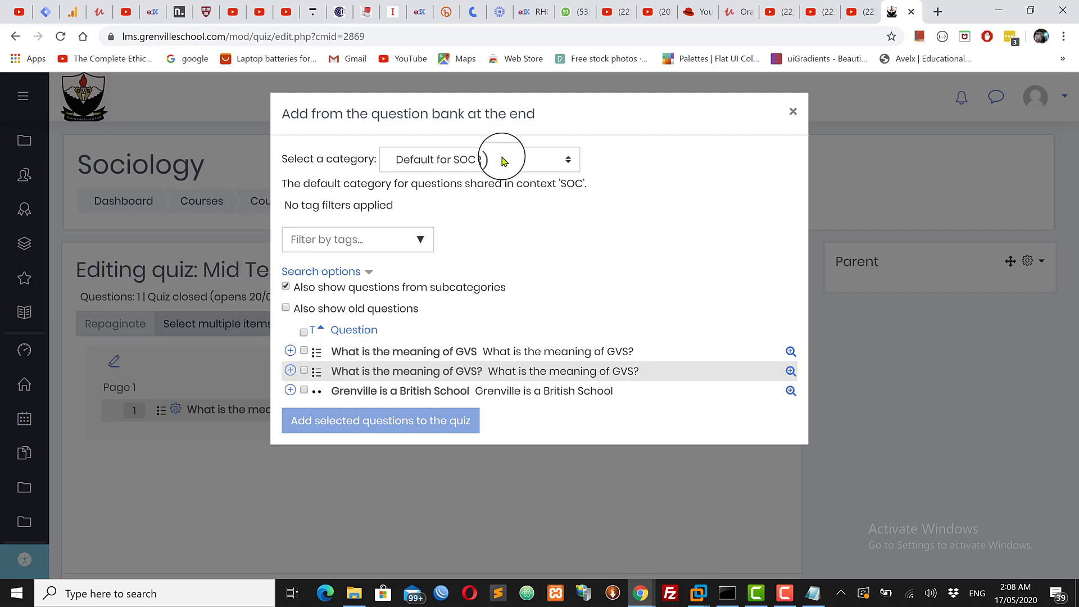
{"action": "left_click", "coordinate": [484, 161]}
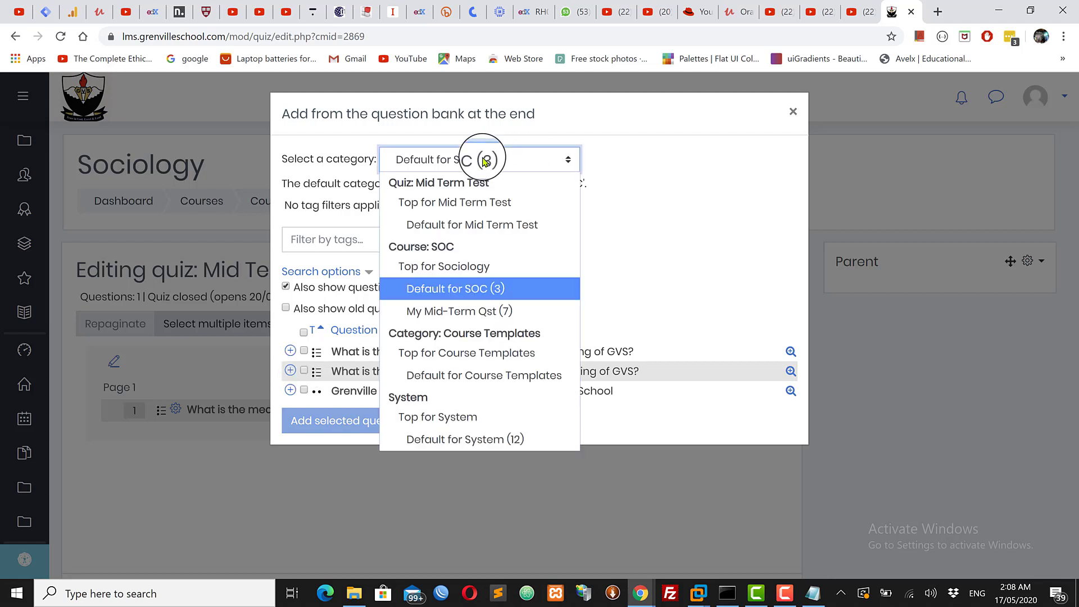
{"action": "left_click", "coordinate": [455, 202]}
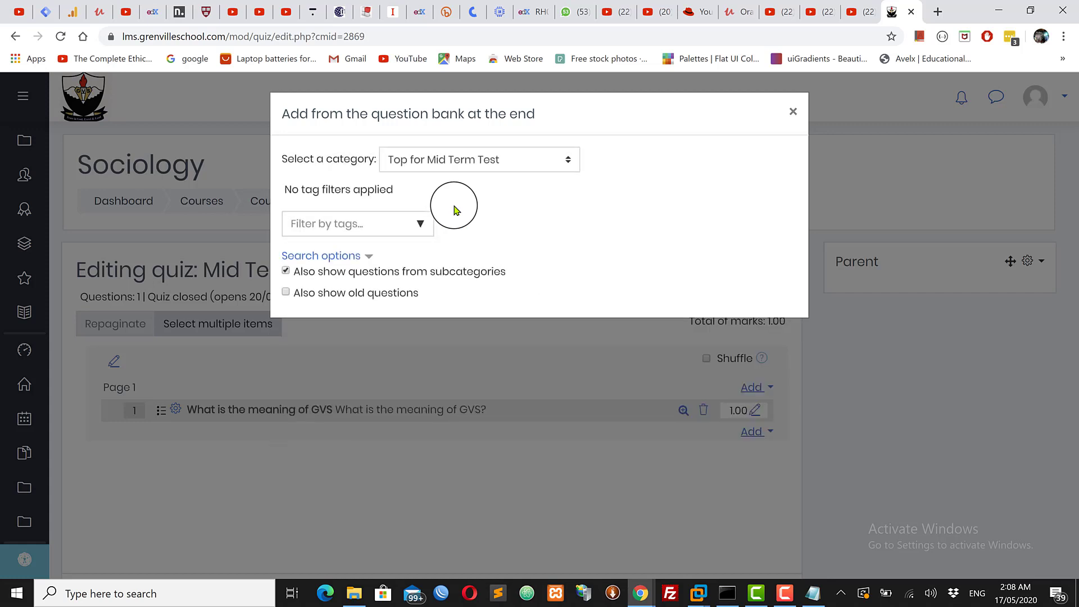
{"action": "left_click", "coordinate": [459, 162]}
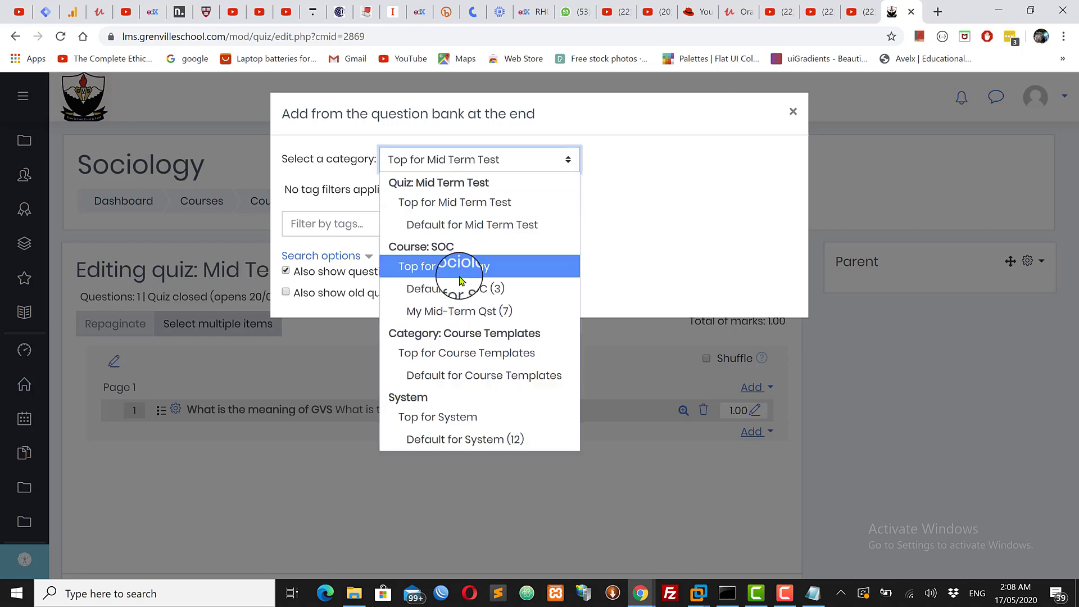
{"action": "left_click", "coordinate": [459, 311]}
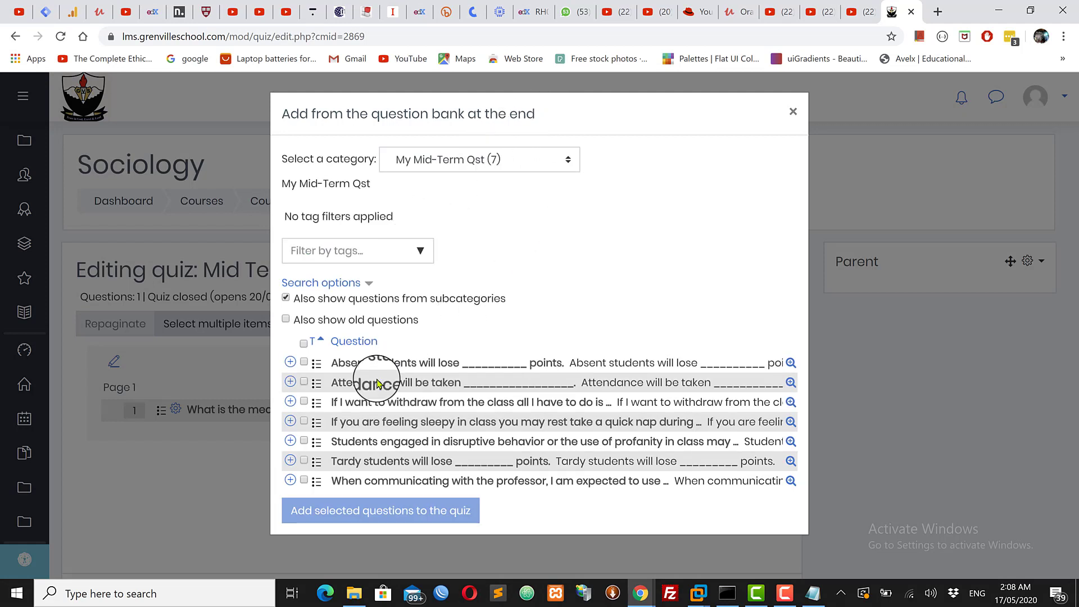
Select all the questions in My Mid-Term Qst and add them to the Mid Term Test
{"action": "left_click", "coordinate": [304, 382]}
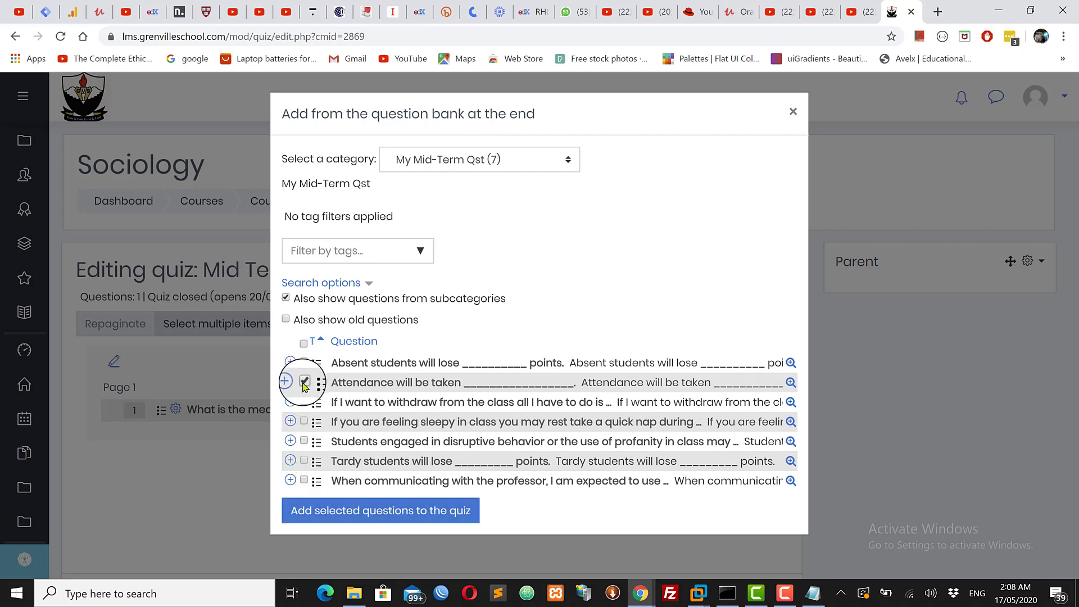
{"action": "left_click", "coordinate": [304, 441]}
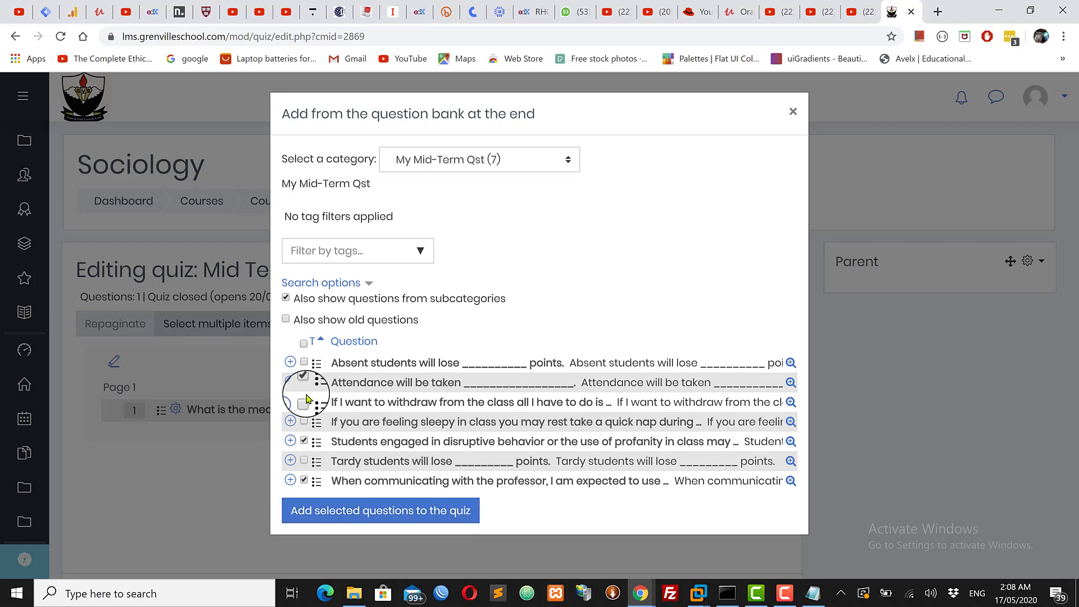
{"action": "left_click", "coordinate": [304, 345]}
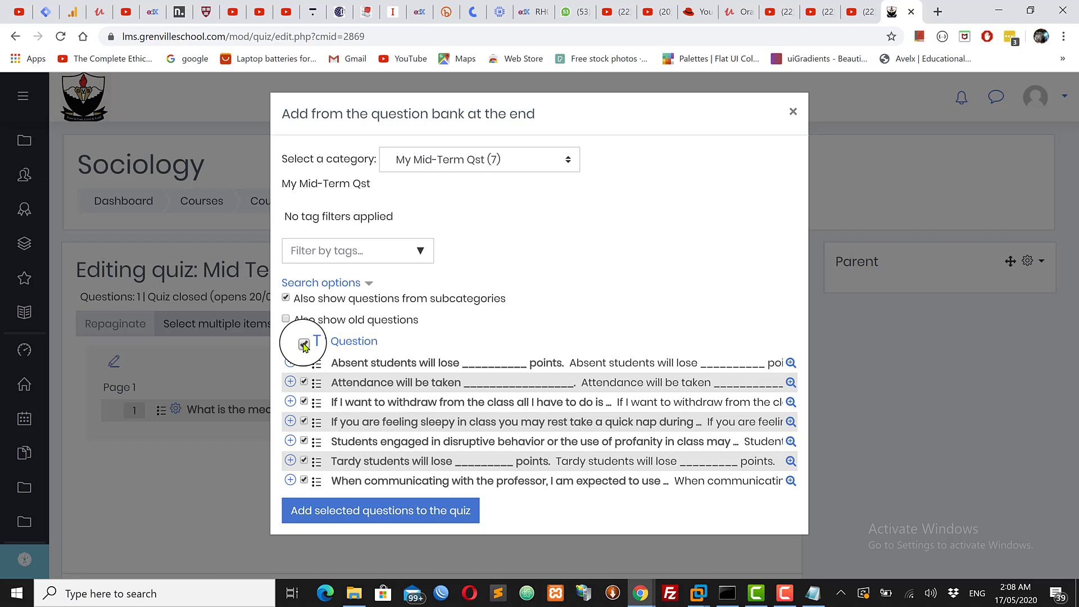
{"action": "left_click", "coordinate": [372, 514]}
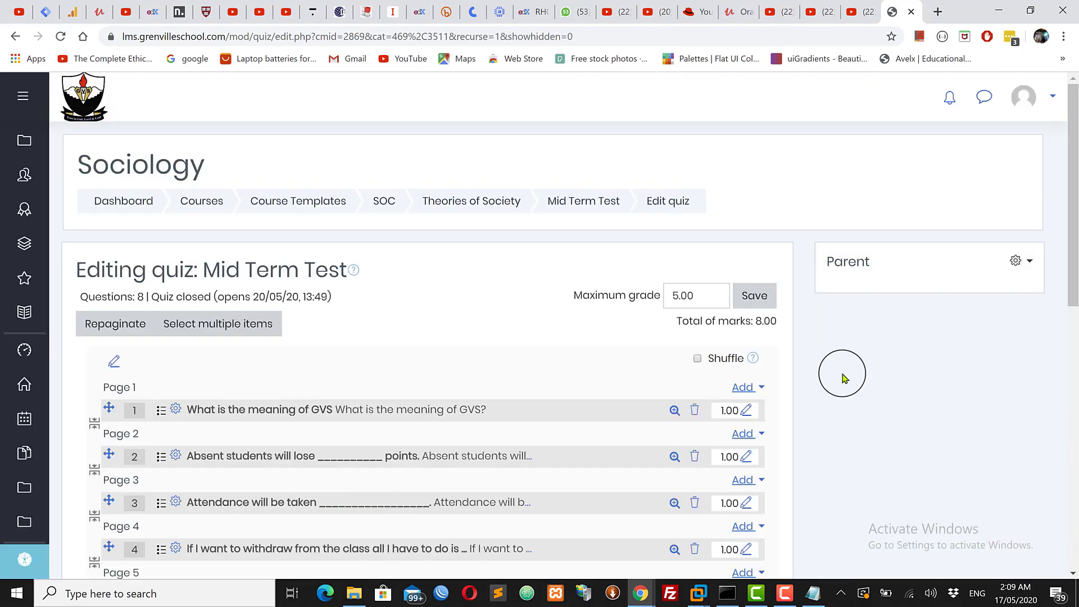
Add "What is the meaning of GVS" and "Grenville is a British School" from the Default for SOC category, and review the quiz's question list
{"action": "left_click_drag", "start_coordinate": [1071, 230], "coordinate": [1068, 351]}
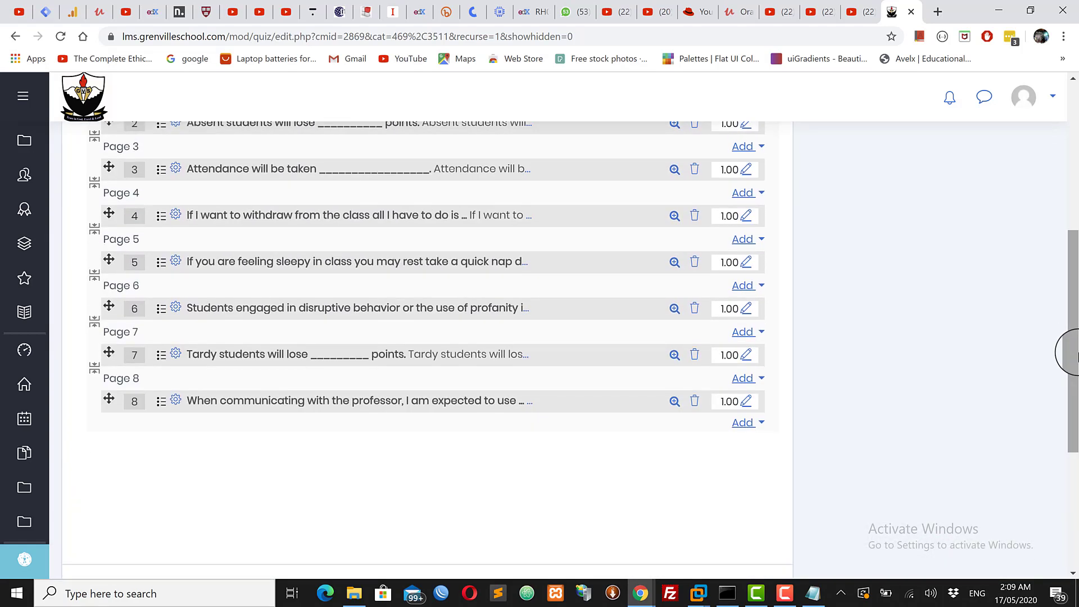
{"action": "left_click", "coordinate": [743, 425]}
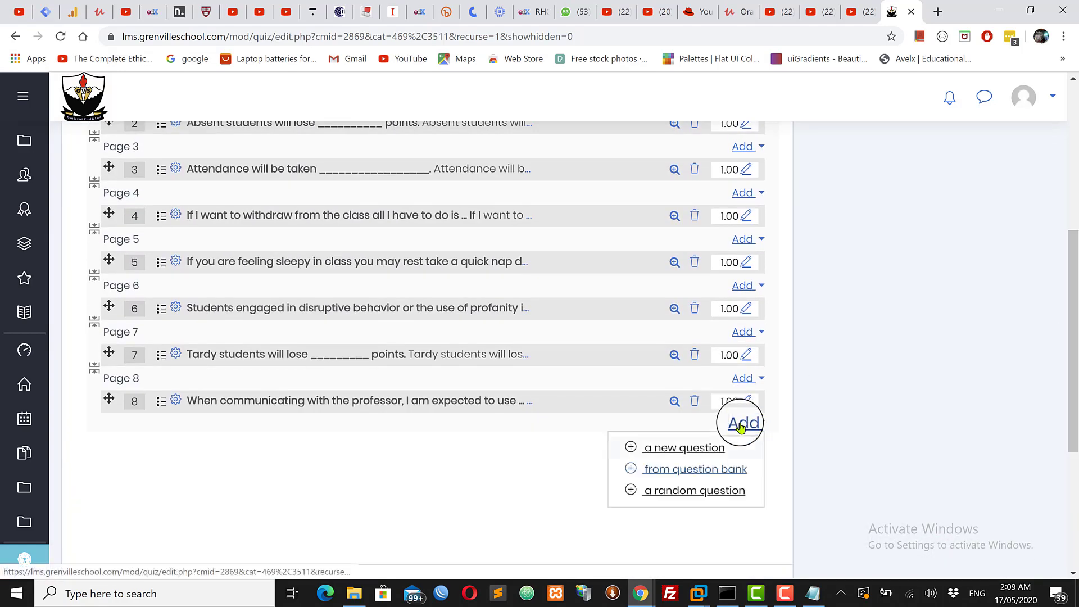
{"action": "left_click", "coordinate": [652, 470]}
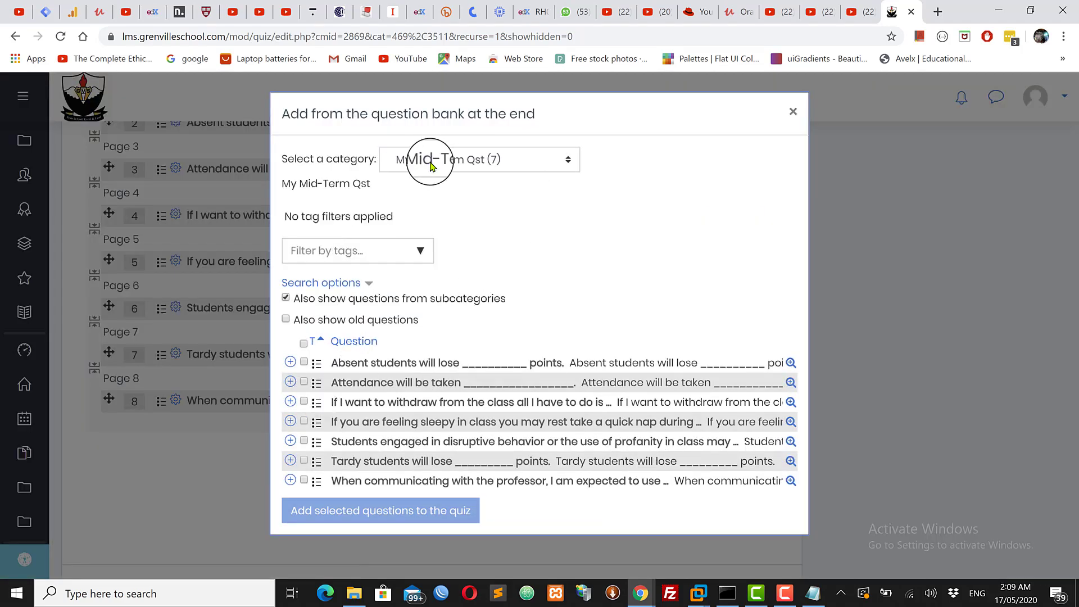
{"action": "left_click", "coordinate": [475, 159]}
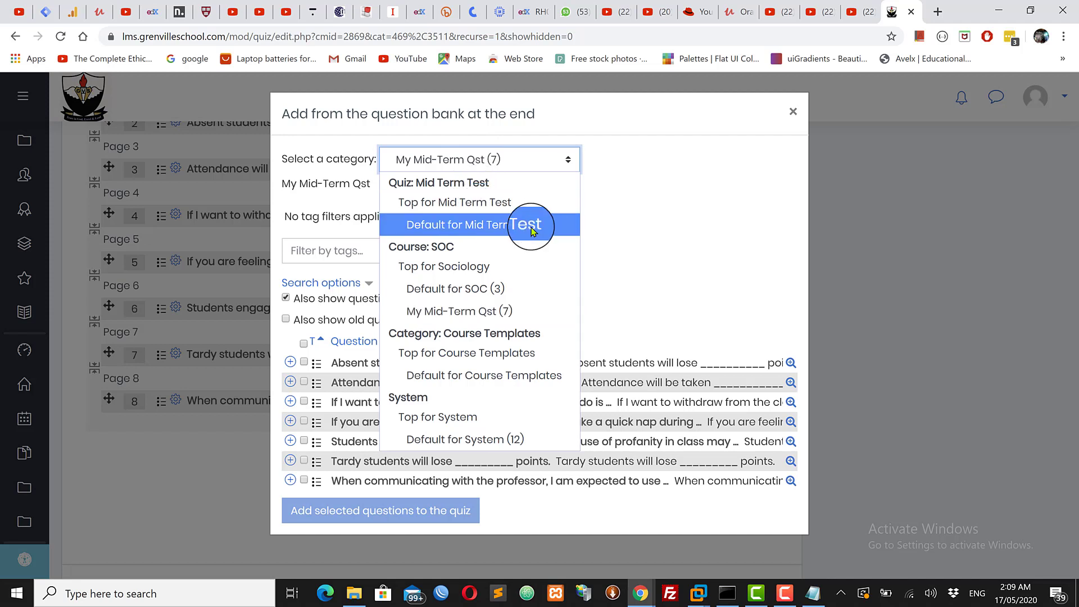
{"action": "left_click", "coordinate": [465, 289]}
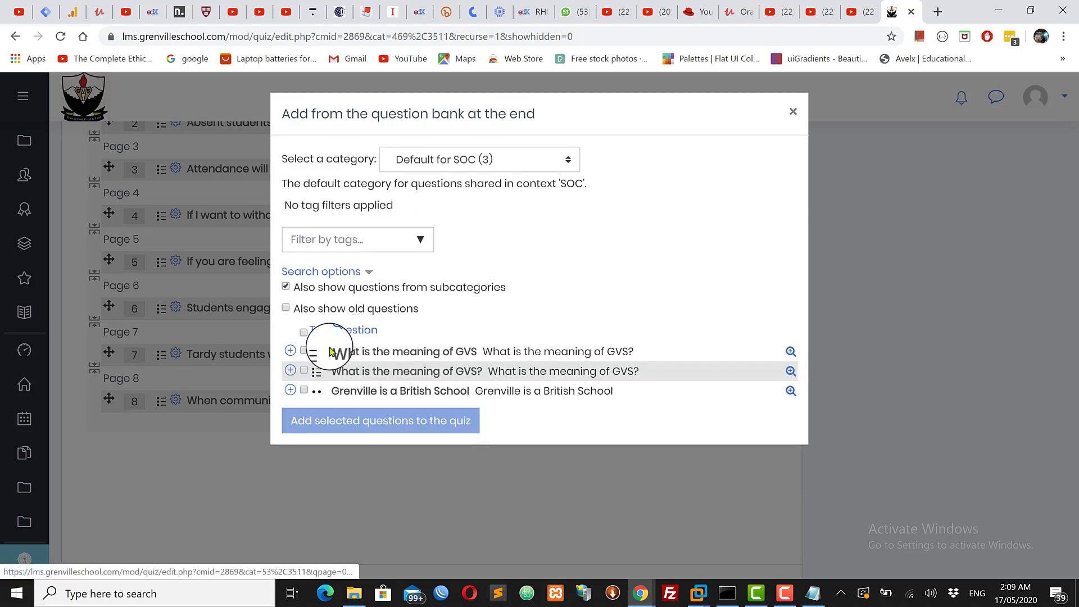
{"action": "left_click", "coordinate": [304, 351]}
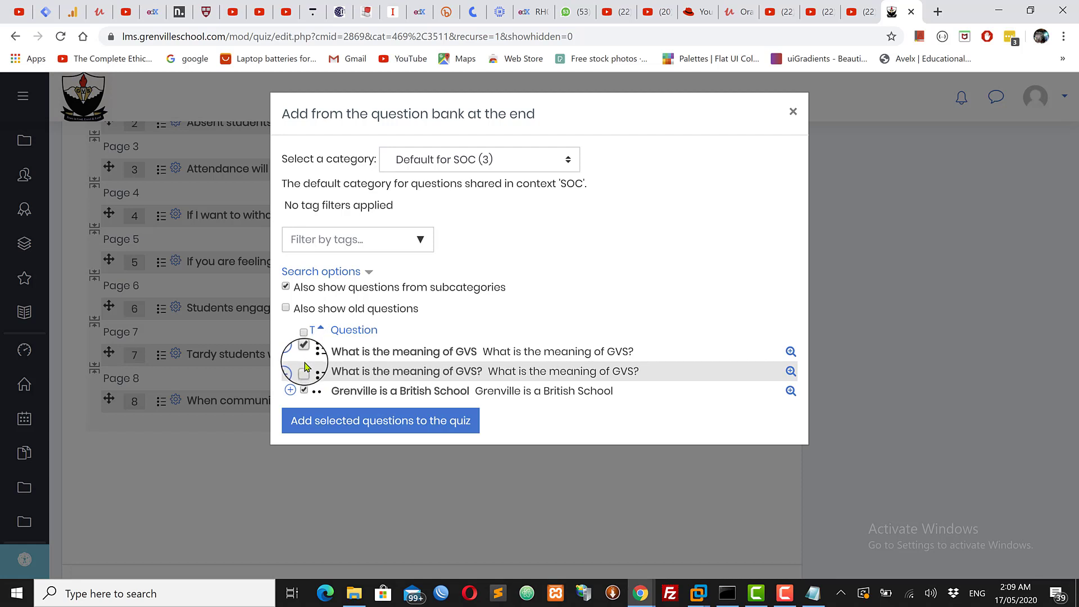
{"action": "left_click", "coordinate": [380, 423]}
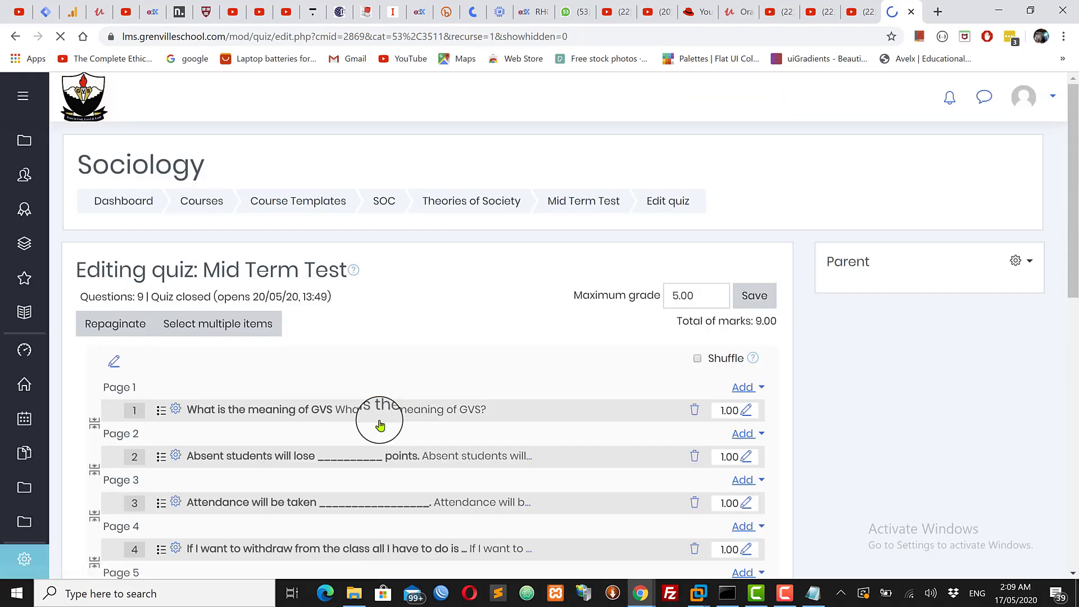
{"action": "mouse_move", "coordinate": [1070, 272]}
{"action": "left_mouse_down"}
{"action": "mouse_move", "coordinate": [1071, 362]}
{"action": "mouse_move", "coordinate": [1071, 265]}
{"action": "mouse_move", "coordinate": [1073, 277]}
{"action": "left_mouse_up"}
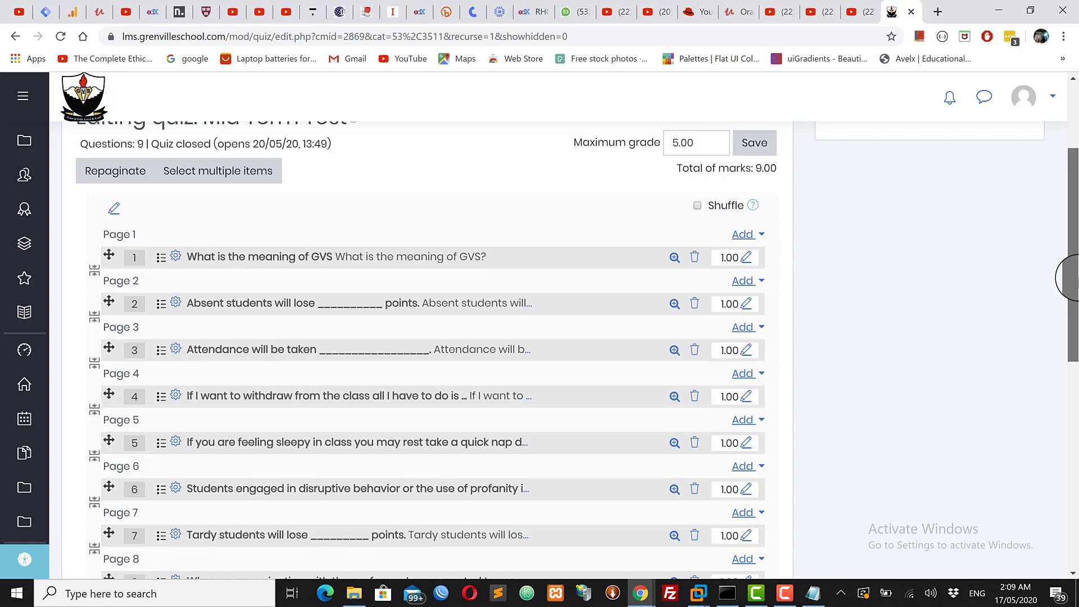
{"action": "left_click_drag", "start_coordinate": [1068, 278], "coordinate": [1068, 386]}
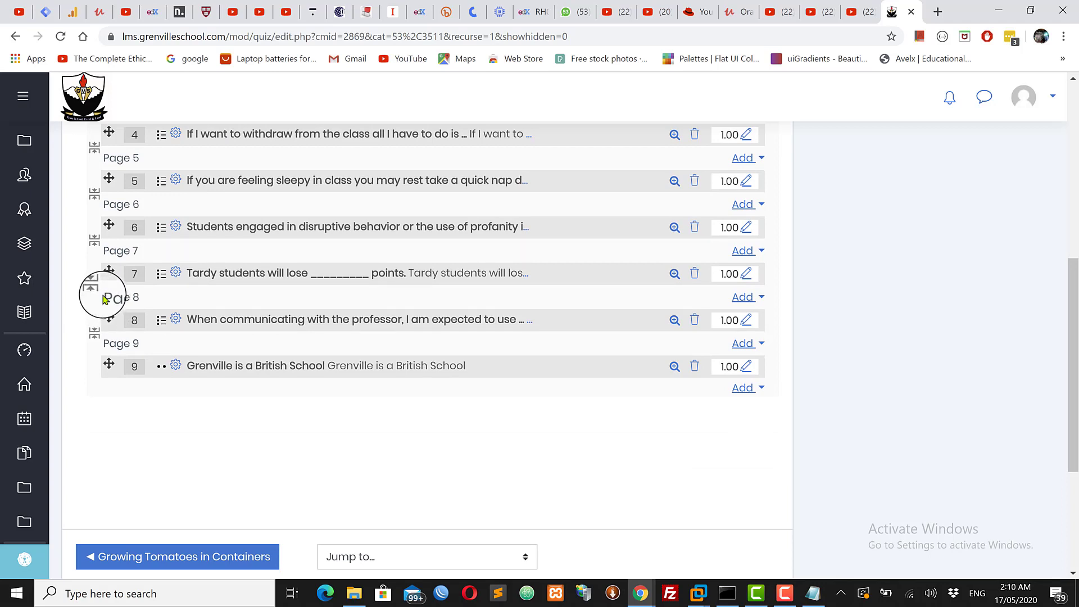
Add two random questions from the Default for SOC category at the end of the Mid Term Test
{"action": "left_click", "coordinate": [742, 391]}
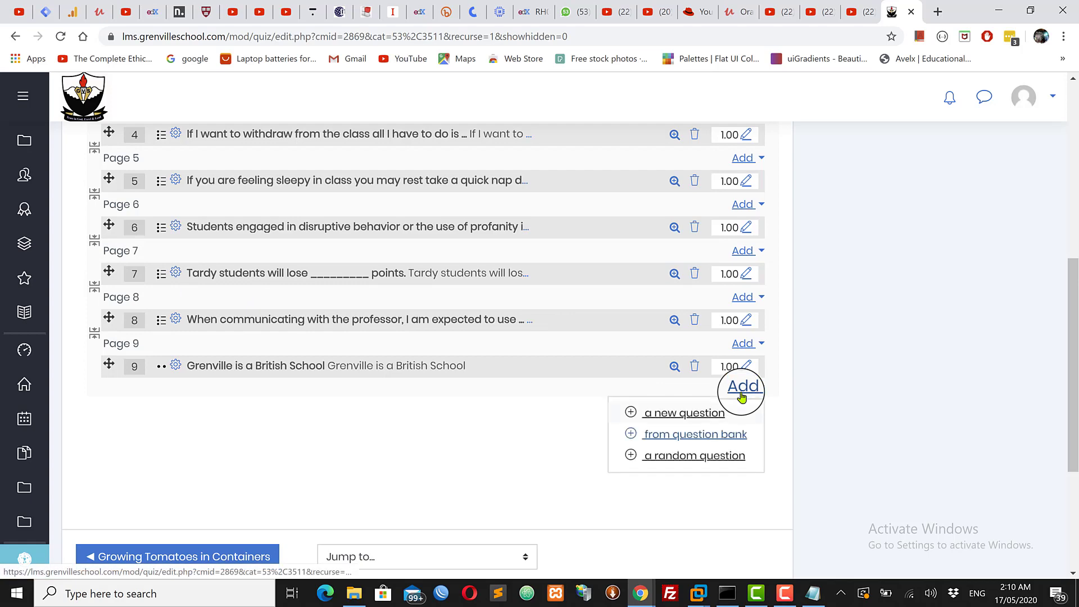
{"action": "left_click", "coordinate": [691, 459]}
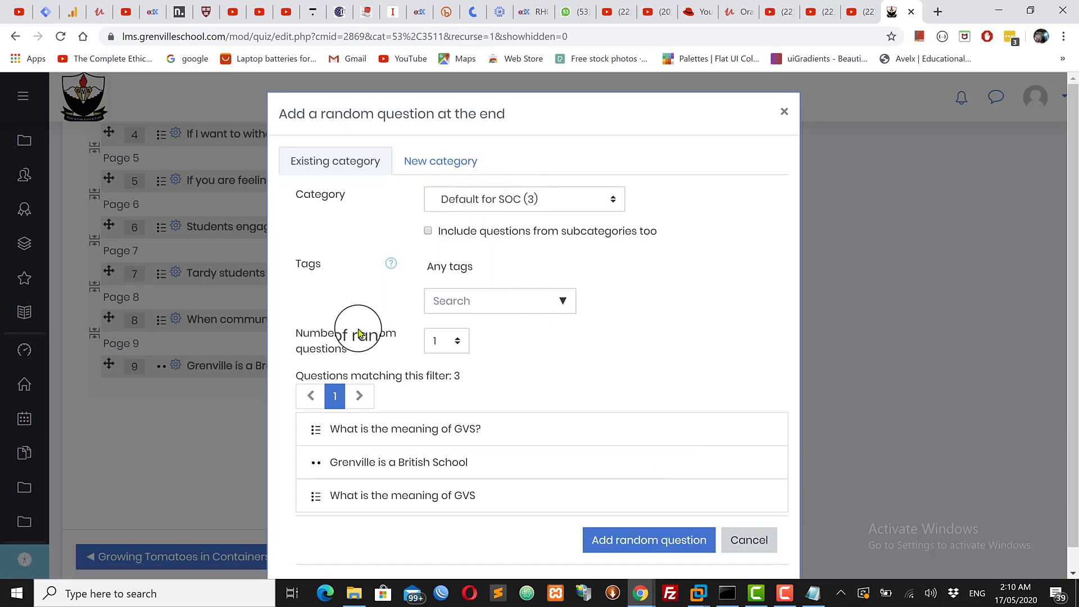
{"action": "left_click", "coordinate": [447, 349]}
{"action": "key", "text": "BackSpace"}
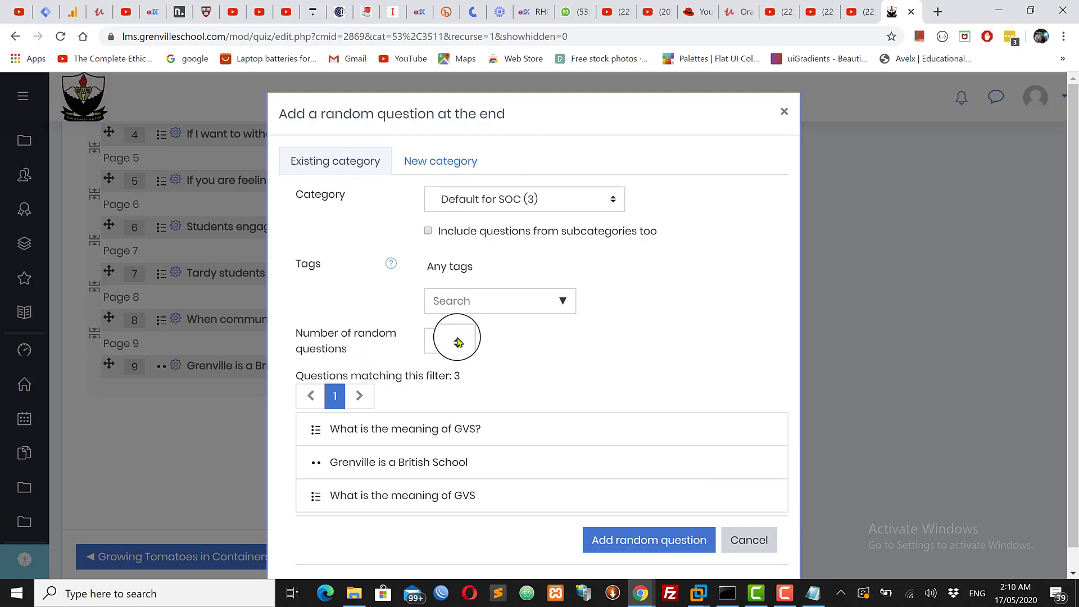
{"action": "left_click", "coordinate": [456, 341]}
{"action": "left_click", "coordinate": [442, 93]}
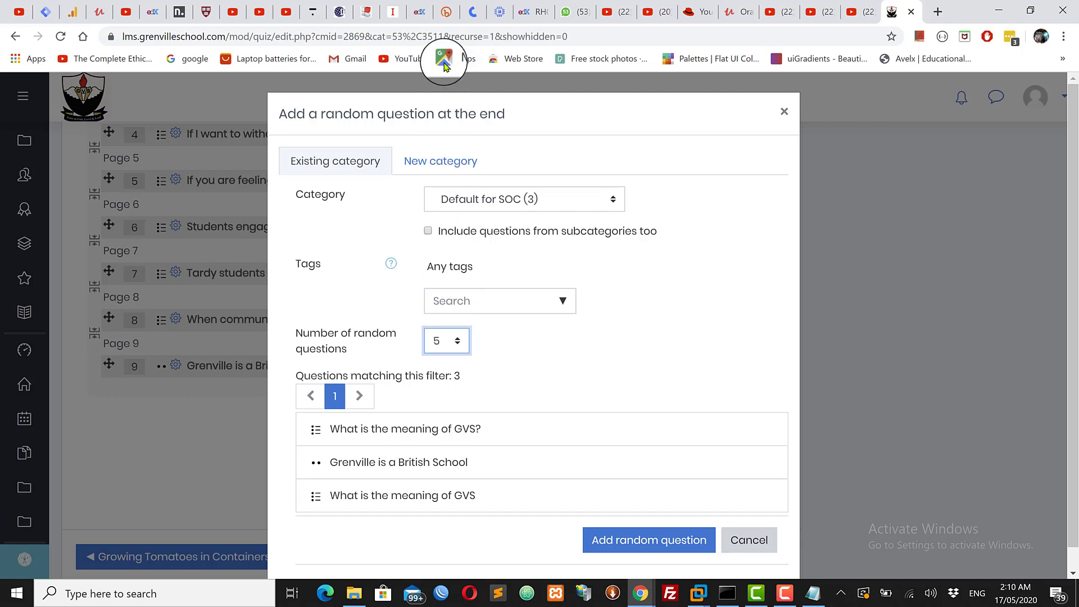
{"action": "left_click", "coordinate": [441, 343]}
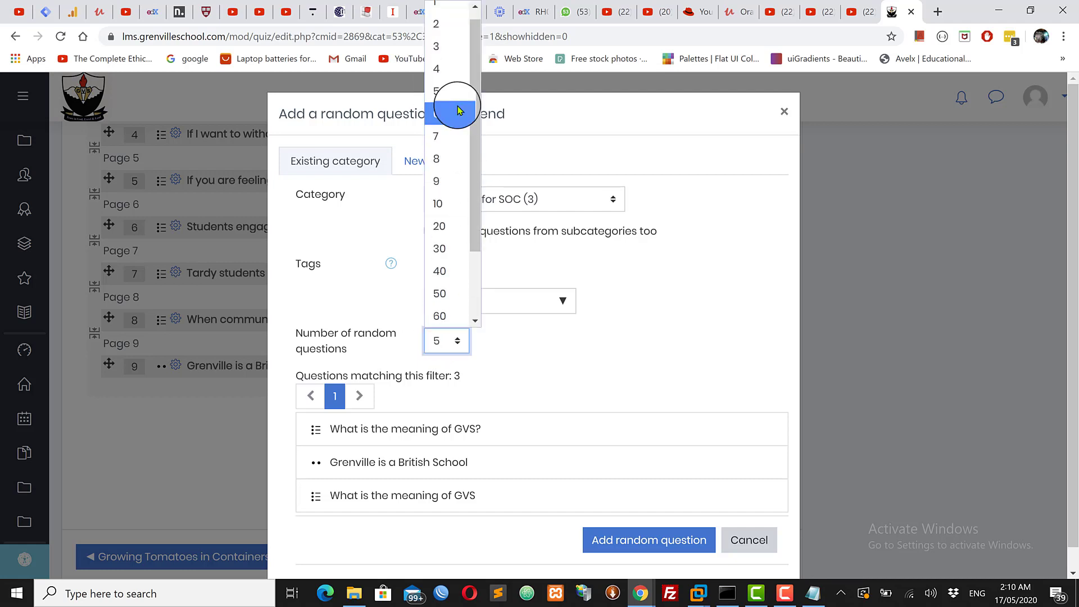
{"action": "left_click", "coordinate": [444, 45]}
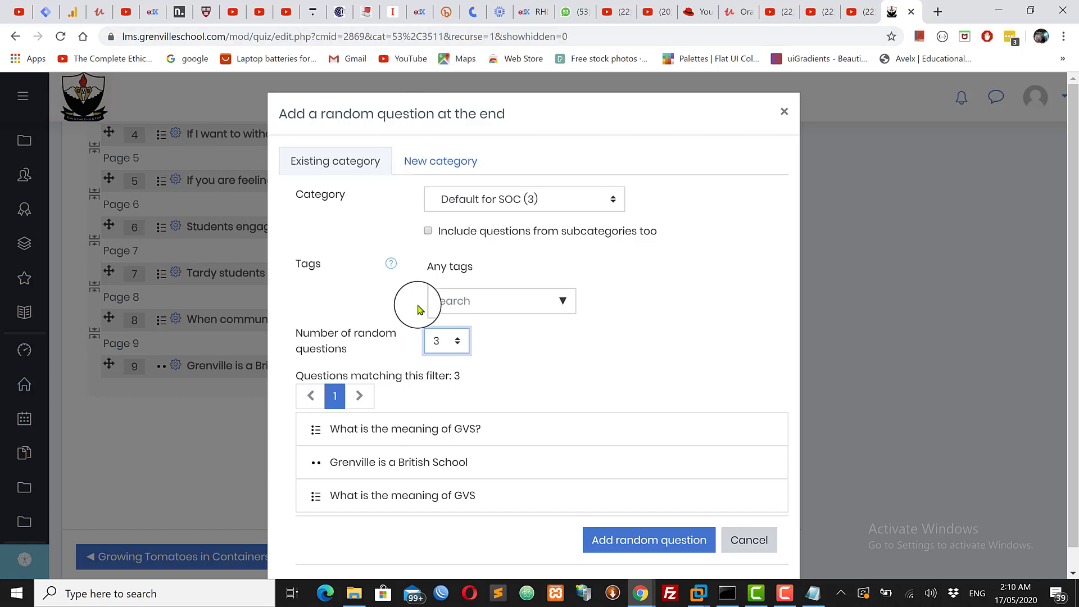
{"action": "left_click", "coordinate": [455, 350]}
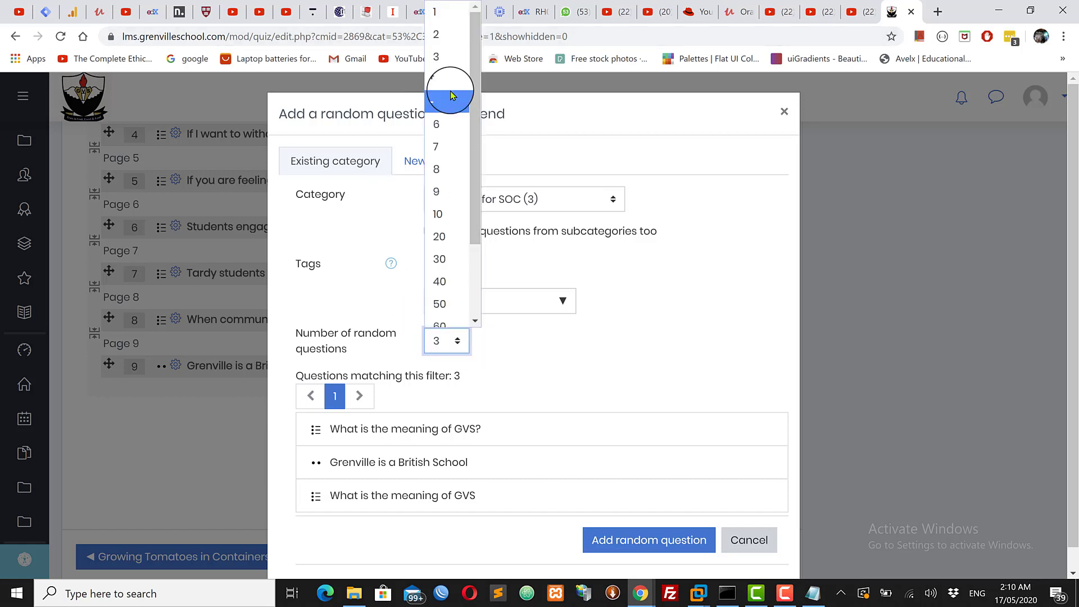
{"action": "left_click", "coordinate": [444, 37]}
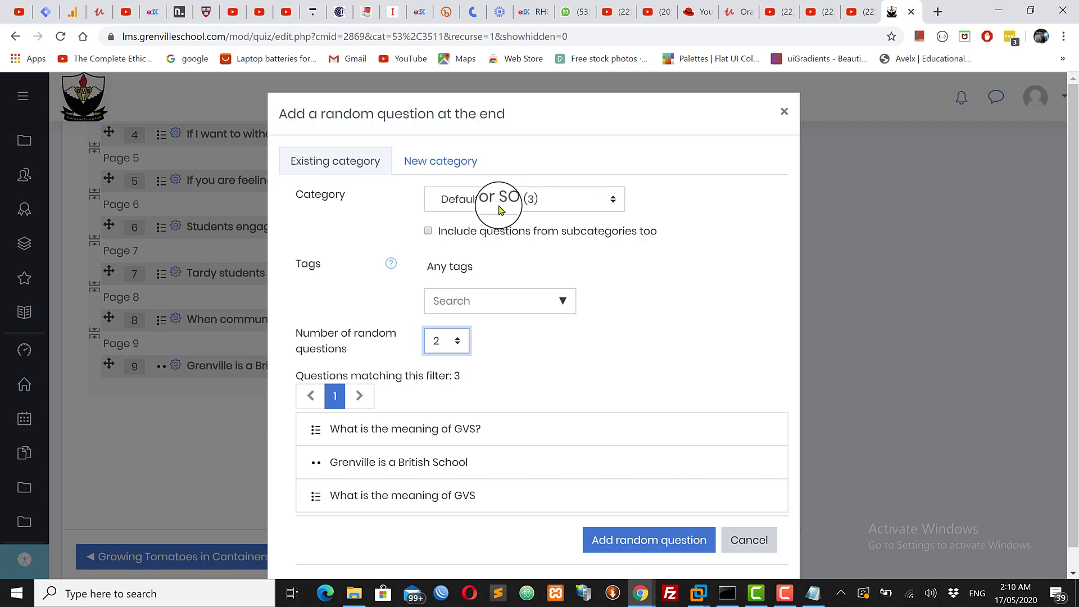
{"action": "left_click", "coordinate": [631, 541]}
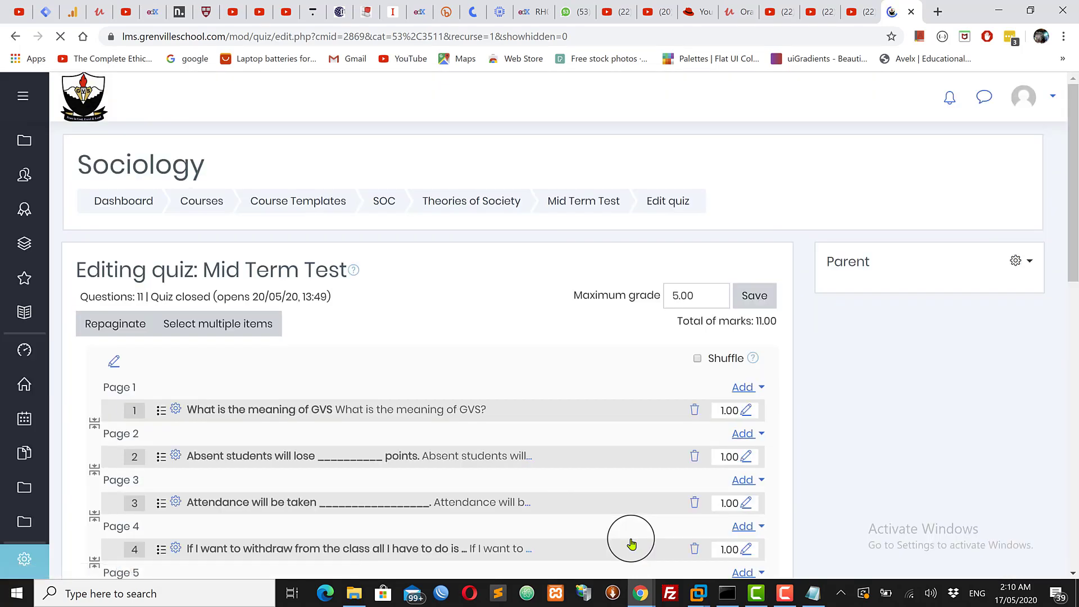
Examine the bank questions that random question 10 can draw from, and return to the quiz's question list
{"action": "left_click_drag", "start_coordinate": [1075, 217], "coordinate": [1075, 399]}
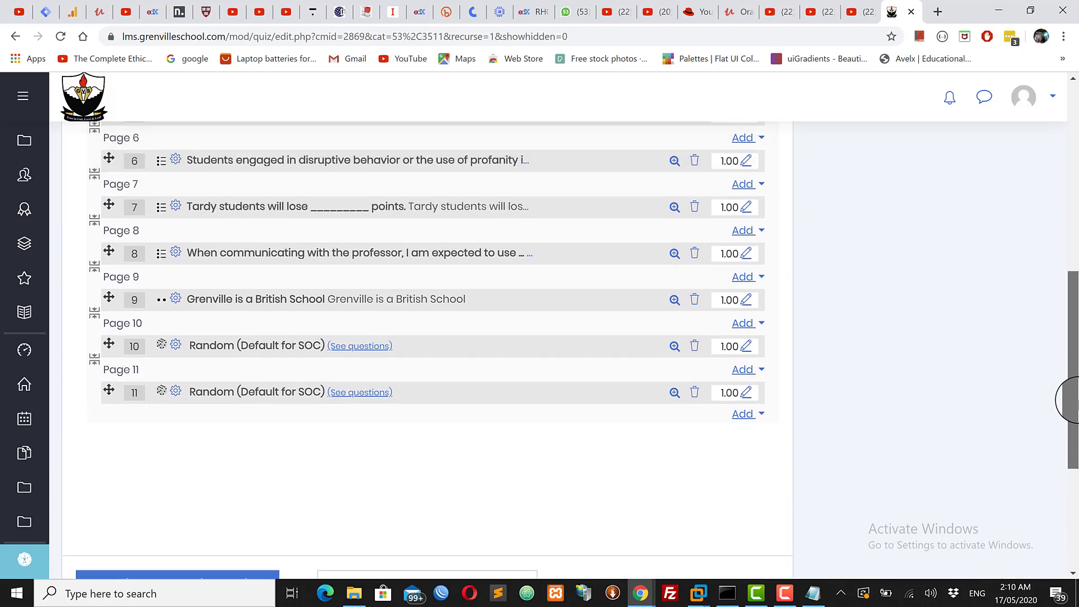
{"action": "left_click", "coordinate": [745, 414]}
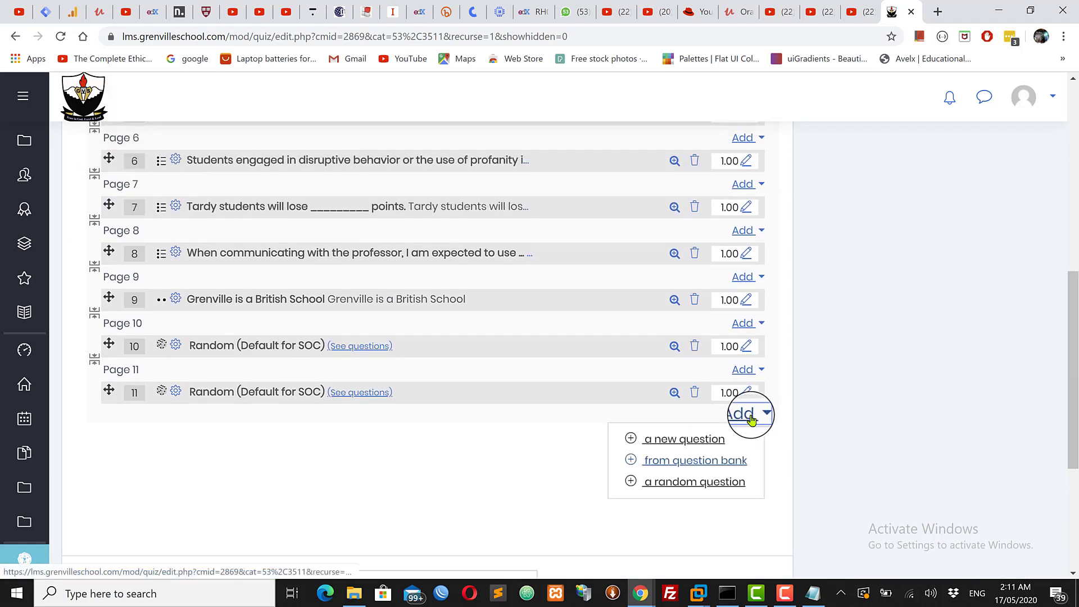
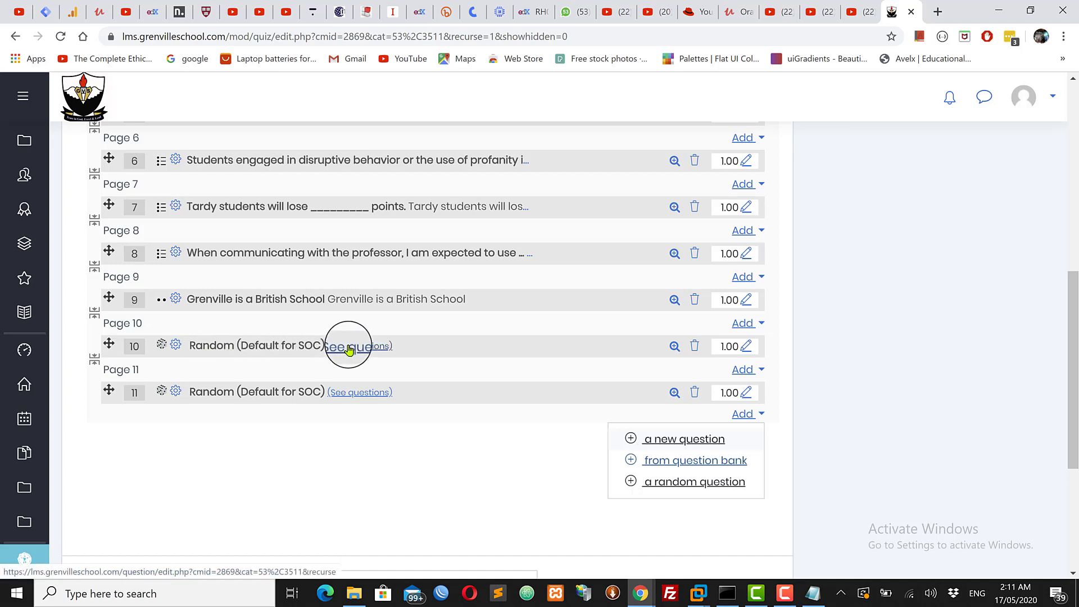
{"action": "left_click", "coordinate": [349, 350]}
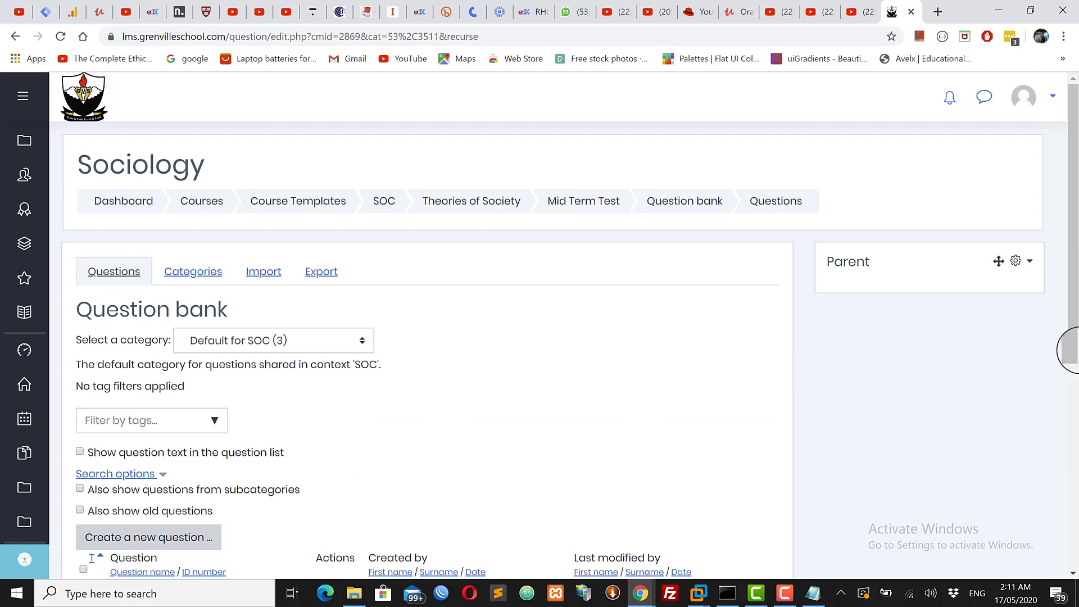
{"action": "left_click_drag", "start_coordinate": [1074, 266], "coordinate": [1070, 358]}
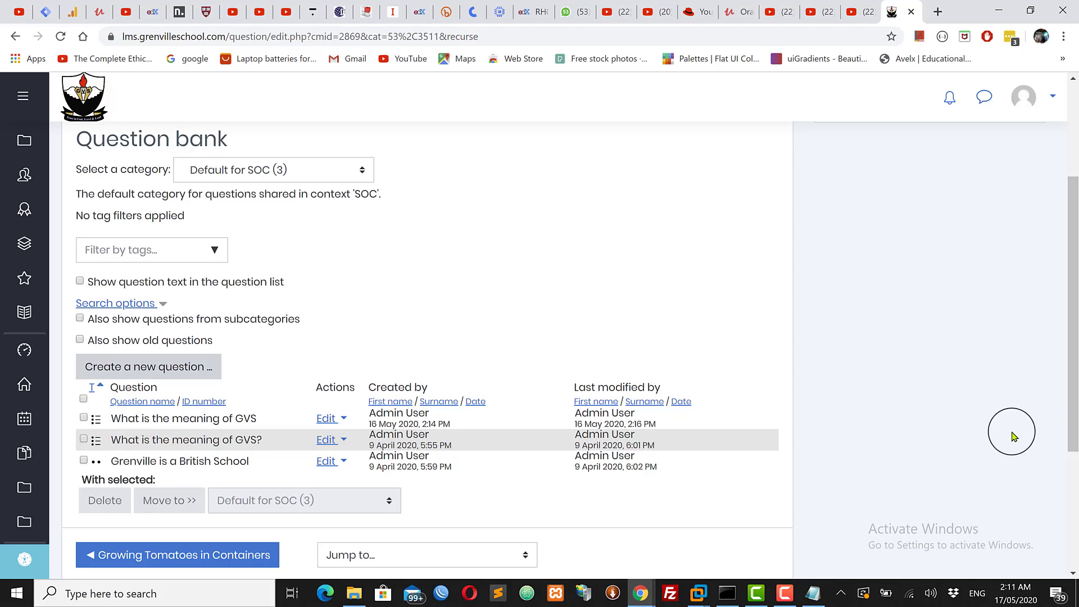
{"action": "left_click_drag", "start_coordinate": [1075, 374], "coordinate": [1071, 204]}
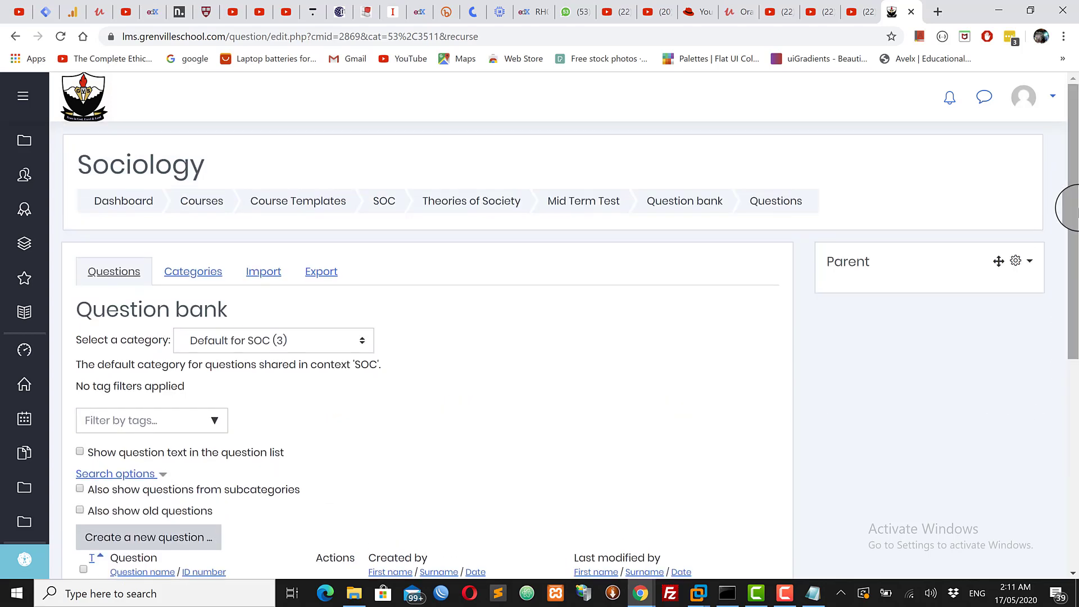
{"action": "left_click", "coordinate": [16, 36]}
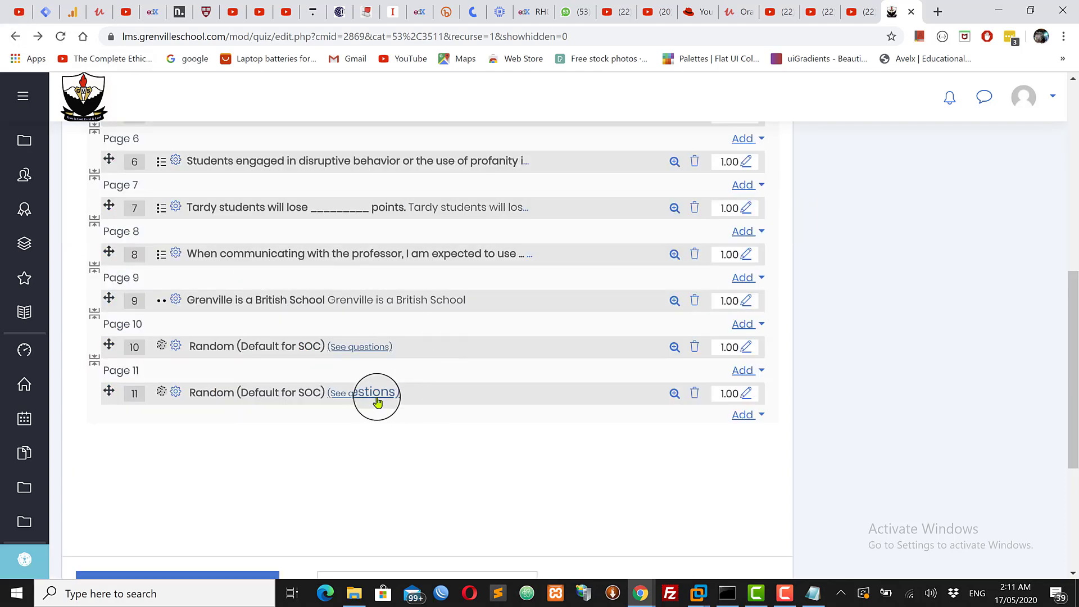
Examine the bank questions behind random question 11, and go back to editing the quiz
{"action": "left_click", "coordinate": [363, 395]}
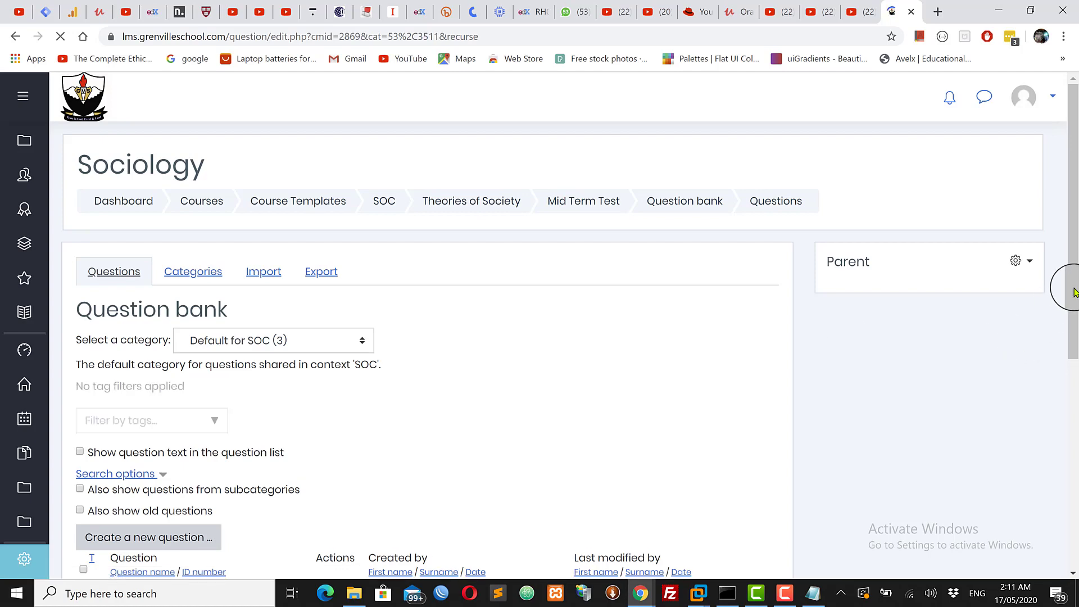
{"action": "left_click_drag", "start_coordinate": [1074, 284], "coordinate": [1070, 387]}
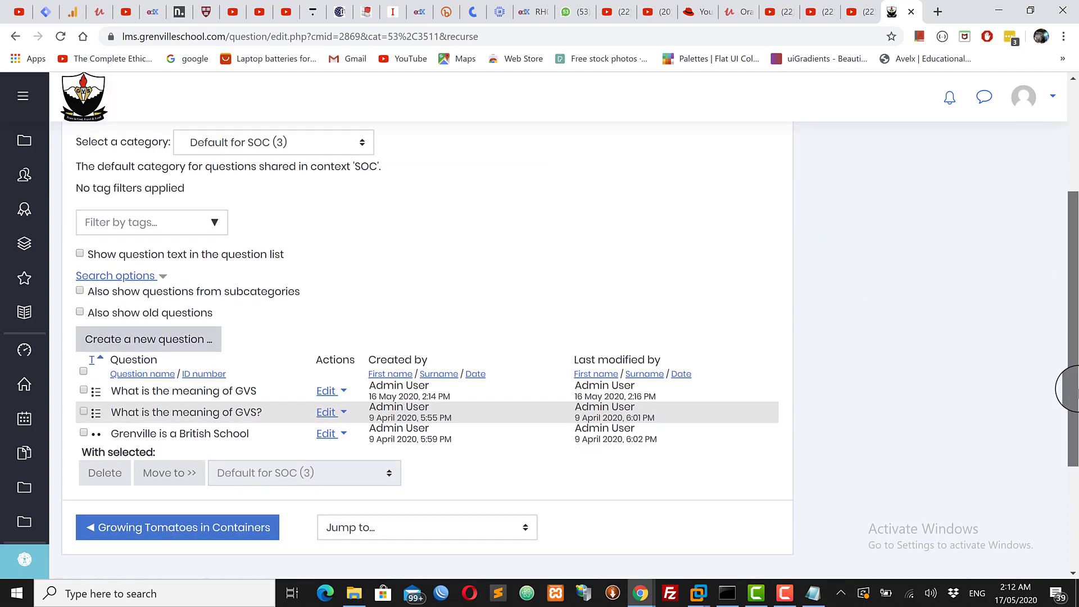
{"action": "left_click_drag", "start_coordinate": [1071, 388], "coordinate": [1071, 393]}
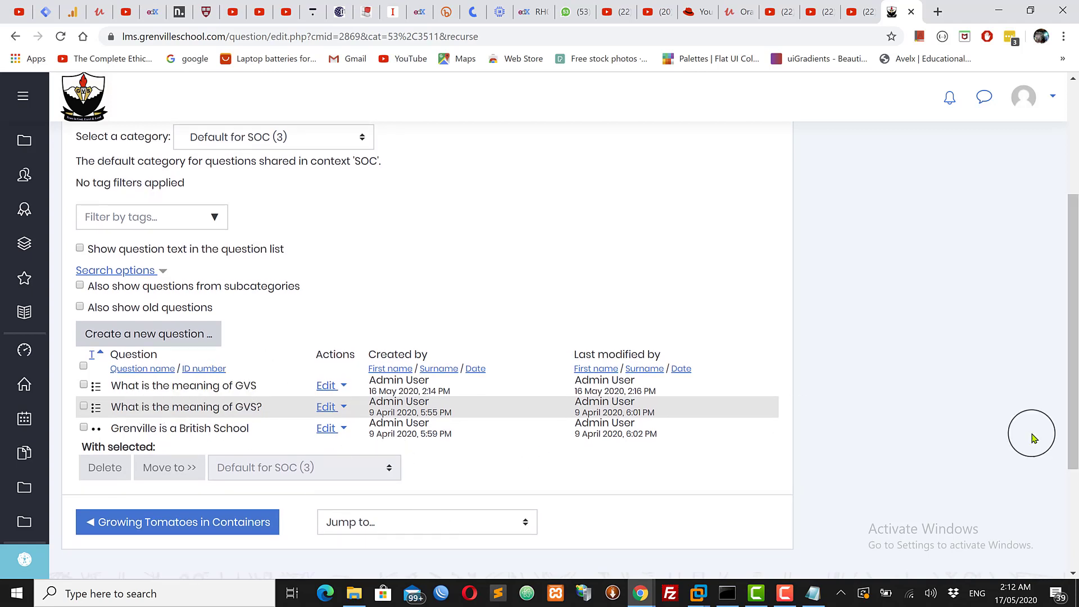
{"action": "left_click_drag", "start_coordinate": [1074, 369], "coordinate": [1071, 240]}
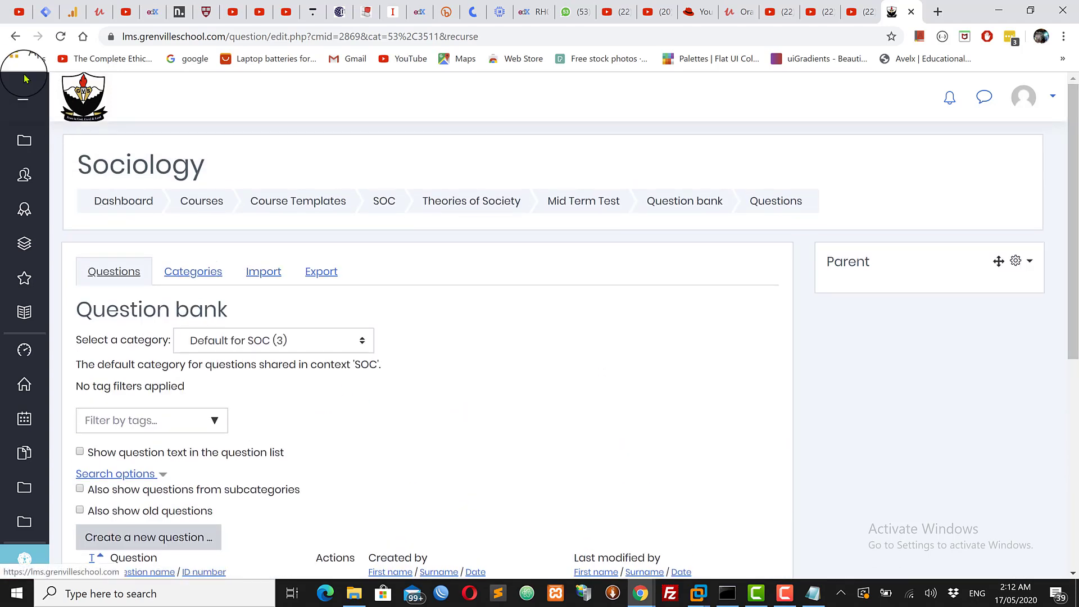
{"action": "left_click", "coordinate": [15, 36]}
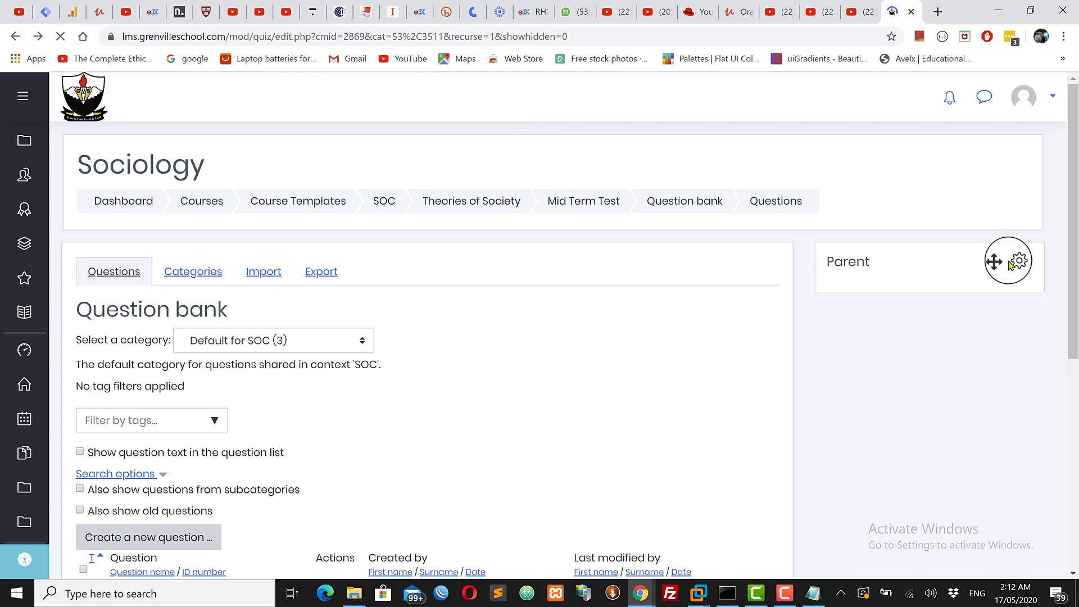
Set the Mid Term Test's maximum grade to 11, save it, and check the quiz's opening and closing times
{"action": "left_click_drag", "start_coordinate": [1074, 343], "coordinate": [1068, 160]}
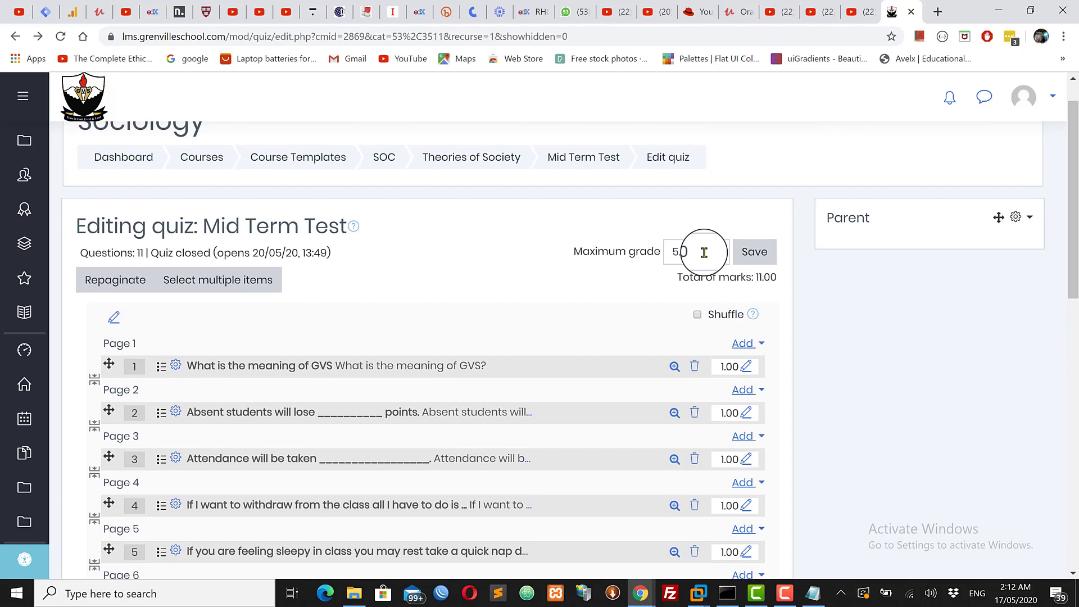
{"action": "left_click_drag", "start_coordinate": [1072, 272], "coordinate": [1068, 166]}
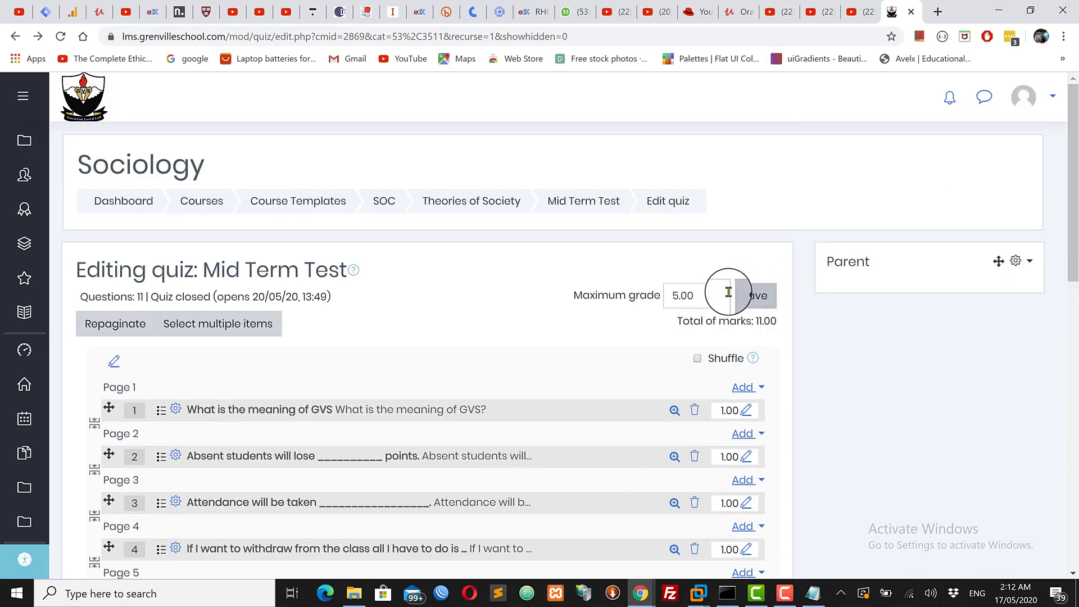
{"action": "left_click_drag", "start_coordinate": [728, 291], "coordinate": [652, 292]}
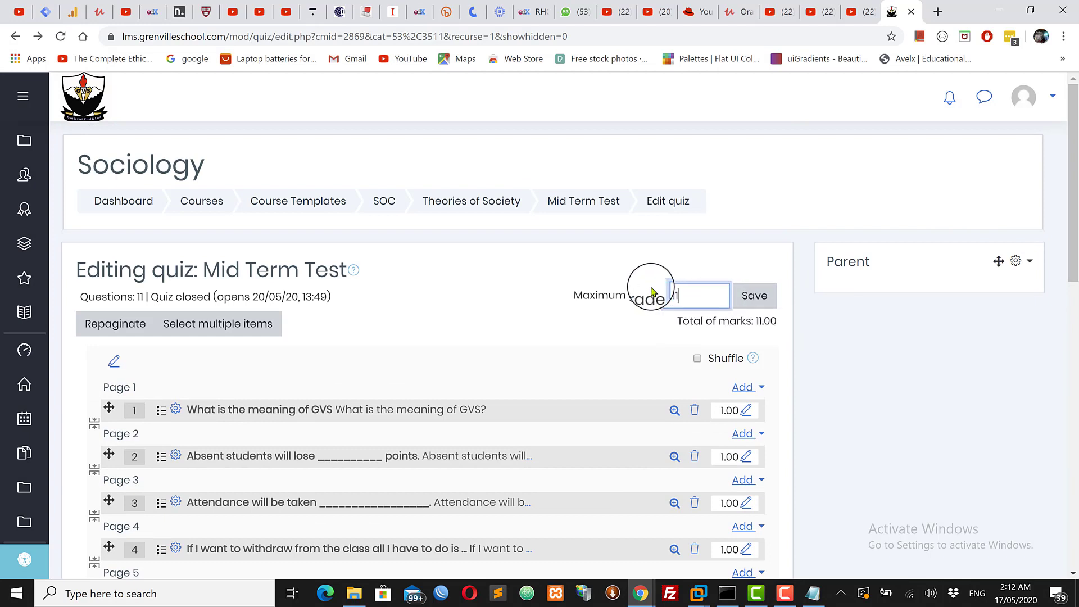
{"action": "type", "text": "11"}
{"action": "left_click", "coordinate": [747, 303]}
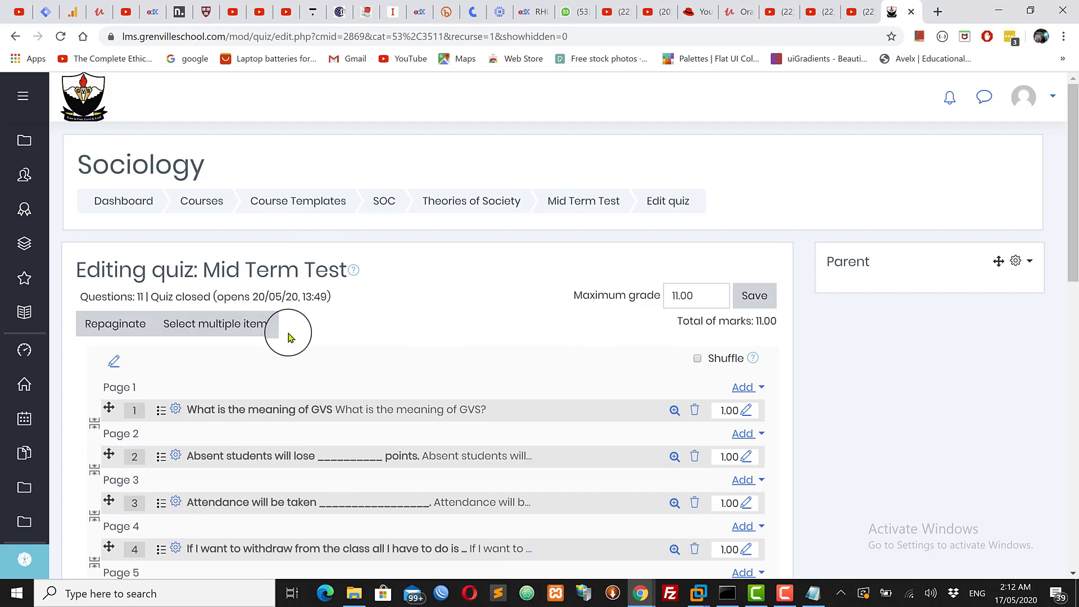
{"action": "mouse_move", "coordinate": [1071, 214]}
{"action": "left_mouse_down"}
{"action": "mouse_move", "coordinate": [1074, 446]}
{"action": "mouse_move", "coordinate": [1073, 224]}
{"action": "left_mouse_up"}
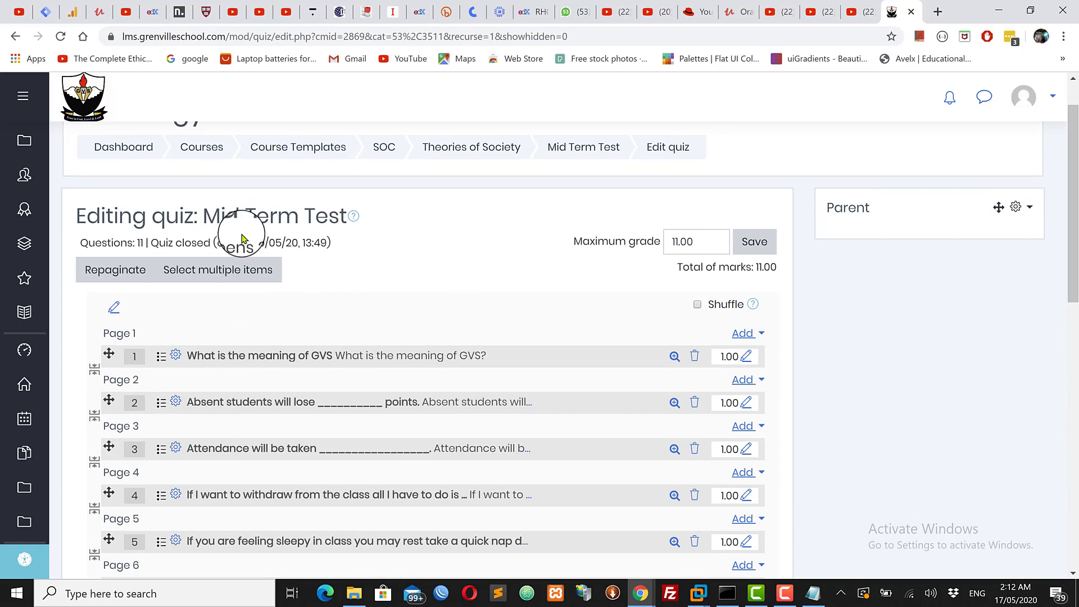
{"action": "mouse_move", "coordinate": [255, 241]}
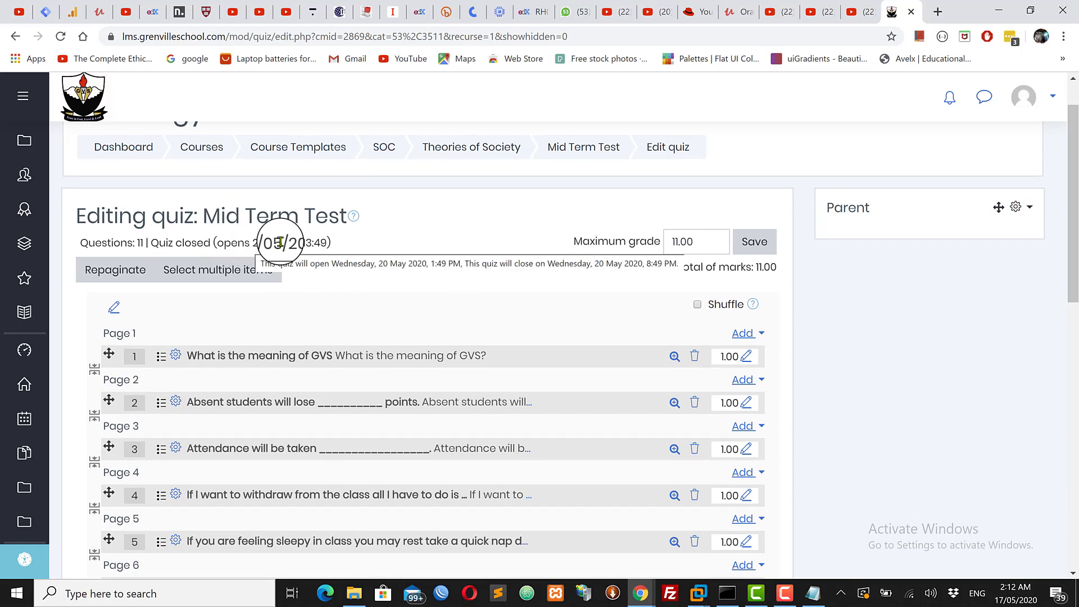
Switch to Opera and open the student's Sociology course, logging in again with the saved student account
{"action": "left_click", "coordinate": [472, 598]}
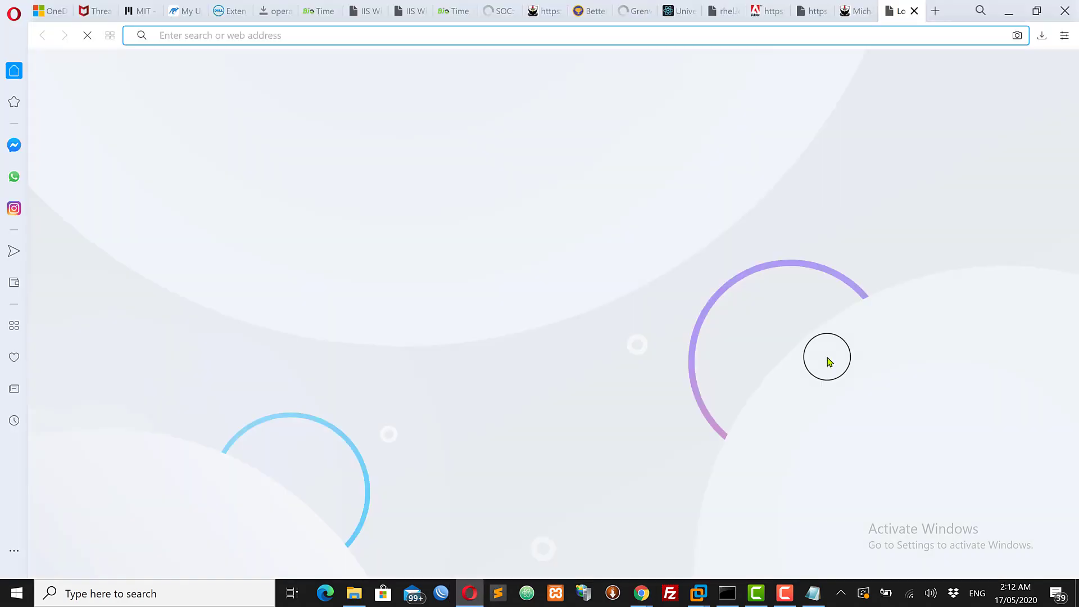
{"action": "left_click", "coordinate": [850, 13]}
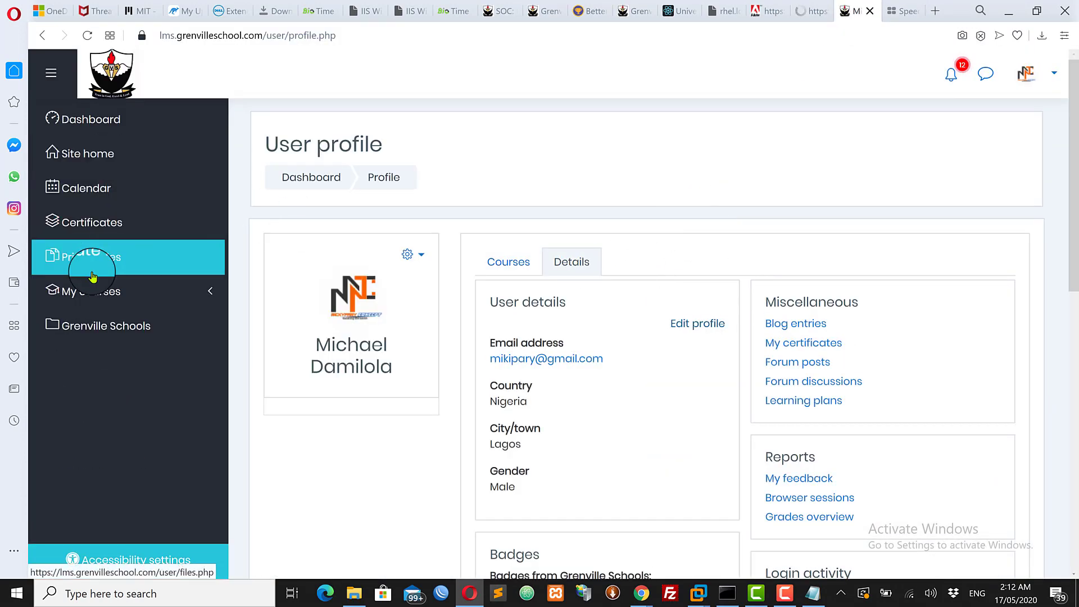
{"action": "left_click", "coordinate": [93, 303]}
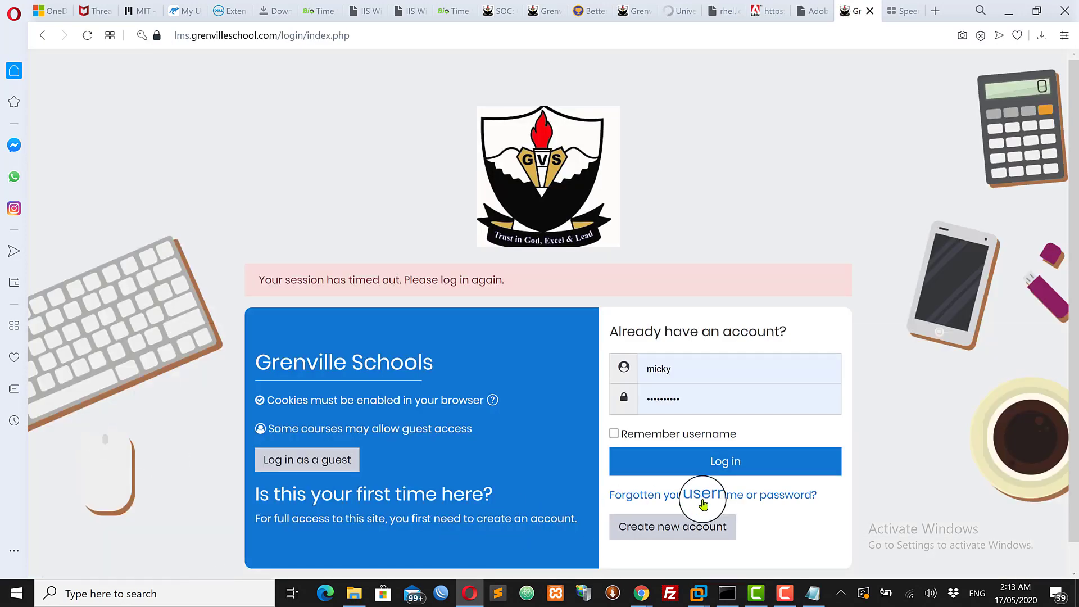
{"action": "left_click", "coordinate": [701, 464]}
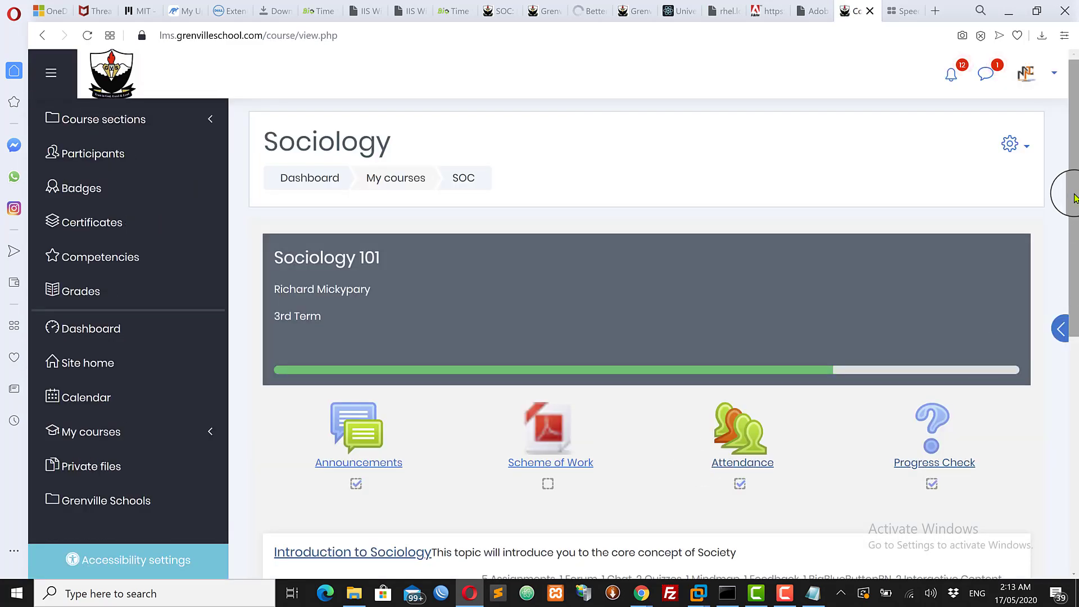
Open the Mid Term Test under Theories of Society as the student and examine its availability, attempts and time limit
{"action": "left_click_drag", "start_coordinate": [1074, 194], "coordinate": [1075, 336]}
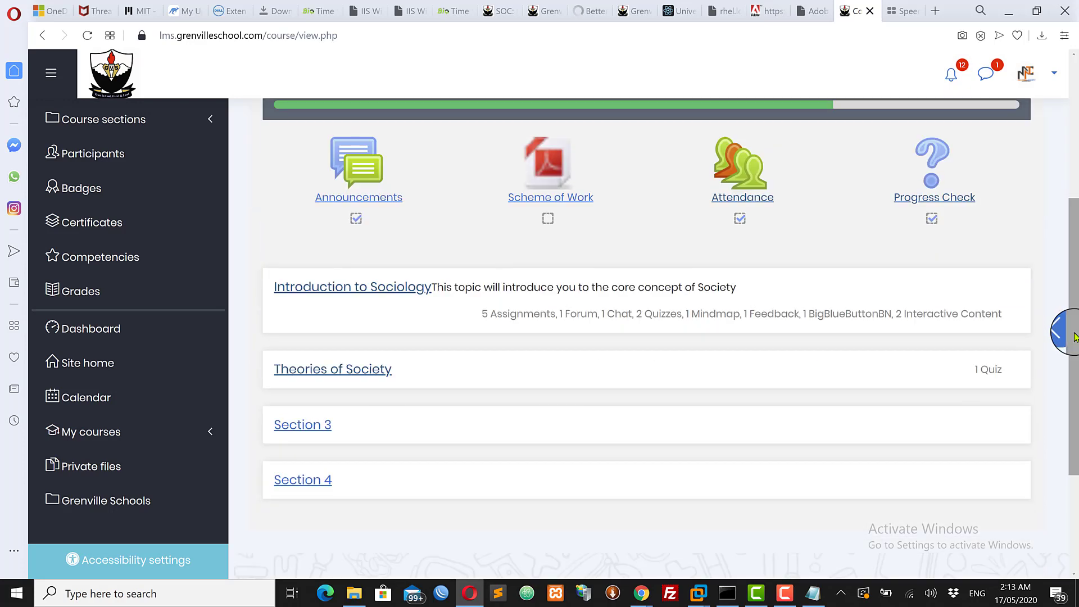
{"action": "left_click", "coordinate": [347, 375]}
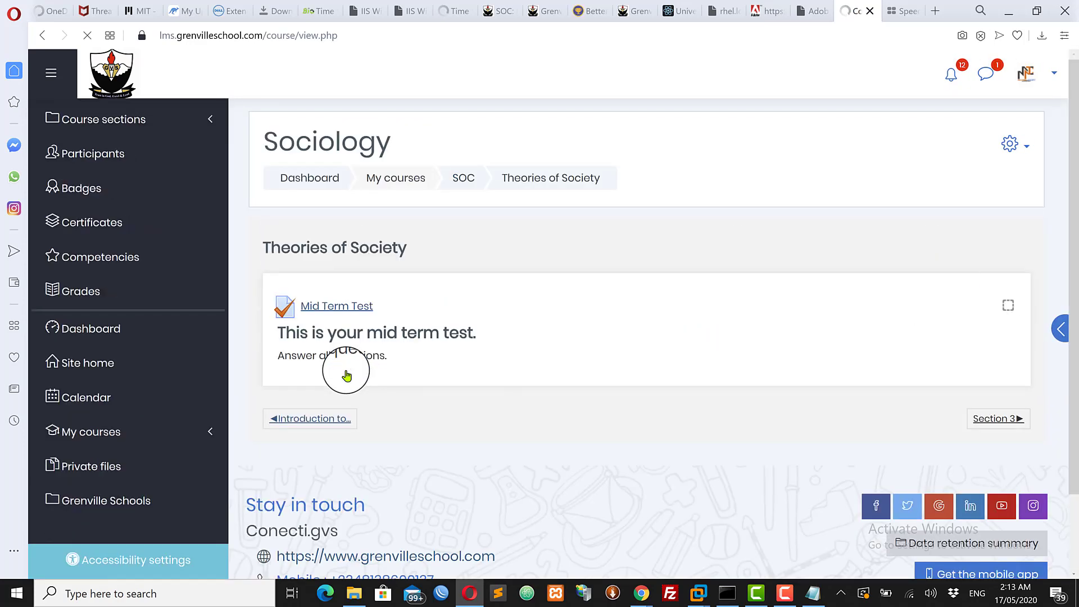
{"action": "left_click", "coordinate": [318, 308]}
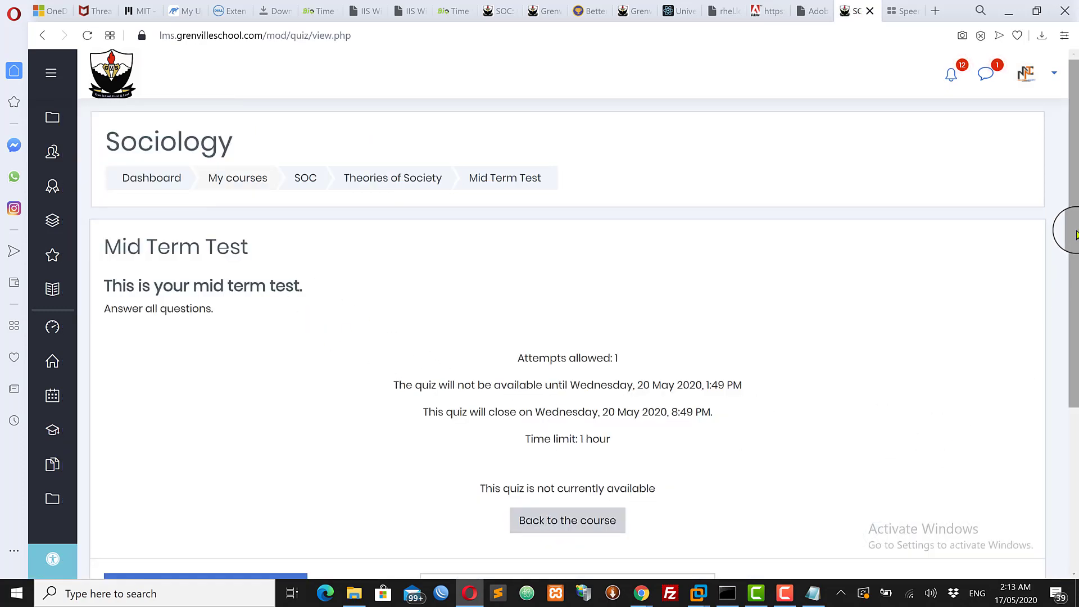
{"action": "left_click_drag", "start_coordinate": [1075, 225], "coordinate": [1074, 311]}
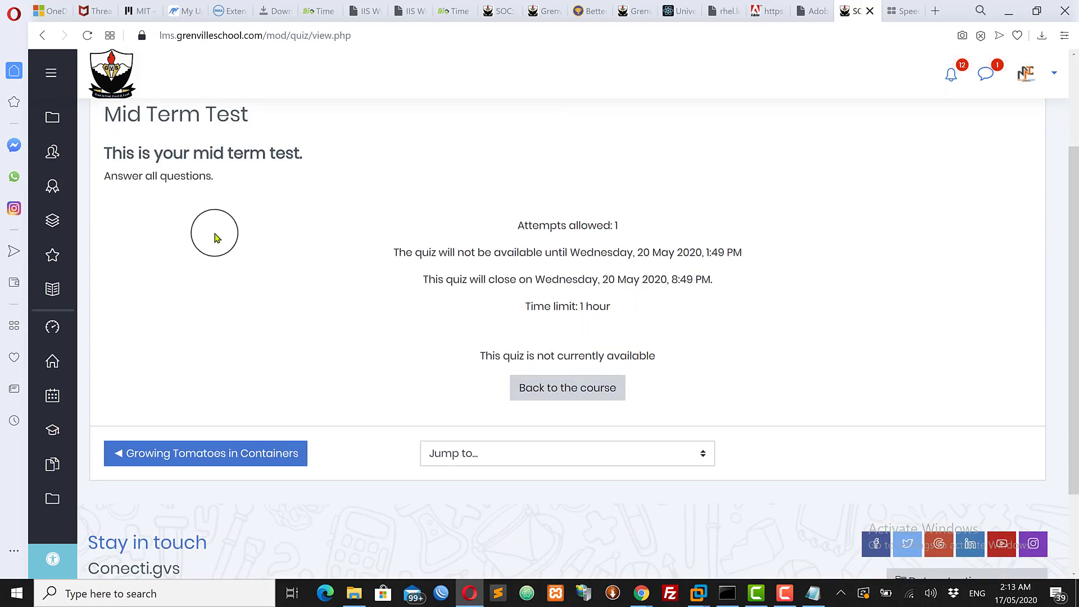
Switch back to Chrome, preview question 1 on the meaning of GVS in the Mid Term Test, and close the preview
{"action": "left_click", "coordinate": [1010, 11]}
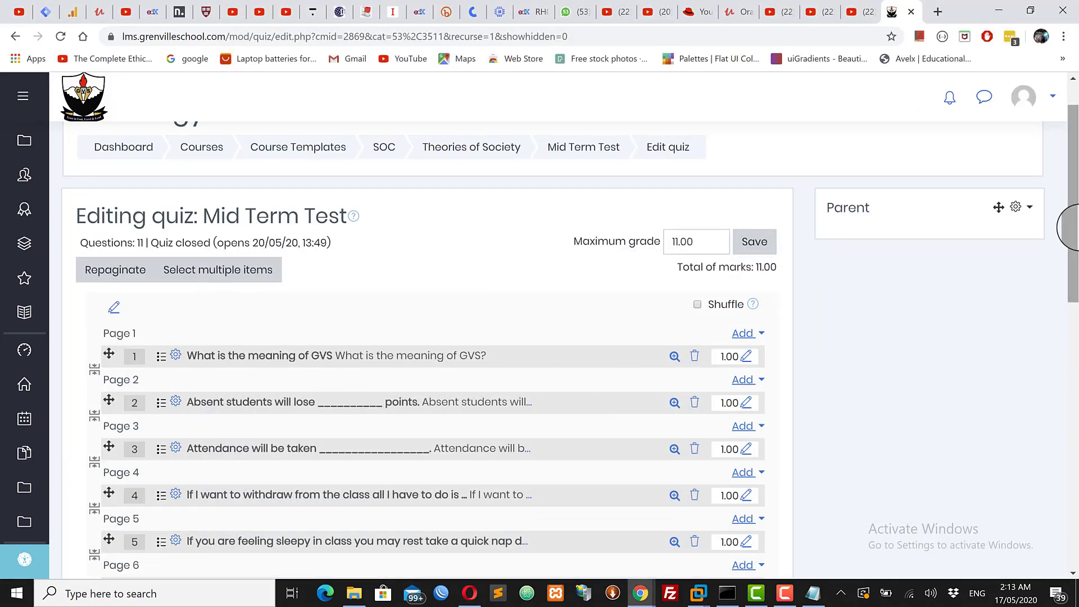
{"action": "left_click_drag", "start_coordinate": [1072, 220], "coordinate": [1072, 242]}
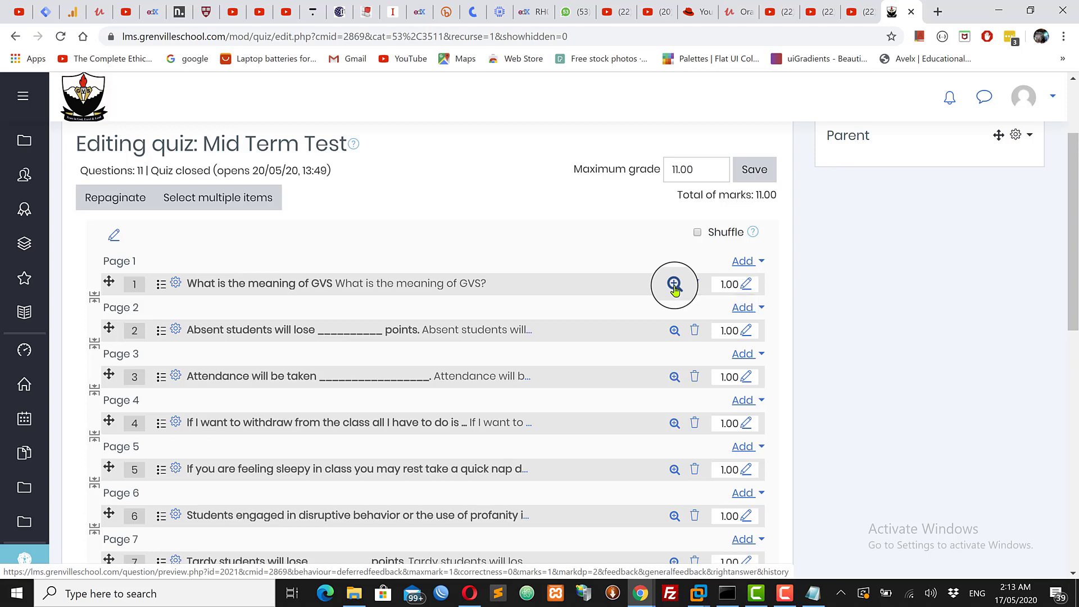
{"action": "left_click", "coordinate": [675, 284]}
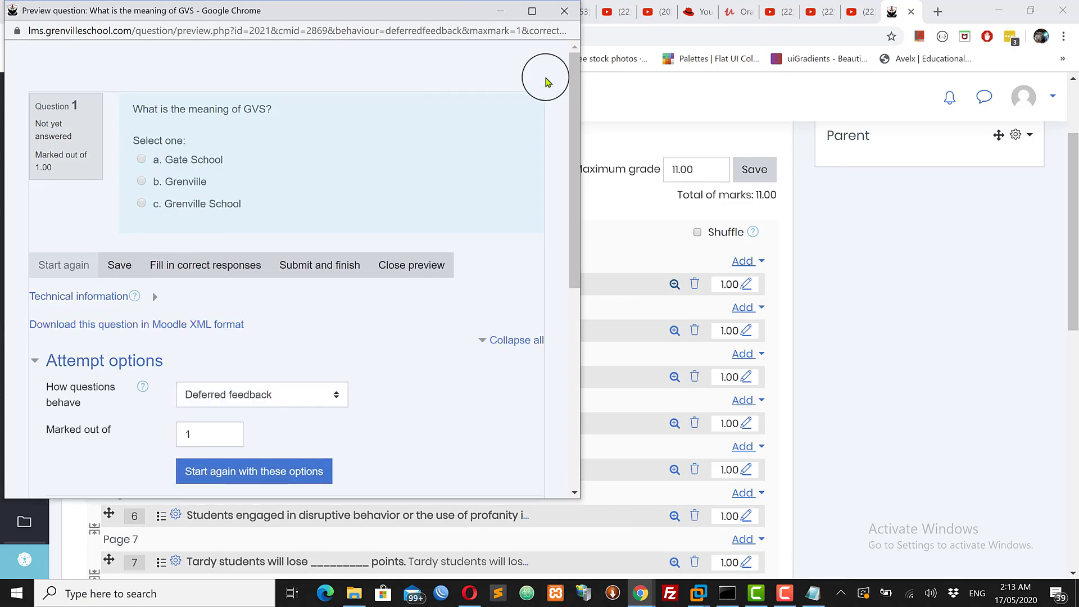
{"action": "left_click", "coordinate": [565, 11]}
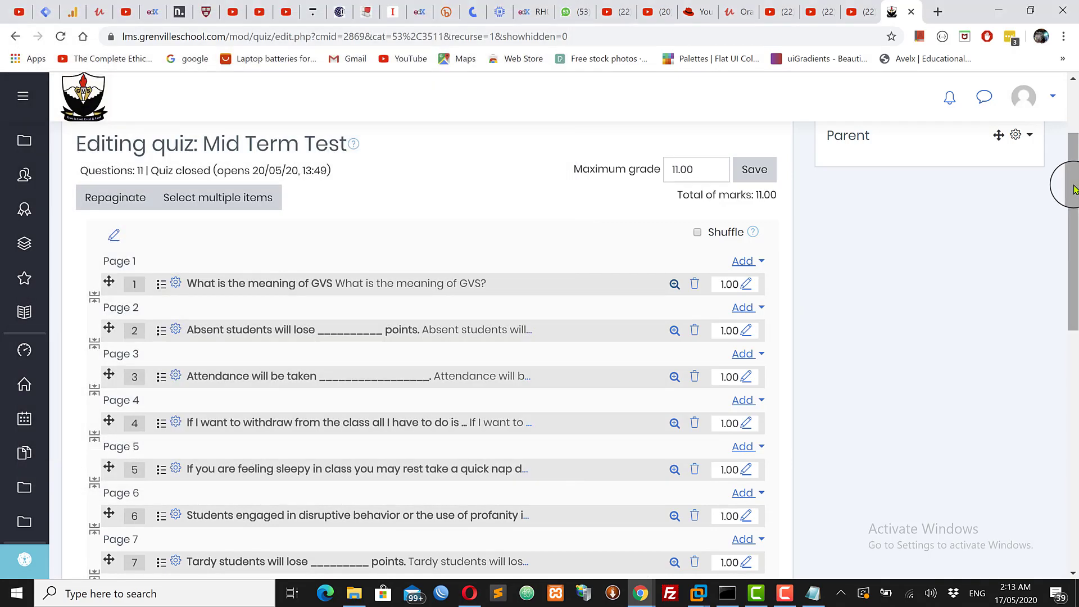
Preview random question 10, submit "Greensprings School" as the answer, and close the preview
{"action": "left_click_drag", "start_coordinate": [1075, 190], "coordinate": [1074, 320]}
{"action": "left_click", "coordinate": [675, 359]}
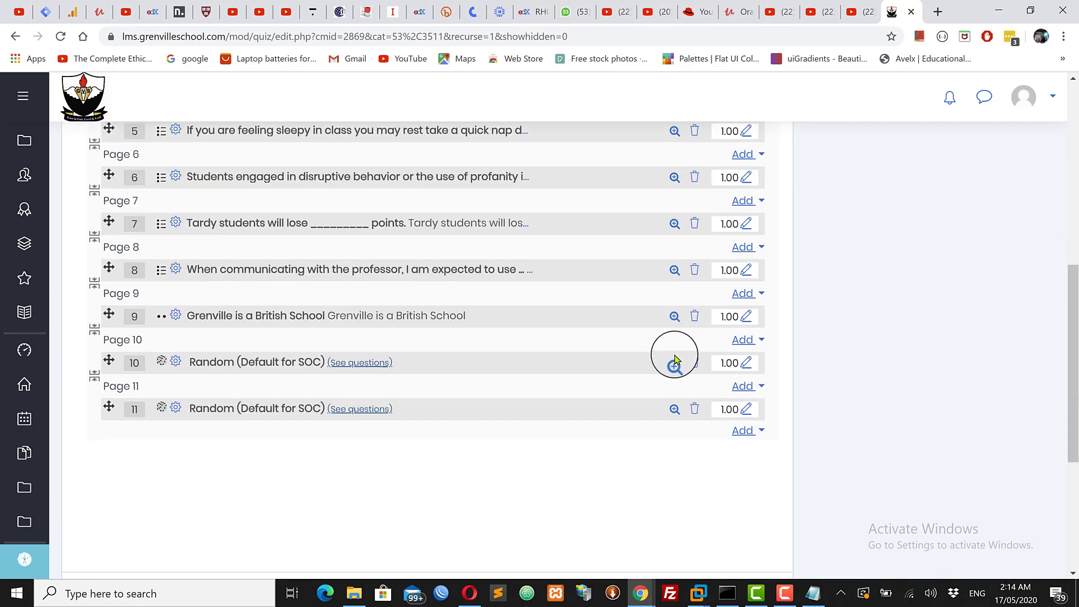
{"action": "left_click", "coordinate": [675, 364]}
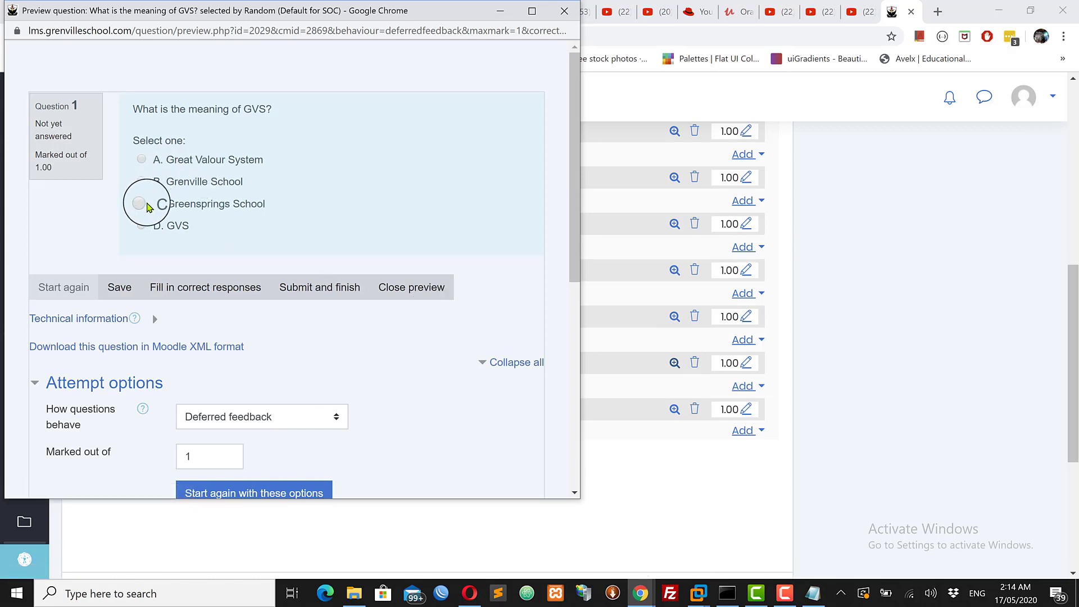
{"action": "left_click", "coordinate": [142, 203]}
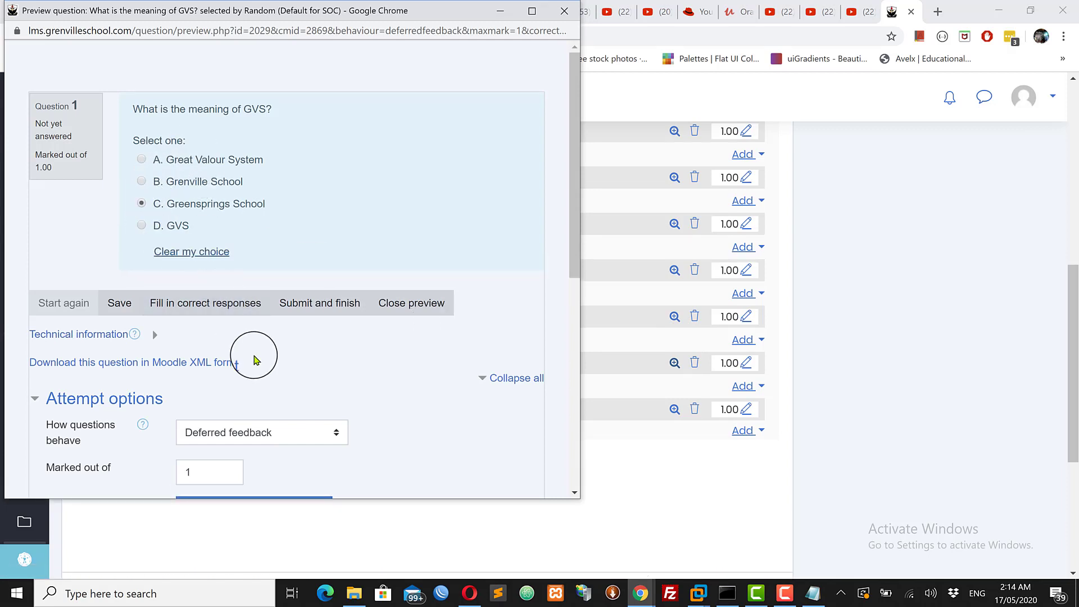
{"action": "left_click", "coordinate": [301, 307]}
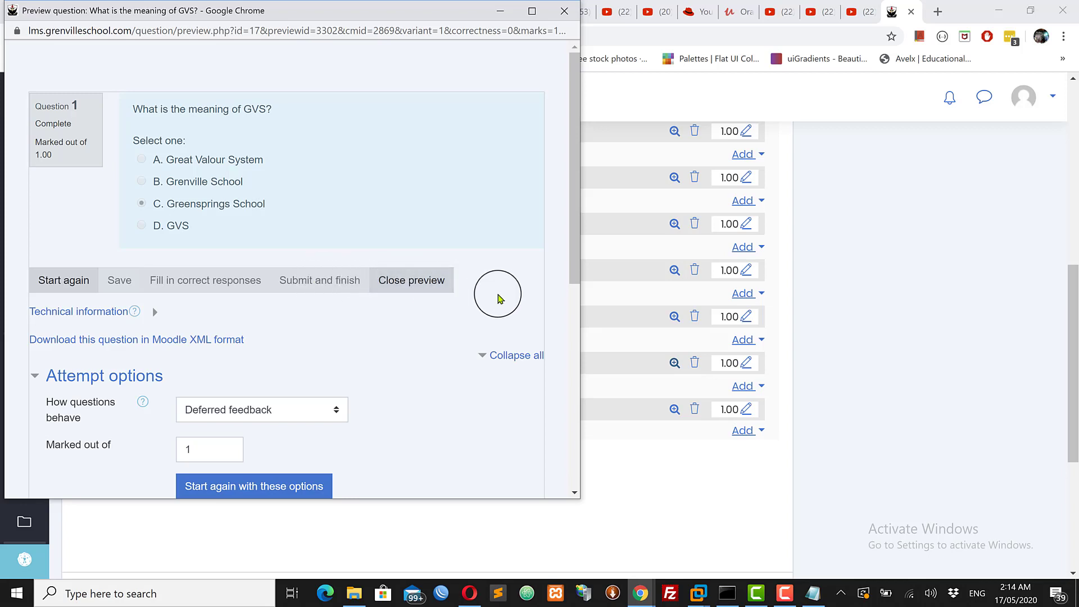
{"action": "left_click_drag", "start_coordinate": [568, 251], "coordinate": [582, 229]}
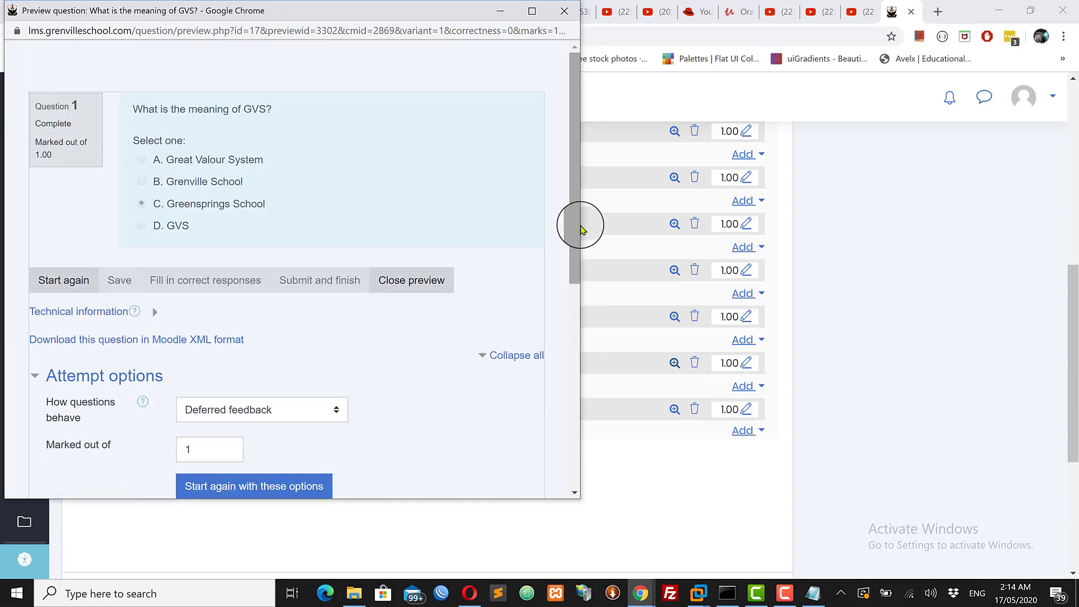
{"action": "left_click", "coordinate": [412, 281]}
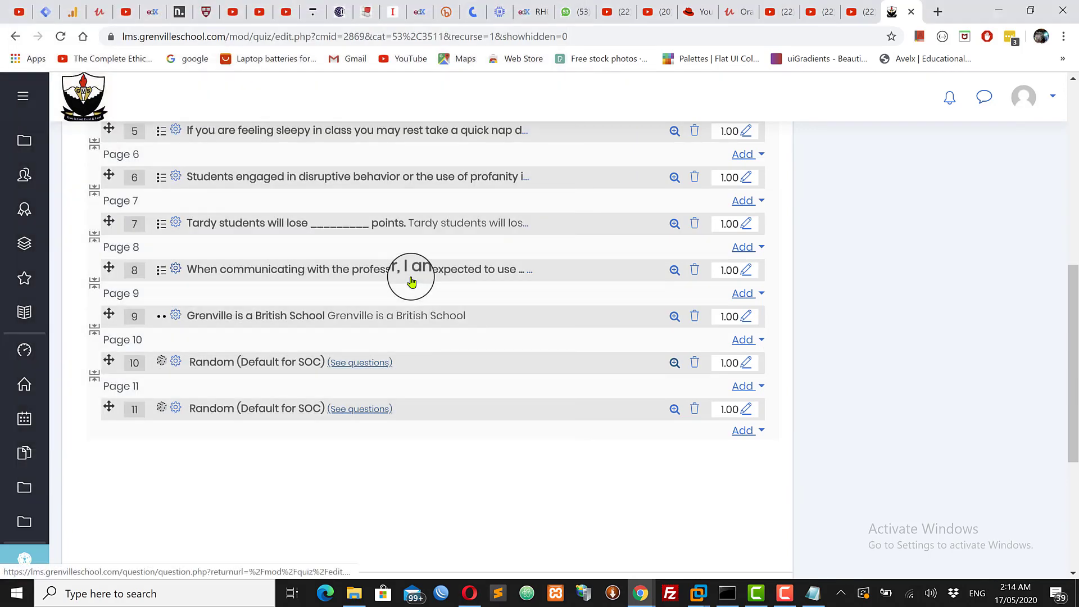
Preview random question 10 again, submit "Grenville School" as the answer, and close the preview
{"action": "left_click", "coordinate": [675, 363]}
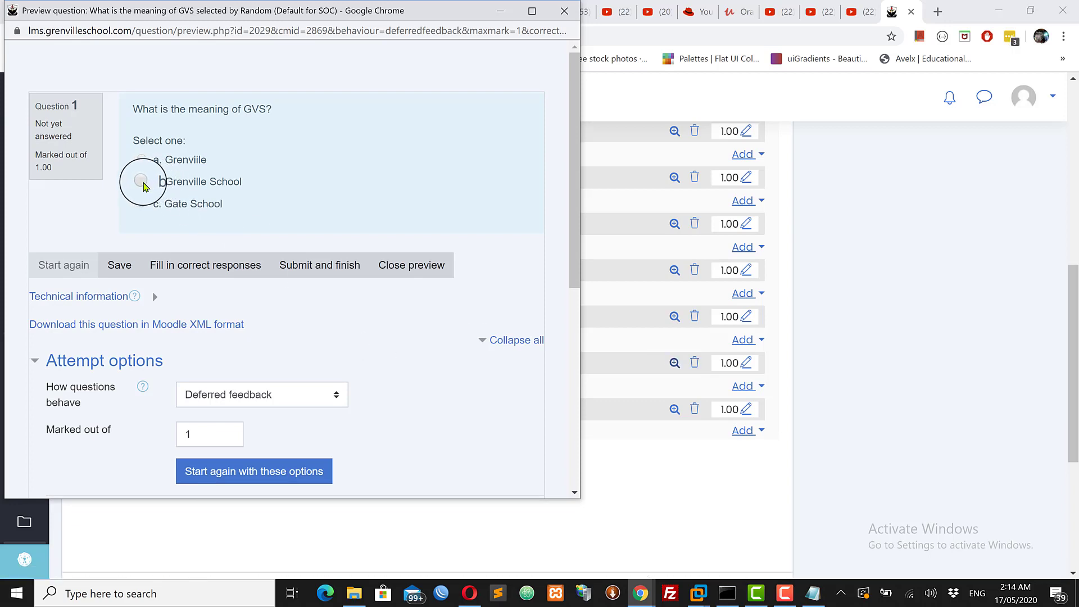
{"action": "left_click", "coordinate": [141, 182]}
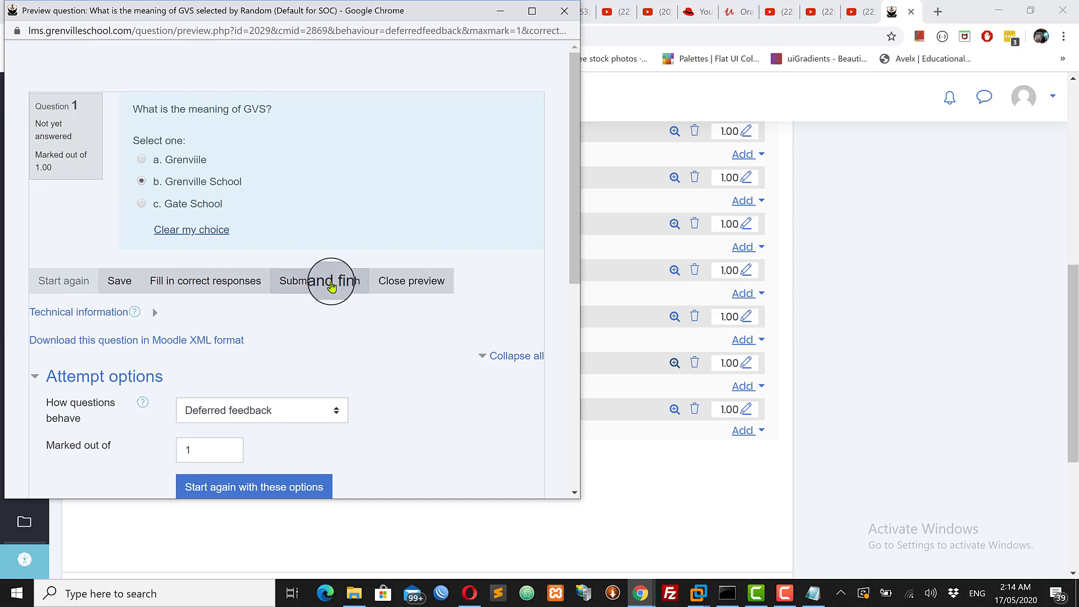
{"action": "left_click", "coordinate": [326, 284]}
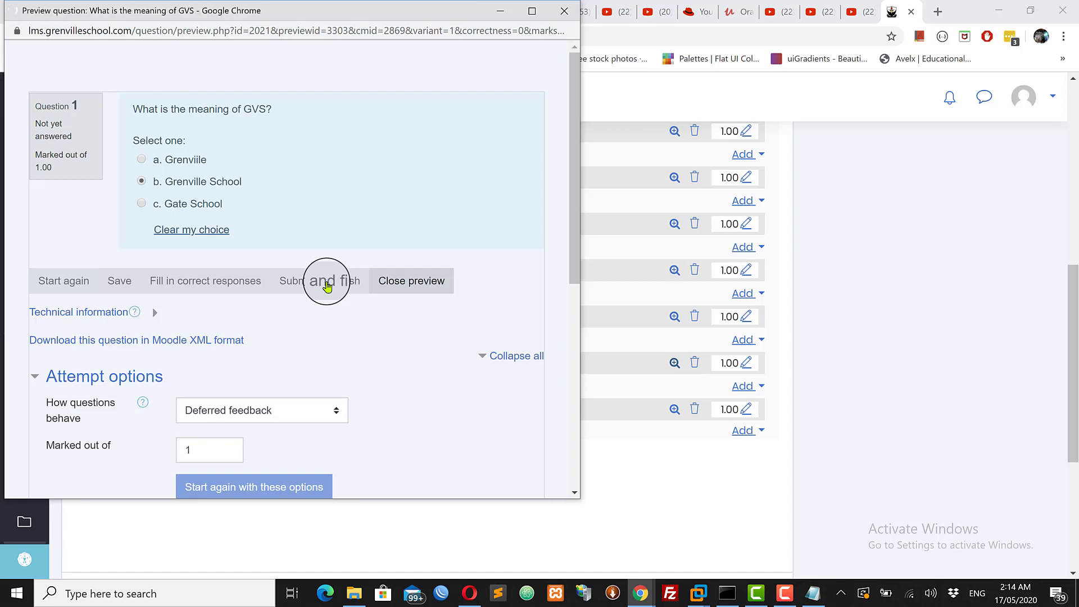
{"action": "left_click", "coordinate": [328, 284]}
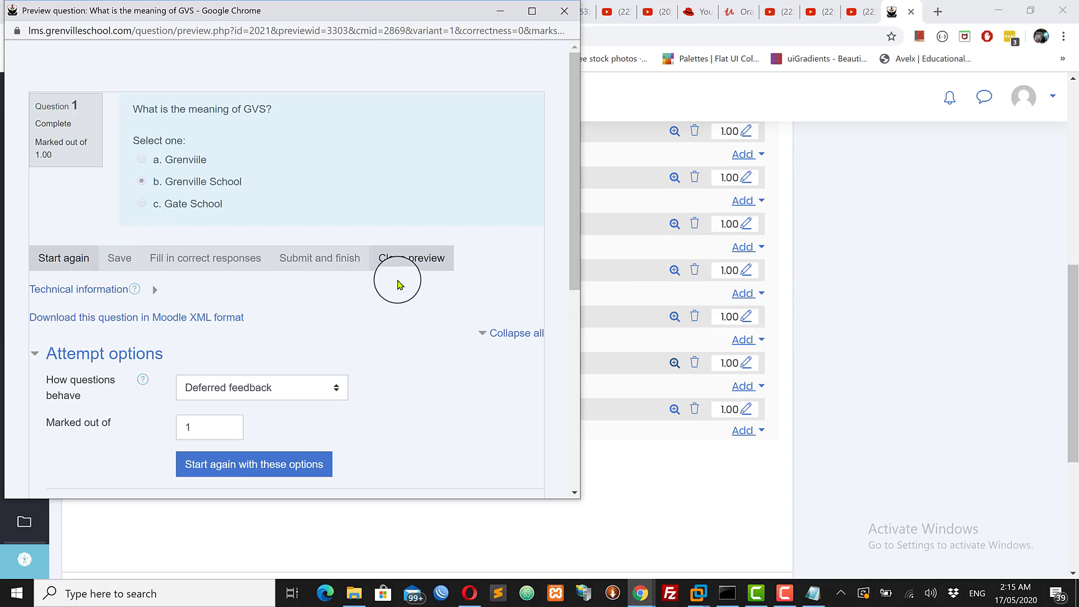
{"action": "left_click", "coordinate": [398, 271]}
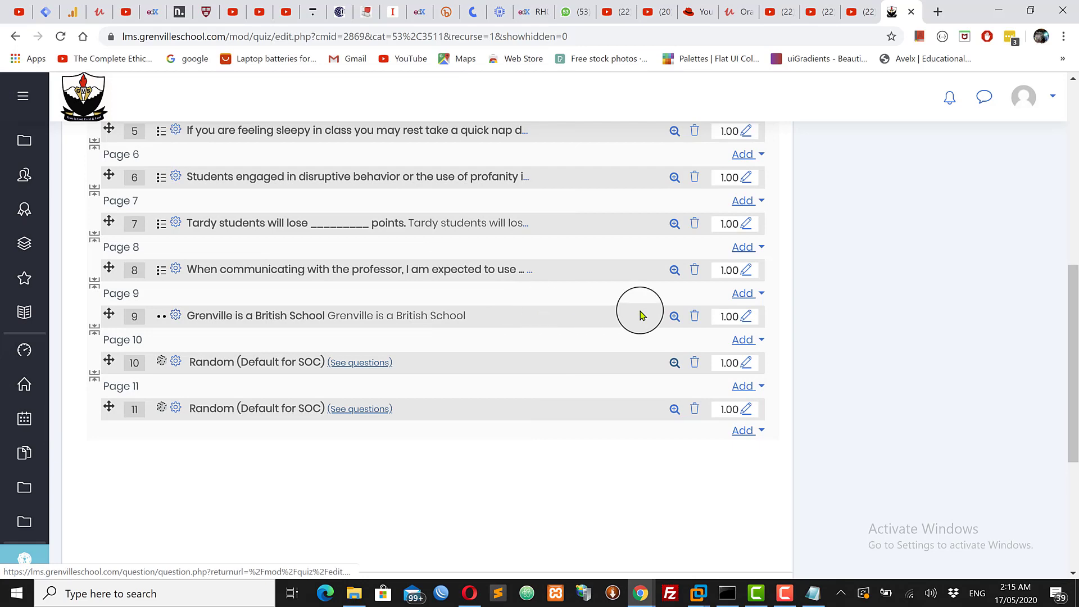
Preview question 9, "Grenville is a British School", submit True as the answer, and check its technical information
{"action": "left_click", "coordinate": [674, 317]}
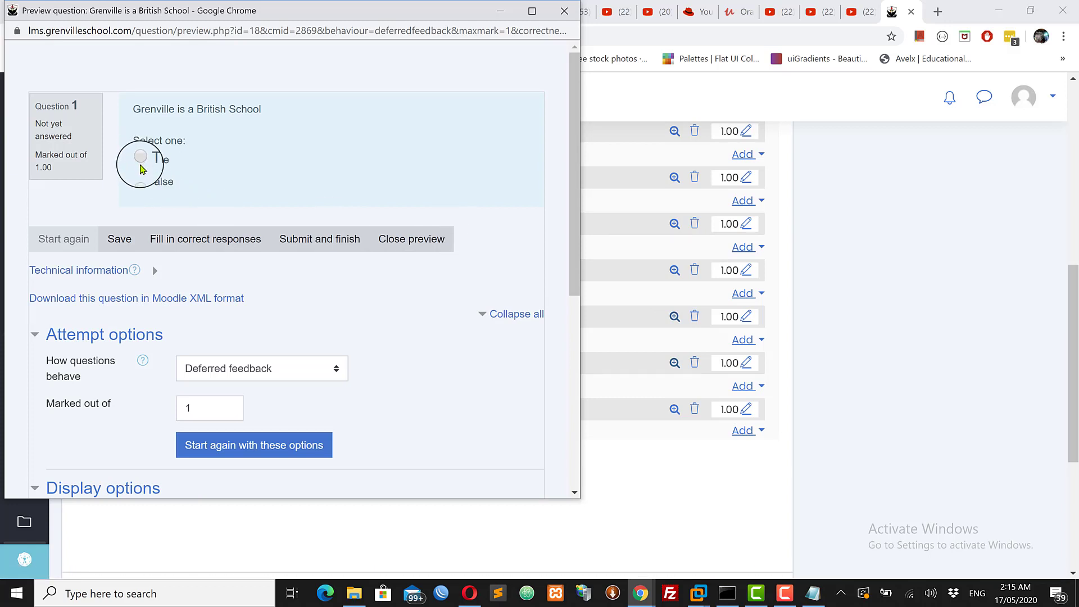
{"action": "left_click", "coordinate": [140, 159]}
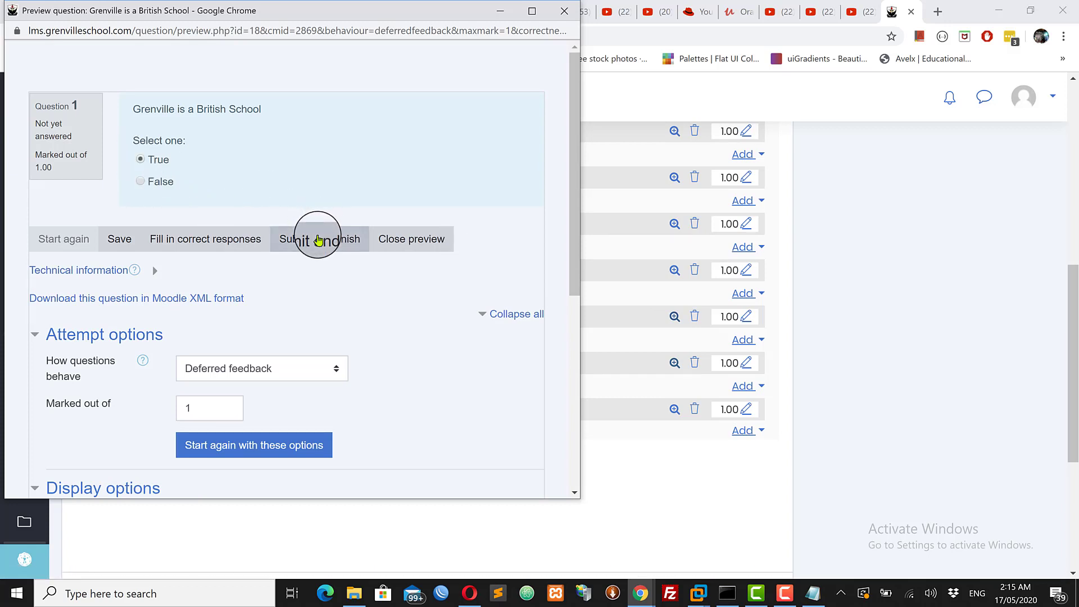
{"action": "left_click", "coordinate": [318, 241]}
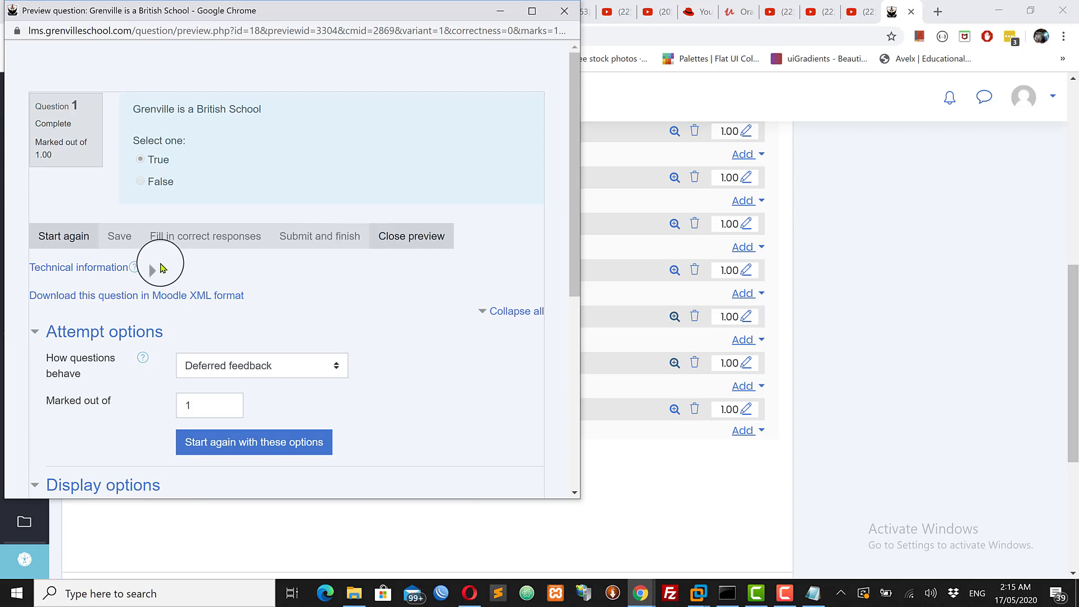
{"action": "left_click", "coordinate": [155, 270]}
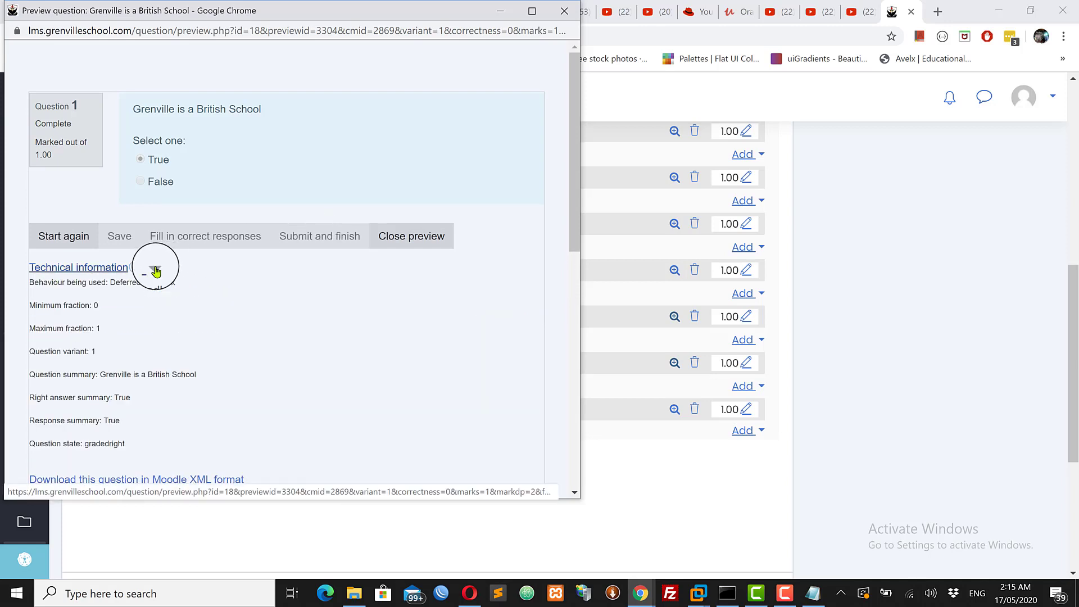
{"action": "left_click", "coordinate": [156, 270]}
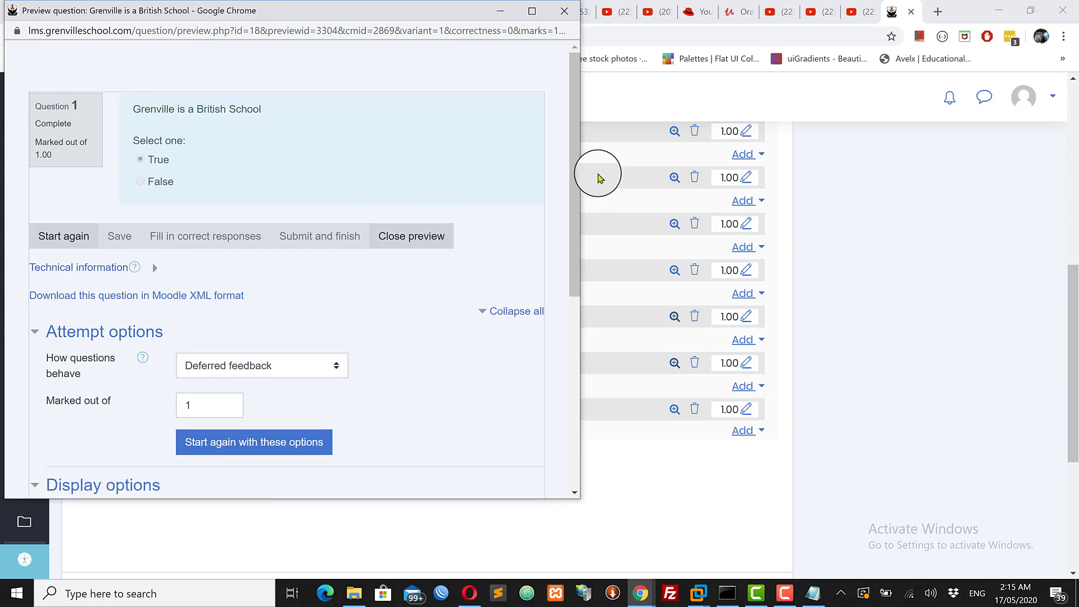
Restart the preview of question 9, save True as the answer without submitting it, and close the preview
{"action": "left_click_drag", "start_coordinate": [577, 154], "coordinate": [141, 152]}
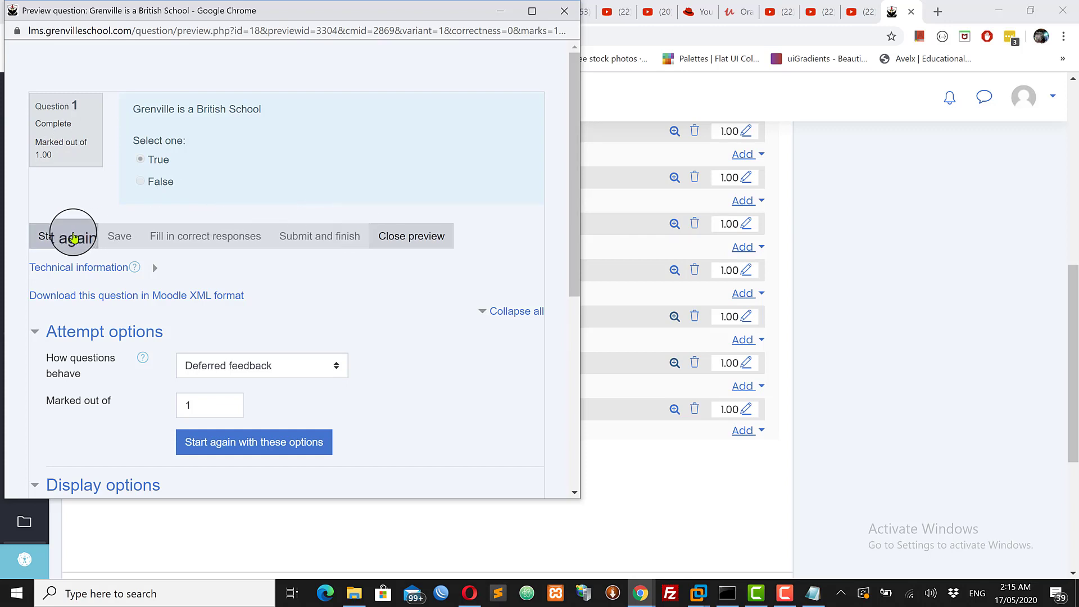
{"action": "left_click", "coordinate": [73, 237]}
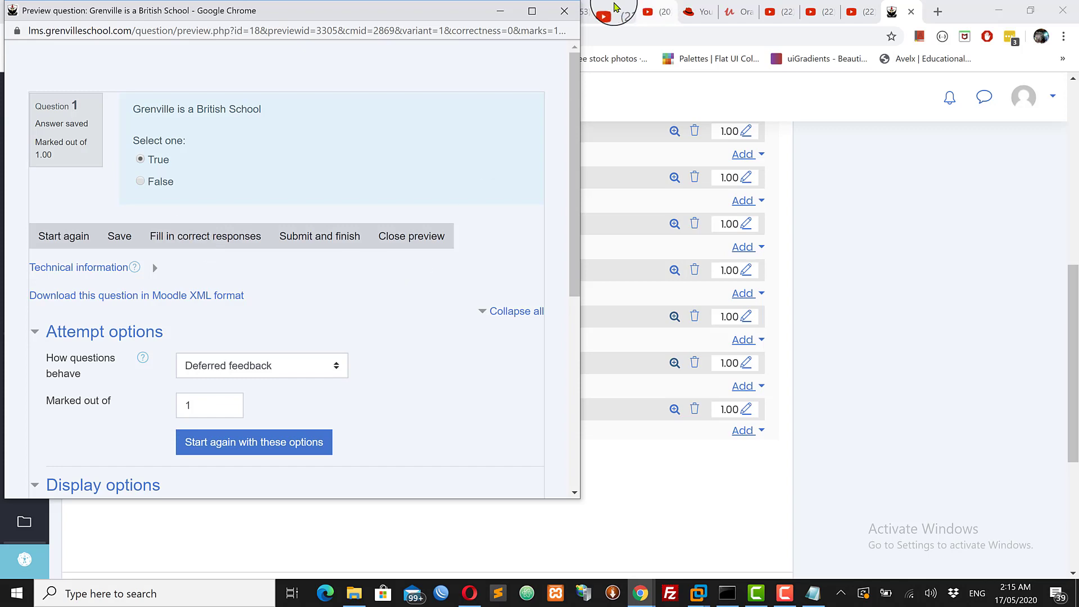
{"action": "left_click", "coordinate": [563, 11]}
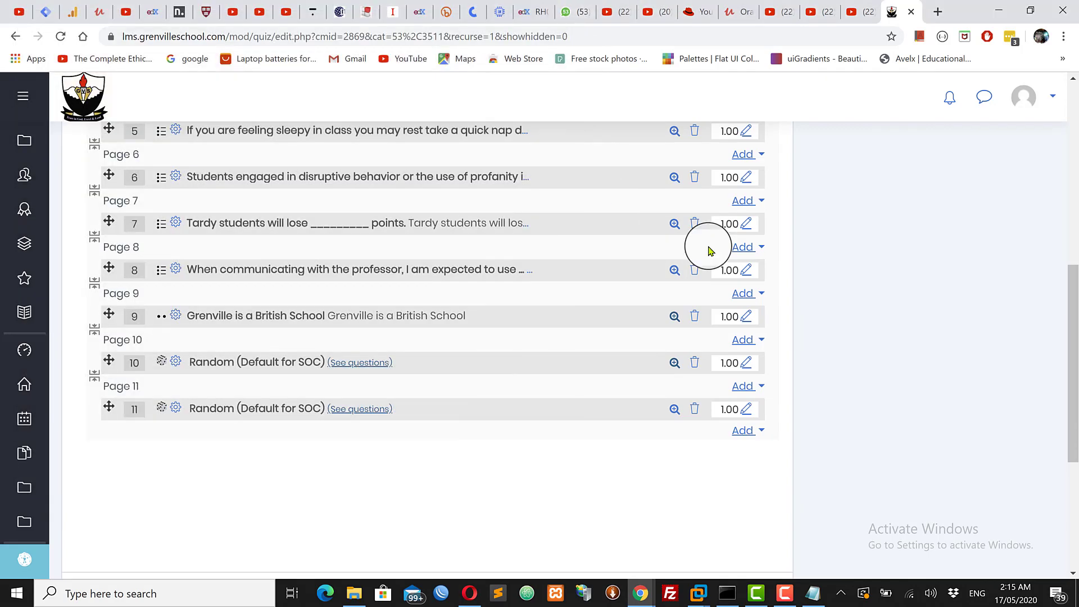
Return to the Sociology course and open the Mid Term Test under Theories of Society
{"action": "left_click_drag", "start_coordinate": [1071, 407], "coordinate": [1061, 247]}
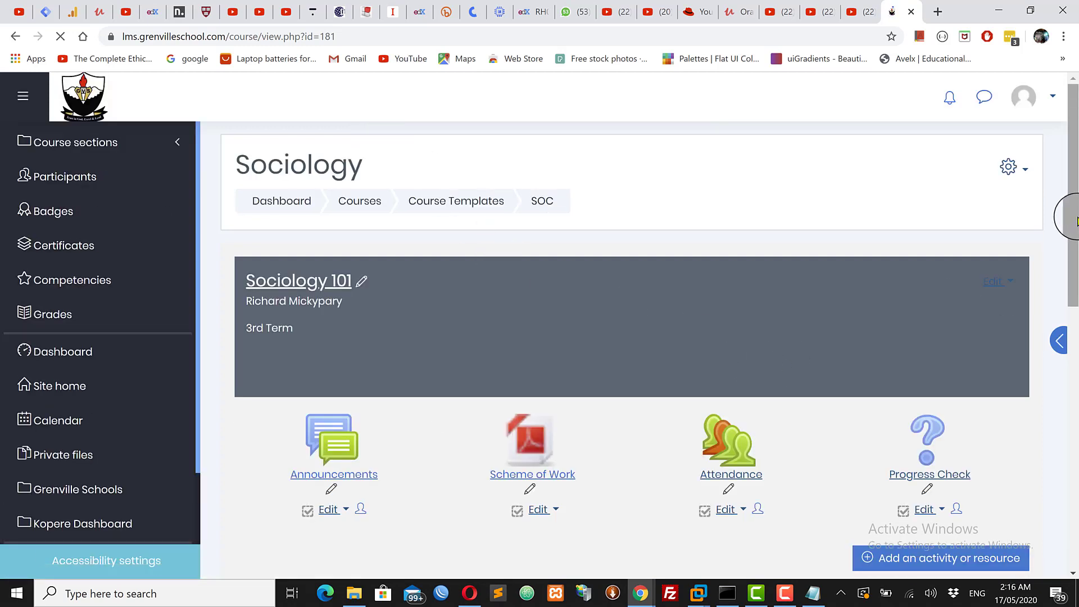
{"action": "scroll", "coordinate": [1063, 291], "scroll_direction": "down", "scroll_amount": 5}
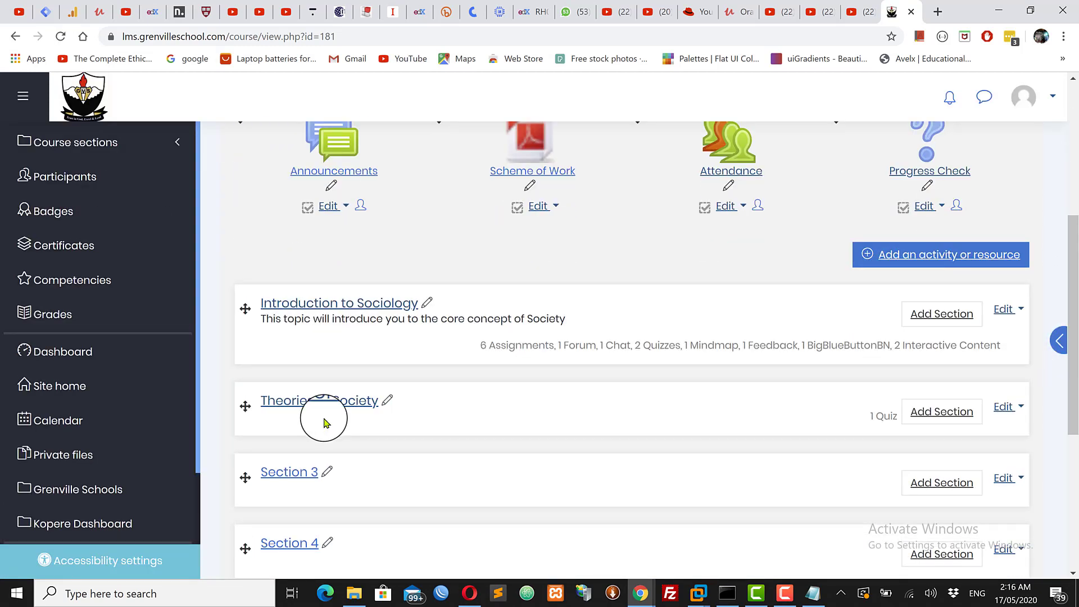
{"action": "left_click", "coordinate": [303, 402]}
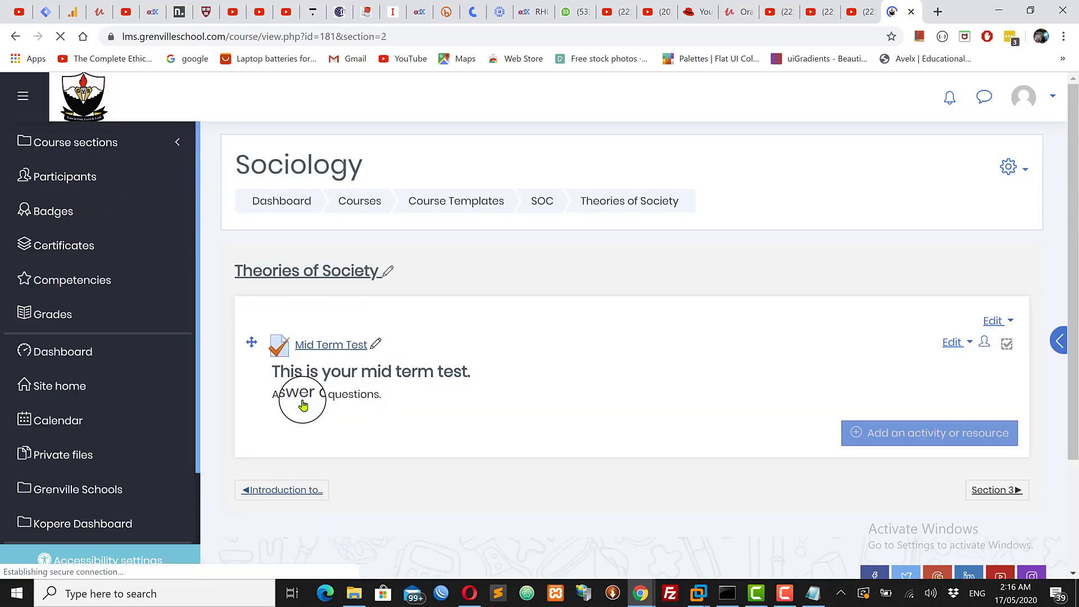
{"action": "left_click", "coordinate": [329, 347]}
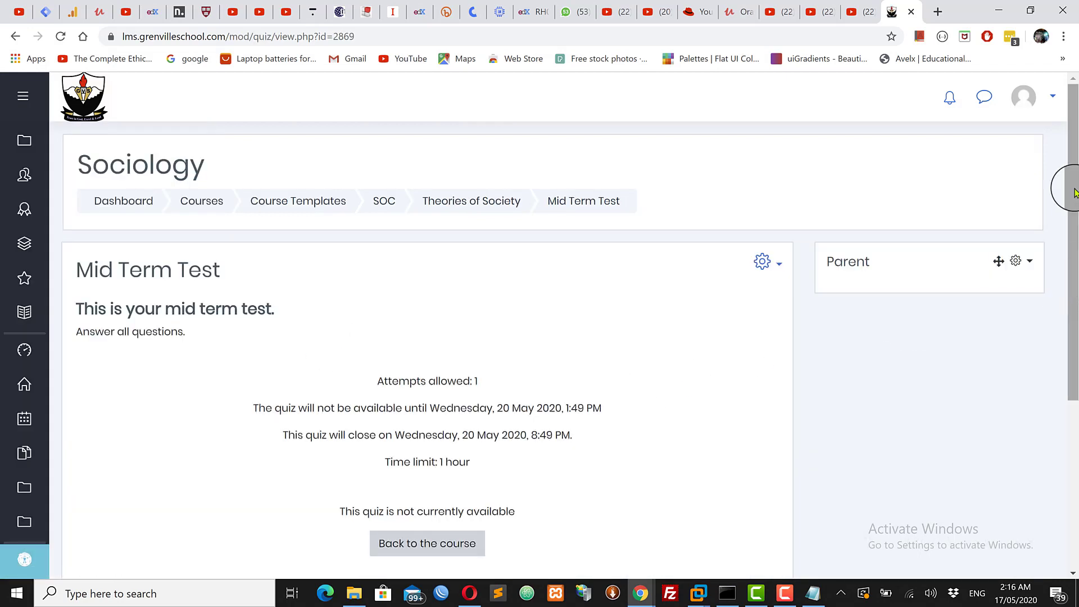
Preview the whole Mid Term Test by starting a timed attempt
{"action": "mouse_move", "coordinate": [1074, 186]}
{"action": "left_mouse_down"}
{"action": "mouse_move", "coordinate": [1076, 270]}
{"action": "mouse_move", "coordinate": [1078, 196]}
{"action": "left_mouse_up"}
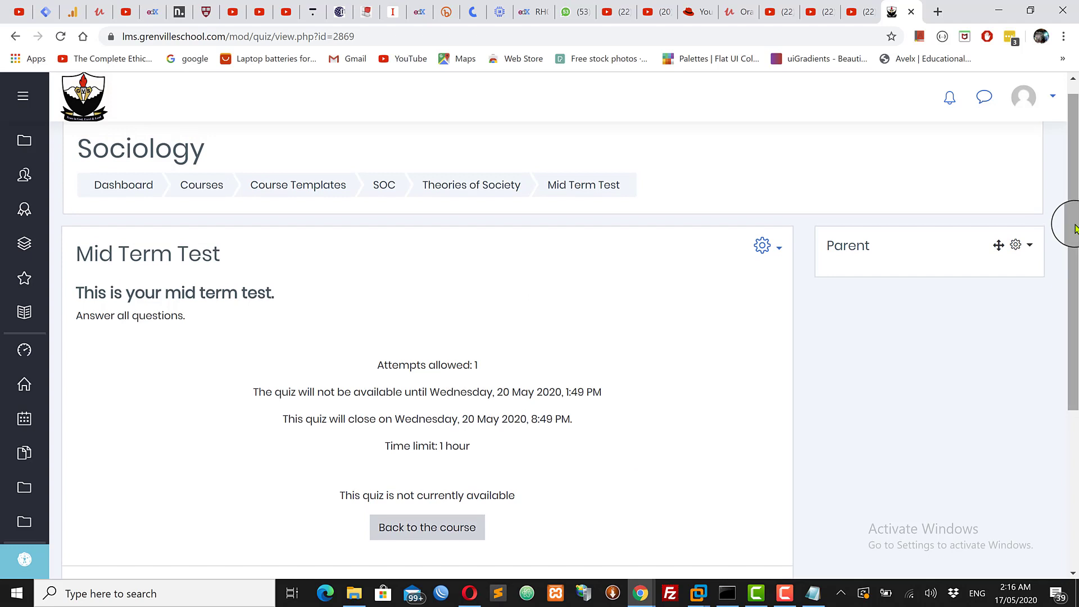
{"action": "mouse_move", "coordinate": [1075, 227]}
{"action": "left_mouse_down"}
{"action": "mouse_move", "coordinate": [1076, 293]}
{"action": "mouse_move", "coordinate": [1077, 209]}
{"action": "left_mouse_up"}
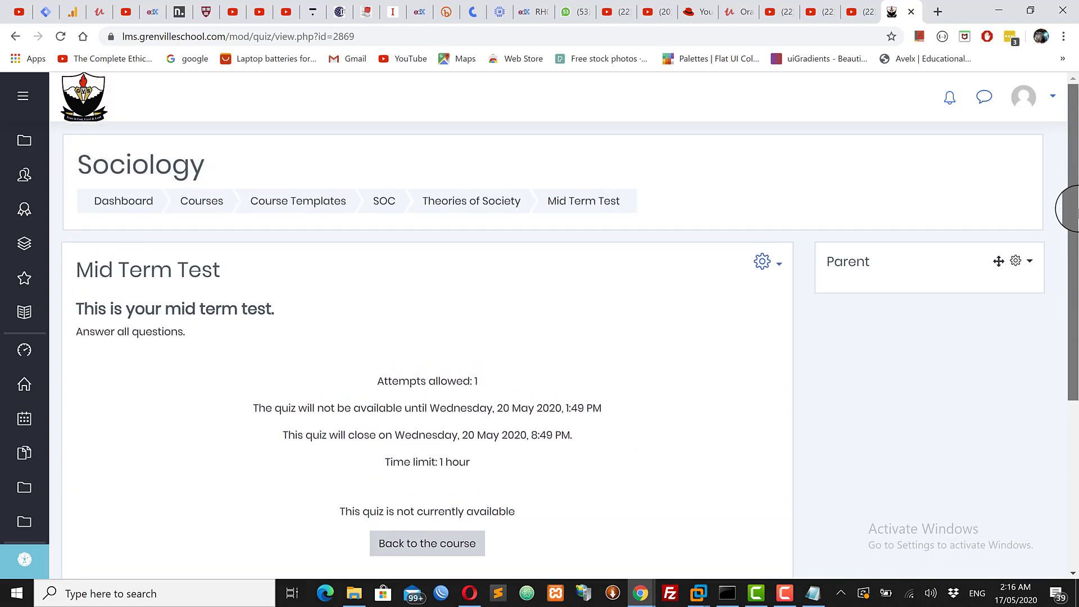
{"action": "left_click", "coordinate": [764, 266]}
{"action": "left_click", "coordinate": [642, 358]}
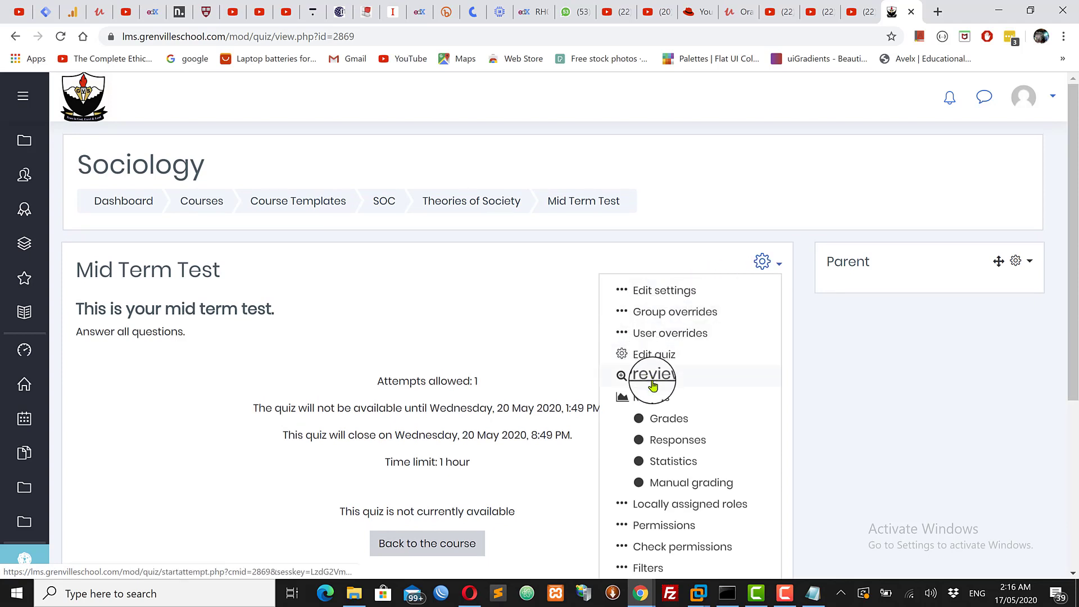
{"action": "left_click", "coordinate": [650, 377]}
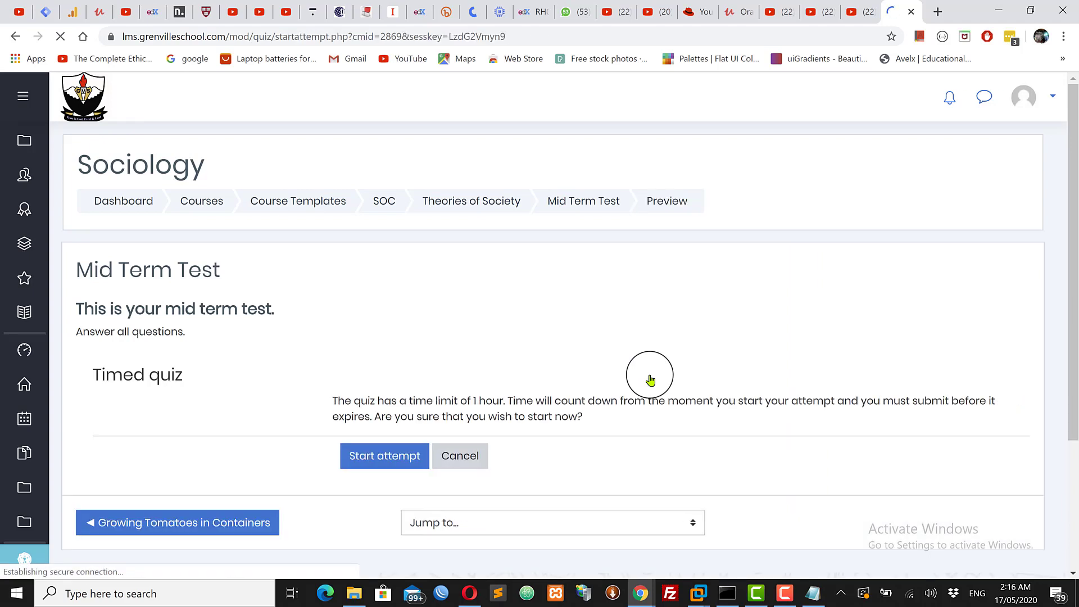
{"action": "left_click", "coordinate": [382, 457]}
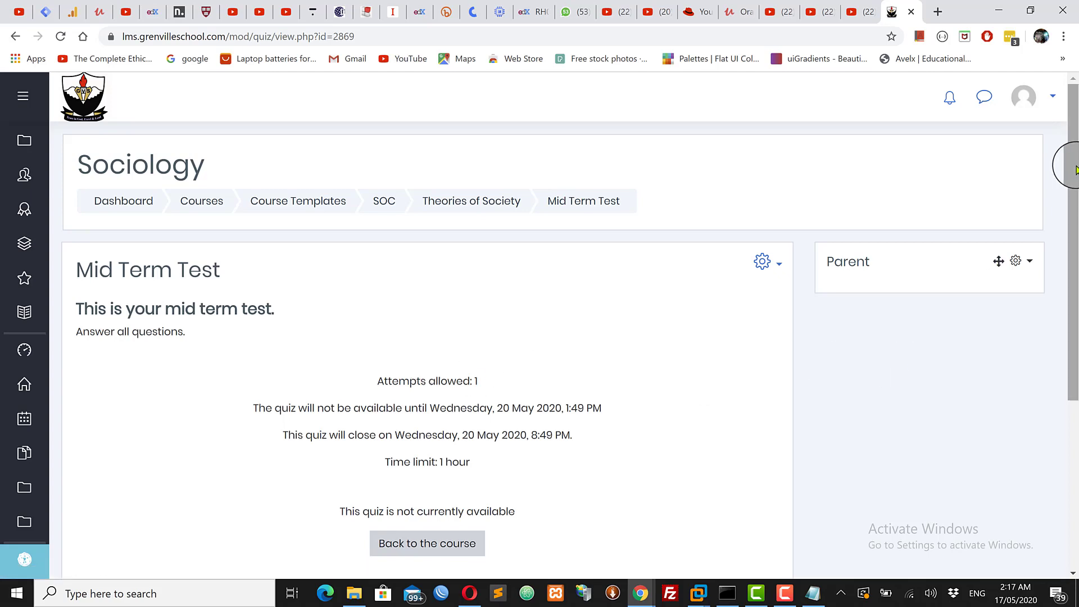
Open the Mid Term Test's question list for editing from the quiz page
{"action": "mouse_move", "coordinate": [1075, 168]}
{"action": "left_mouse_down"}
{"action": "mouse_move", "coordinate": [1073, 262]}
{"action": "mouse_move", "coordinate": [1073, 183]}
{"action": "left_mouse_up"}
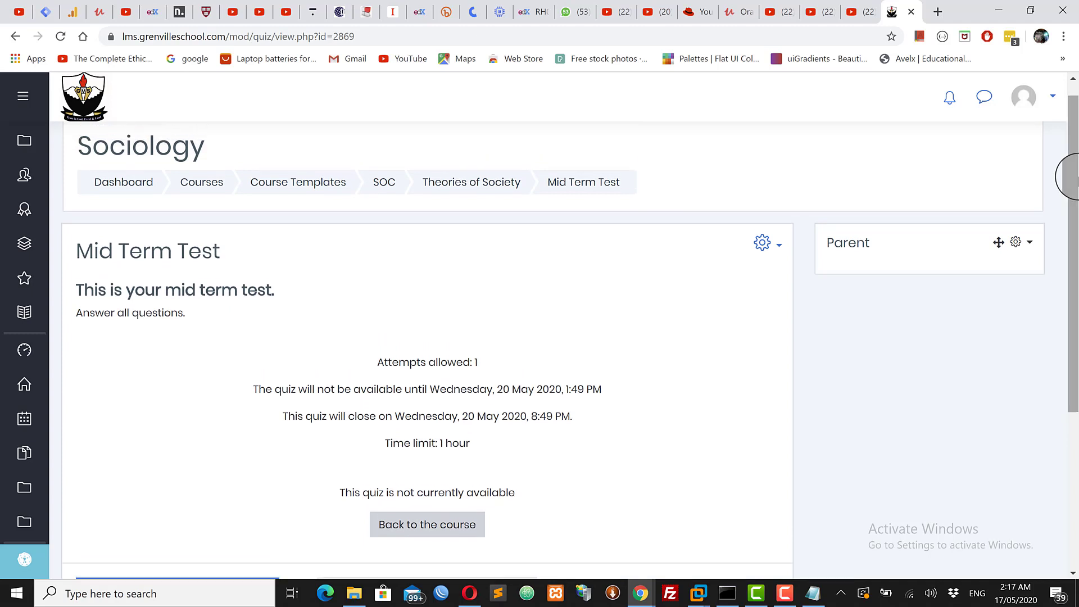
{"action": "left_click", "coordinate": [779, 247]}
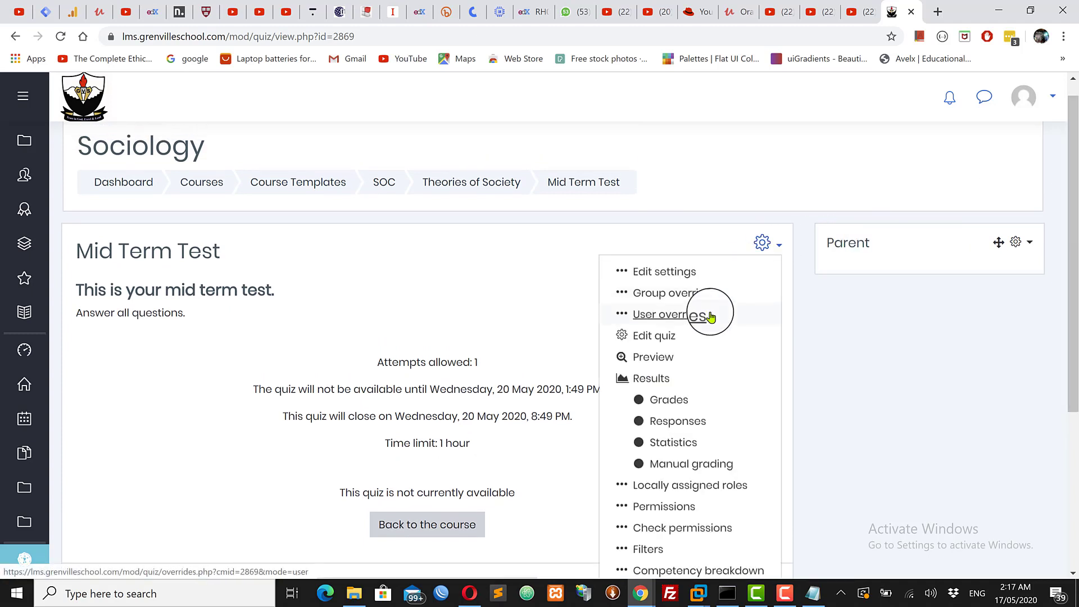
{"action": "left_click", "coordinate": [651, 336]}
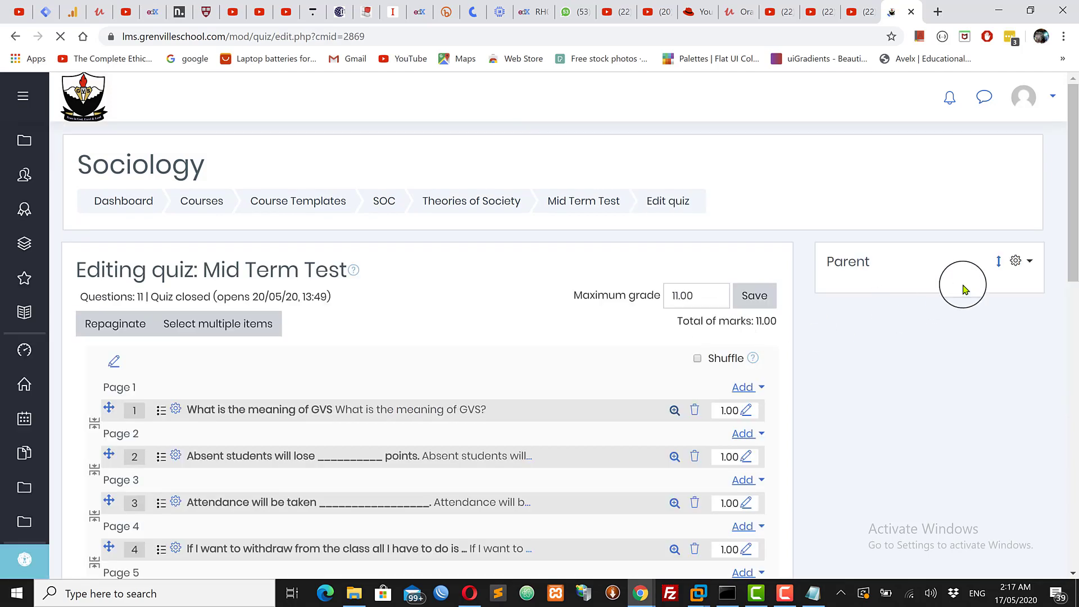
Remove both random questions from the end of the Mid Term Test's question list
{"action": "left_click_drag", "start_coordinate": [1072, 199], "coordinate": [1068, 375]}
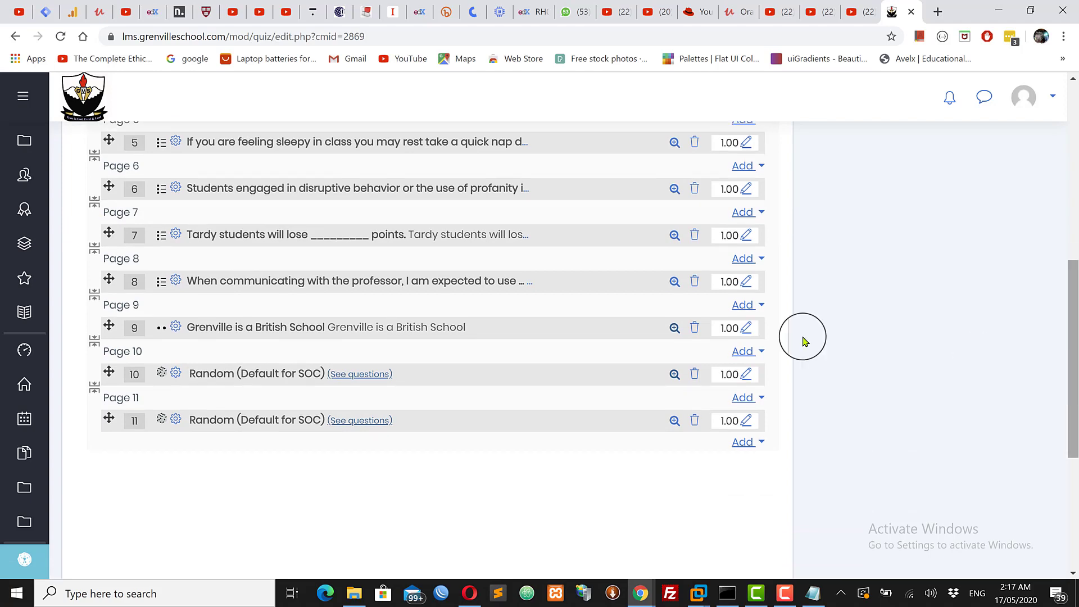
{"action": "left_click", "coordinate": [696, 380]}
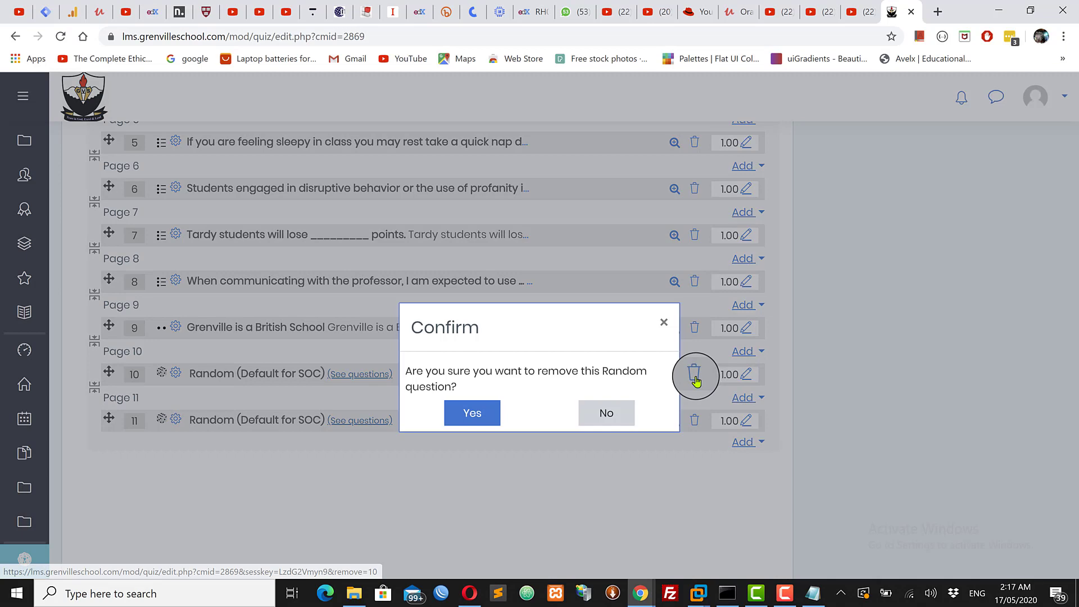
{"action": "left_click", "coordinate": [470, 413]}
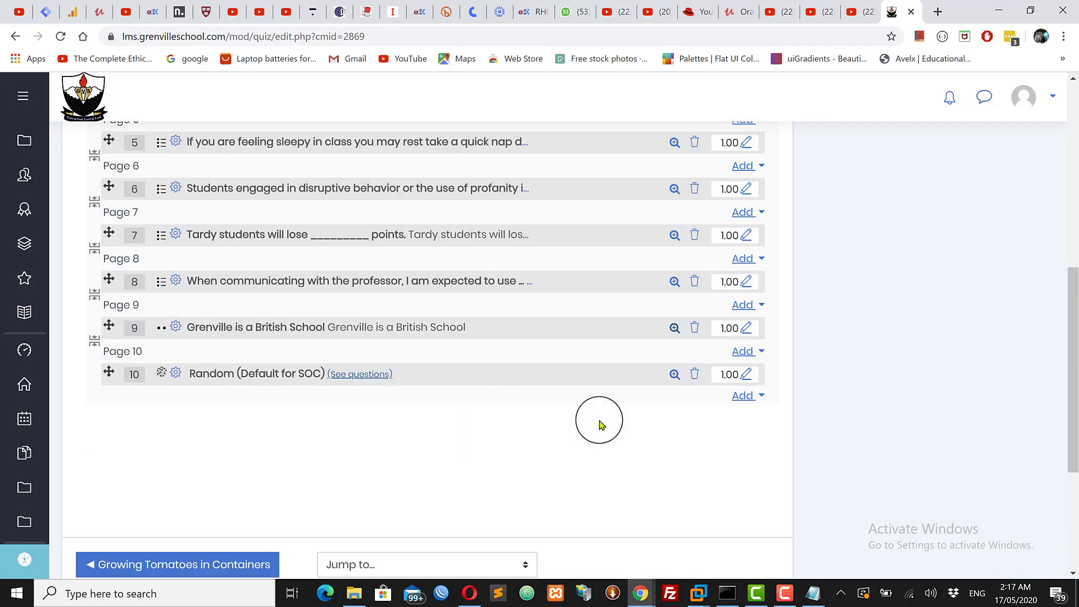
{"action": "left_click", "coordinate": [692, 381]}
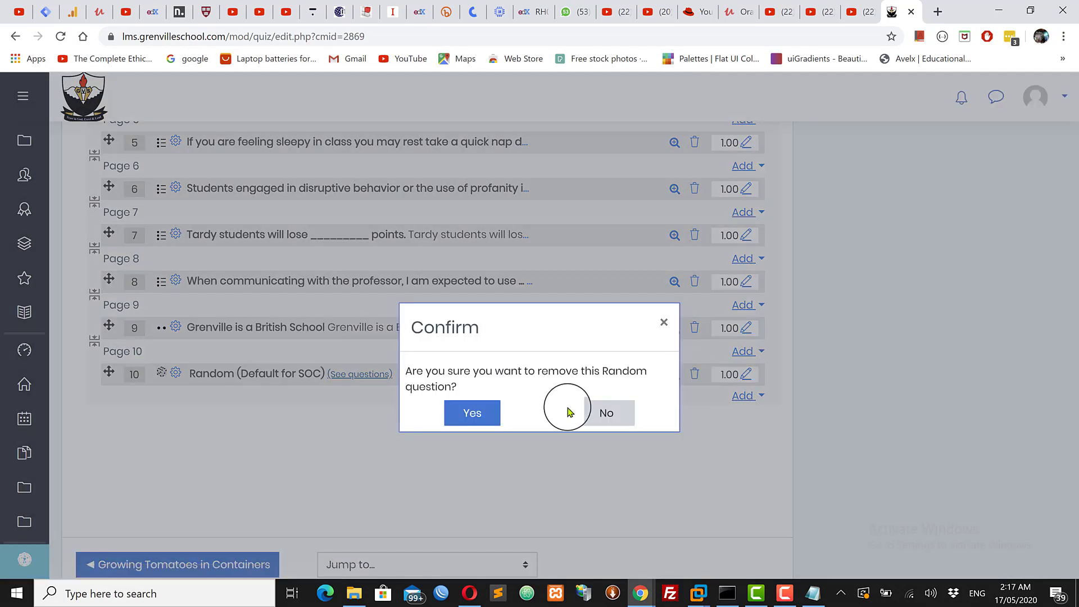
{"action": "left_click", "coordinate": [472, 412]}
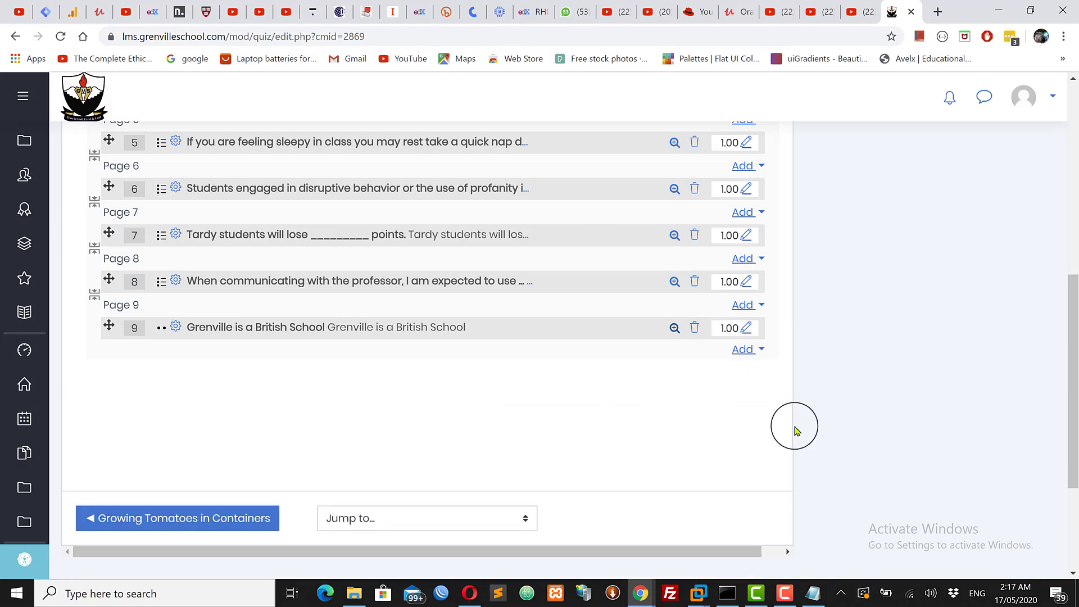
Set the Mid Term Test's maximum grade to 9.00 and save it
{"action": "left_click_drag", "start_coordinate": [1075, 418], "coordinate": [1062, 277]}
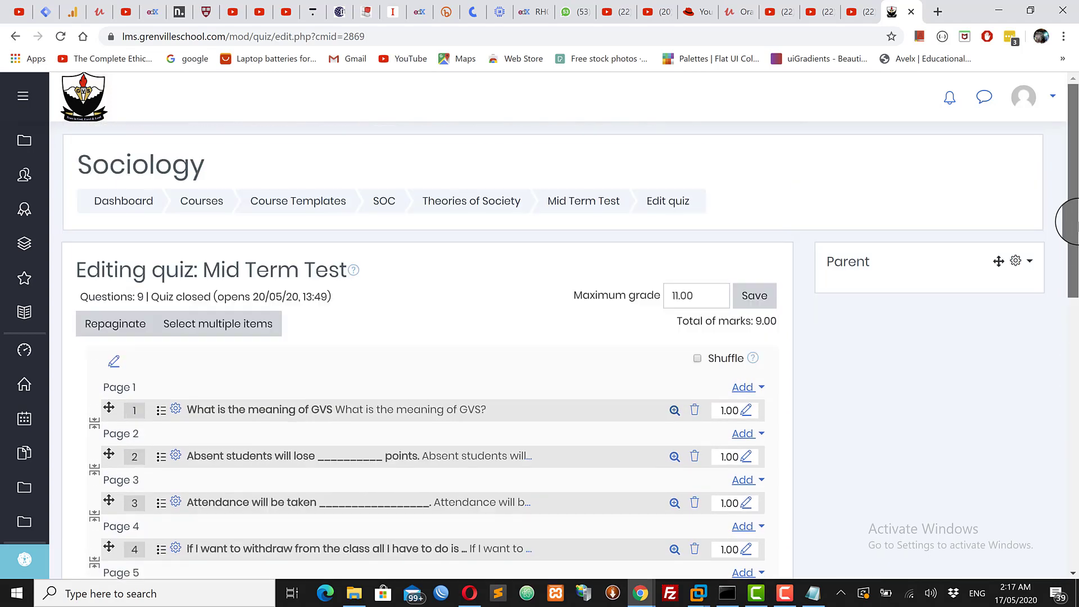
{"action": "left_click", "coordinate": [696, 294]}
{"action": "left_click_drag", "start_coordinate": [696, 294], "coordinate": [629, 292]}
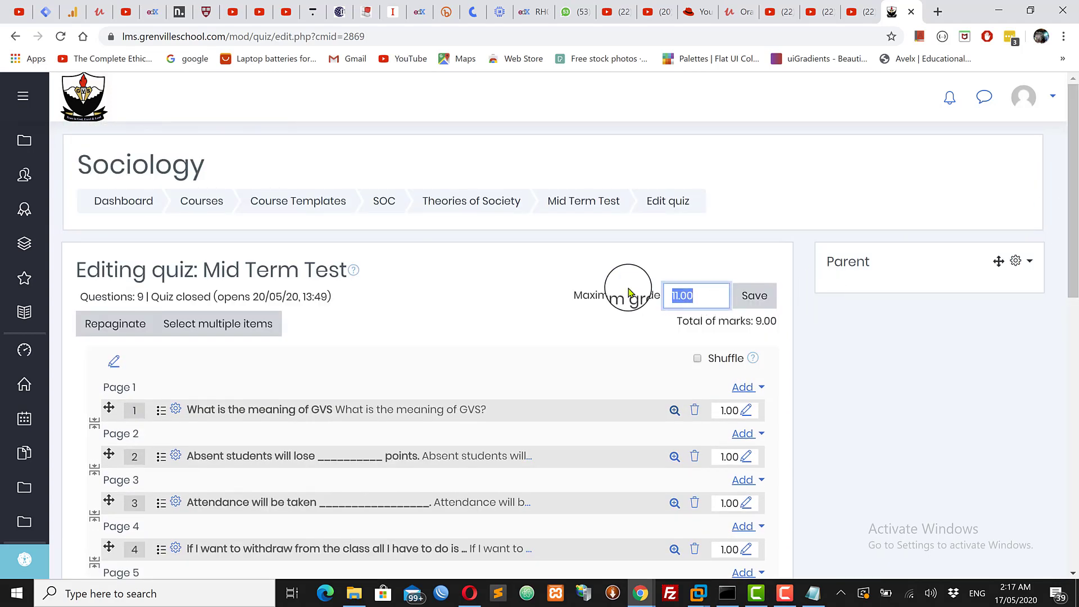
{"action": "left_click", "coordinate": [752, 298]}
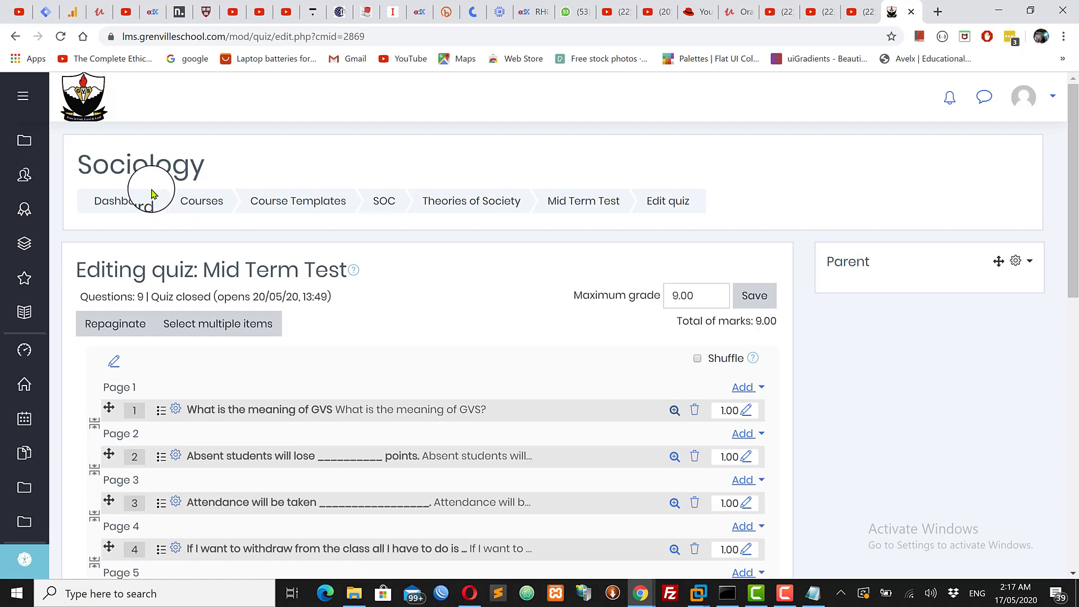
Return to the SOC course and open the Mid Term Test under Theories of Society
{"action": "left_click", "coordinate": [386, 208]}
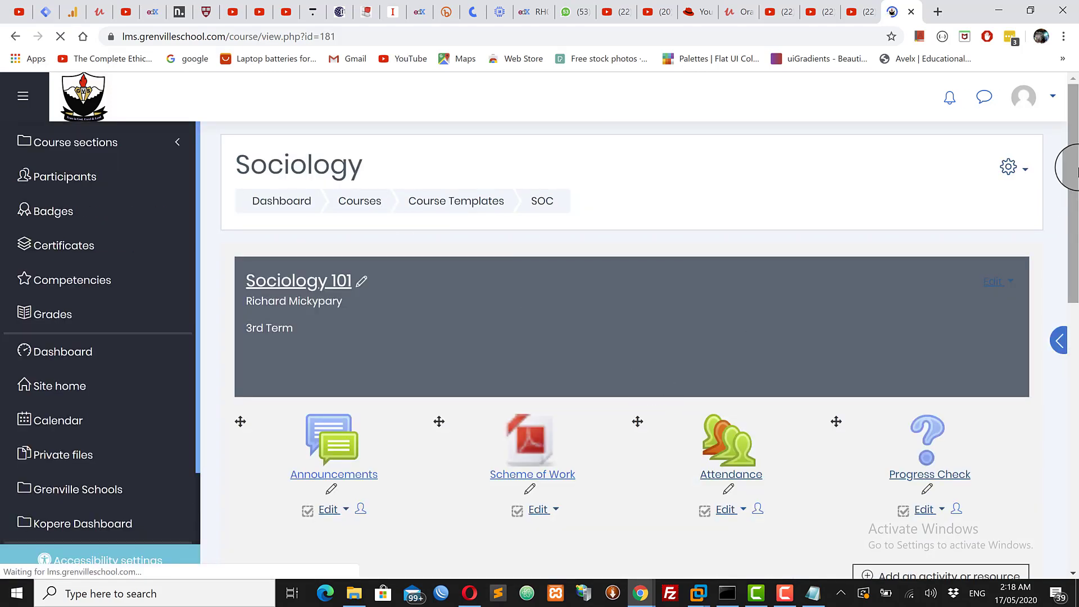
{"action": "left_click_drag", "start_coordinate": [1075, 168], "coordinate": [1074, 308]}
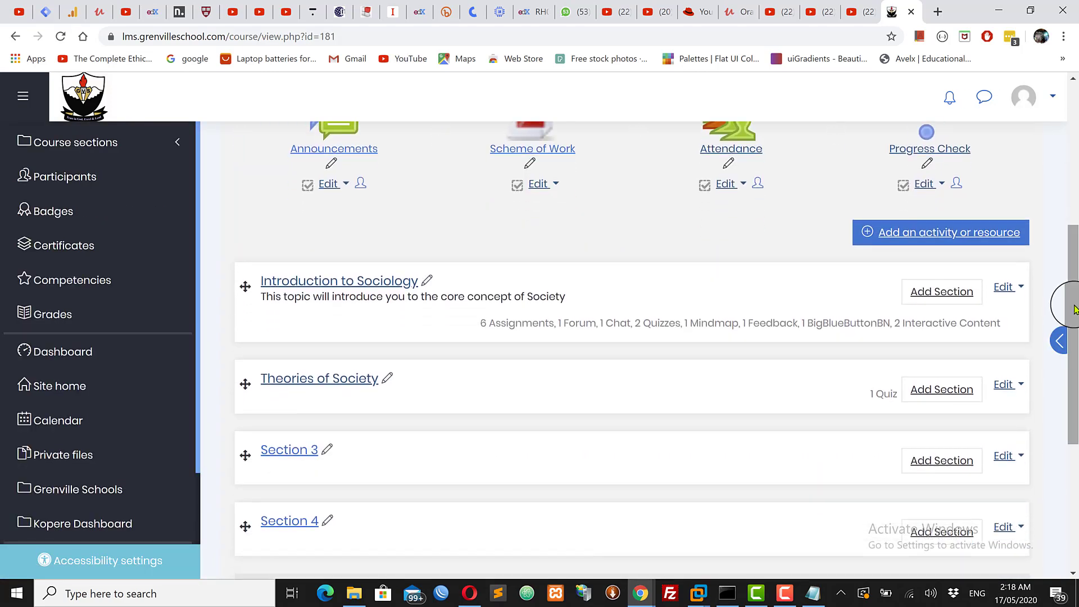
{"action": "left_click", "coordinate": [332, 380]}
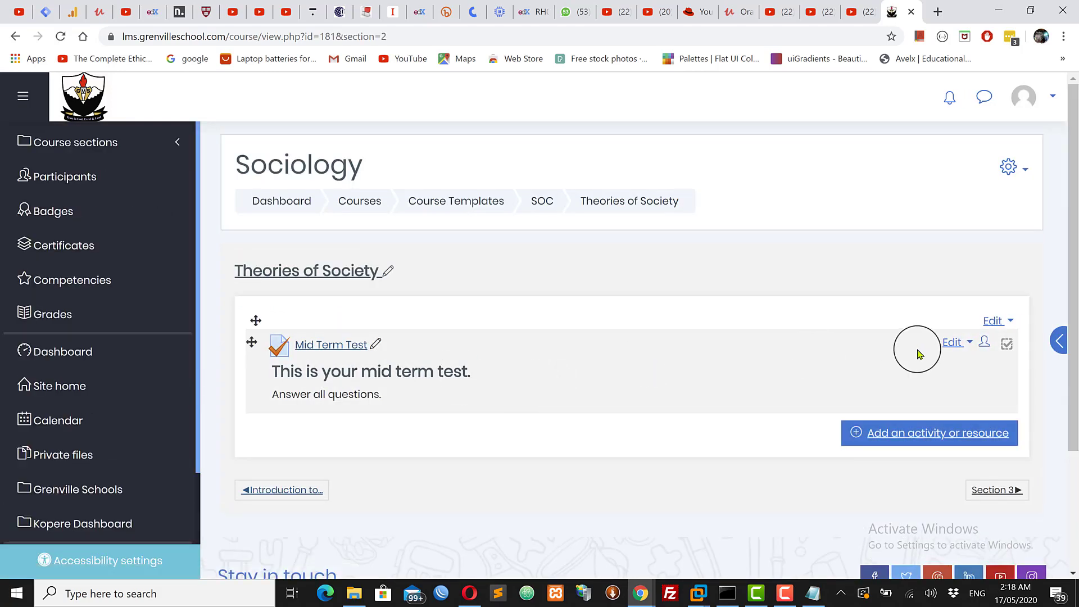
{"action": "left_click", "coordinate": [322, 351]}
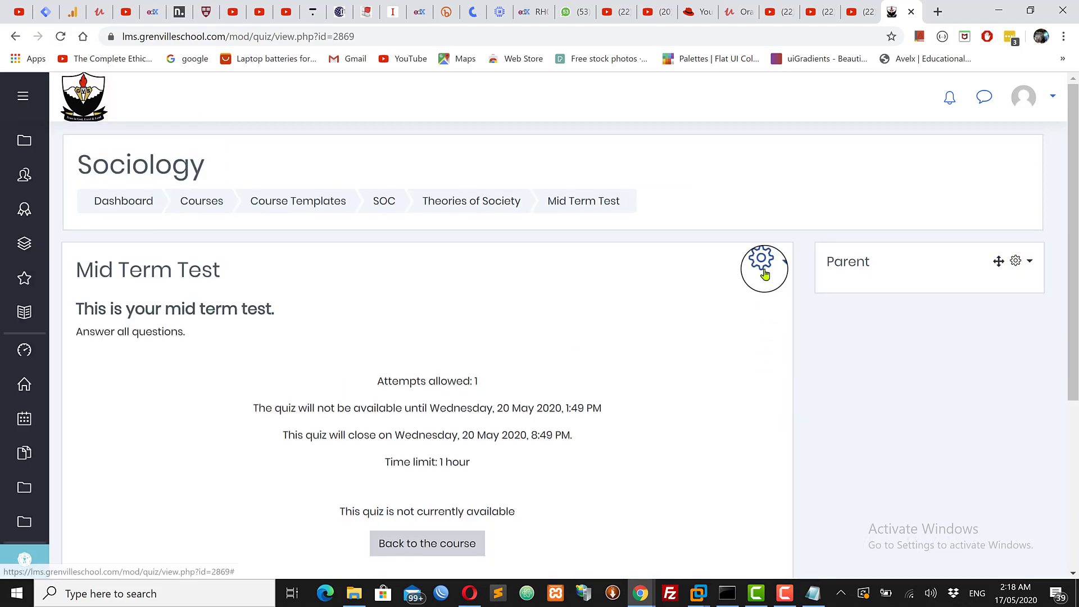
Preview the Mid Term Test by starting a timed attempt
{"action": "left_click", "coordinate": [764, 262]}
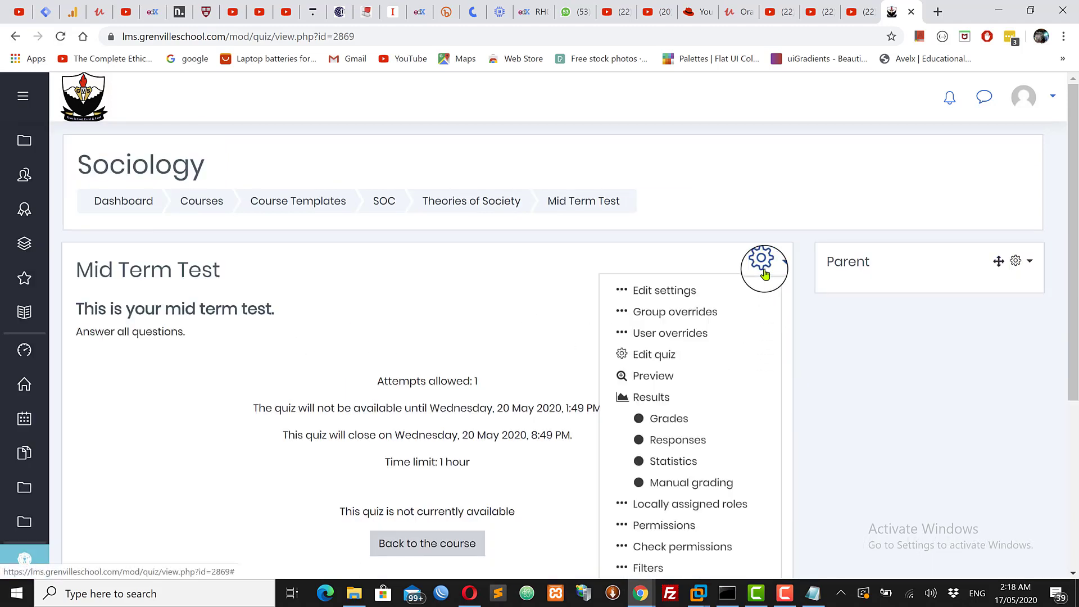
{"action": "left_click", "coordinate": [650, 377]}
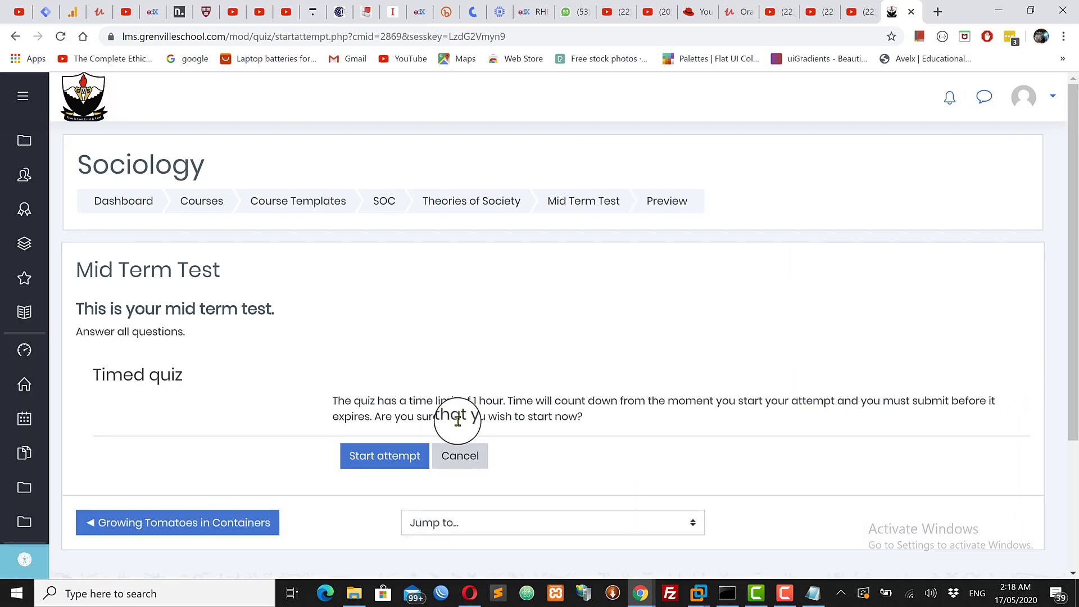
{"action": "left_click", "coordinate": [376, 461]}
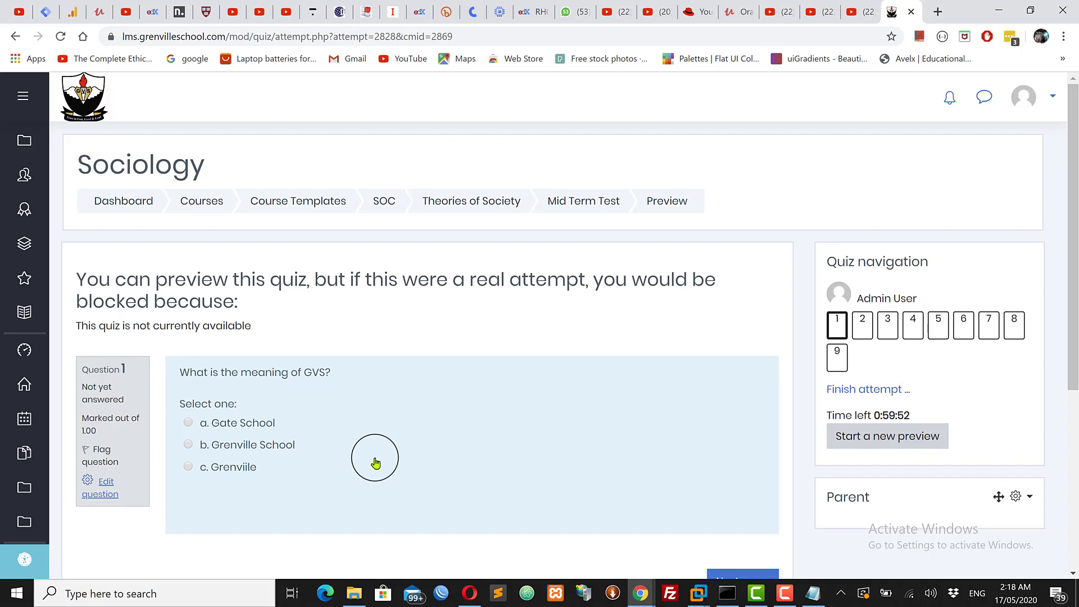
Answer question 1 with "Grenville School" and question 2 with "20", going on to question 3
{"action": "left_click_drag", "start_coordinate": [1075, 218], "coordinate": [1072, 260]}
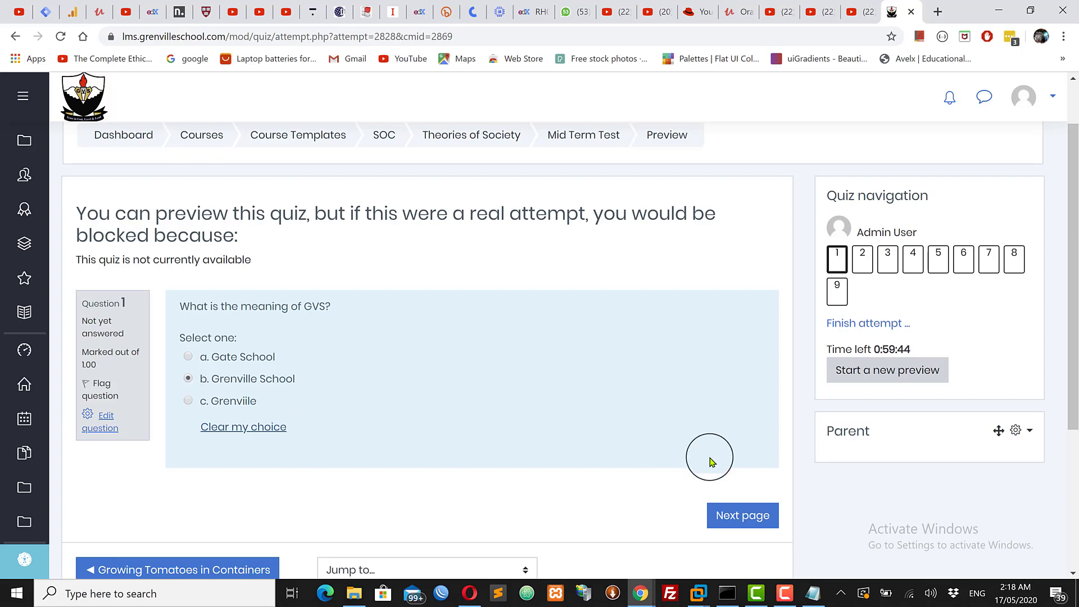
{"action": "left_click", "coordinate": [731, 515]}
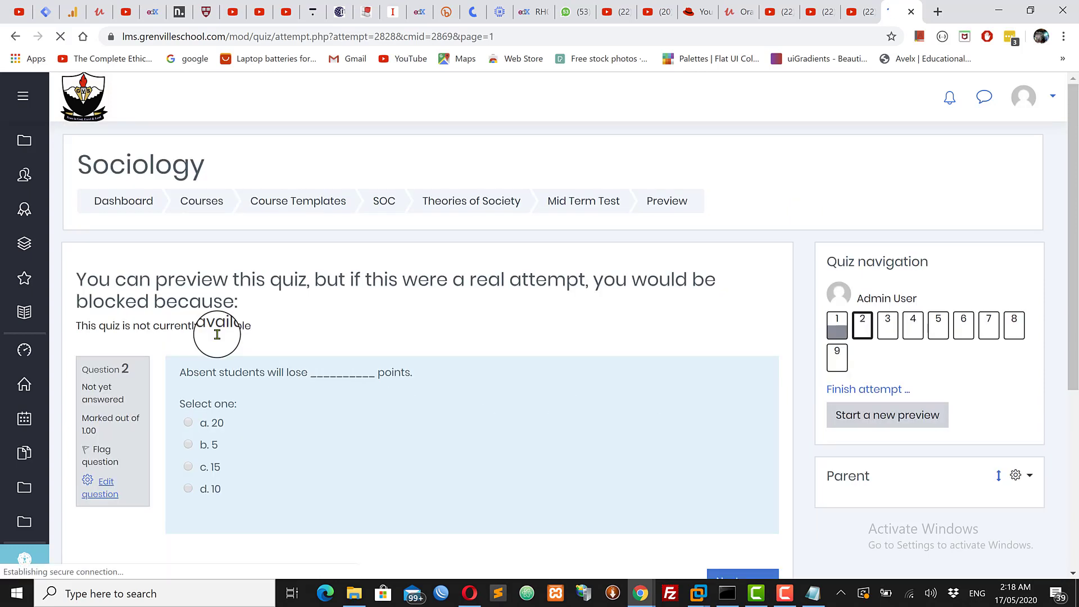
{"action": "left_click_drag", "start_coordinate": [1074, 231], "coordinate": [1066, 319]}
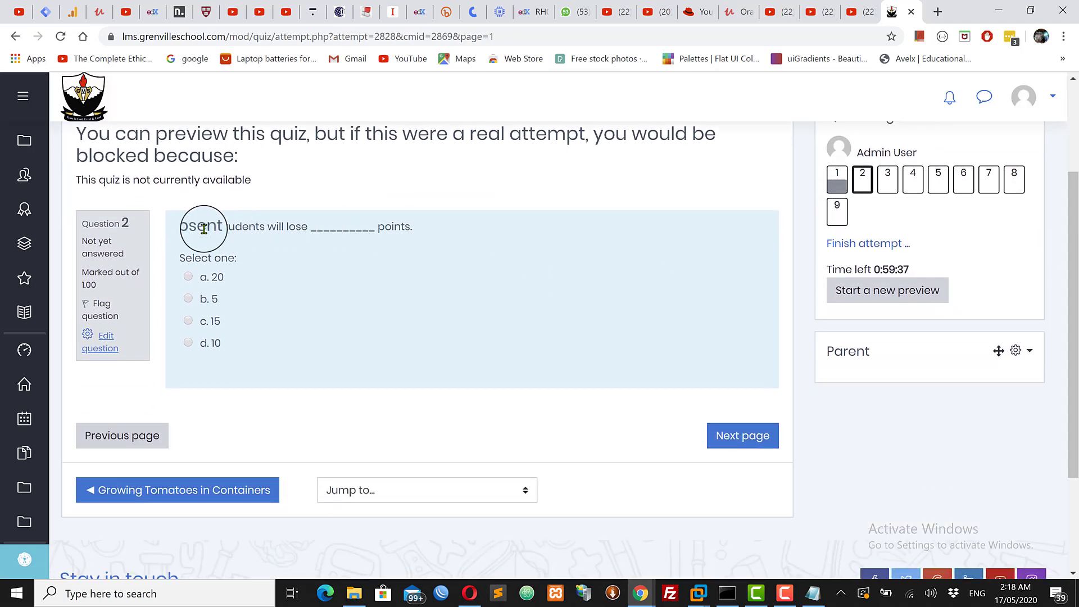
{"action": "left_click", "coordinate": [188, 278]}
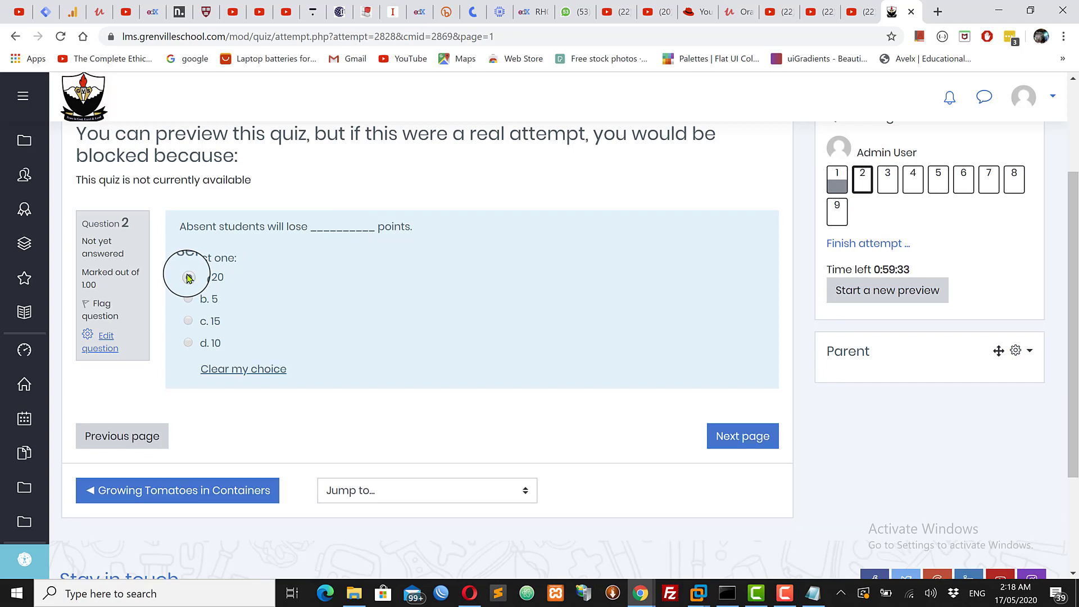
{"action": "left_click", "coordinate": [737, 444]}
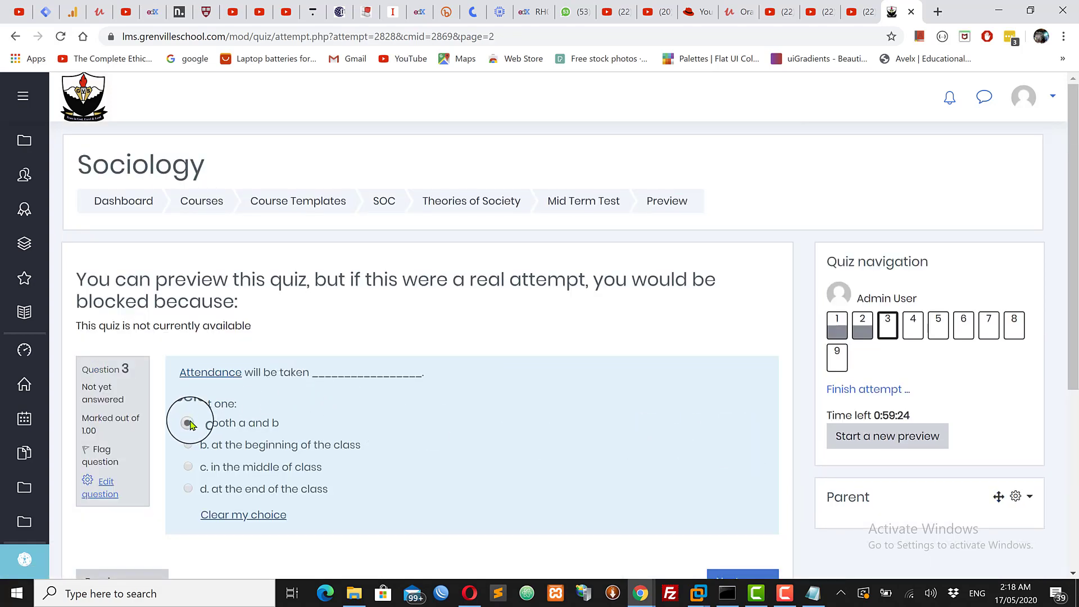
Answer question 3 with "both a and b" and question 4 with dropping the class myself before the withdrawal deadline, going on to question 5
{"action": "left_click", "coordinate": [188, 422]}
{"action": "left_click_drag", "start_coordinate": [1074, 284], "coordinate": [1075, 400]}
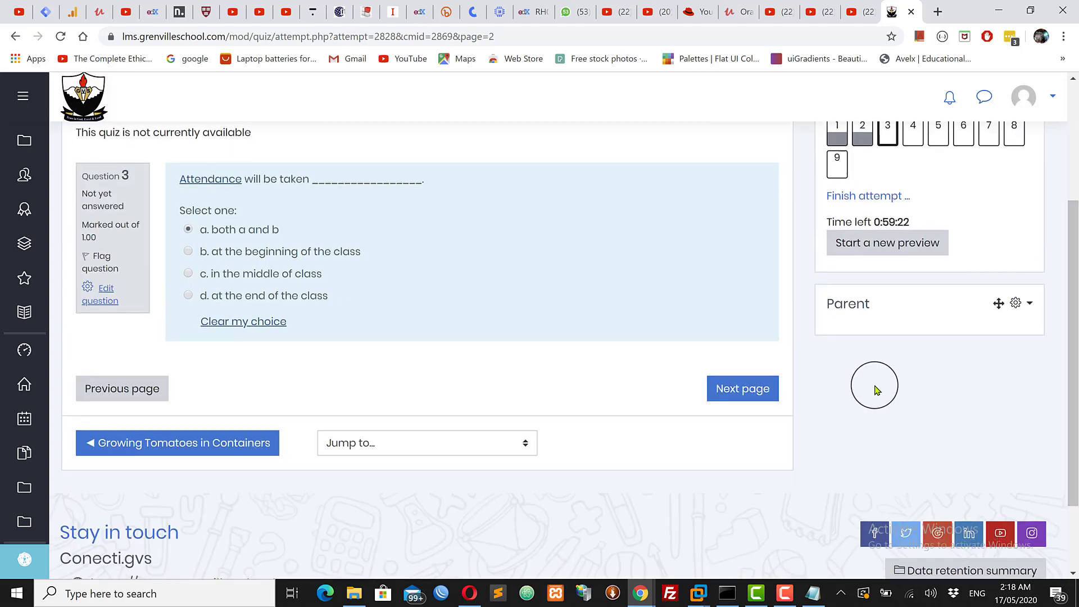
{"action": "left_click", "coordinate": [732, 389]}
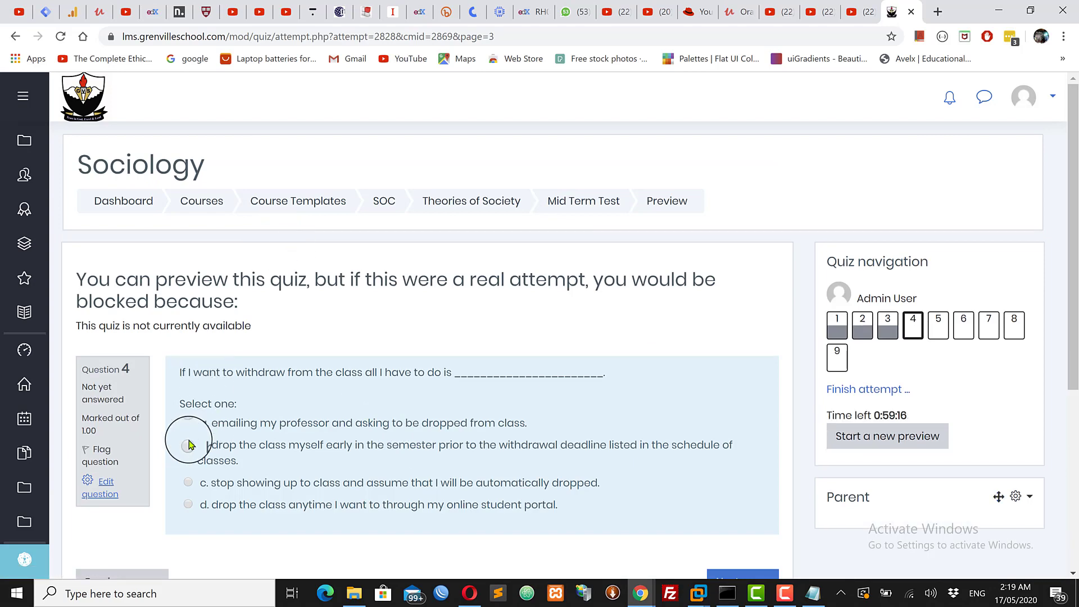
{"action": "left_click", "coordinate": [188, 445]}
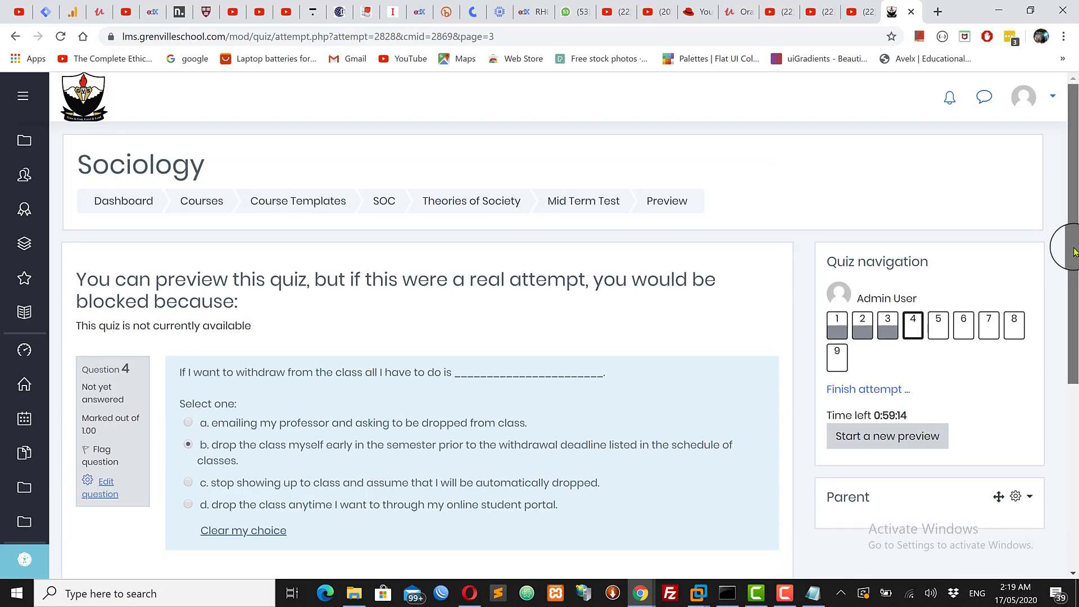
{"action": "scroll", "coordinate": [1069, 353], "scroll_direction": "down", "scroll_amount": 2}
{"action": "scroll", "coordinate": [1068, 353], "scroll_direction": "down", "scroll_amount": 1}
{"action": "left_click", "coordinate": [737, 429]}
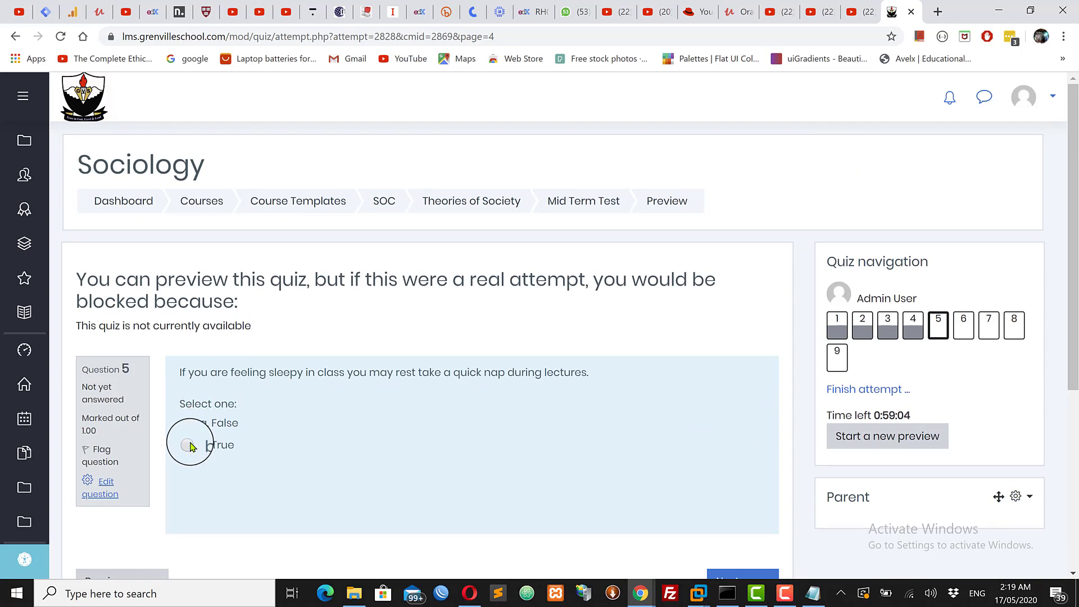
Answer question 5 about napping during lectures with False and go on to question 6
{"action": "left_click", "coordinate": [188, 423]}
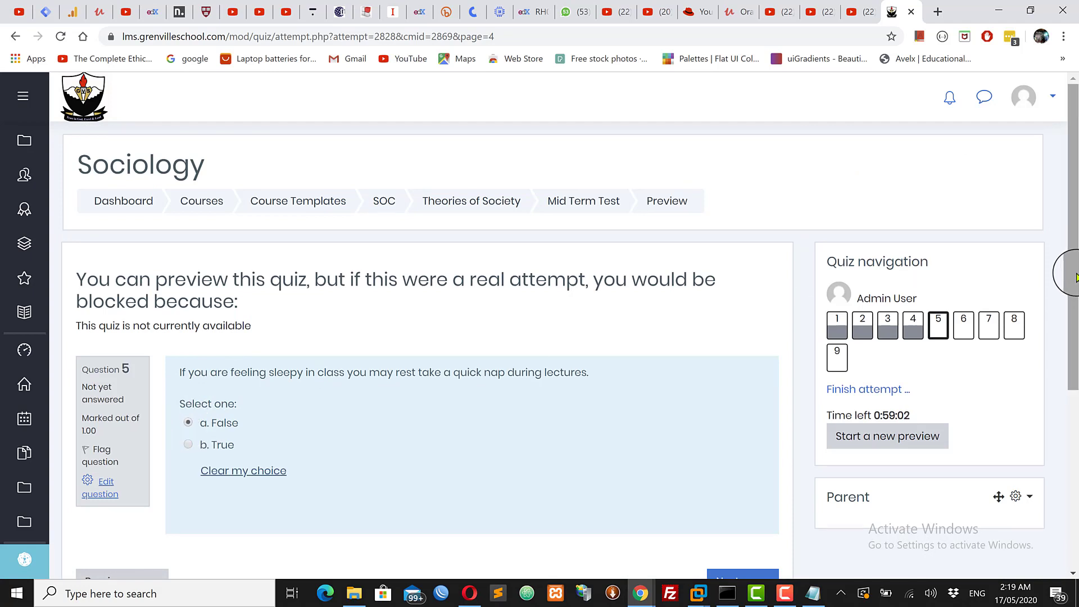
{"action": "scroll", "coordinate": [1067, 337], "scroll_direction": "down", "scroll_amount": 3}
{"action": "left_click", "coordinate": [738, 449]}
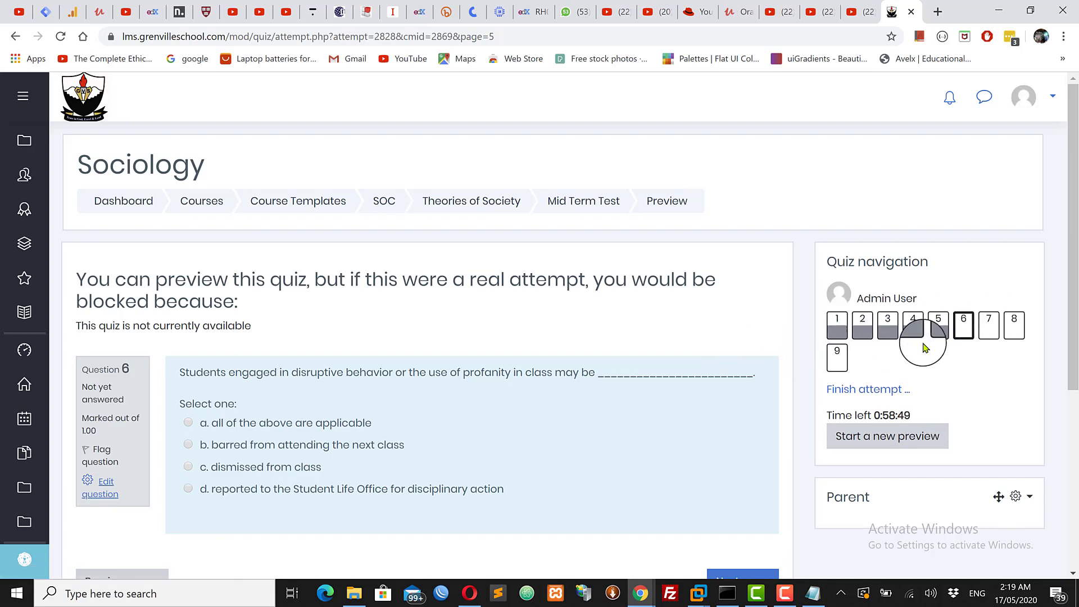
Skip to question 9 and answer it True, and answer question 7 on tardy students with "10"
{"action": "left_click", "coordinate": [838, 360]}
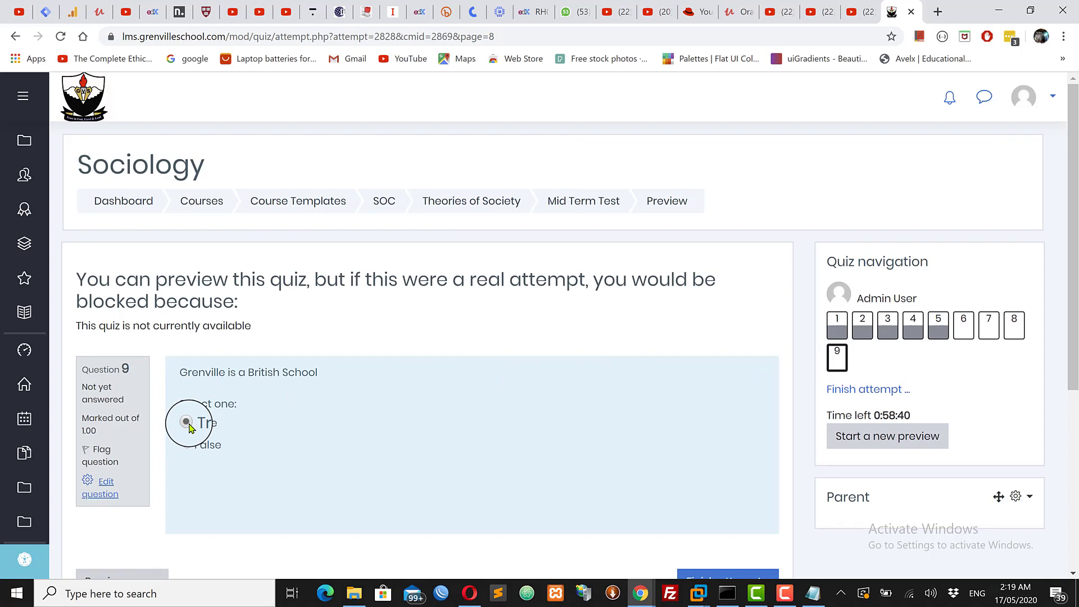
{"action": "left_click", "coordinate": [990, 329]}
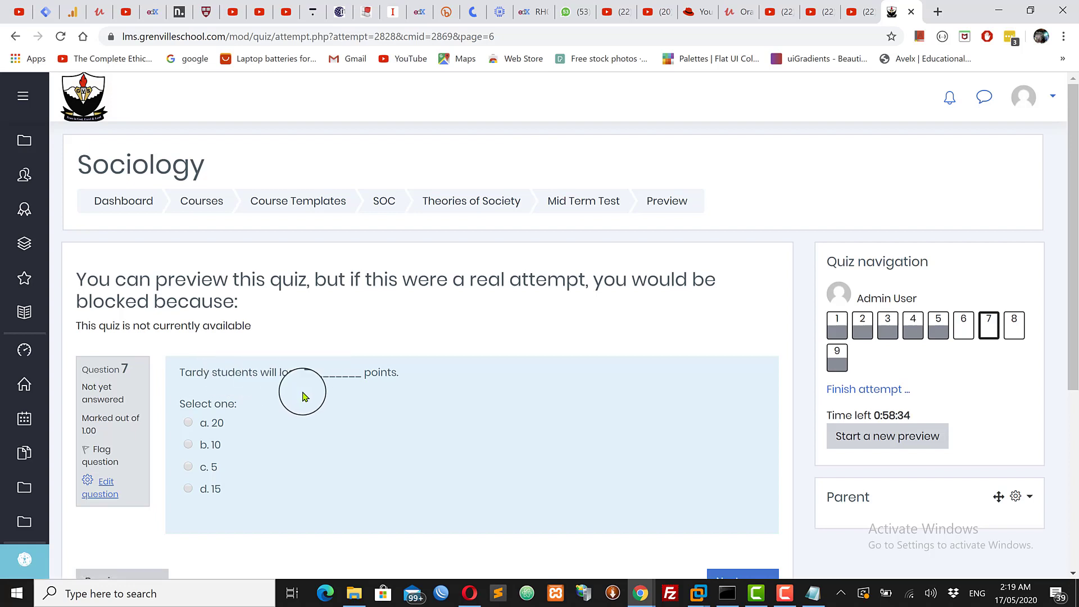
{"action": "left_click", "coordinate": [189, 445]}
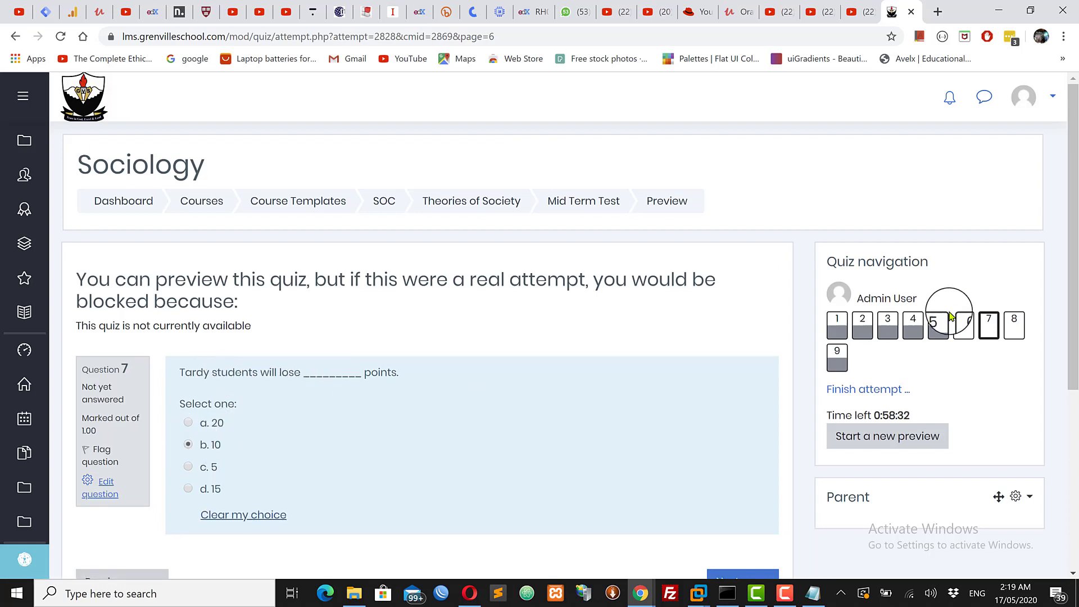
Answer question 6 with "barred from attending the next class" and question 8 with "Your school Email address"
{"action": "left_click", "coordinate": [964, 329]}
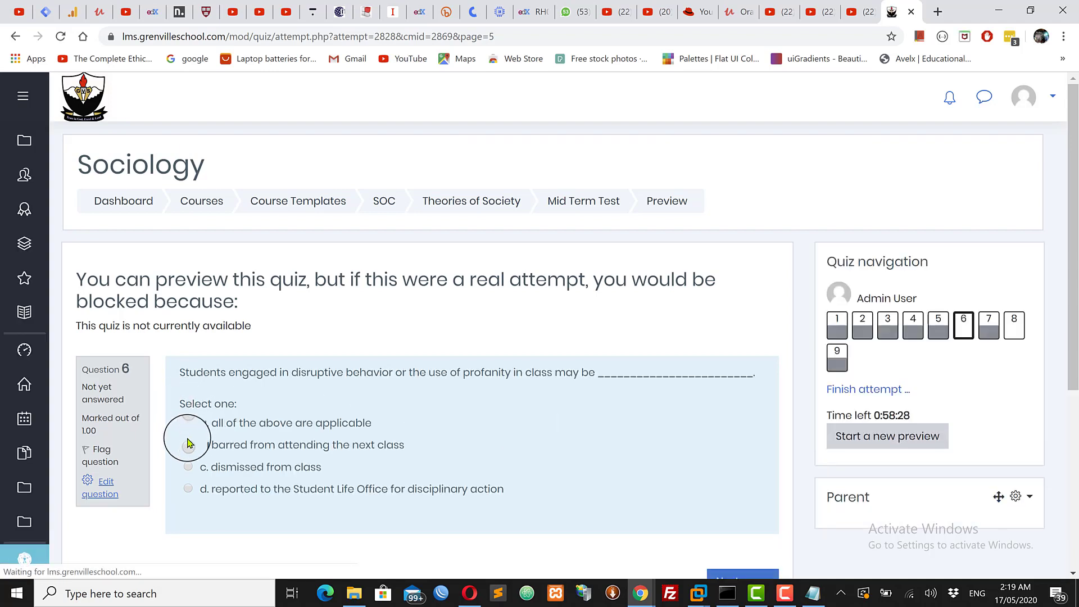
{"action": "left_click", "coordinate": [189, 445]}
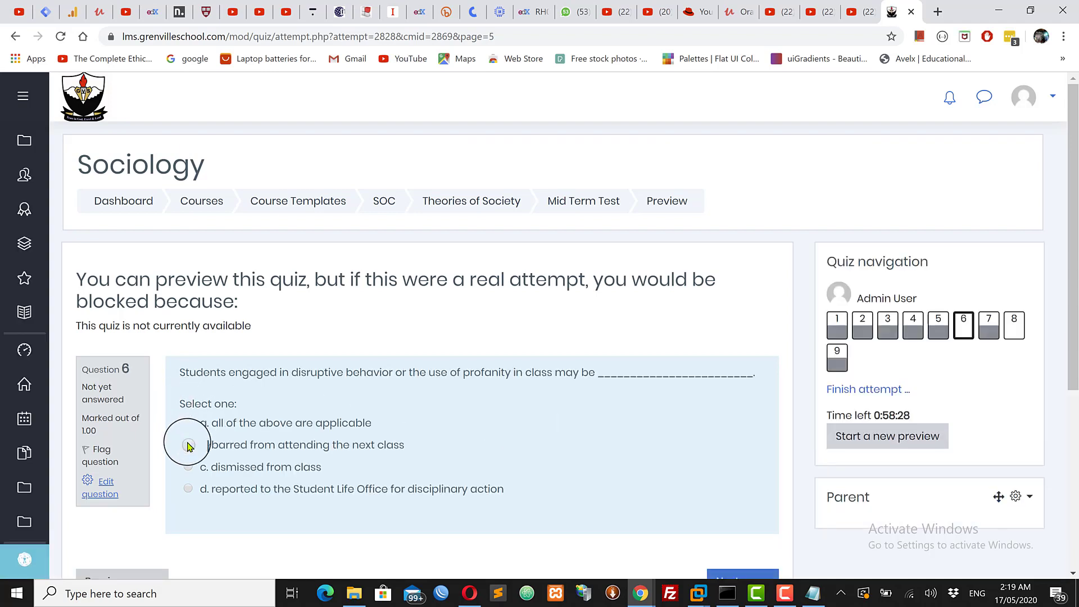
{"action": "left_click", "coordinate": [1018, 331]}
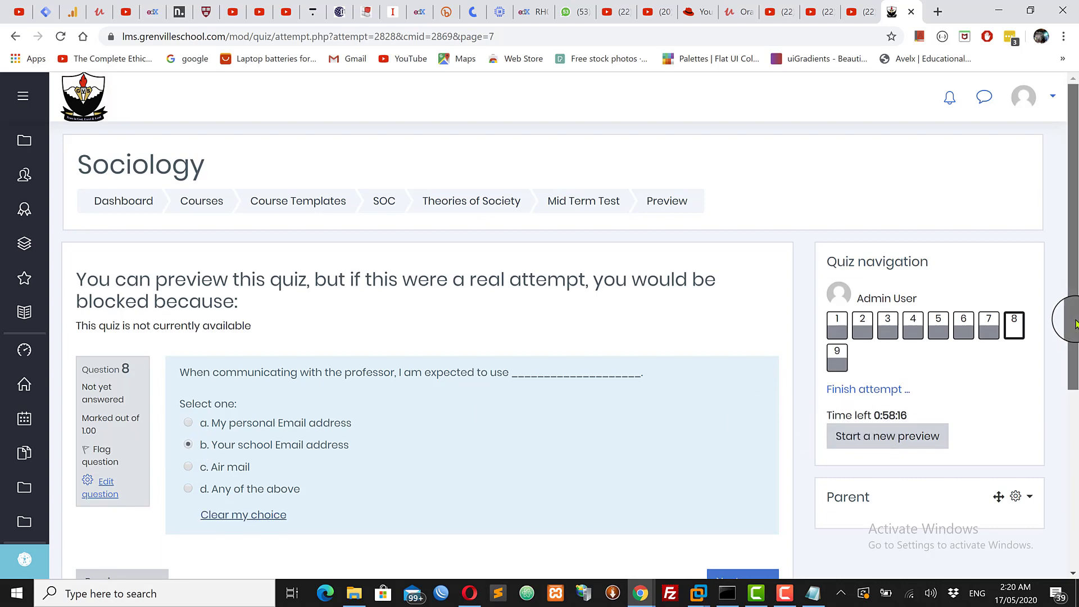
{"action": "left_click_drag", "start_coordinate": [1075, 323], "coordinate": [1071, 394]}
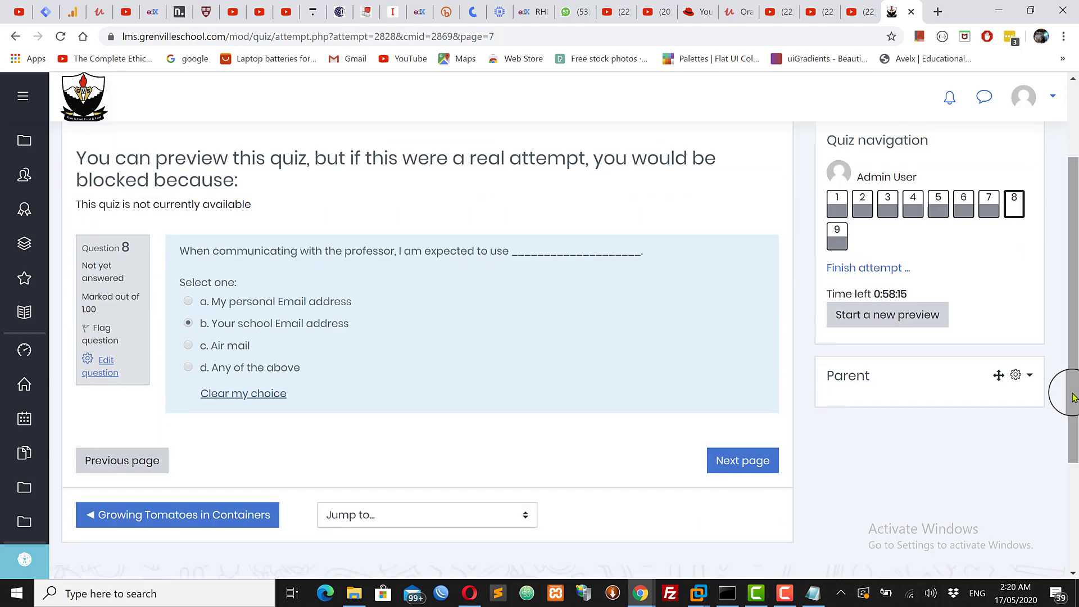
Move on to question 9 and finish the attempt to reach its summary
{"action": "left_click", "coordinate": [735, 467]}
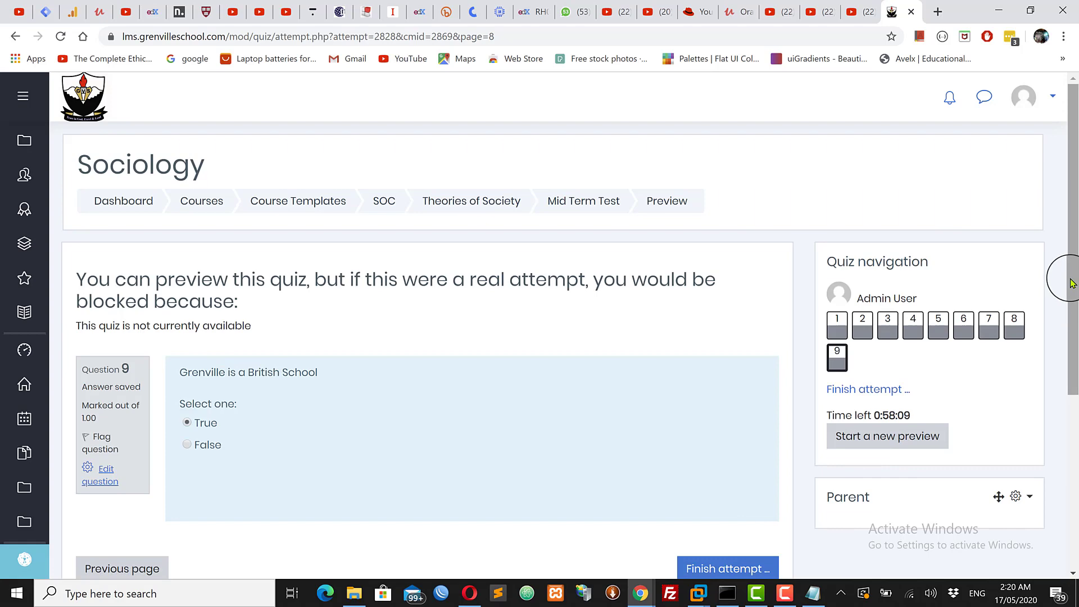
{"action": "left_click_drag", "start_coordinate": [1071, 282], "coordinate": [1068, 343]}
{"action": "left_click", "coordinate": [712, 472]}
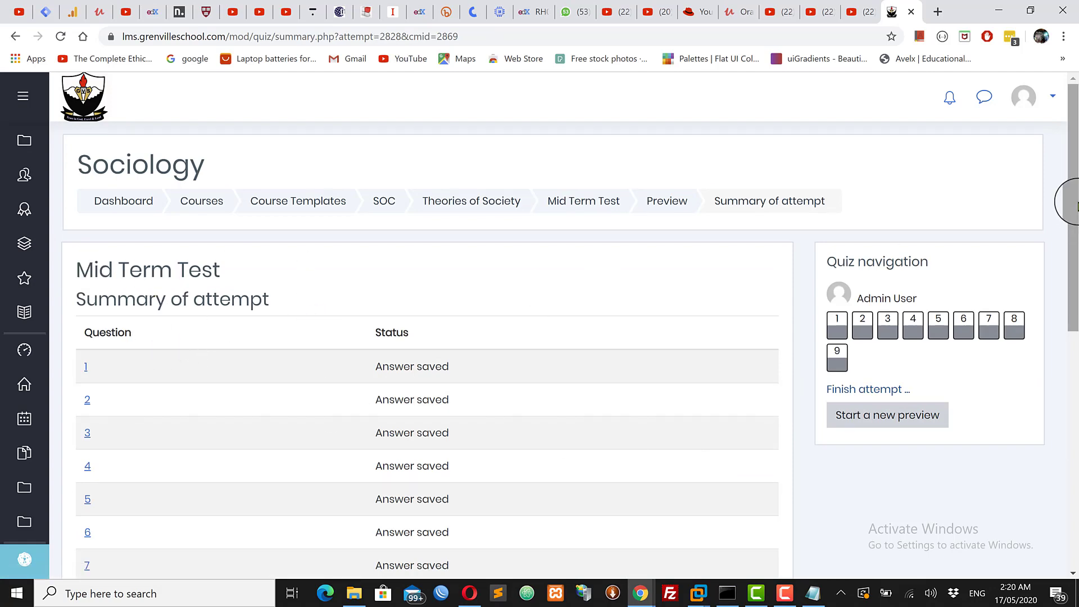
Submit all answers of the Mid Term Test preview attempt and confirm the submission
{"action": "left_click_drag", "start_coordinate": [1075, 204], "coordinate": [1062, 346]}
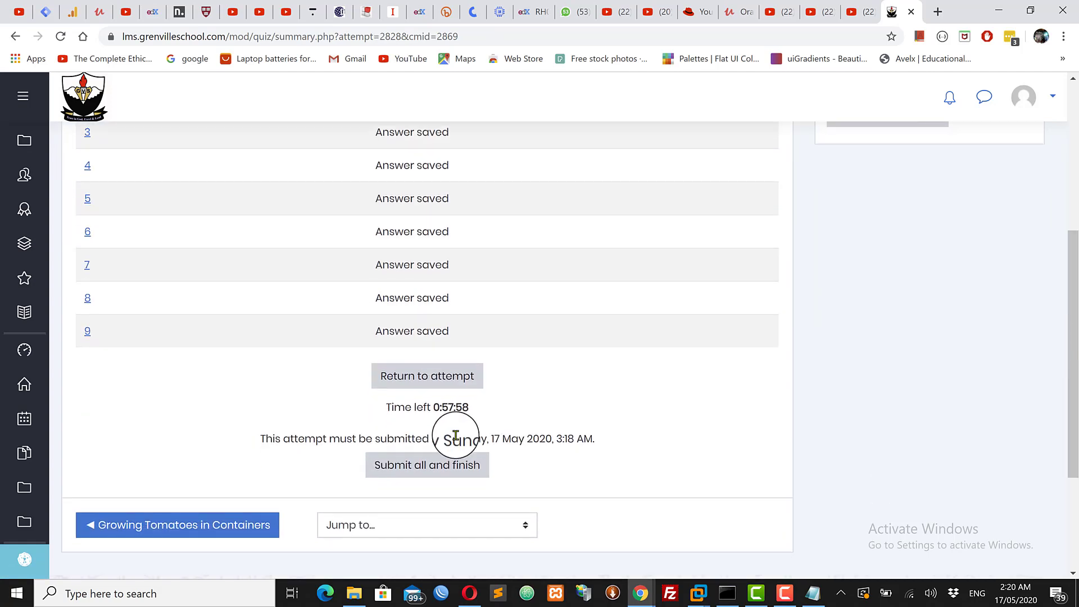
{"action": "left_click", "coordinate": [421, 467]}
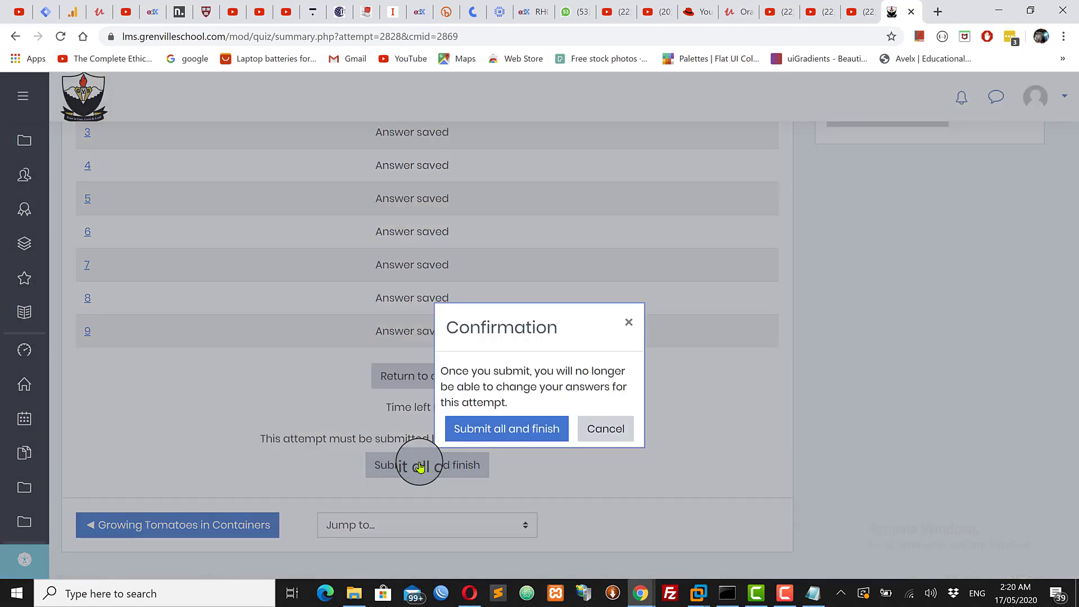
{"action": "left_click", "coordinate": [504, 429]}
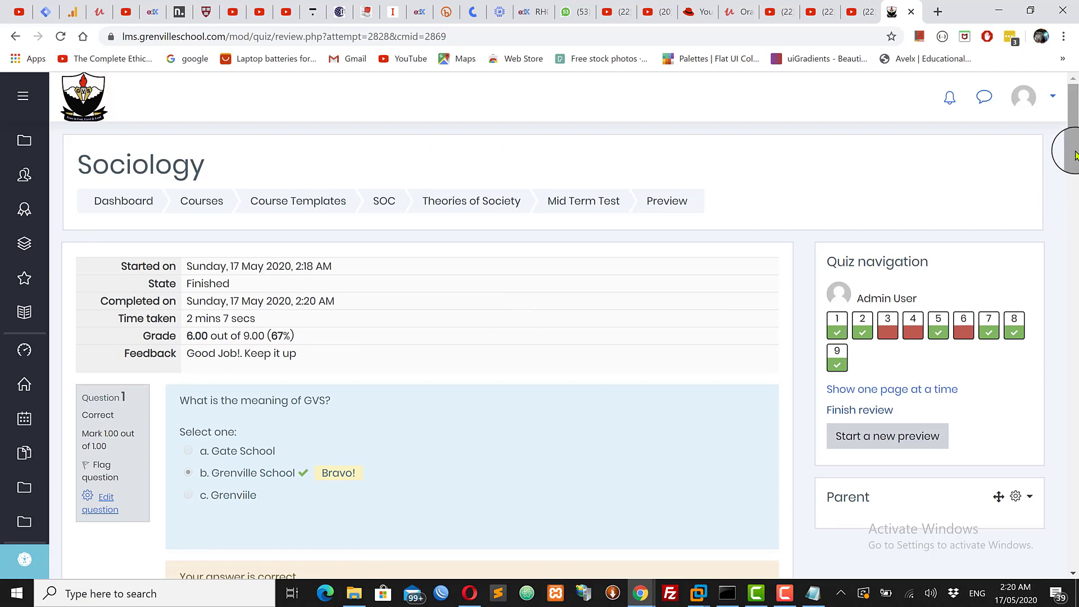
Review the submitted attempt's grade, overall feedback and the marking of its questions
{"action": "mouse_move", "coordinate": [1073, 149]}
{"action": "left_mouse_down"}
{"action": "mouse_move", "coordinate": [1071, 229]}
{"action": "mouse_move", "coordinate": [1040, 320]}
{"action": "mouse_move", "coordinate": [1060, 542]}
{"action": "mouse_move", "coordinate": [1067, 101]}
{"action": "mouse_move", "coordinate": [1070, 145]}
{"action": "left_mouse_up"}
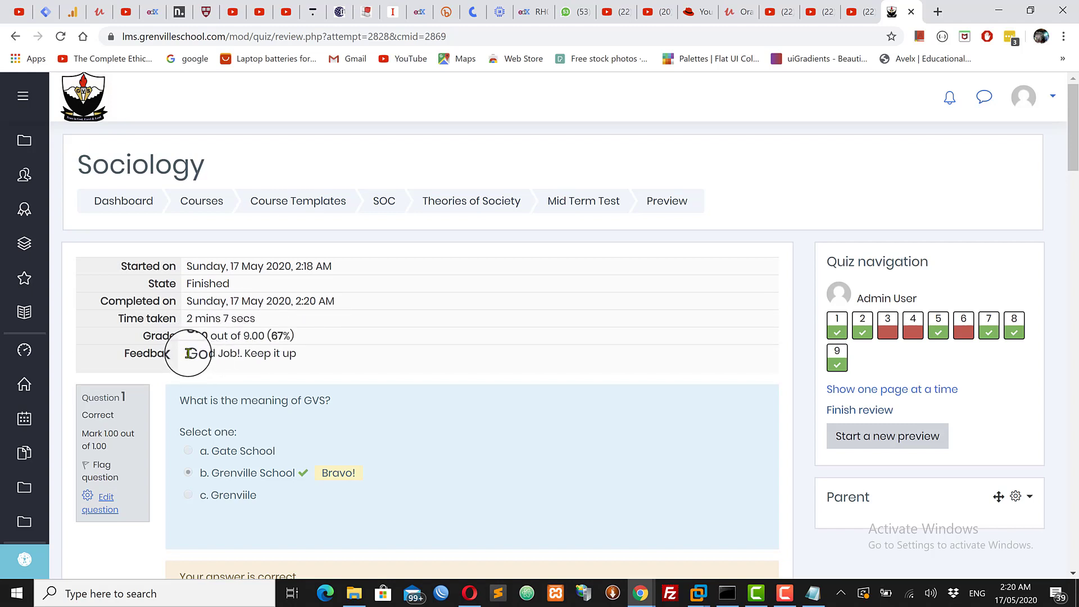
{"action": "left_click_drag", "start_coordinate": [188, 353], "coordinate": [355, 366]}
{"action": "left_click", "coordinate": [356, 365]}
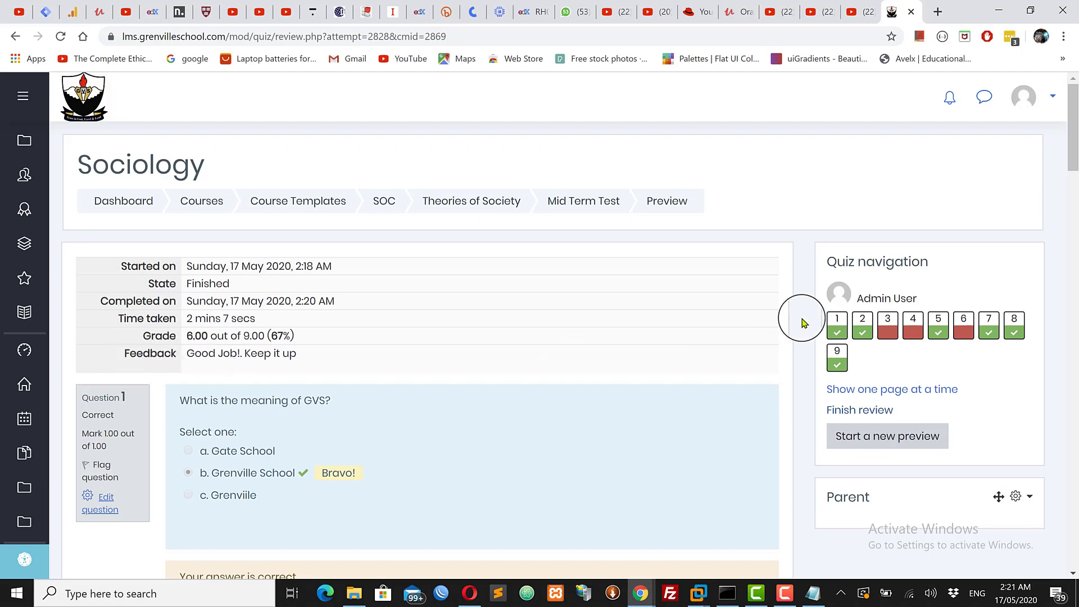
{"action": "mouse_move", "coordinate": [1075, 110]}
{"action": "left_mouse_down"}
{"action": "mouse_move", "coordinate": [1068, 458]}
{"action": "mouse_move", "coordinate": [1075, 107]}
{"action": "left_mouse_up"}
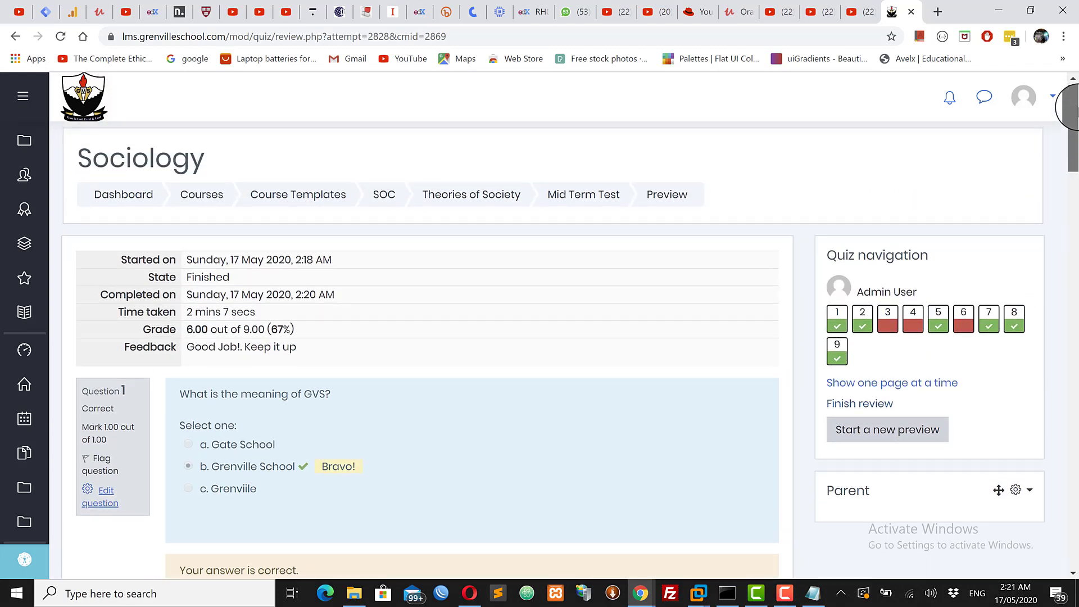